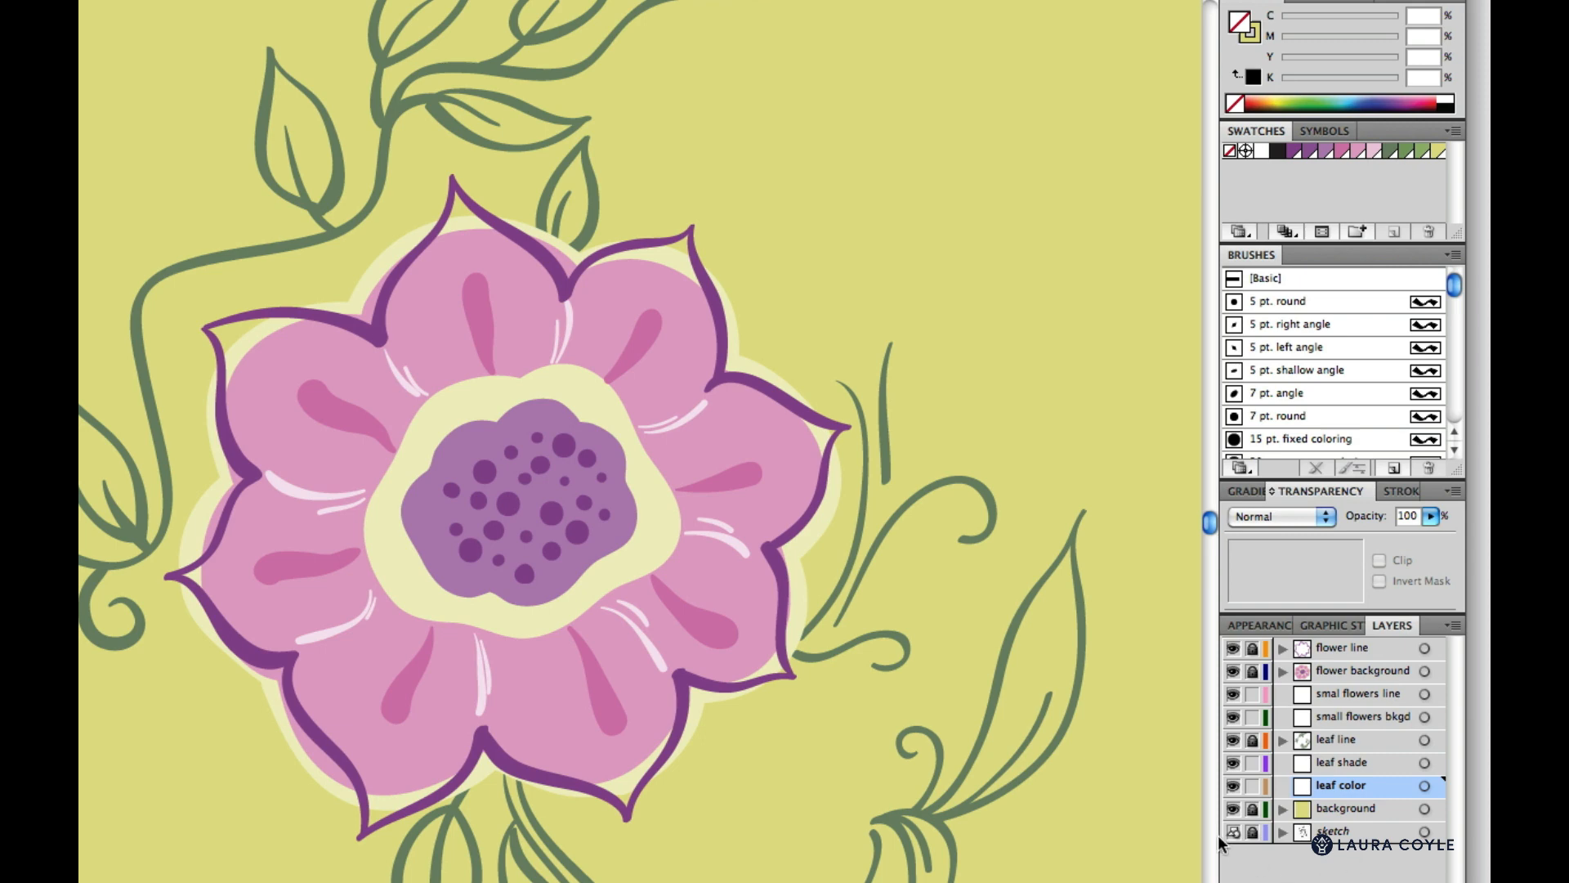
# - Hide the background layer and set up the Blob Brush with the 7 pt. angle brush and a leaf green stroke
pyautogui.click(1234, 809)
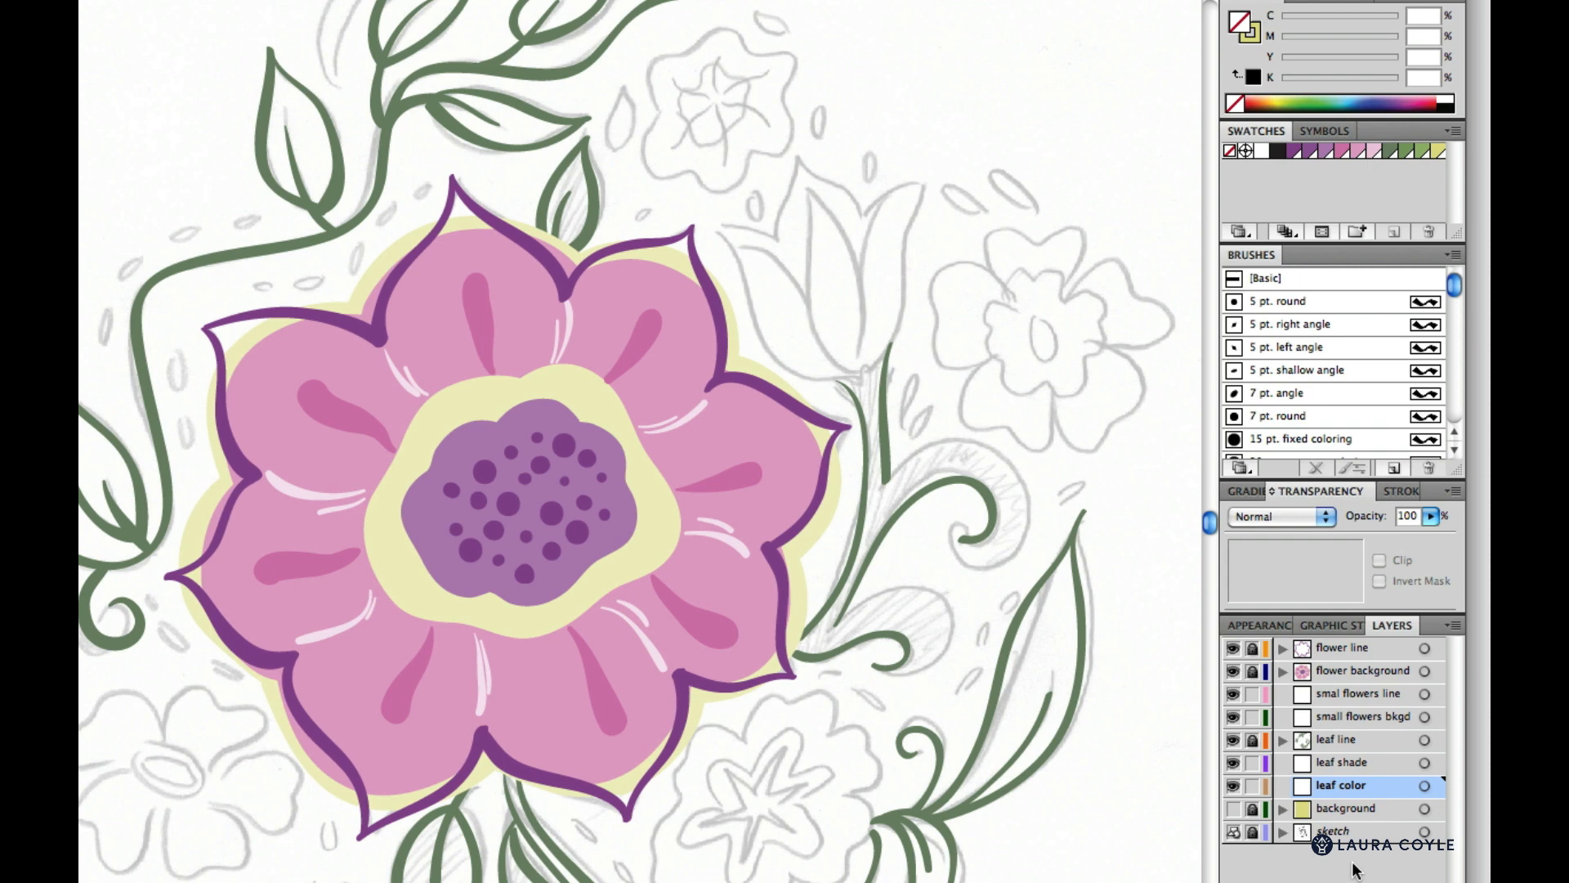
pyautogui.click(1314, 393)
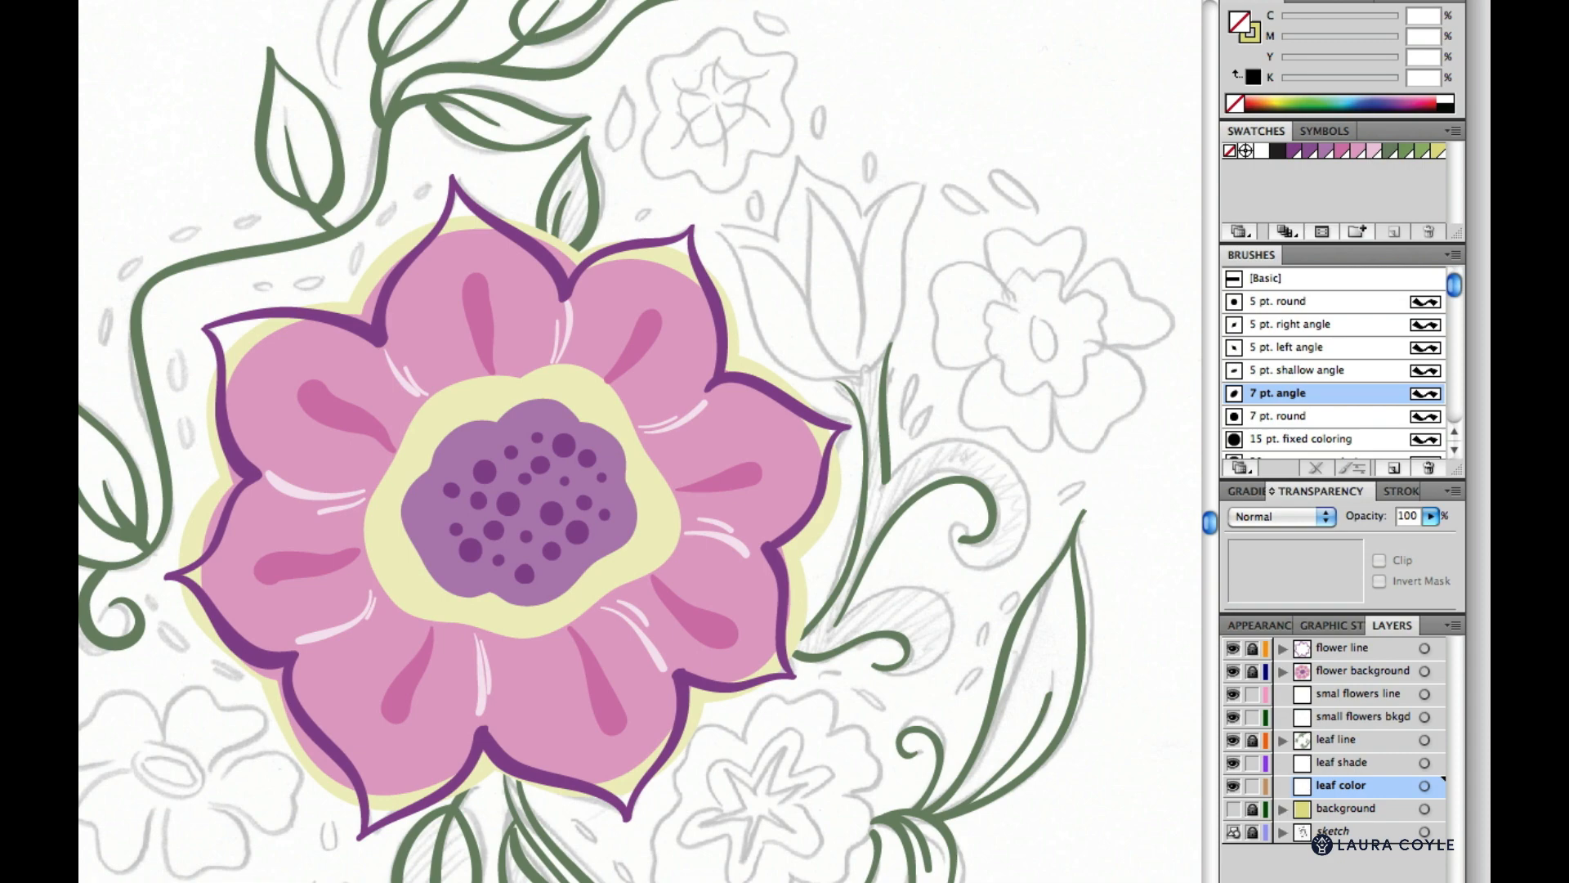
pyautogui.press('super+Tab')
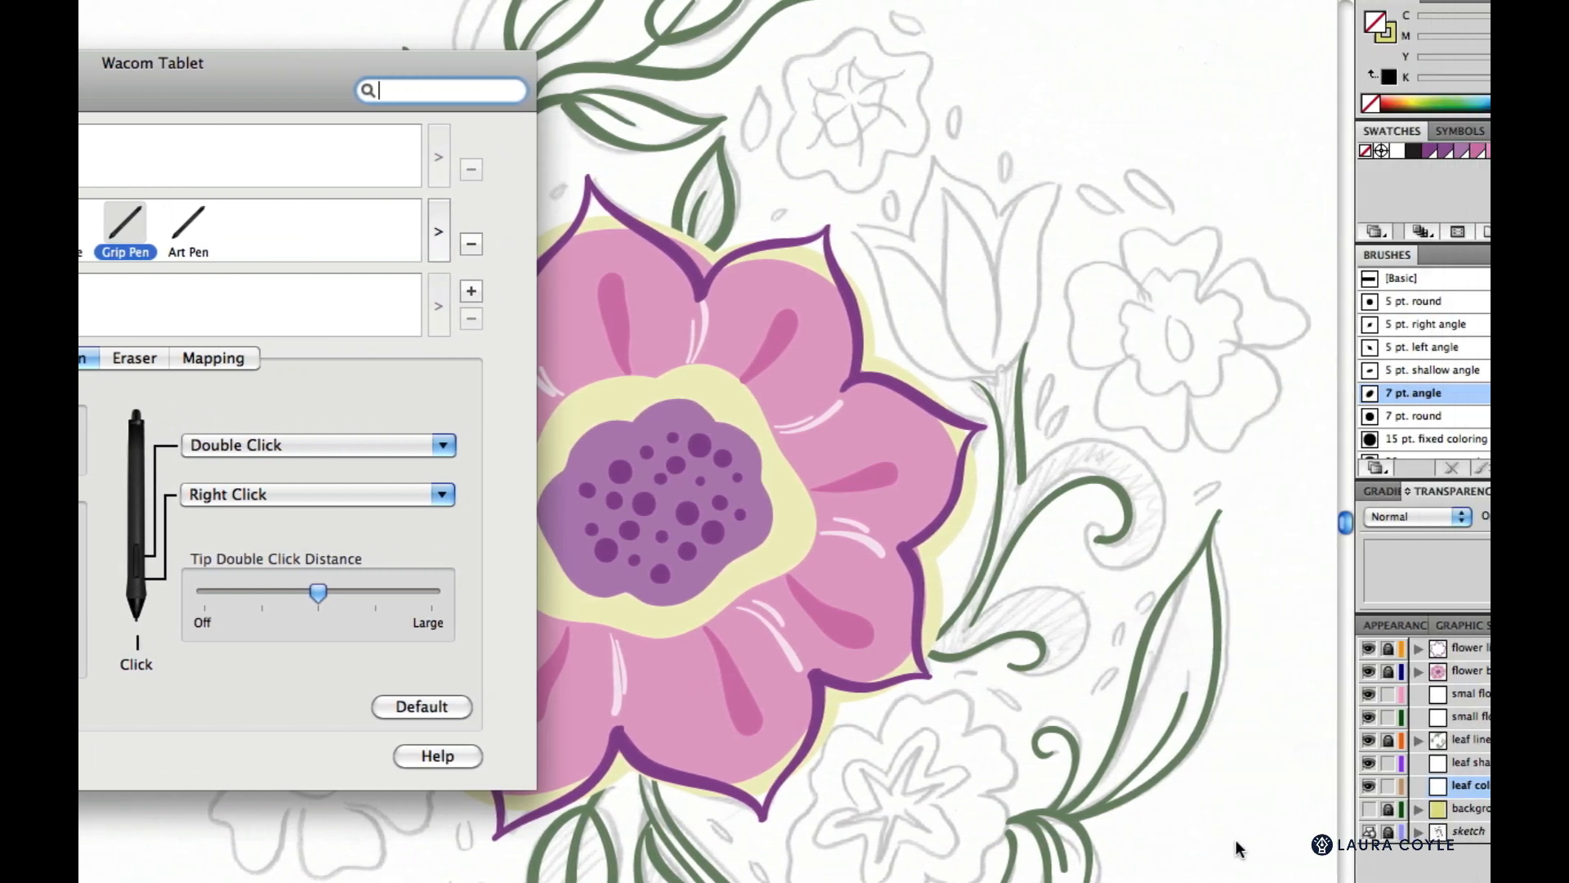
pyautogui.click(1238, 849)
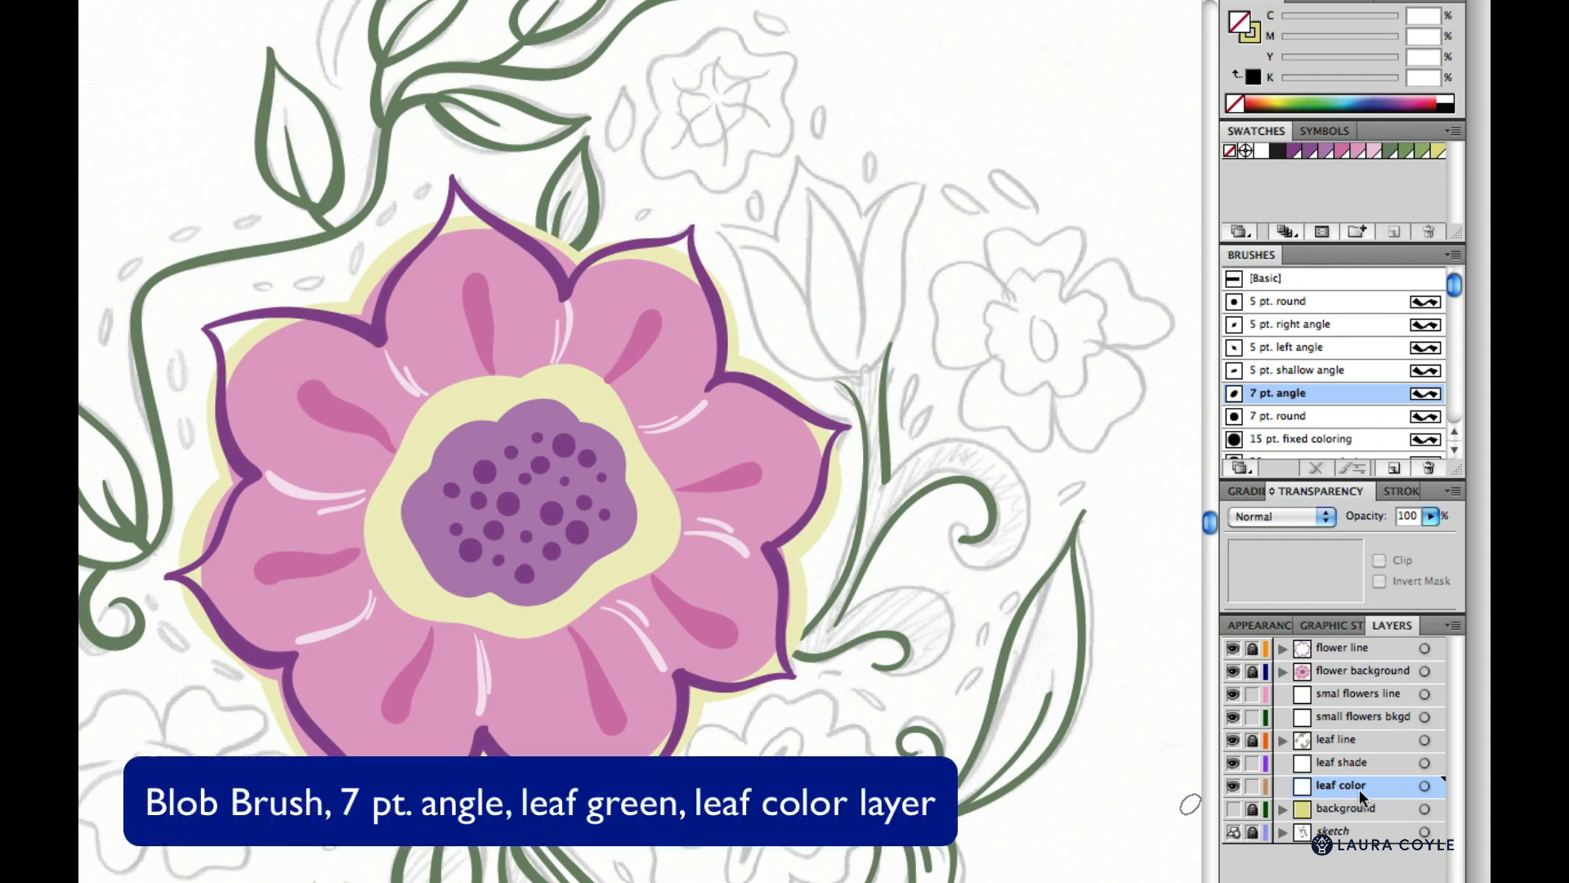
pyautogui.click(1253, 34)
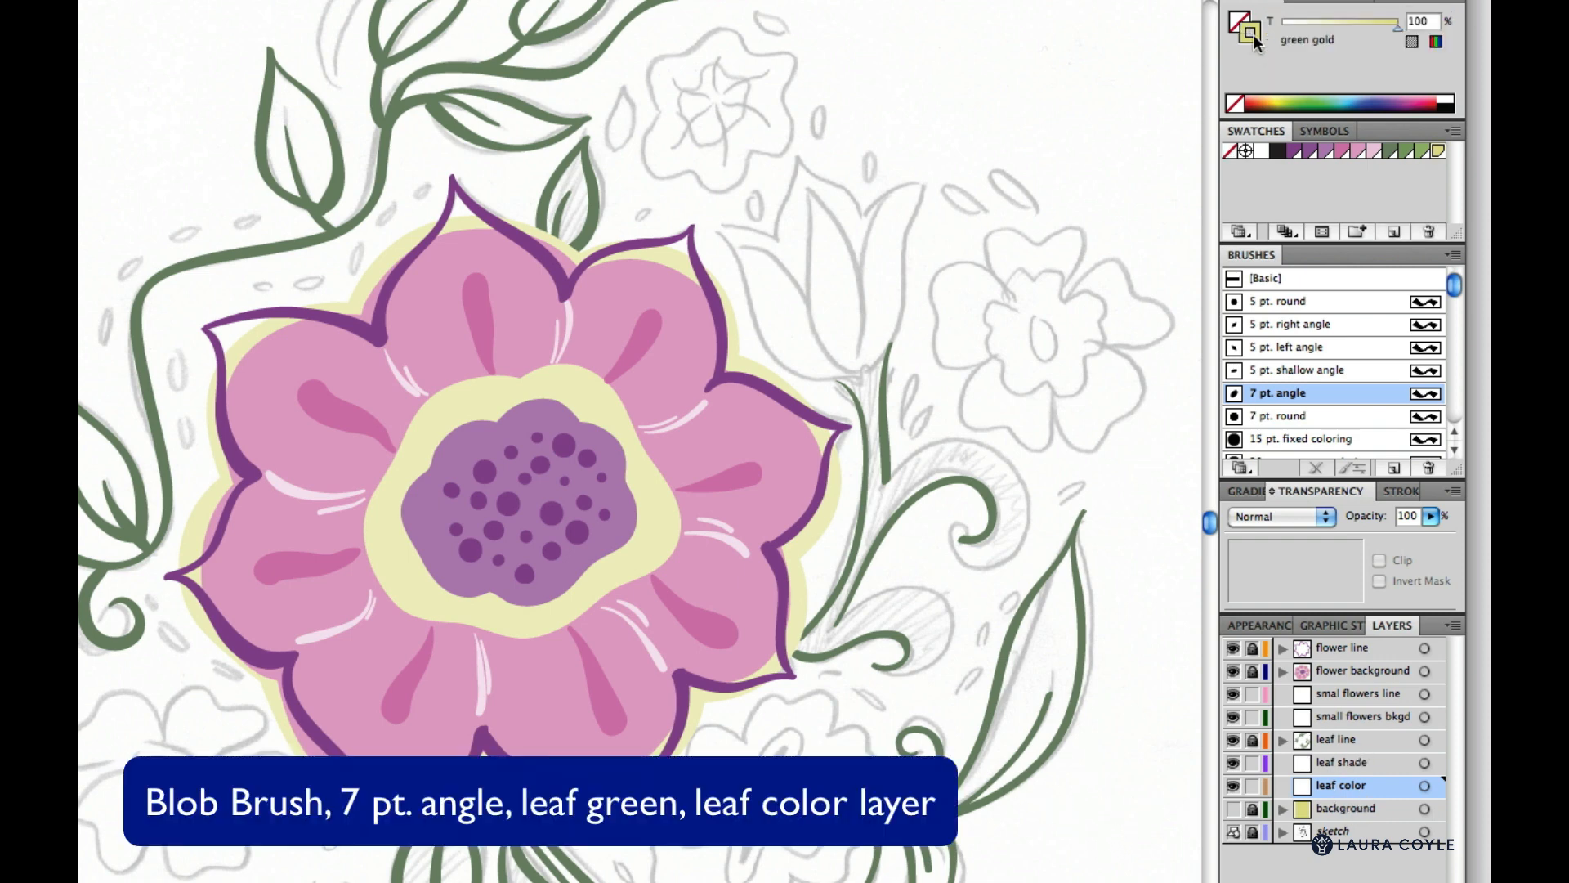
pyautogui.click(1422, 152)
# - Paint the three leaves along the upper side of the top vine with leaf green on the leaf color layer
pyautogui.scroll(8, 719, 482)
pyautogui.hscroll(-4, 719, 482)
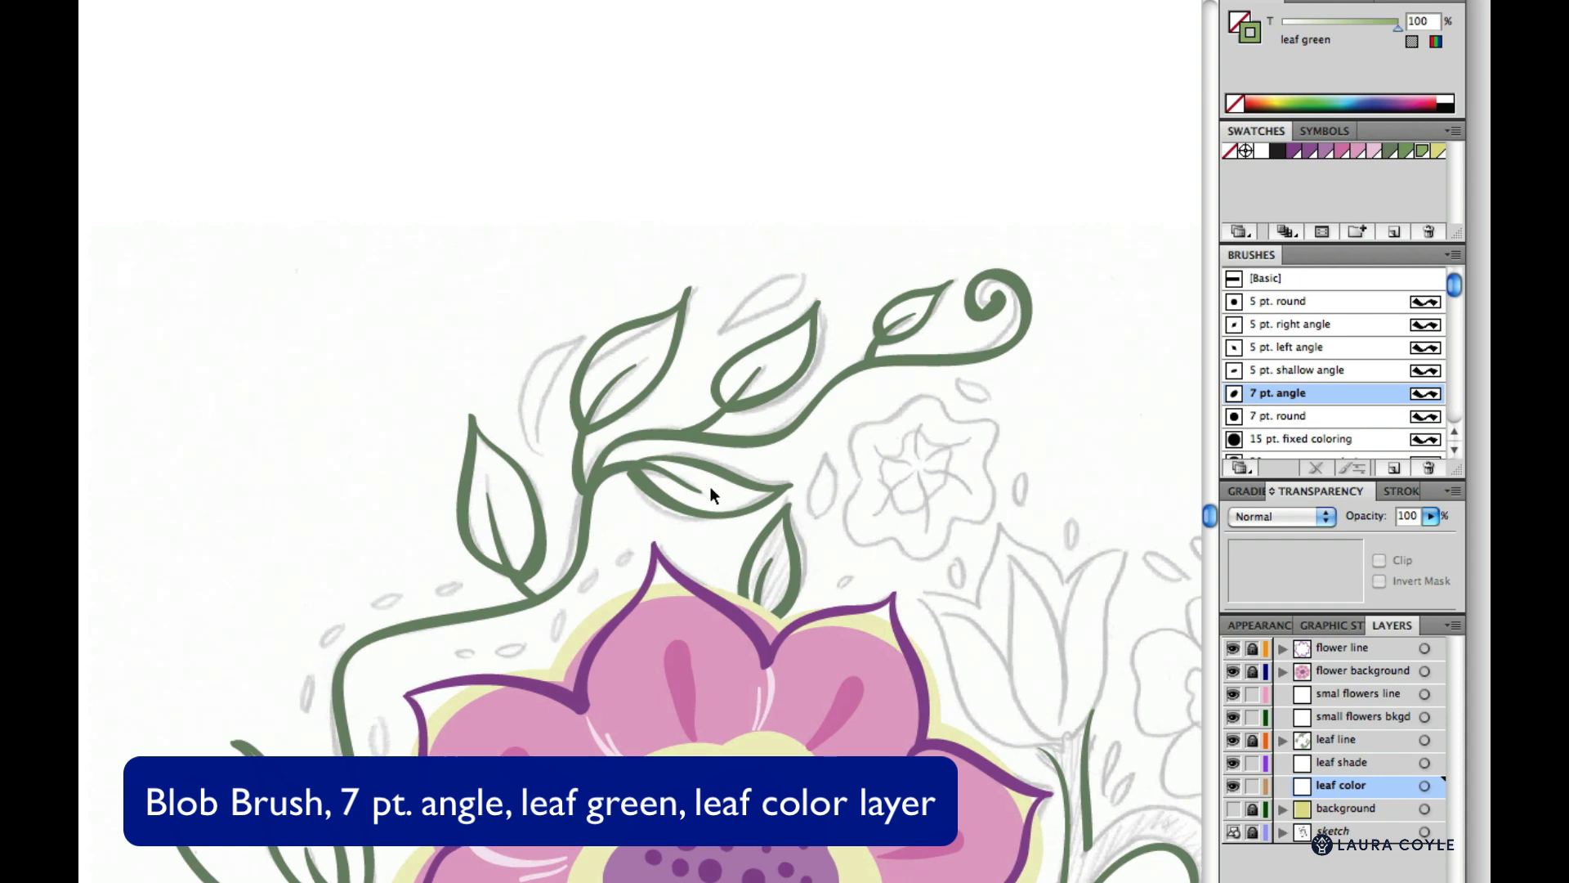
pyautogui.scroll(3, 703, 629)
pyautogui.scroll(-1, 606, 613)
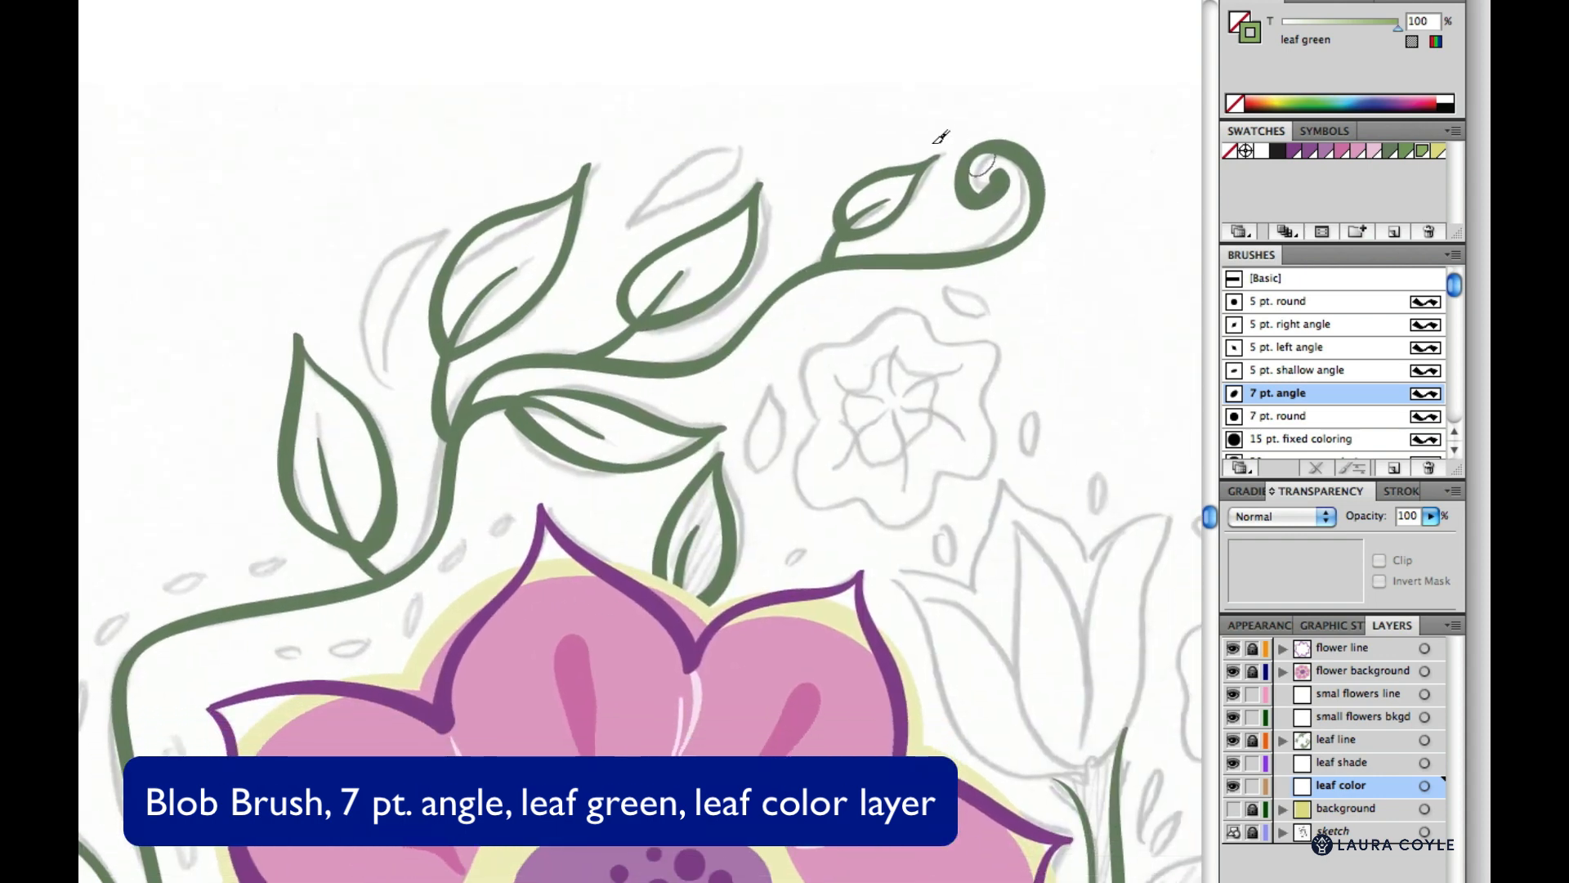
pyautogui.moveTo(862, 204)
pyautogui.mouseDown()
pyautogui.moveTo(854, 219)
pyautogui.moveTo(914, 174)
pyautogui.moveTo(850, 229)
pyautogui.mouseUp()
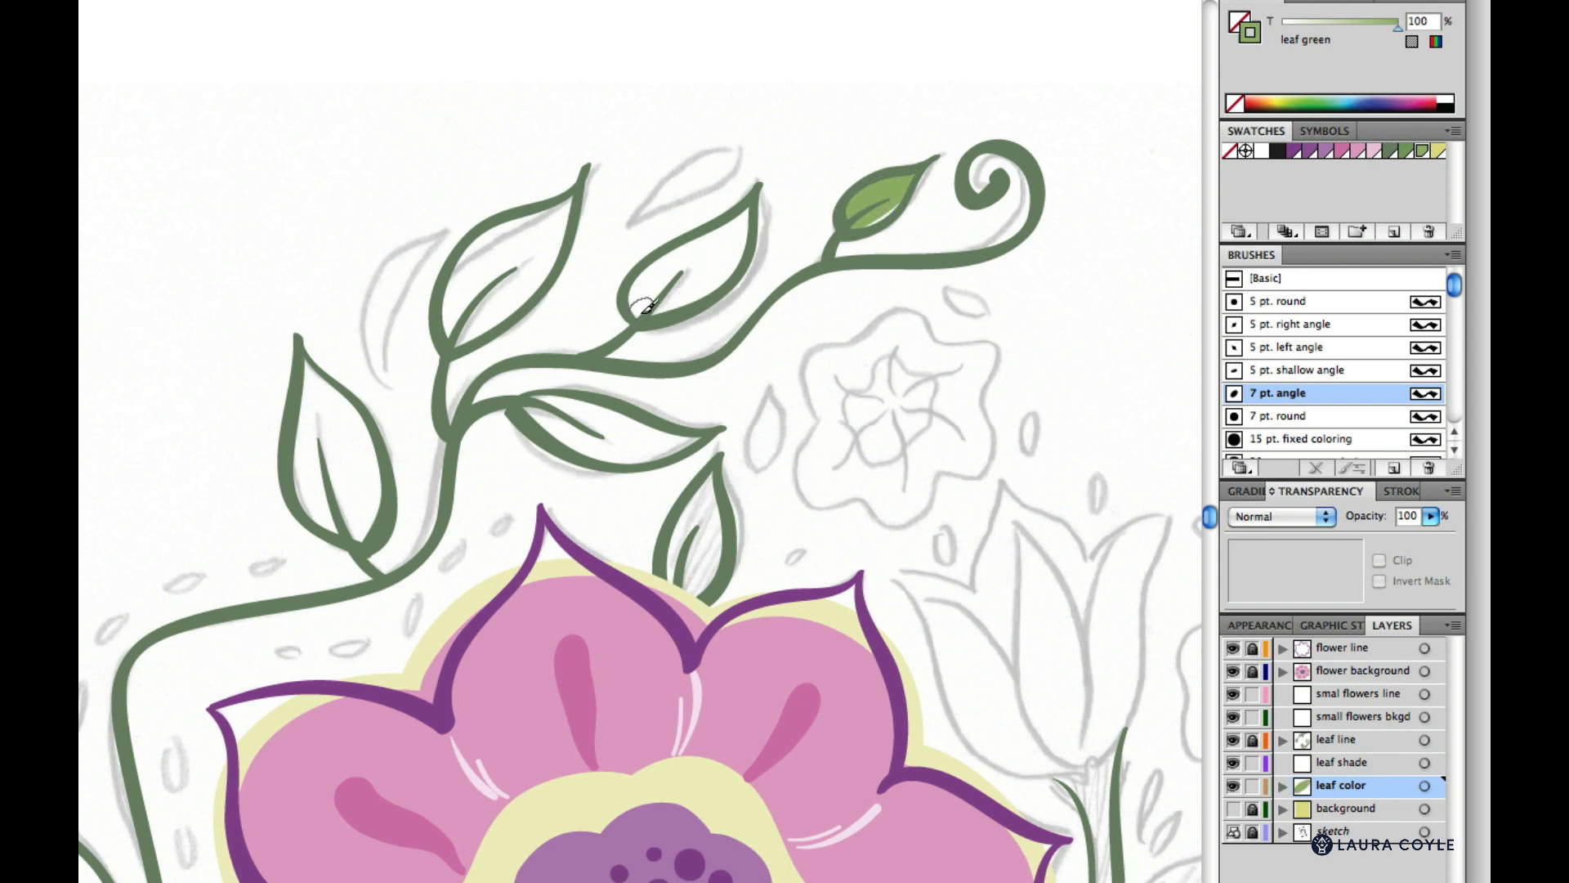
pyautogui.moveTo(646, 306)
pyautogui.mouseDown()
pyautogui.moveTo(756, 209)
pyautogui.moveTo(743, 245)
pyautogui.moveTo(654, 304)
pyautogui.moveTo(715, 250)
pyautogui.moveTo(645, 286)
pyautogui.moveTo(727, 230)
pyautogui.moveTo(658, 290)
pyautogui.mouseUp()
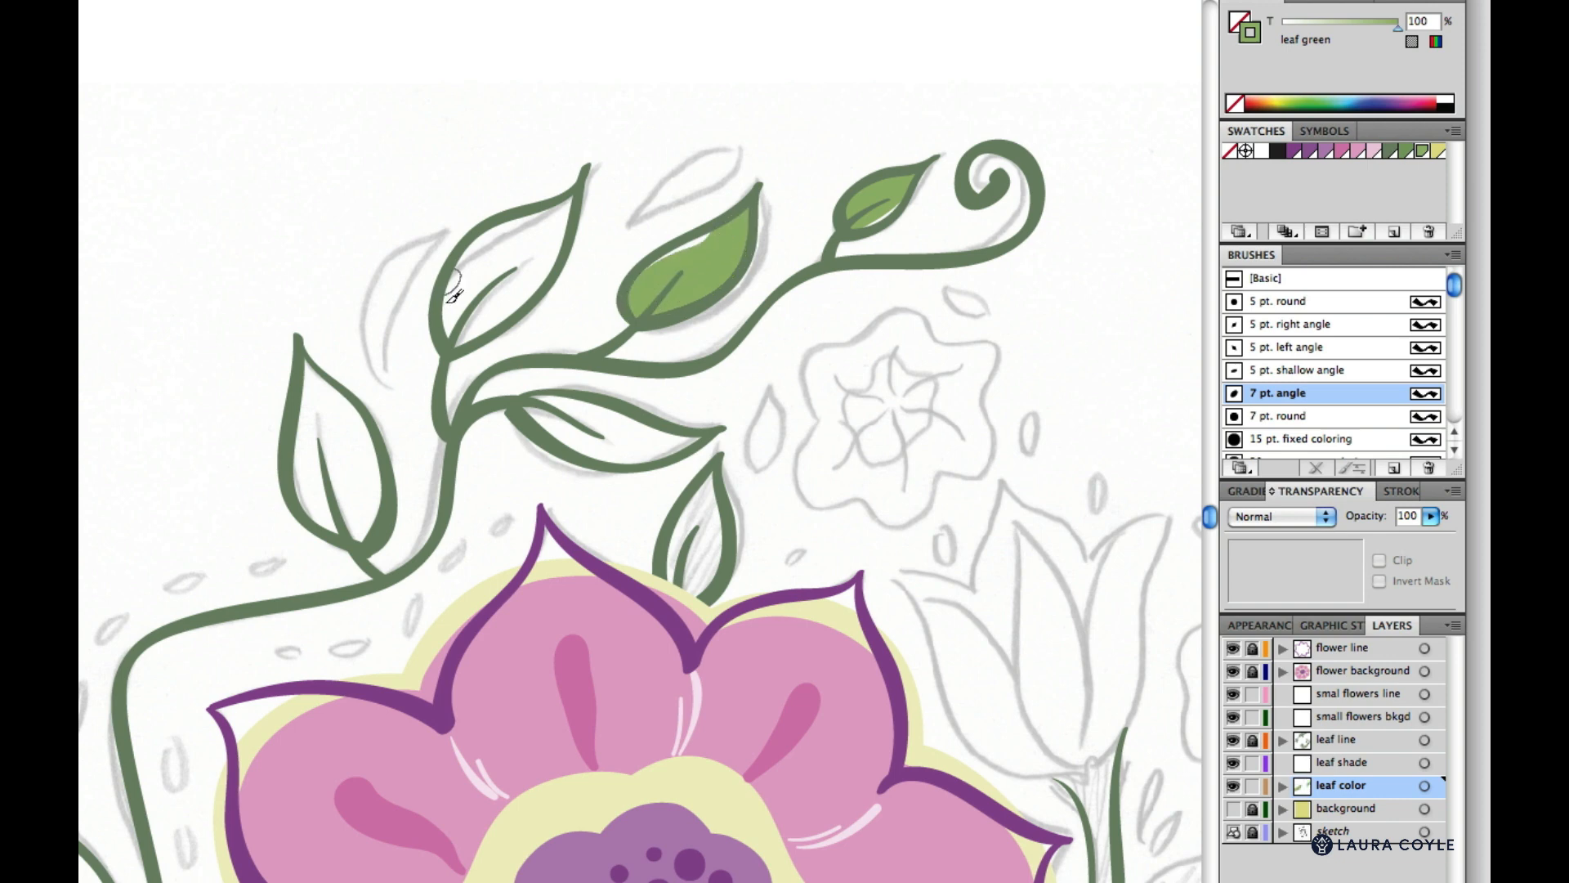
pyautogui.moveTo(459, 337)
pyautogui.mouseDown()
pyautogui.moveTo(479, 256)
pyautogui.moveTo(569, 203)
pyautogui.moveTo(501, 318)
pyautogui.moveTo(459, 325)
pyautogui.moveTo(486, 247)
pyautogui.moveTo(520, 243)
pyautogui.moveTo(476, 299)
pyautogui.moveTo(526, 246)
pyautogui.moveTo(489, 310)
pyautogui.mouseUp()
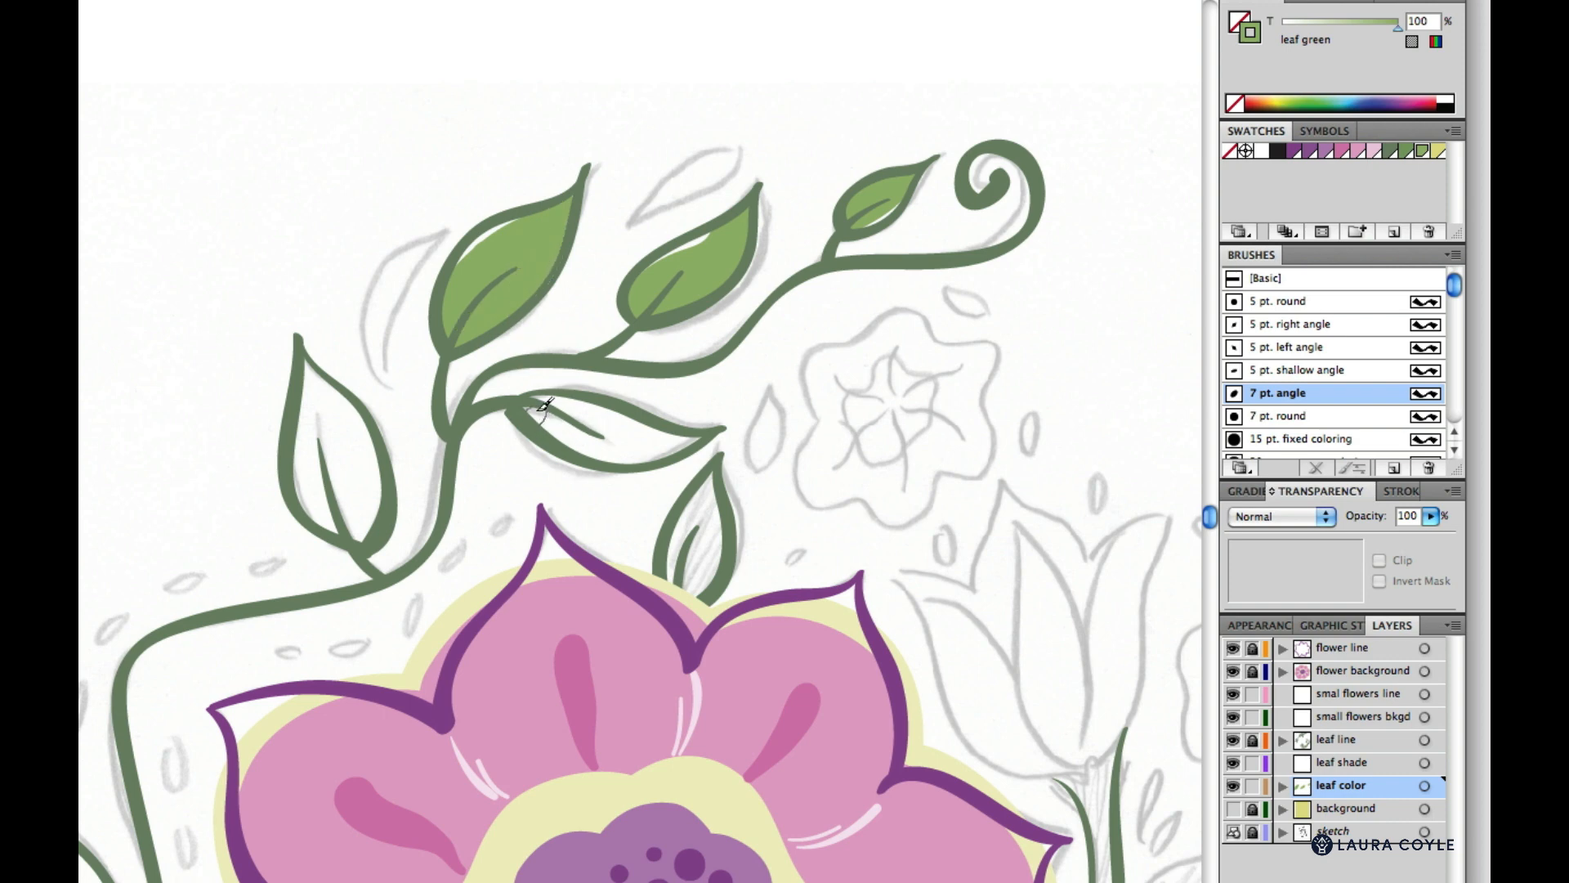
# - Fill the leaf beneath the vine, the leaf behind the top petals and the upright leaf at far left with leaf green
pyautogui.moveTo(522, 414)
pyautogui.mouseDown()
pyautogui.moveTo(694, 441)
pyautogui.moveTo(603, 447)
pyautogui.moveTo(533, 409)
pyautogui.mouseUp()
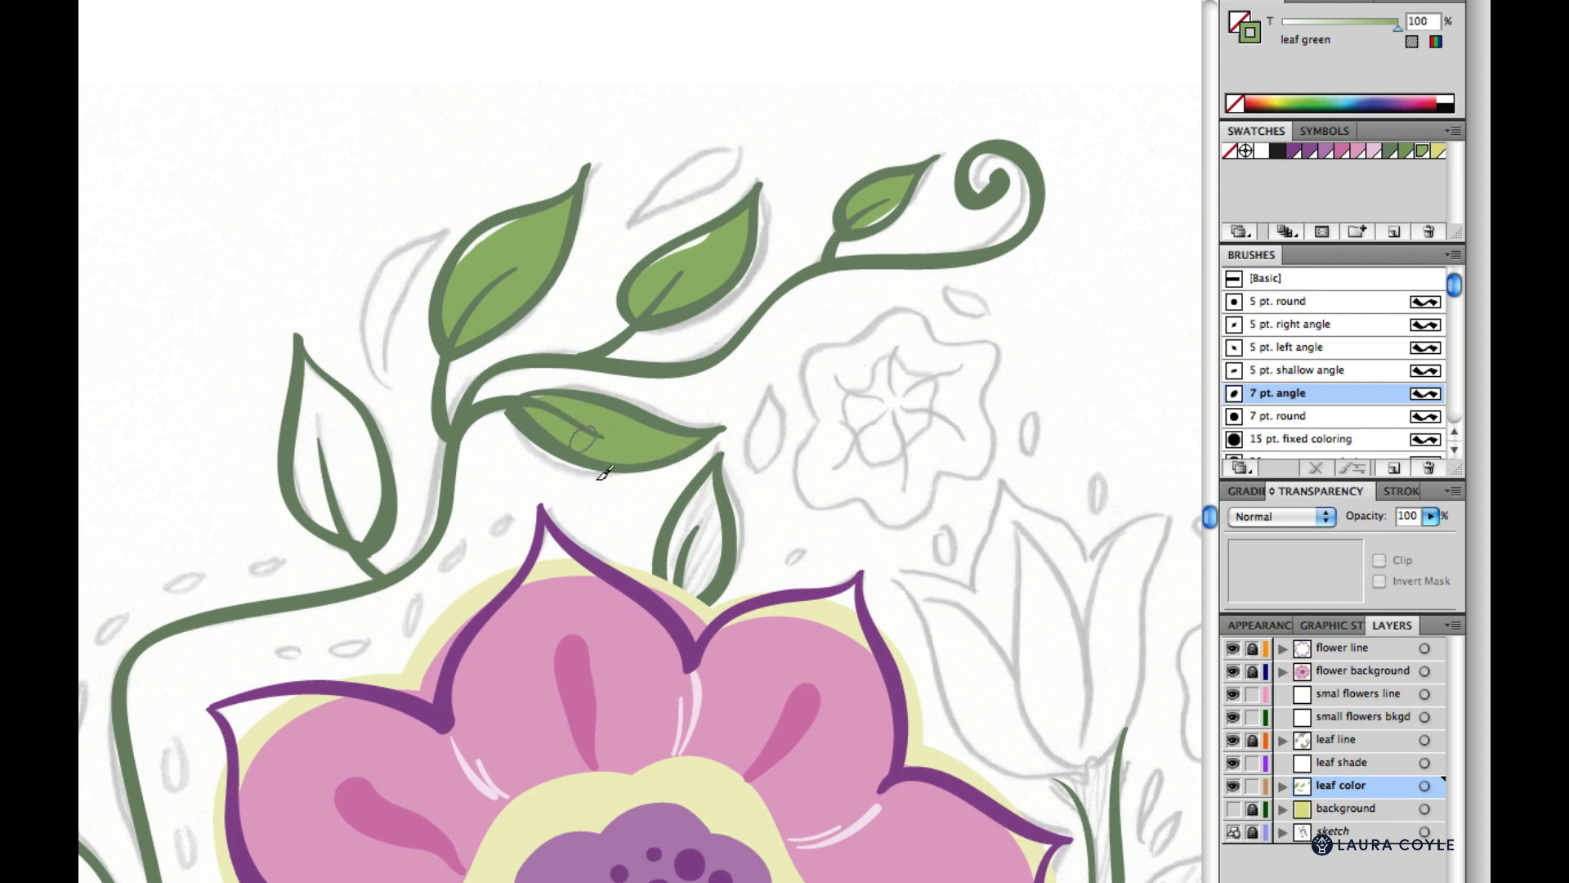
pyautogui.moveTo(713, 476); pyautogui.dragTo(685, 593)
pyautogui.moveTo(708, 480)
pyautogui.mouseDown()
pyautogui.moveTo(721, 544)
pyautogui.moveTo(691, 598)
pyautogui.mouseUp()
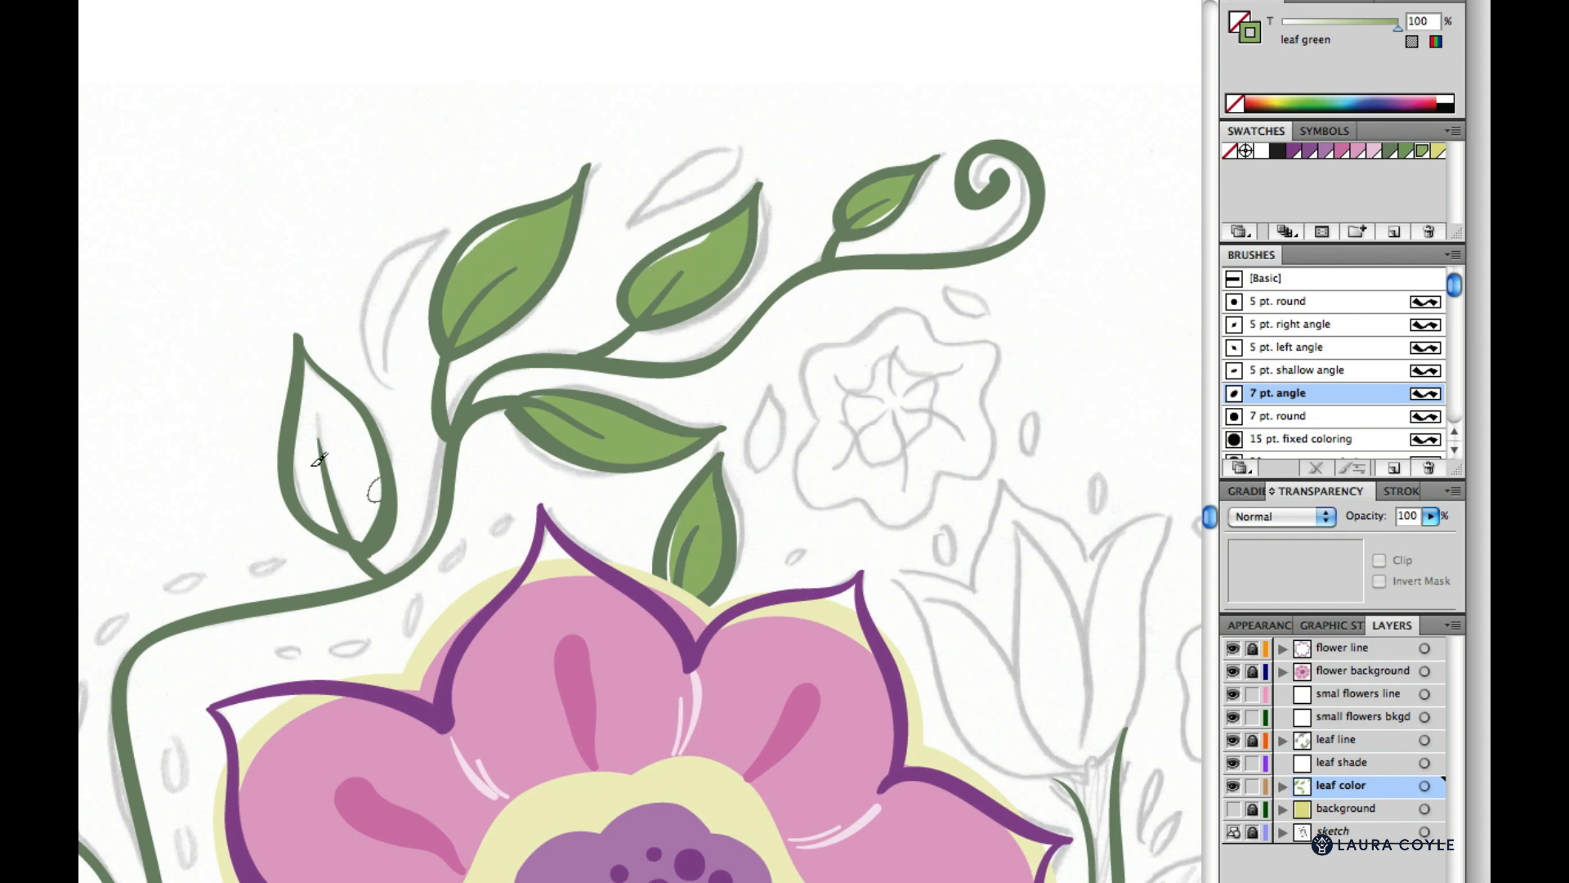
pyautogui.moveTo(307, 398)
pyautogui.mouseDown()
pyautogui.moveTo(317, 469)
pyautogui.moveTo(368, 525)
pyautogui.moveTo(366, 447)
pyautogui.moveTo(310, 392)
pyautogui.moveTo(347, 506)
pyautogui.moveTo(362, 496)
pyautogui.moveTo(340, 458)
pyautogui.moveTo(359, 481)
pyautogui.moveTo(361, 529)
pyautogui.moveTo(352, 425)
pyautogui.moveTo(308, 363)
pyautogui.mouseUp()
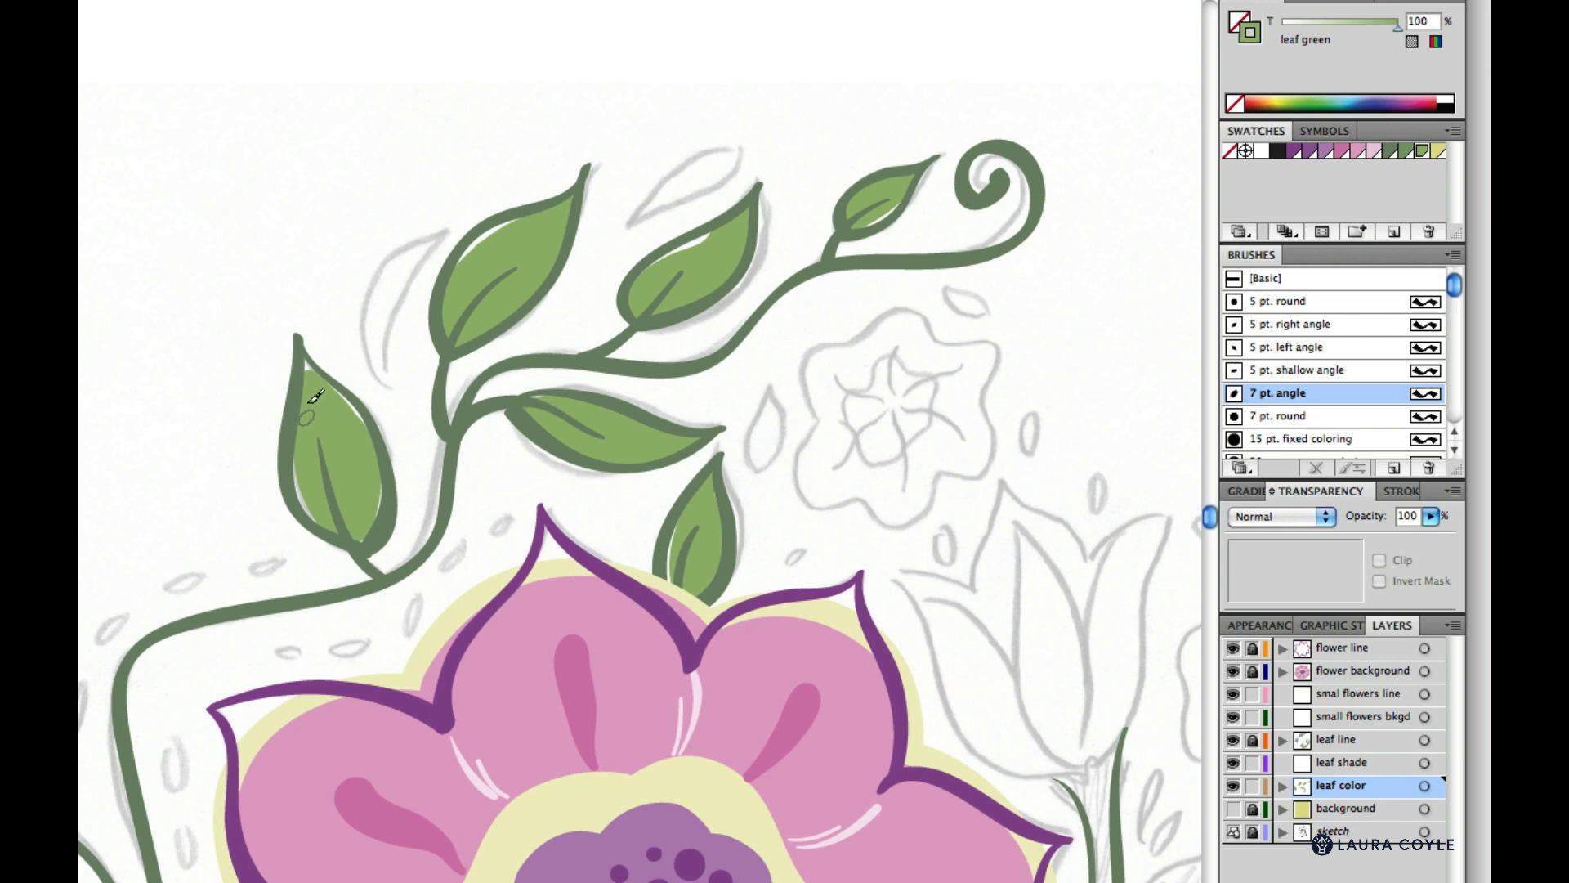
pyautogui.moveTo(300, 363)
pyautogui.mouseDown()
pyautogui.moveTo(329, 409)
pyautogui.moveTo(295, 365)
pyautogui.moveTo(317, 374)
pyautogui.moveTo(338, 410)
pyautogui.moveTo(308, 362)
pyautogui.moveTo(349, 453)
pyautogui.mouseUp()
# - Enable Keep Selected in the Blob Brush tool options
pyautogui.press('Return')
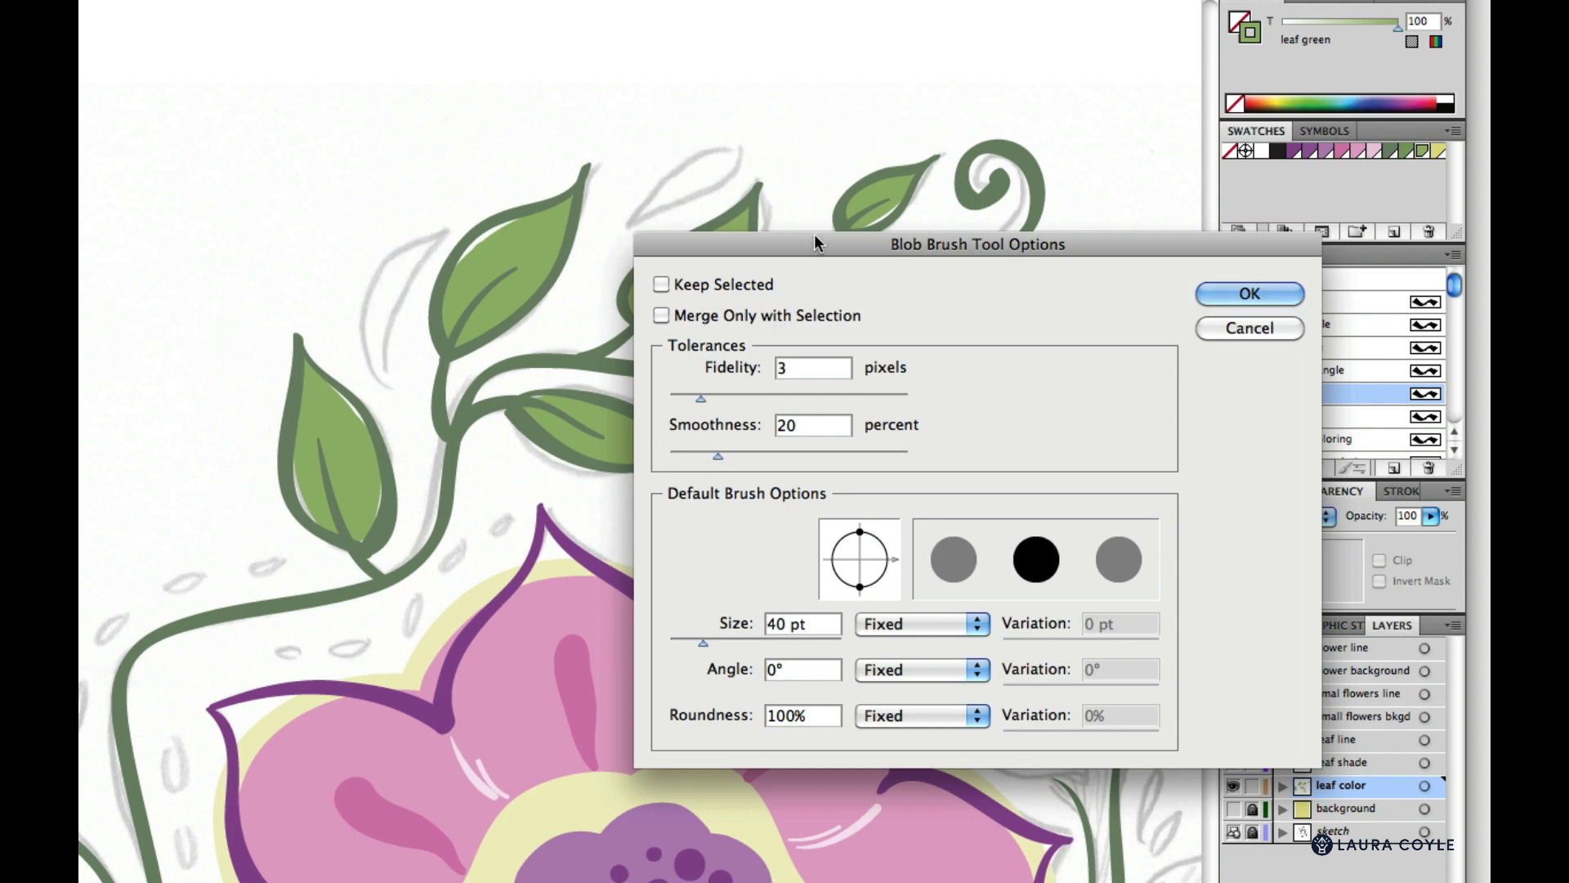
pyautogui.moveTo(815, 236); pyautogui.dragTo(510, 222)
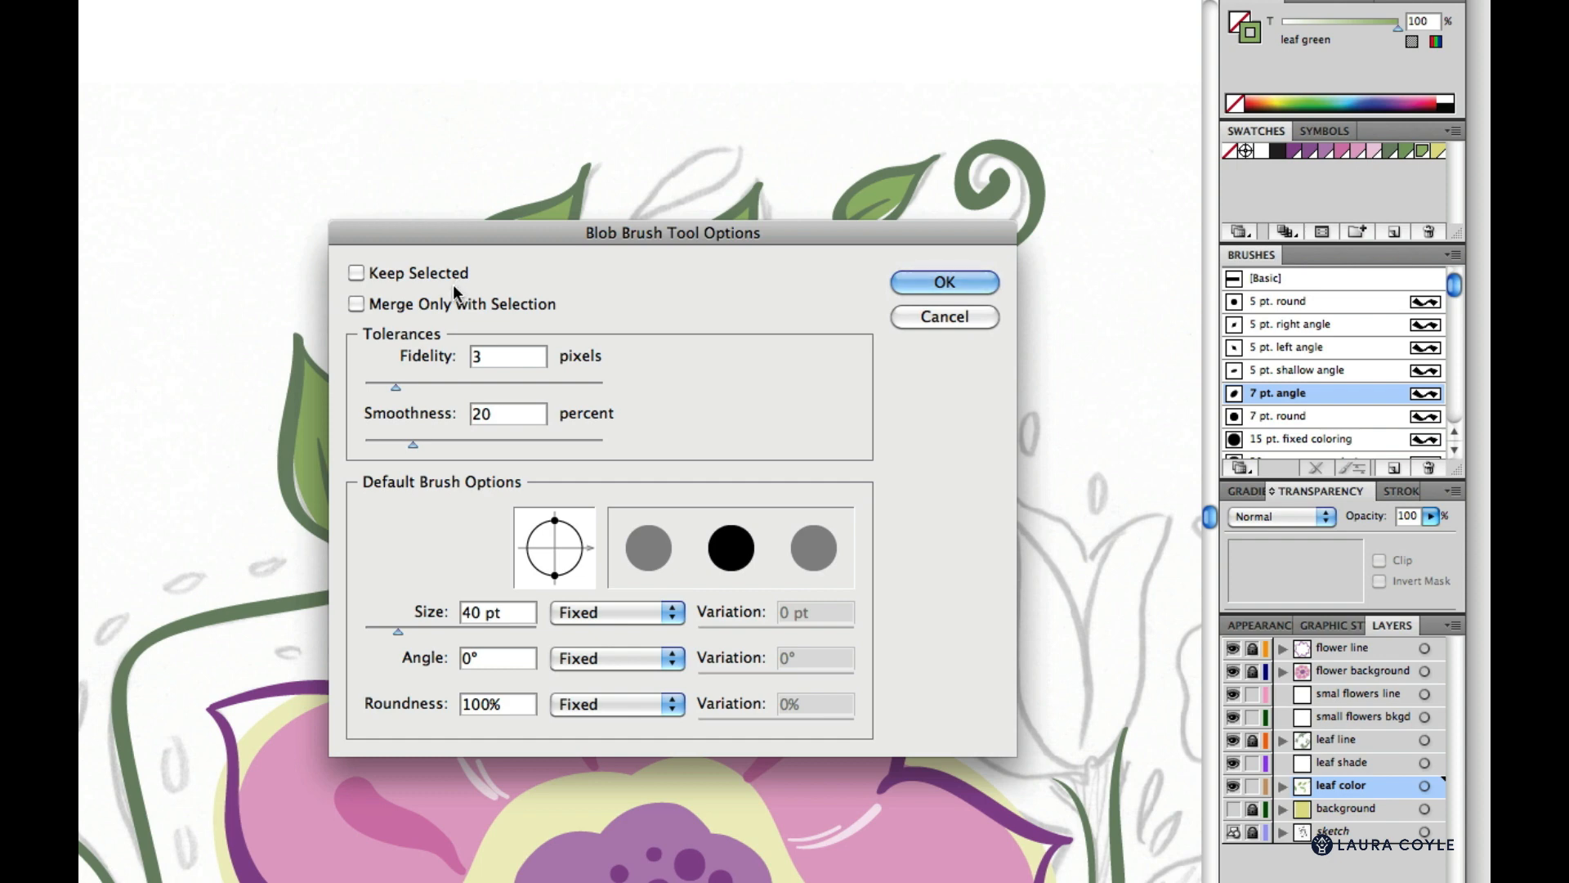
pyautogui.click(360, 272)
pyautogui.click(944, 282)
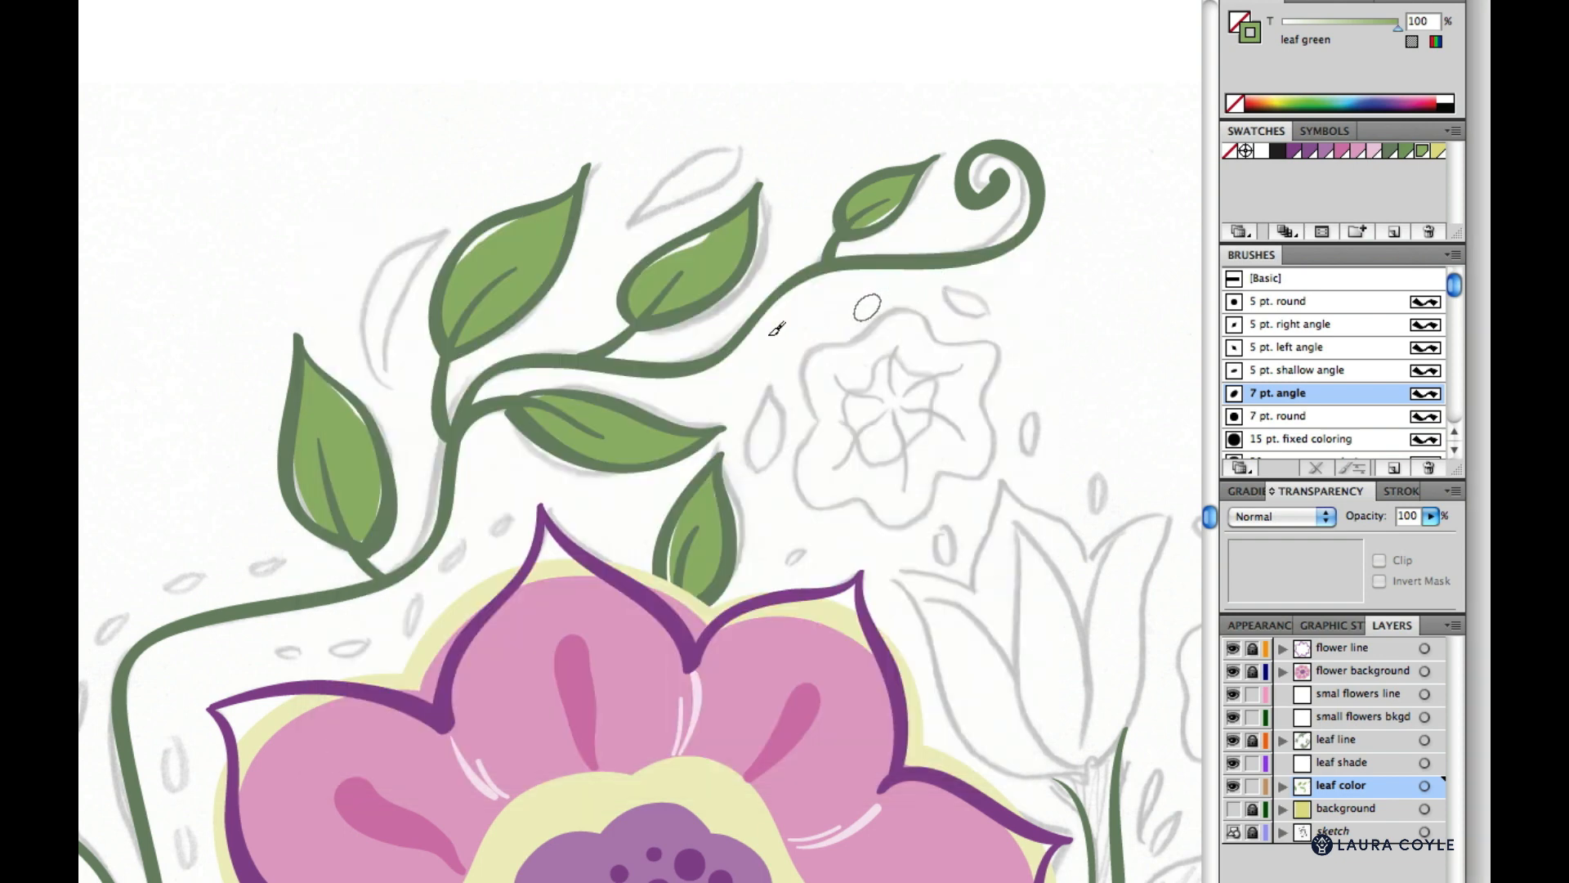
# - Paint a leaf green test patch in the empty area beside the far-left leaf, and delete it
pyautogui.moveTo(137, 347)
pyautogui.mouseDown()
pyautogui.moveTo(166, 391)
pyautogui.moveTo(147, 340)
pyautogui.moveTo(159, 335)
pyautogui.moveTo(220, 371)
pyautogui.moveTo(188, 350)
pyautogui.moveTo(196, 302)
pyautogui.moveTo(234, 346)
pyautogui.mouseUp()
pyautogui.moveTo(181, 279)
pyautogui.mouseDown()
pyautogui.moveTo(155, 377)
pyautogui.moveTo(132, 349)
pyautogui.moveTo(183, 420)
pyautogui.moveTo(152, 313)
pyautogui.mouseUp()
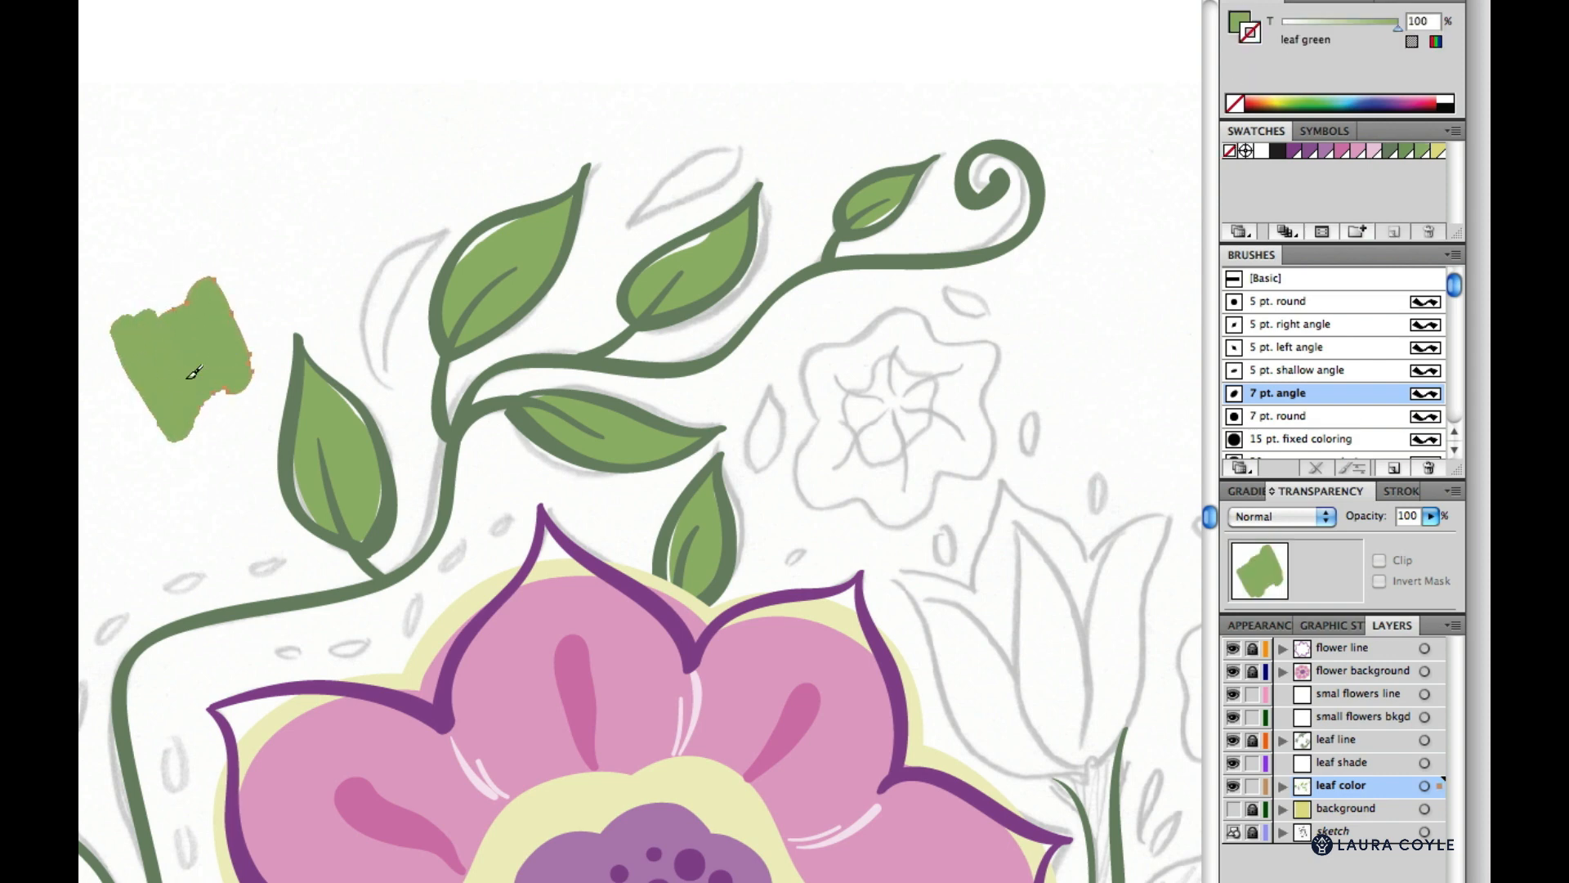
pyautogui.moveTo(194, 373); pyautogui.dragTo(190, 329)
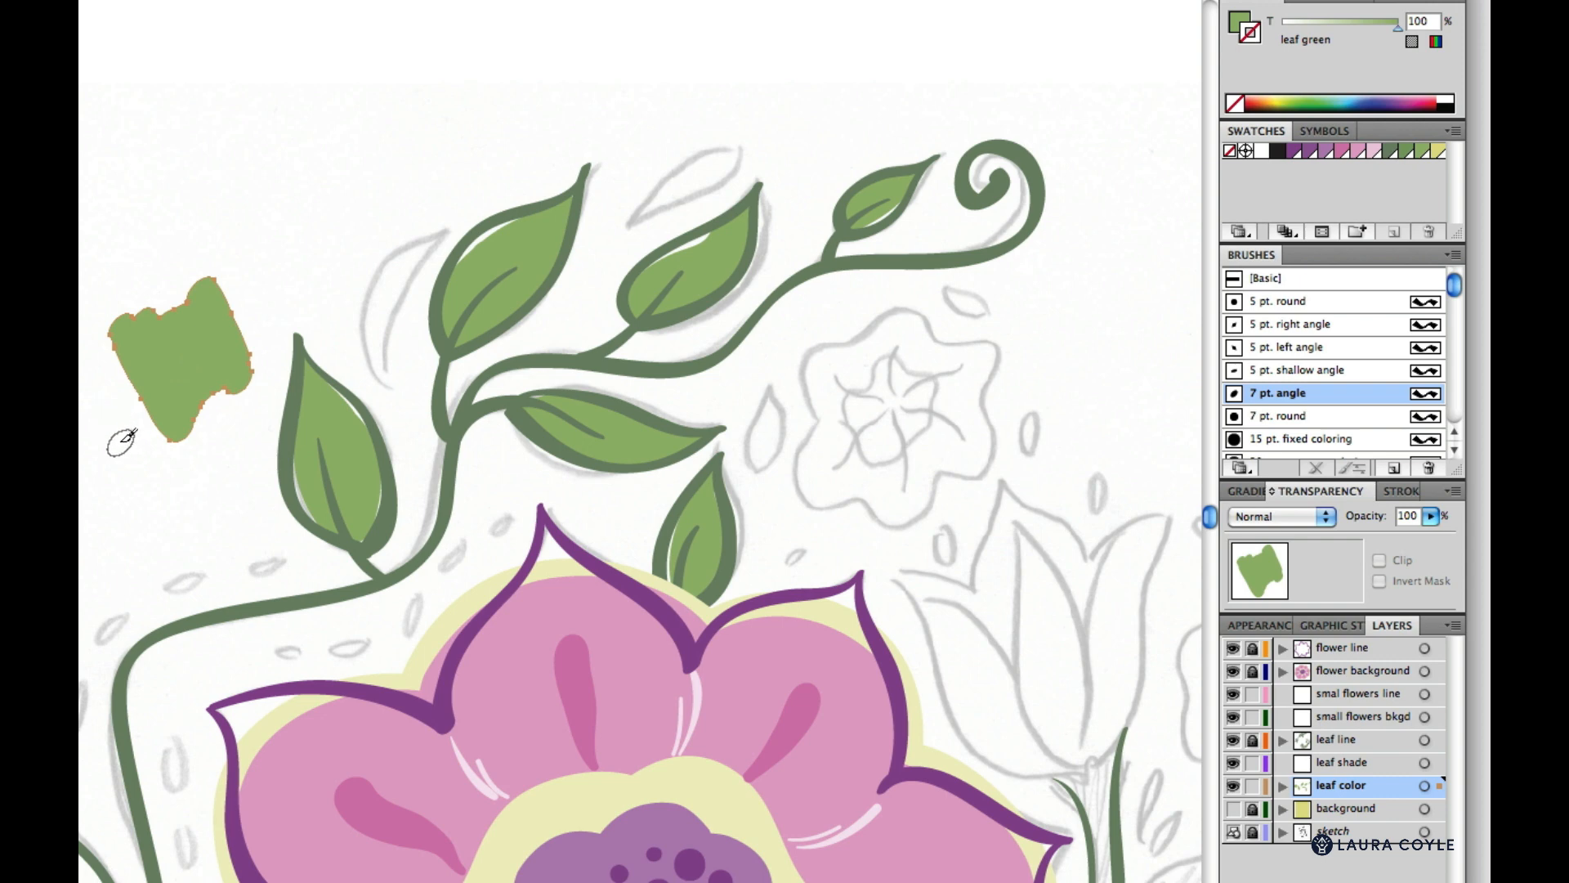
pyautogui.press(']')
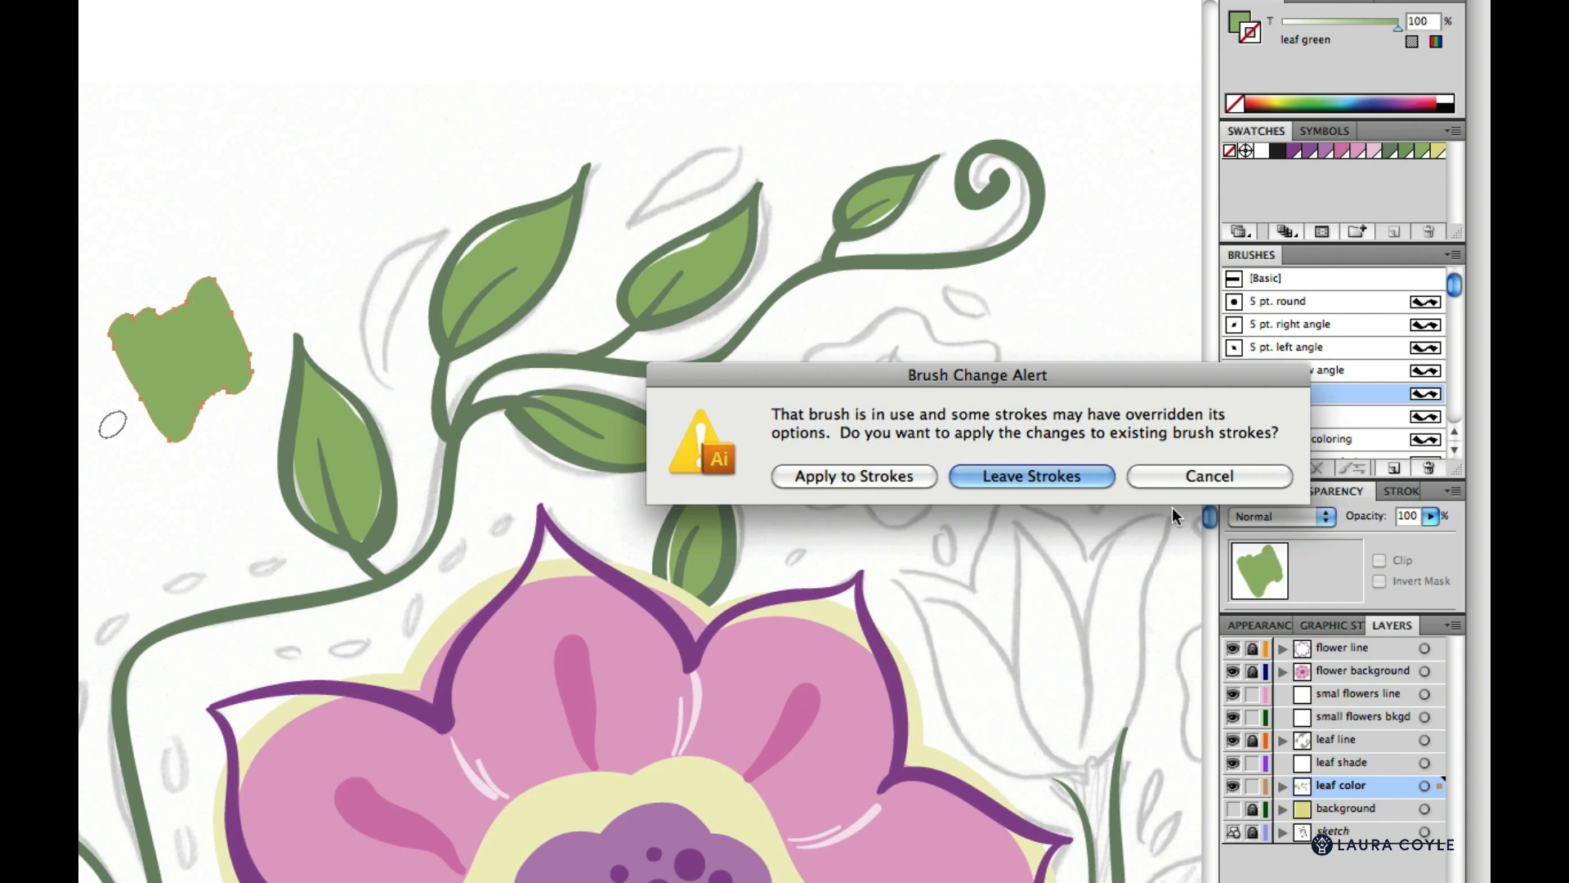
pyautogui.click(1204, 475)
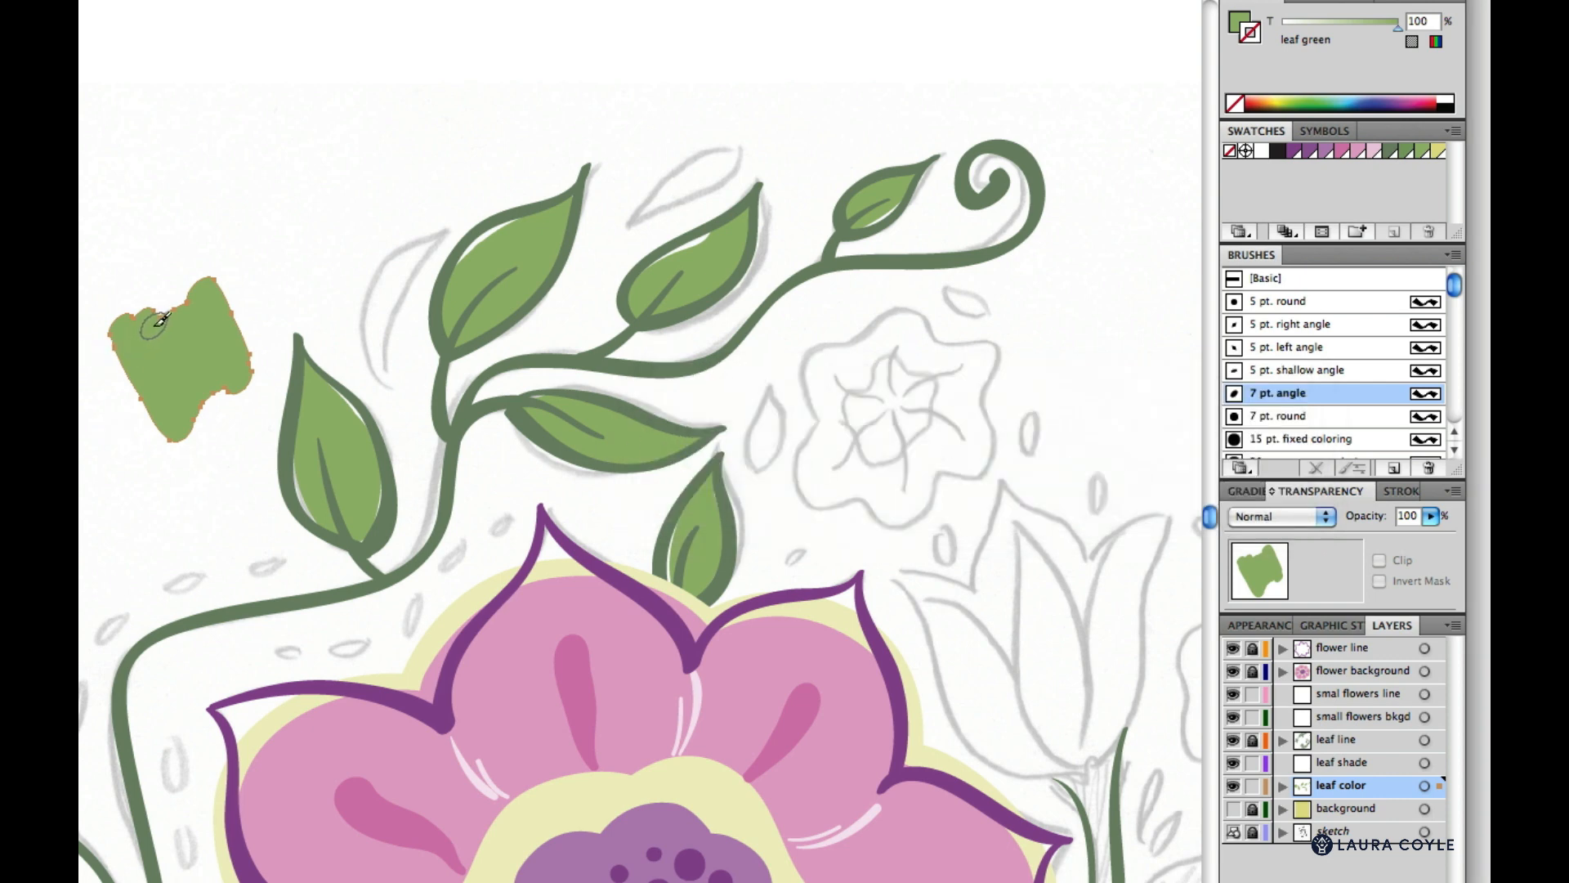
pyautogui.moveTo(143, 360); pyautogui.dragTo(155, 350)
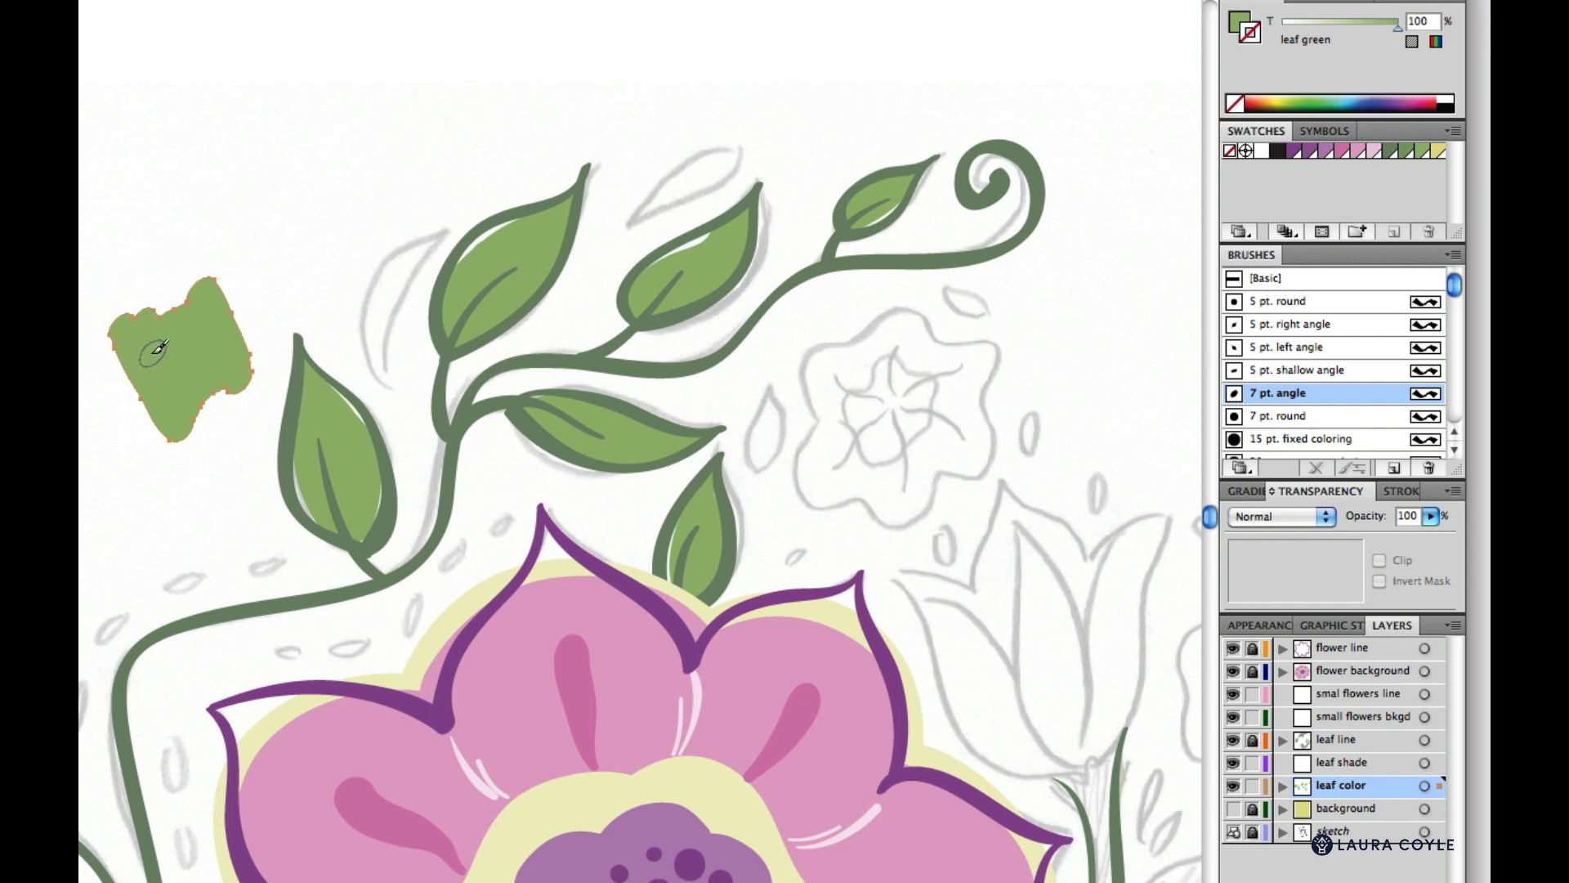
pyautogui.press('Delete')
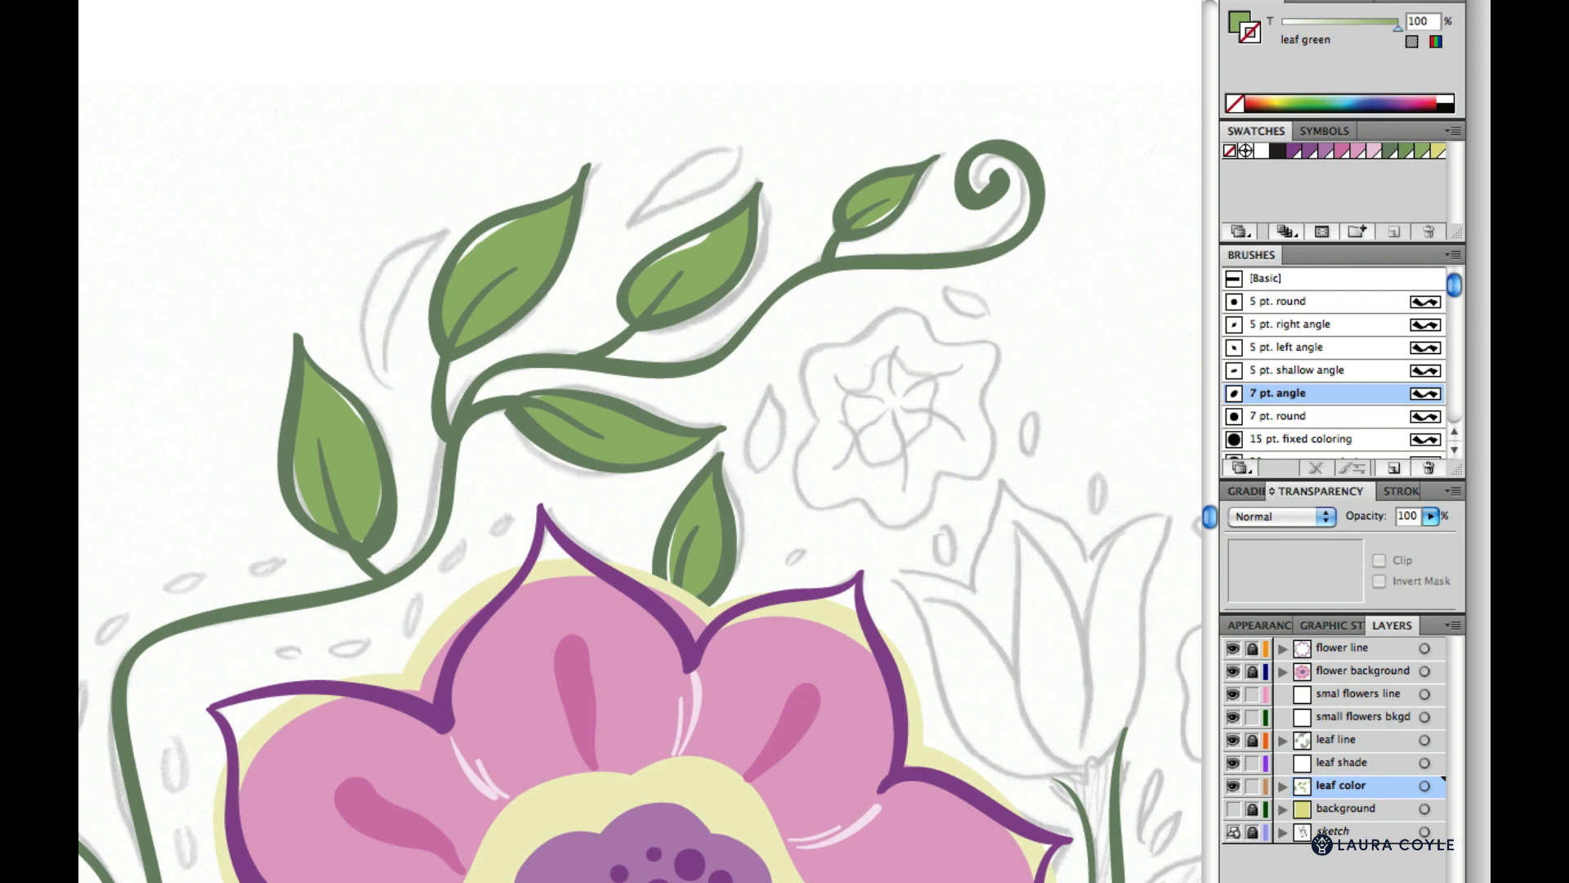
# - Disable Keep Selected in the Blob Brush tool options
pyautogui.press('Return')
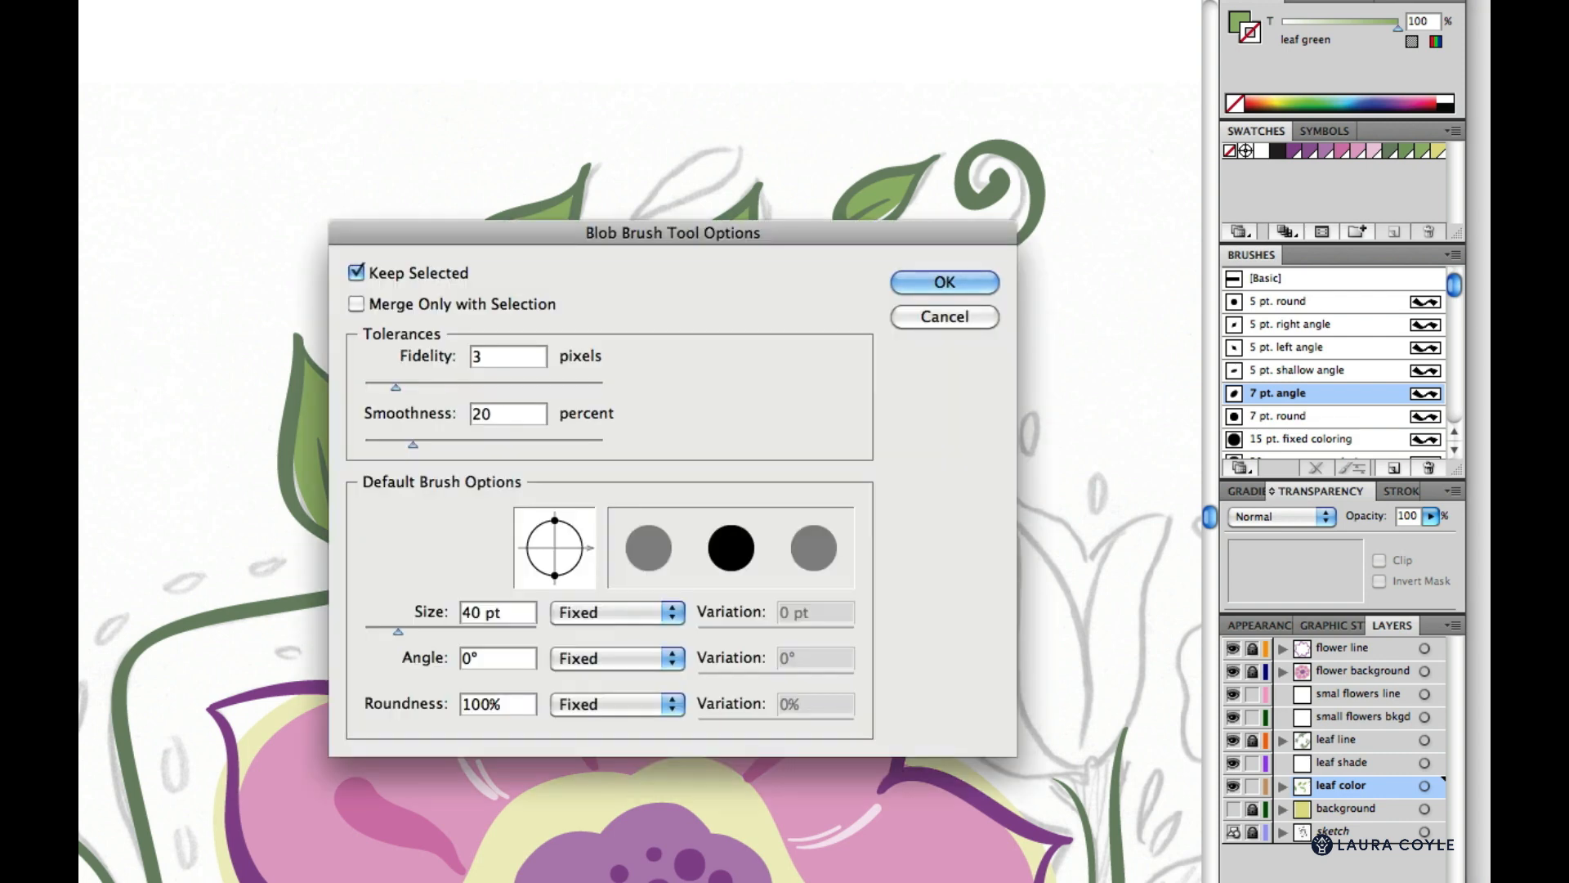
pyautogui.click(361, 275)
pyautogui.click(961, 280)
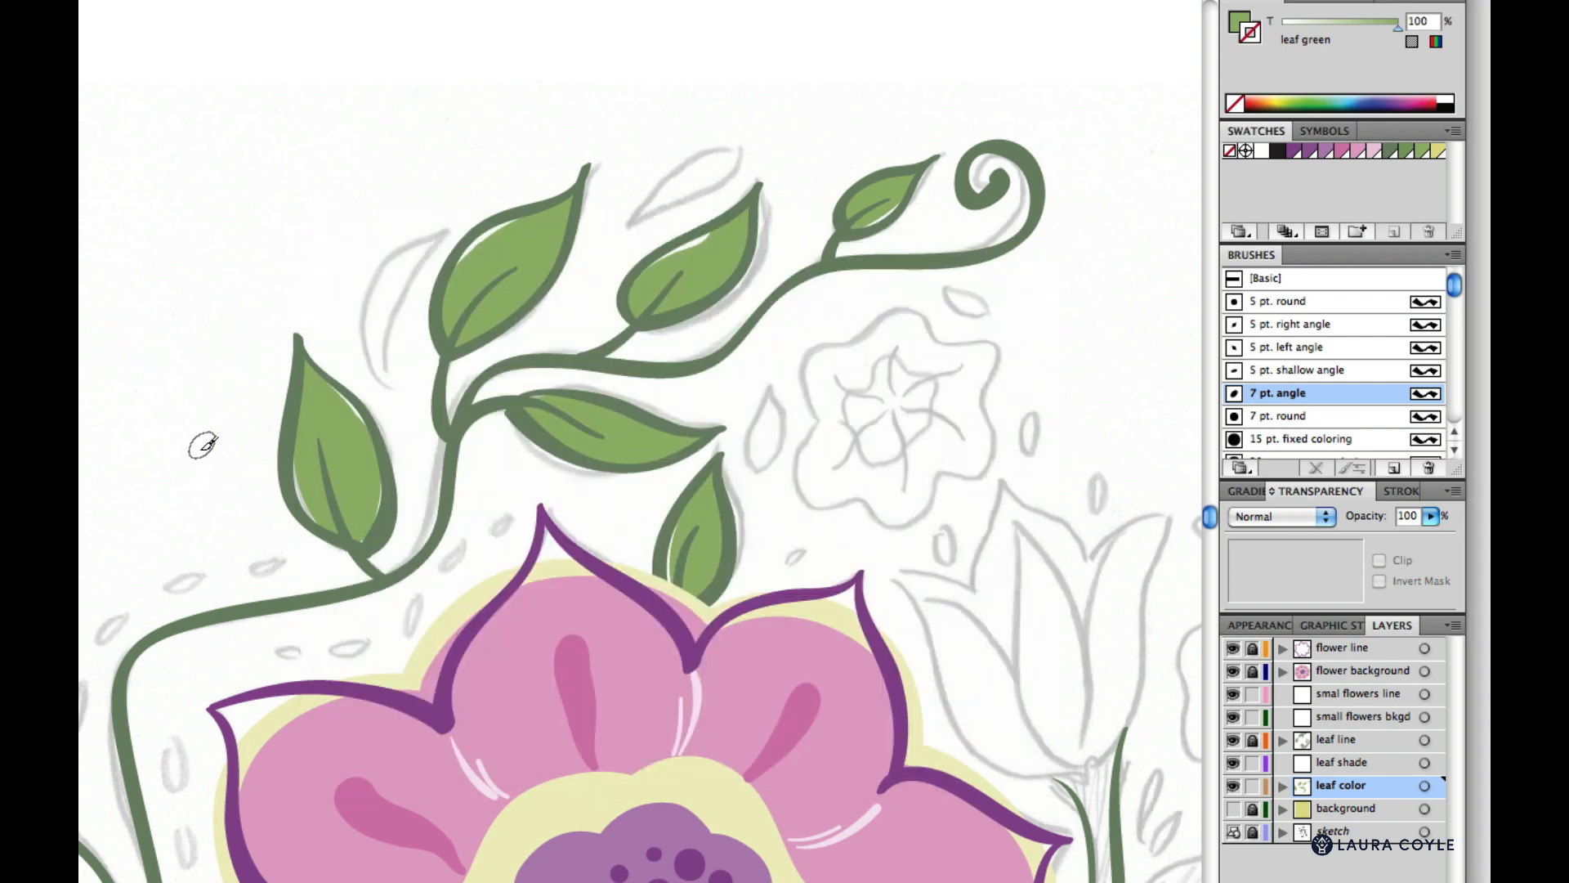
# - Paint the upper curled leaf below the tulip sketch with leaf green
pyautogui.moveTo(937, 816)
pyautogui.mouseDown()
pyautogui.moveTo(715, 538)
pyautogui.moveTo(635, 391)
pyautogui.mouseUp()
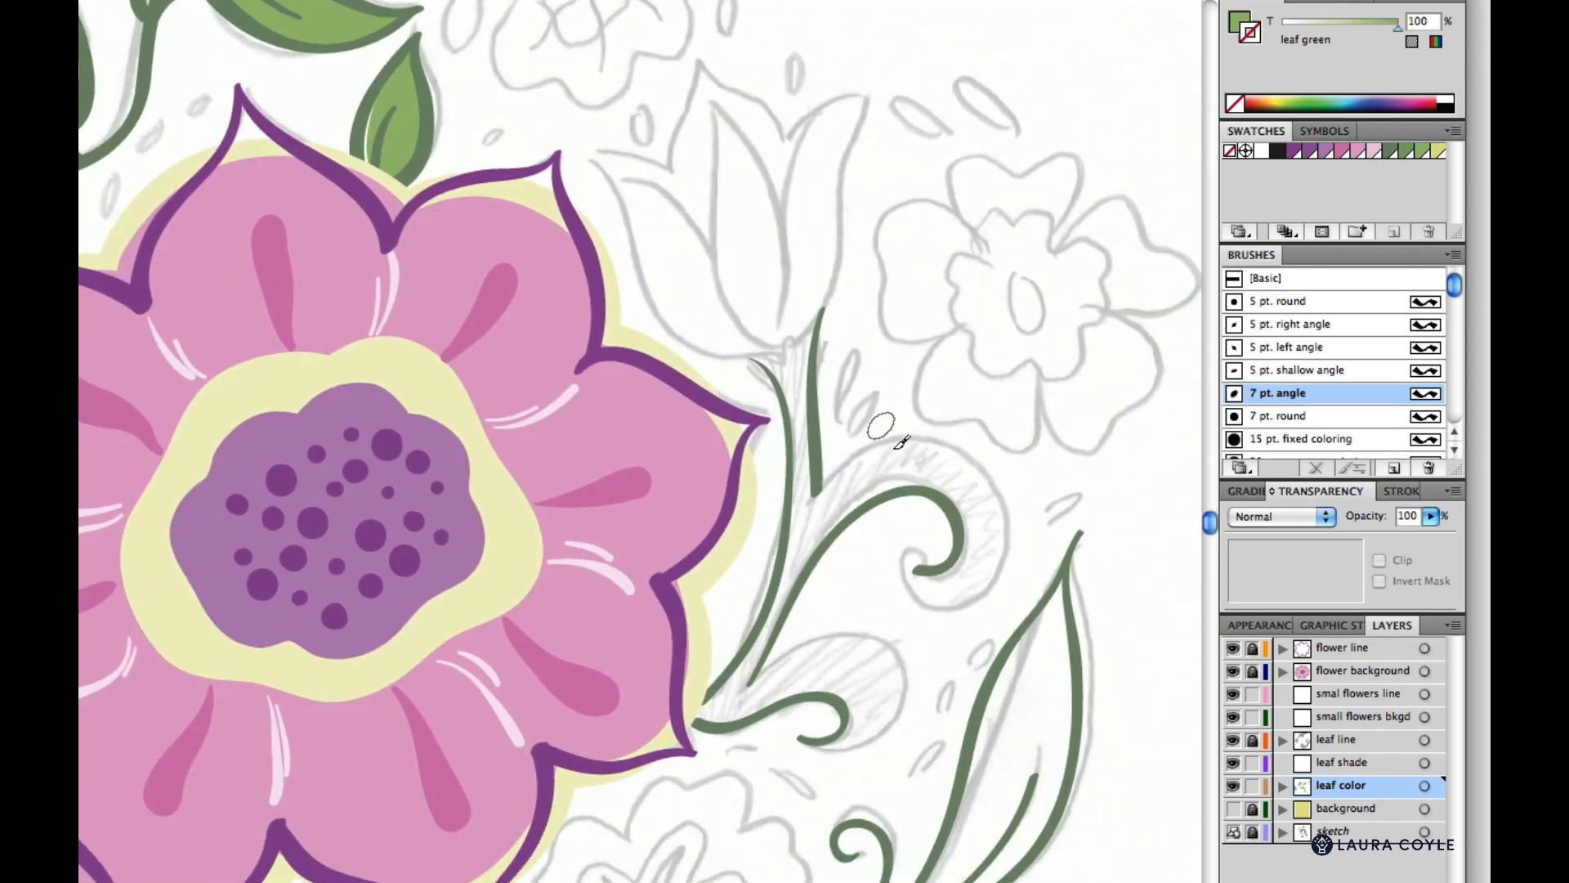
pyautogui.moveTo(811, 514)
pyautogui.mouseDown()
pyautogui.moveTo(882, 455)
pyautogui.moveTo(929, 448)
pyautogui.moveTo(988, 492)
pyautogui.moveTo(993, 558)
pyautogui.moveTo(974, 586)
pyautogui.moveTo(920, 563)
pyautogui.moveTo(950, 587)
pyautogui.moveTo(979, 558)
pyautogui.moveTo(949, 576)
pyautogui.moveTo(976, 537)
pyautogui.moveTo(950, 475)
pyautogui.moveTo(906, 465)
pyautogui.moveTo(830, 499)
pyautogui.mouseUp()
pyautogui.moveTo(821, 505)
pyautogui.mouseDown()
pyautogui.moveTo(802, 525)
pyautogui.moveTo(930, 474)
pyautogui.moveTo(987, 504)
pyautogui.mouseUp()
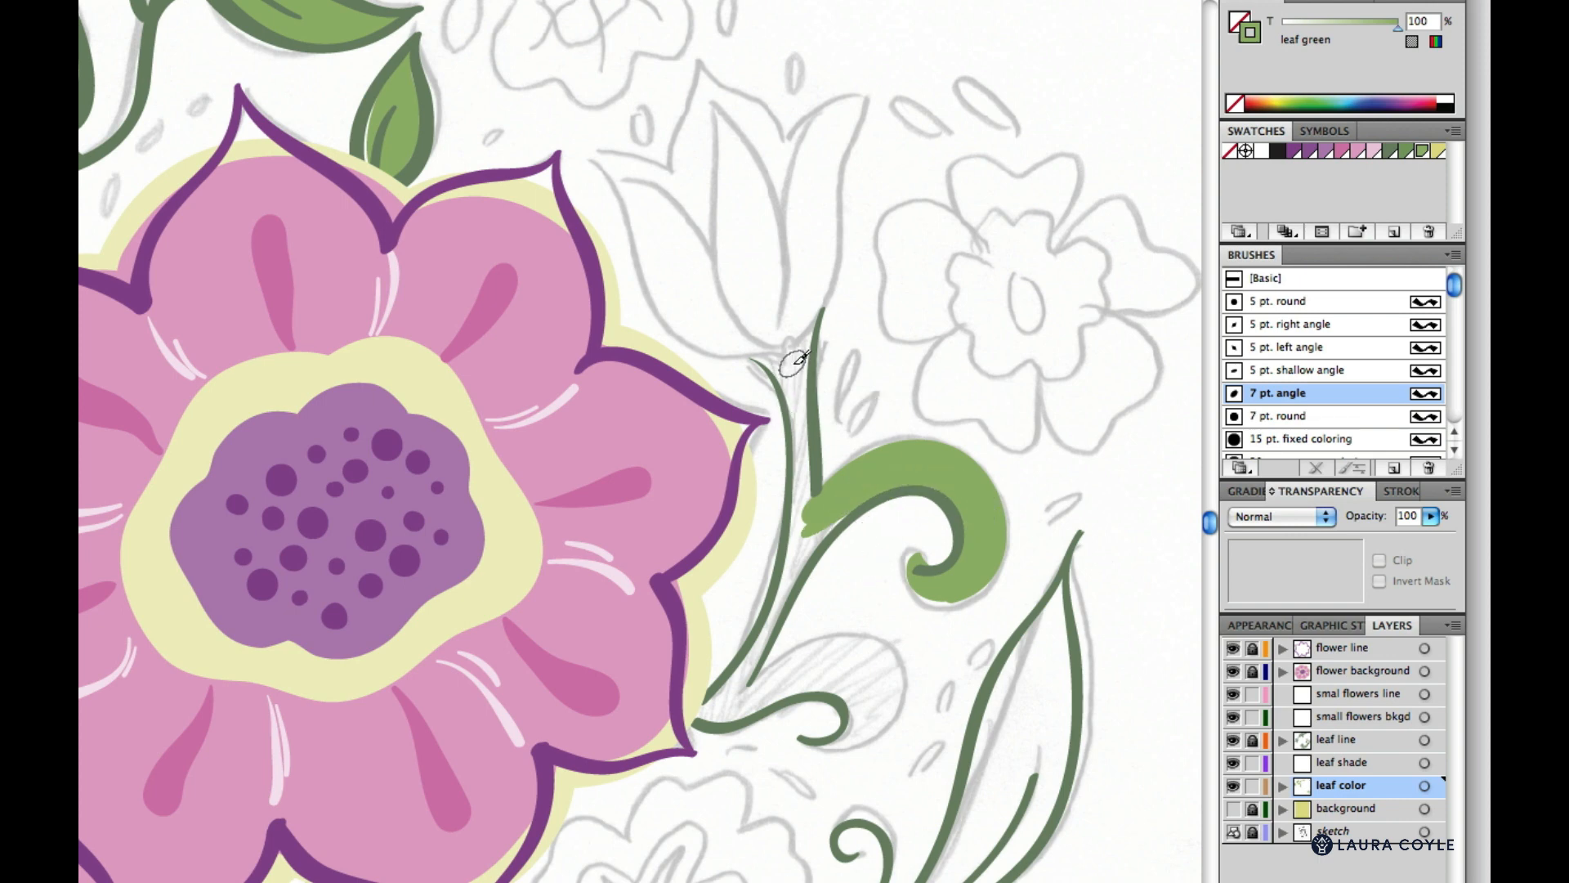
# - Fill the tulip's stem and the lower curled leaf at its base with leaf green
pyautogui.moveTo(794, 368)
pyautogui.mouseDown()
pyautogui.moveTo(817, 327)
pyautogui.moveTo(805, 554)
pyautogui.mouseUp()
pyautogui.moveTo(786, 351)
pyautogui.mouseDown()
pyautogui.moveTo(809, 497)
pyautogui.moveTo(783, 598)
pyautogui.mouseUp()
pyautogui.moveTo(752, 664)
pyautogui.mouseDown()
pyautogui.moveTo(703, 712)
pyautogui.moveTo(801, 577)
pyautogui.mouseUp()
pyautogui.moveTo(852, 495); pyautogui.dragTo(854, 493)
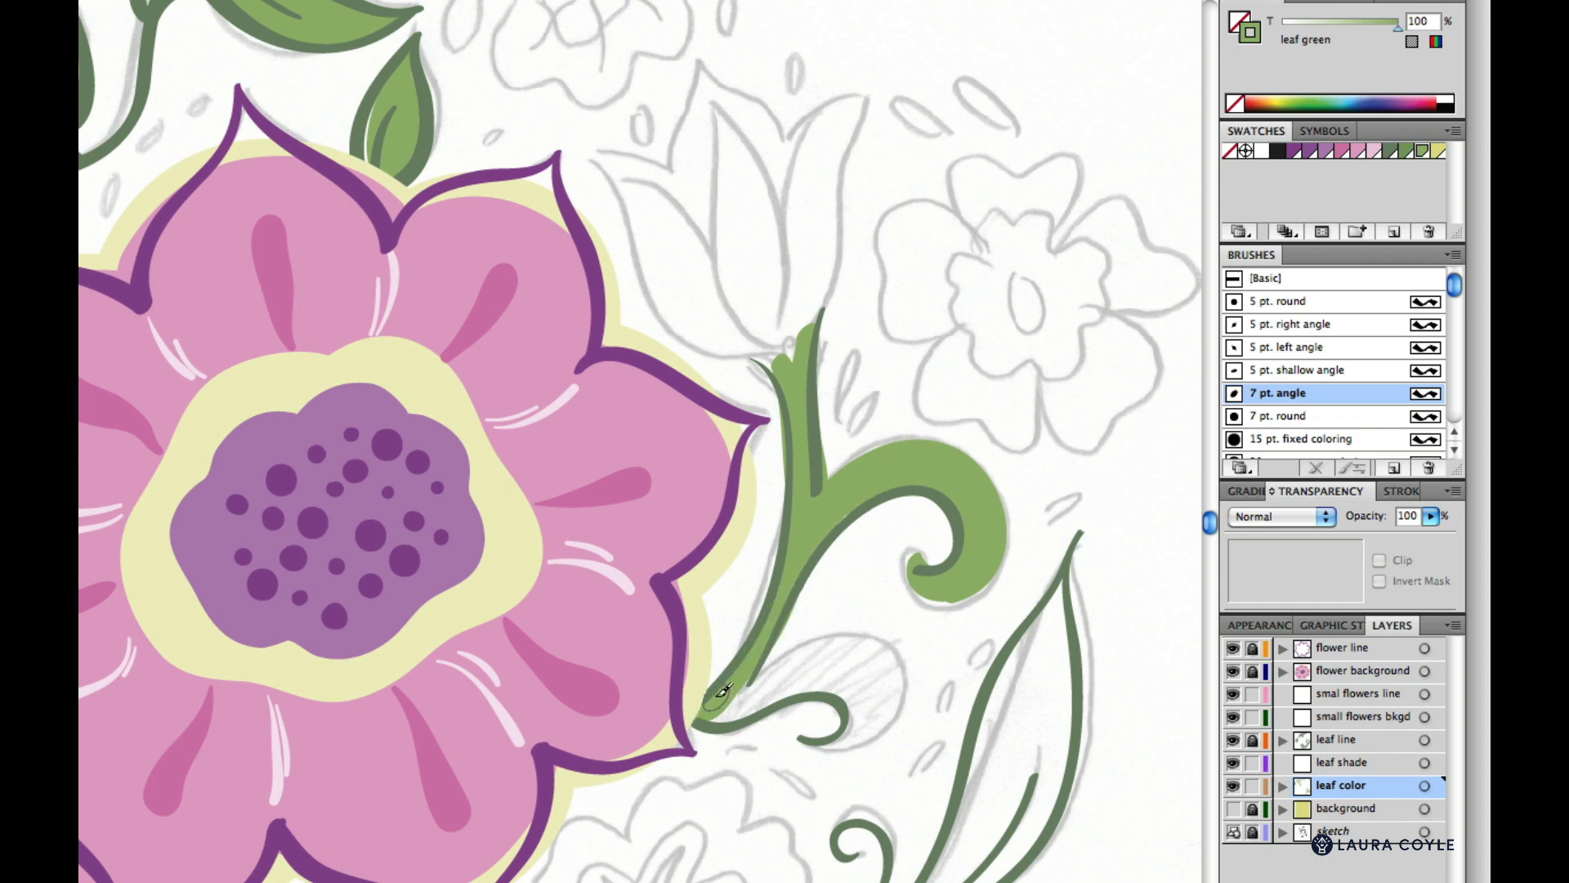
pyautogui.moveTo(731, 691)
pyautogui.mouseDown()
pyautogui.moveTo(857, 646)
pyautogui.moveTo(888, 687)
pyautogui.moveTo(861, 726)
pyautogui.moveTo(796, 687)
pyautogui.moveTo(721, 705)
pyautogui.moveTo(835, 678)
pyautogui.moveTo(871, 715)
pyautogui.moveTo(849, 662)
pyautogui.moveTo(876, 714)
pyautogui.moveTo(830, 735)
pyautogui.moveTo(886, 694)
pyautogui.mouseUp()
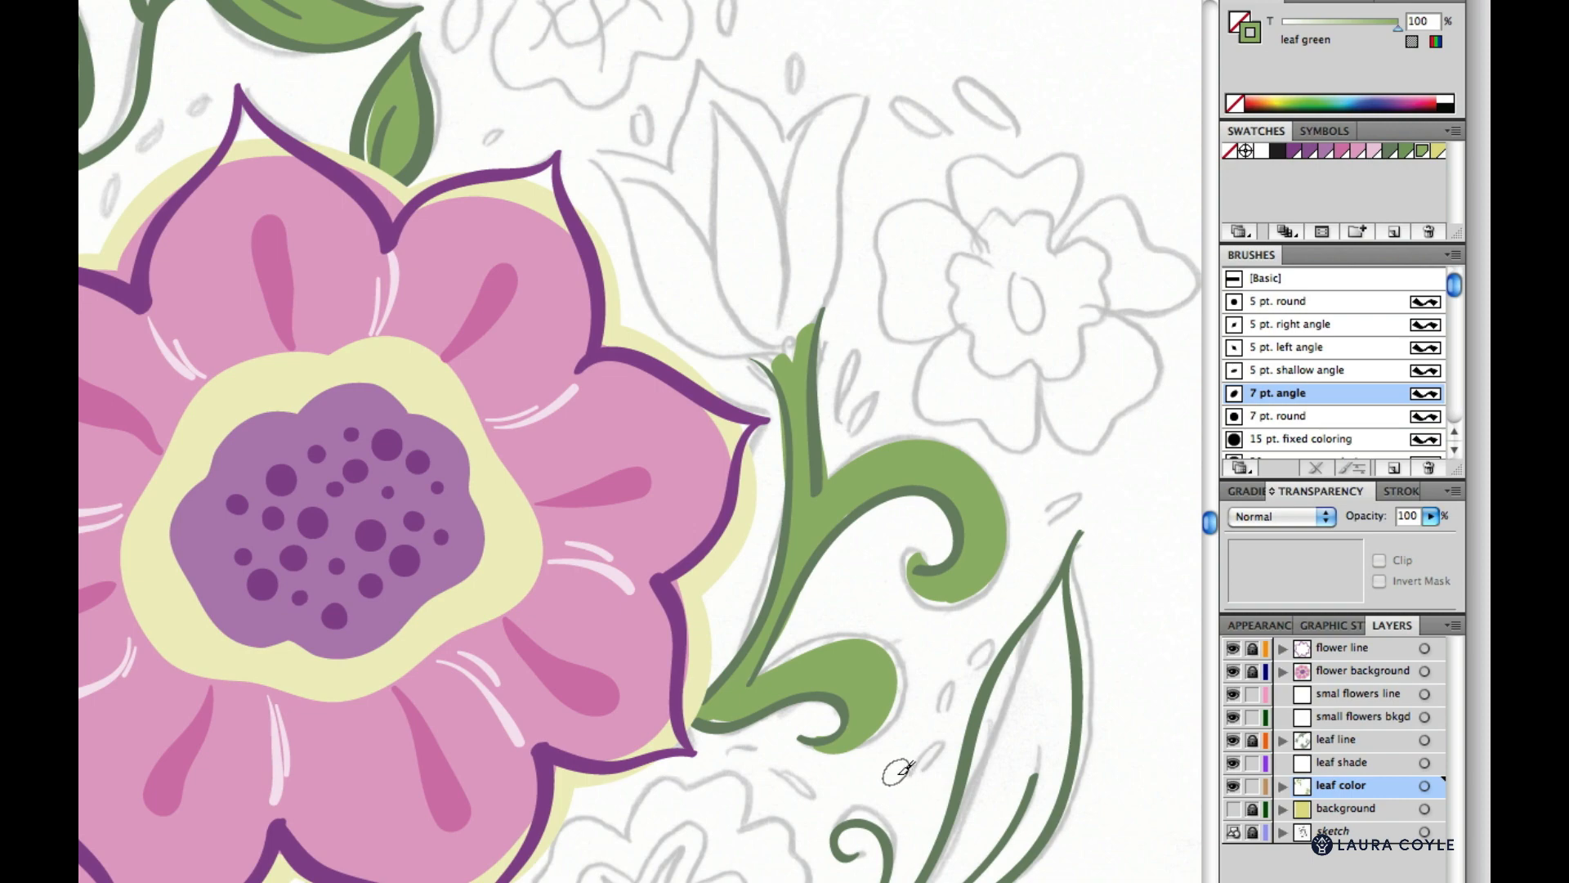
# - Fill the large pointed leaf at lower right and the two small leaves beneath it with leaf green
pyautogui.scroll(-5, 903, 764)
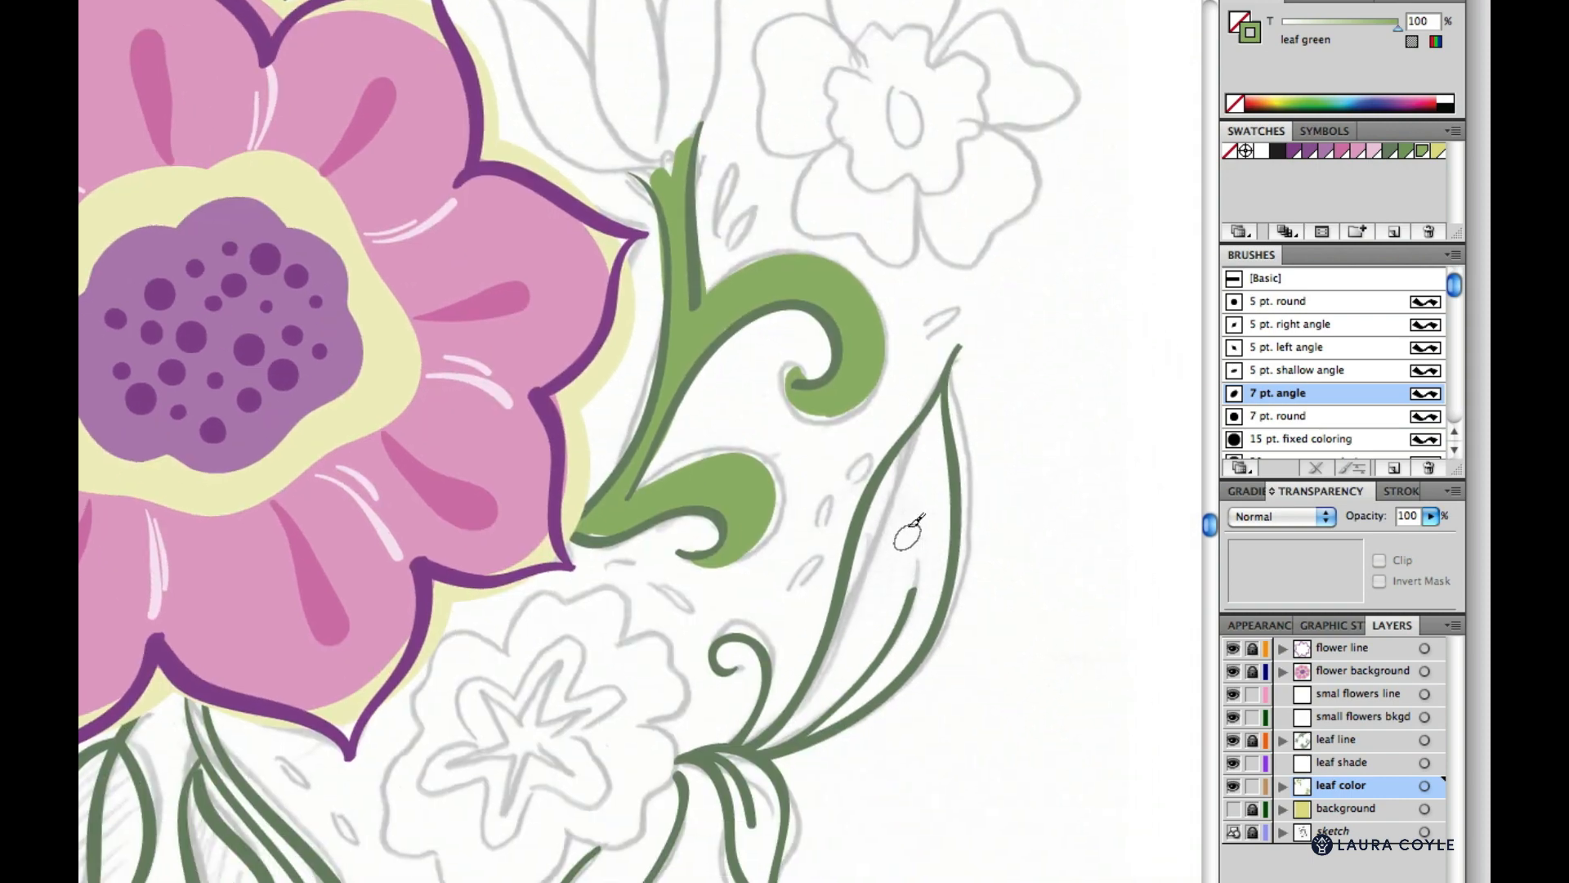
pyautogui.moveTo(907, 535)
pyautogui.mouseDown()
pyautogui.moveTo(861, 669)
pyautogui.moveTo(894, 609)
pyautogui.mouseUp()
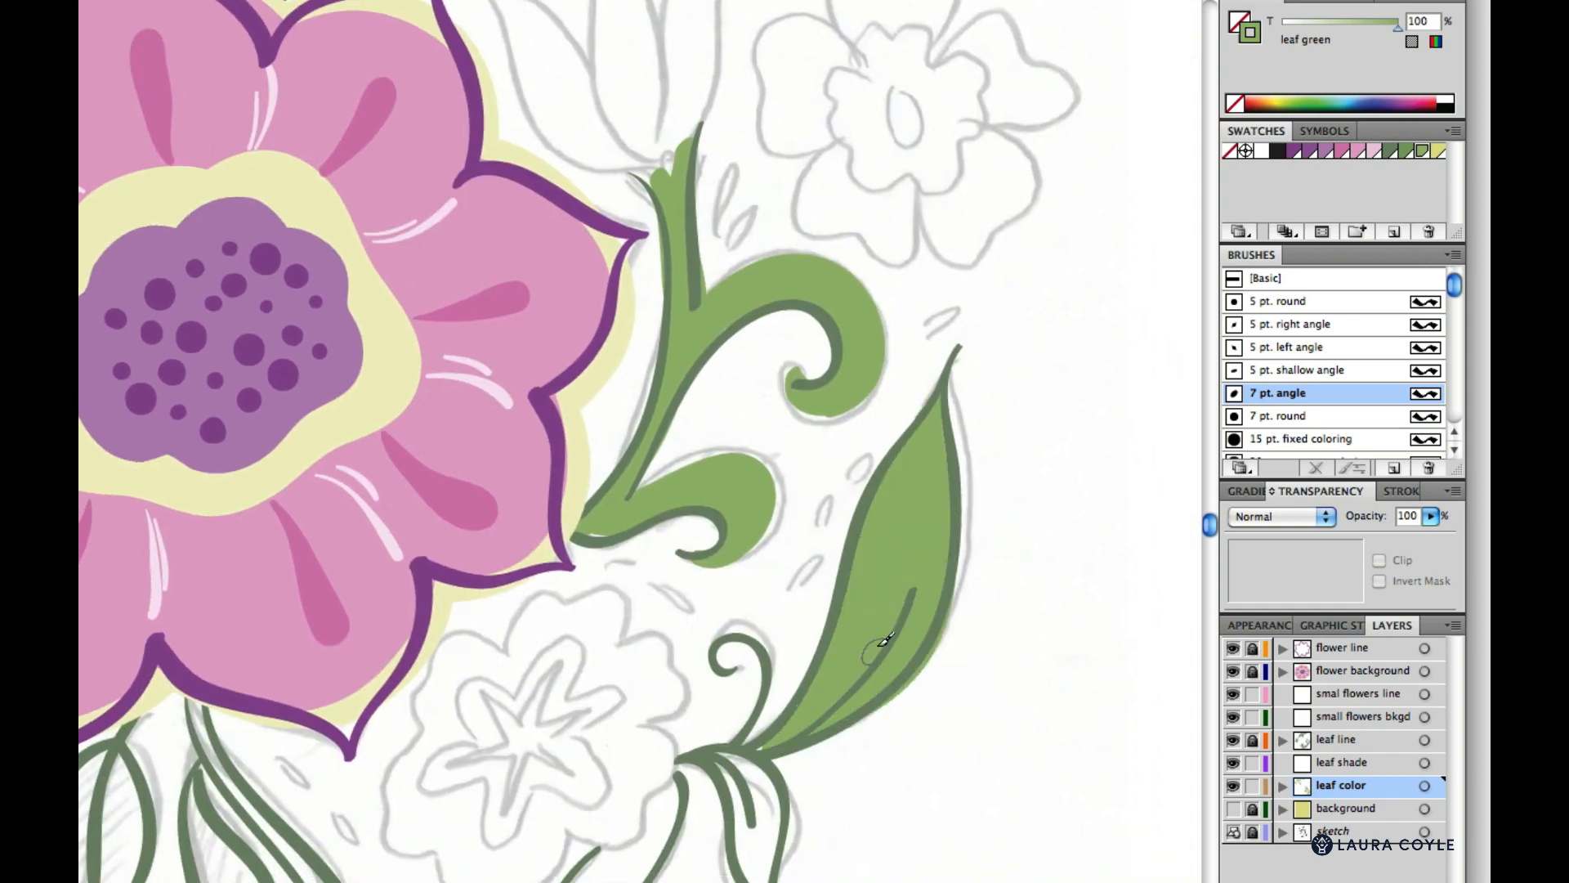
pyautogui.scroll(-4, 883, 641)
pyautogui.hscroll(-3, 882, 641)
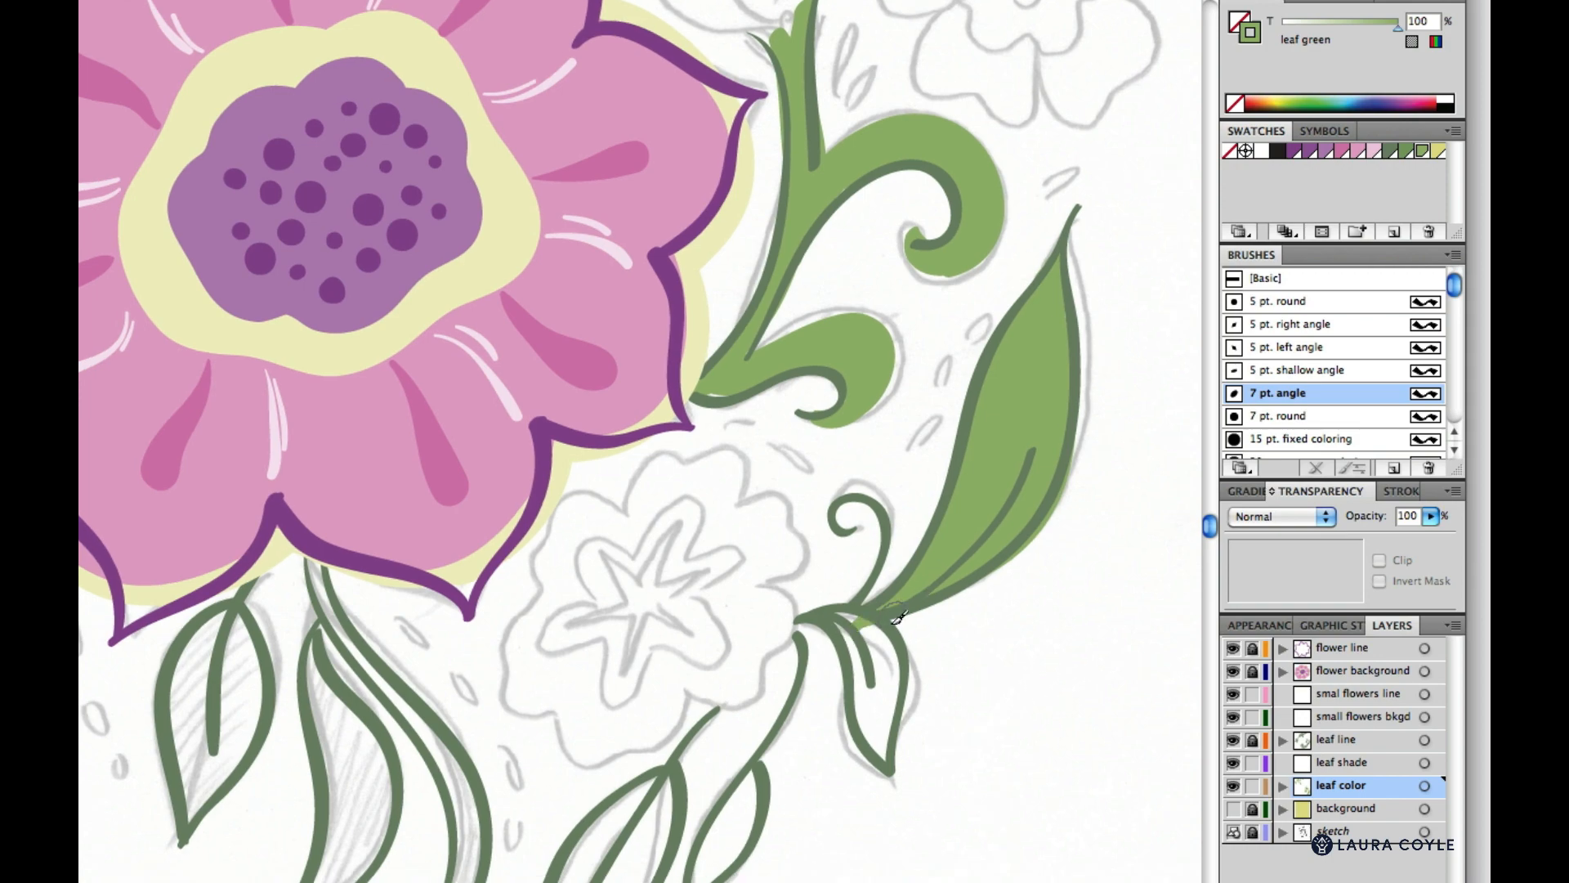
pyautogui.scroll(-4, 896, 617)
pyautogui.hscroll(-4, 907, 637)
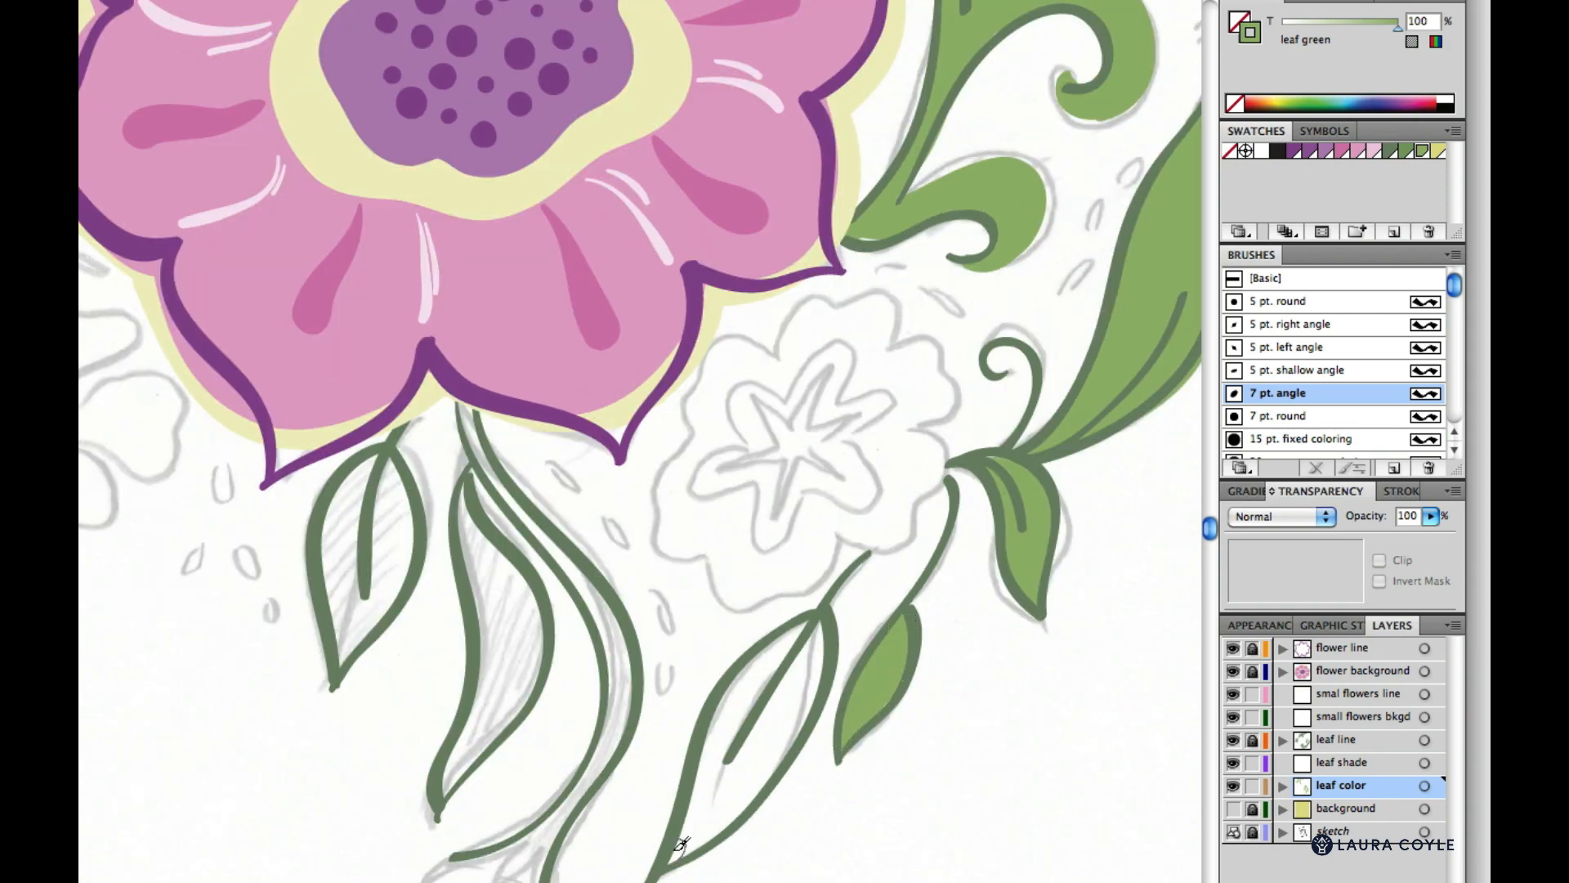
# - Paint the hanging leaves and the curved stem below the large flower with leaf green
pyautogui.moveTo(674, 856); pyautogui.dragTo(784, 756)
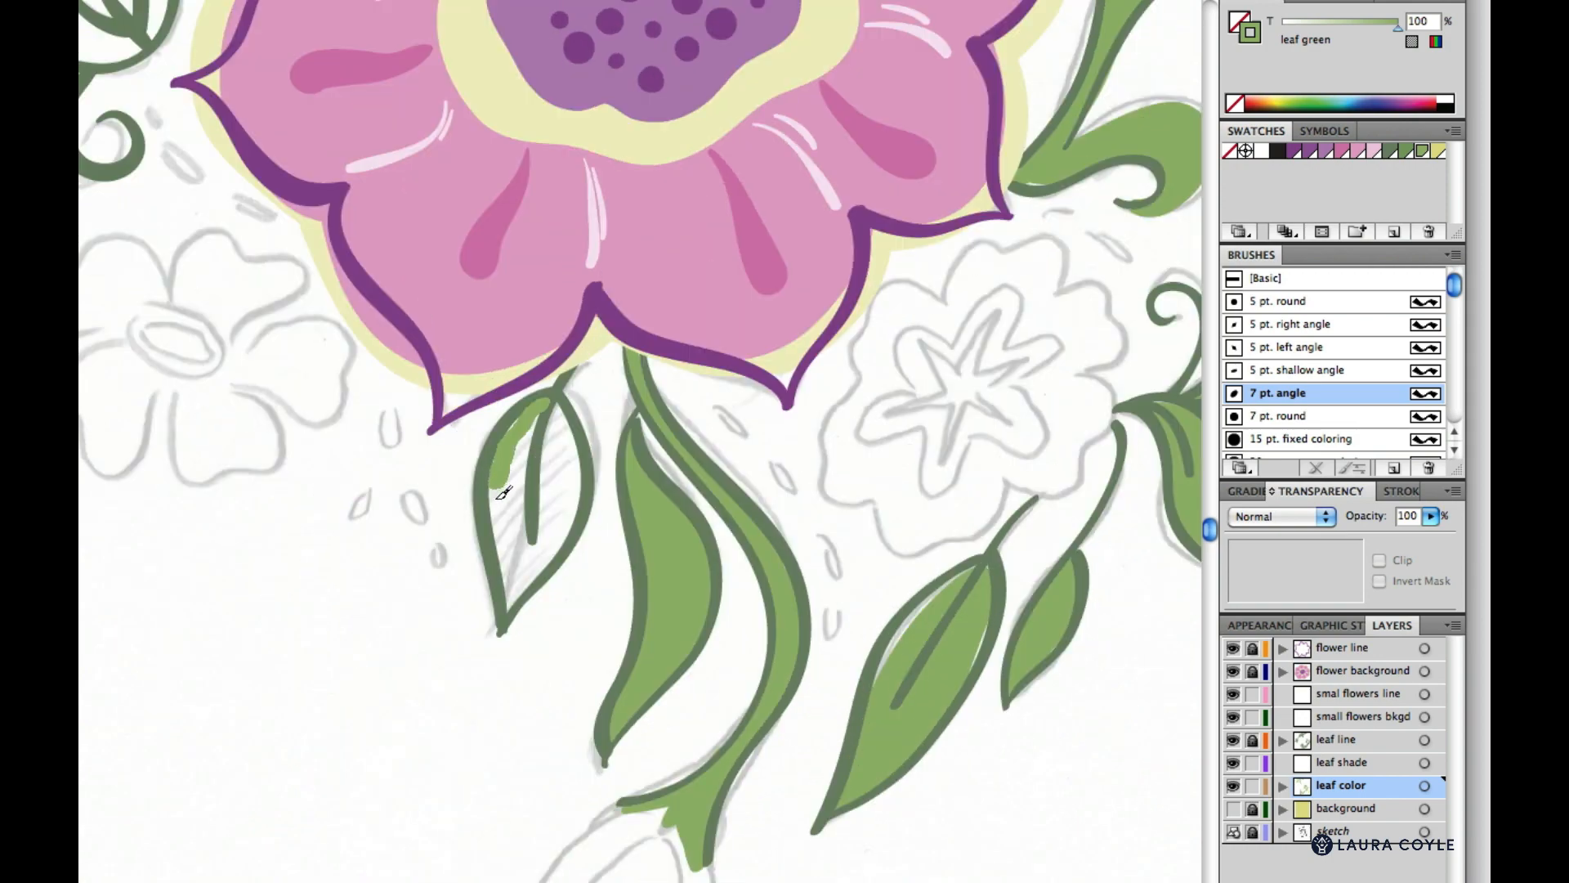
pyautogui.moveTo(499, 491); pyautogui.dragTo(507, 513)
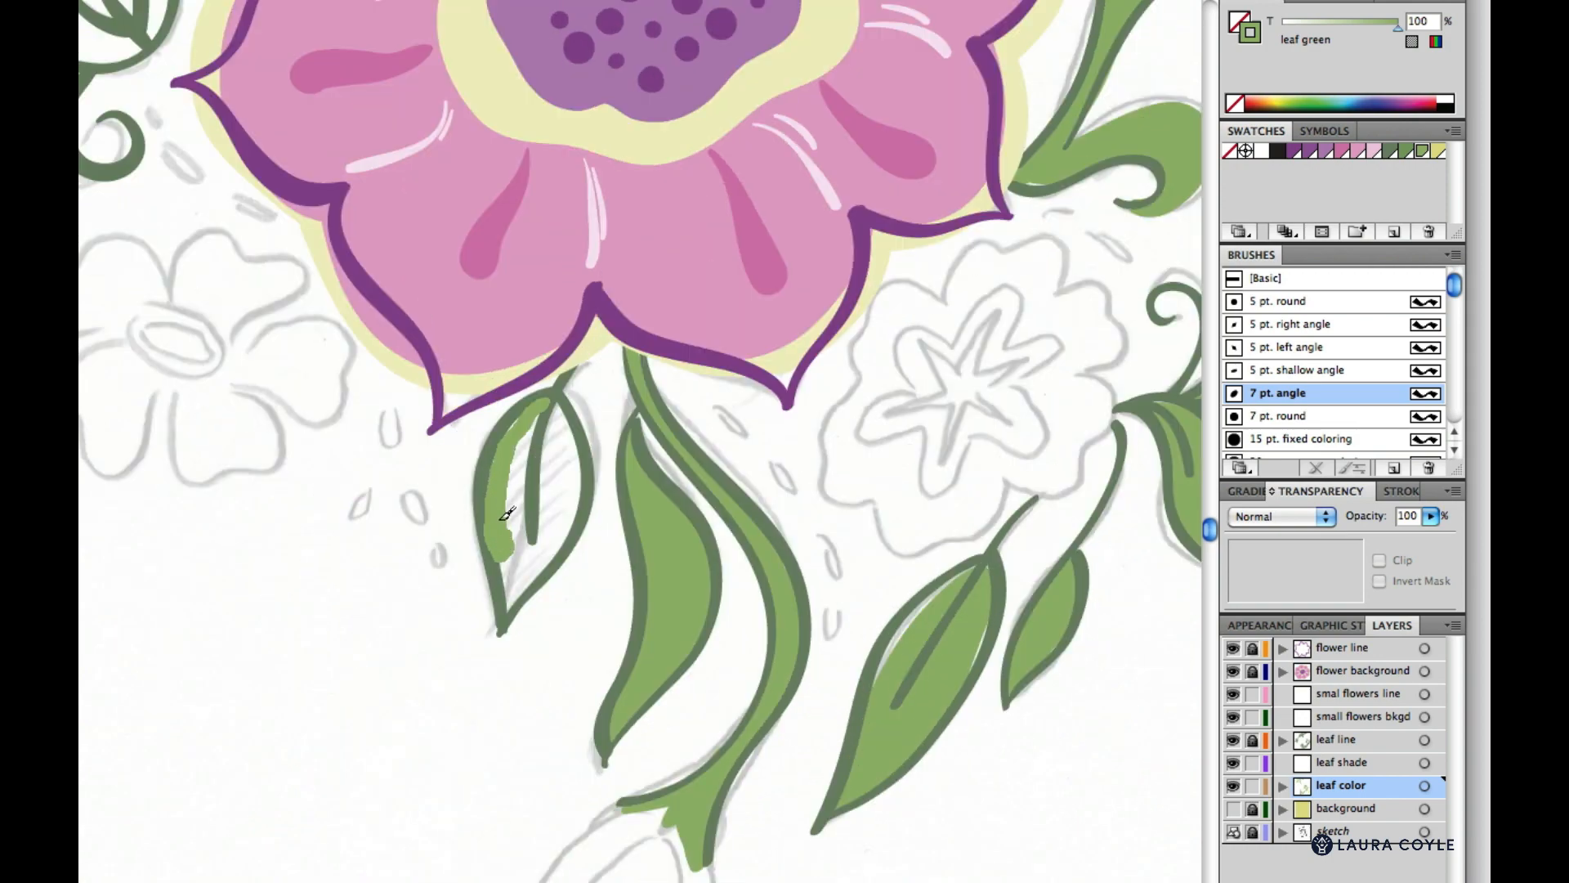
pyautogui.moveTo(532, 413)
pyautogui.mouseDown()
pyautogui.moveTo(495, 475)
pyautogui.moveTo(516, 599)
pyautogui.moveTo(573, 511)
pyautogui.moveTo(573, 437)
pyautogui.moveTo(554, 403)
pyautogui.moveTo(543, 541)
pyautogui.mouseUp()
pyautogui.moveTo(231, 311)
pyautogui.mouseDown()
pyautogui.moveTo(564, 771)
pyautogui.moveTo(583, 854)
pyautogui.moveTo(643, 873)
pyautogui.mouseUp()
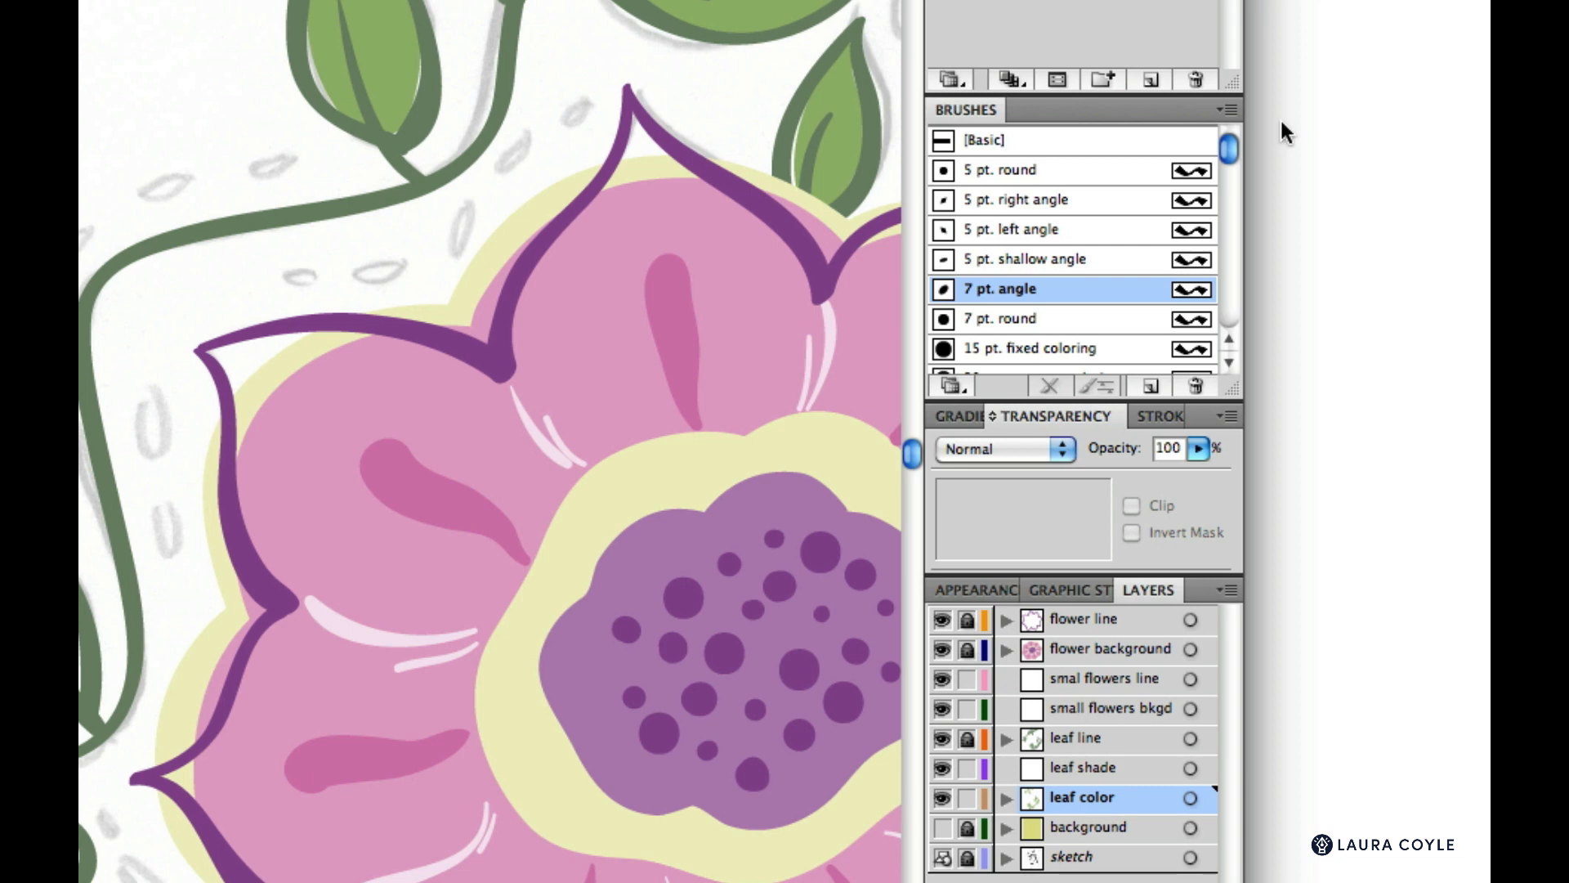
# - Duplicate the 7 pt. angle calligraphic brush and set the copy's angle to -45°
pyautogui.click(1225, 111)
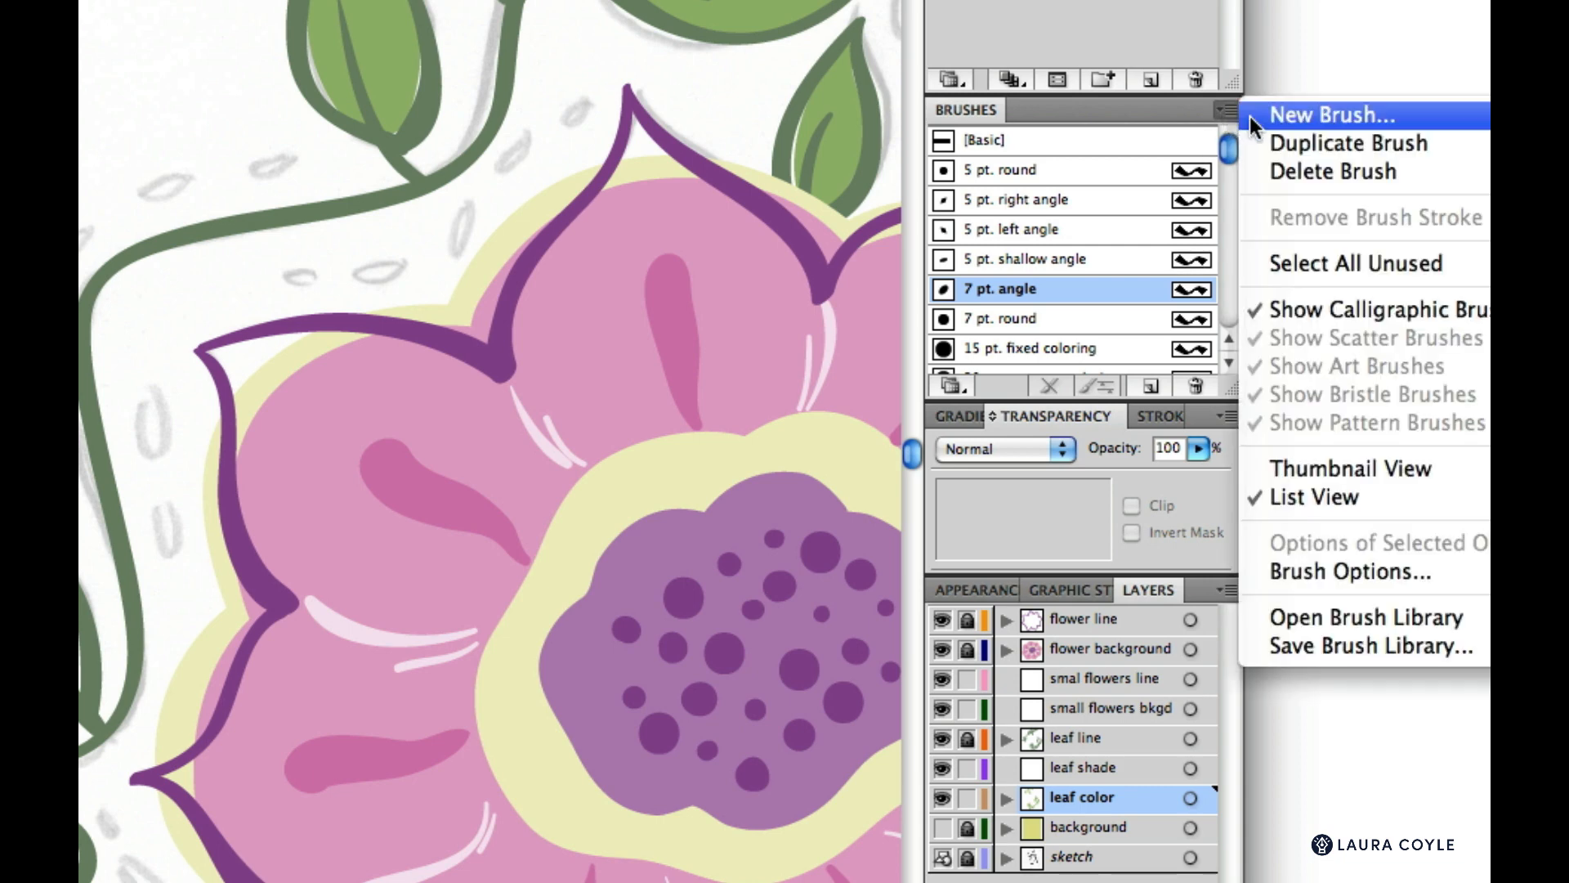
pyautogui.click(1277, 149)
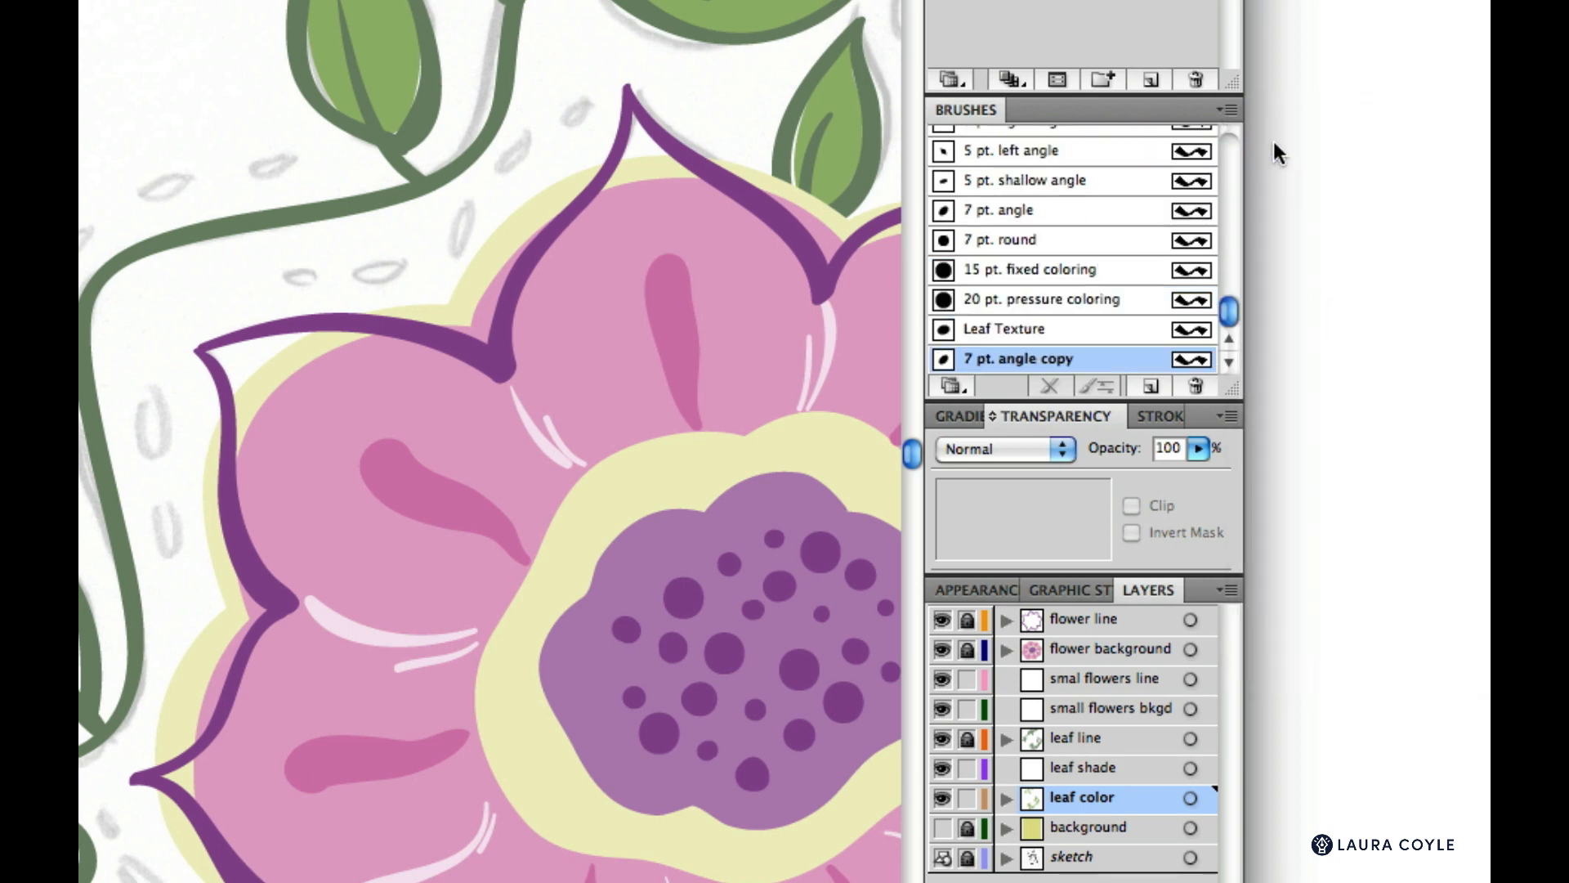
pyautogui.doubleClick(1034, 363)
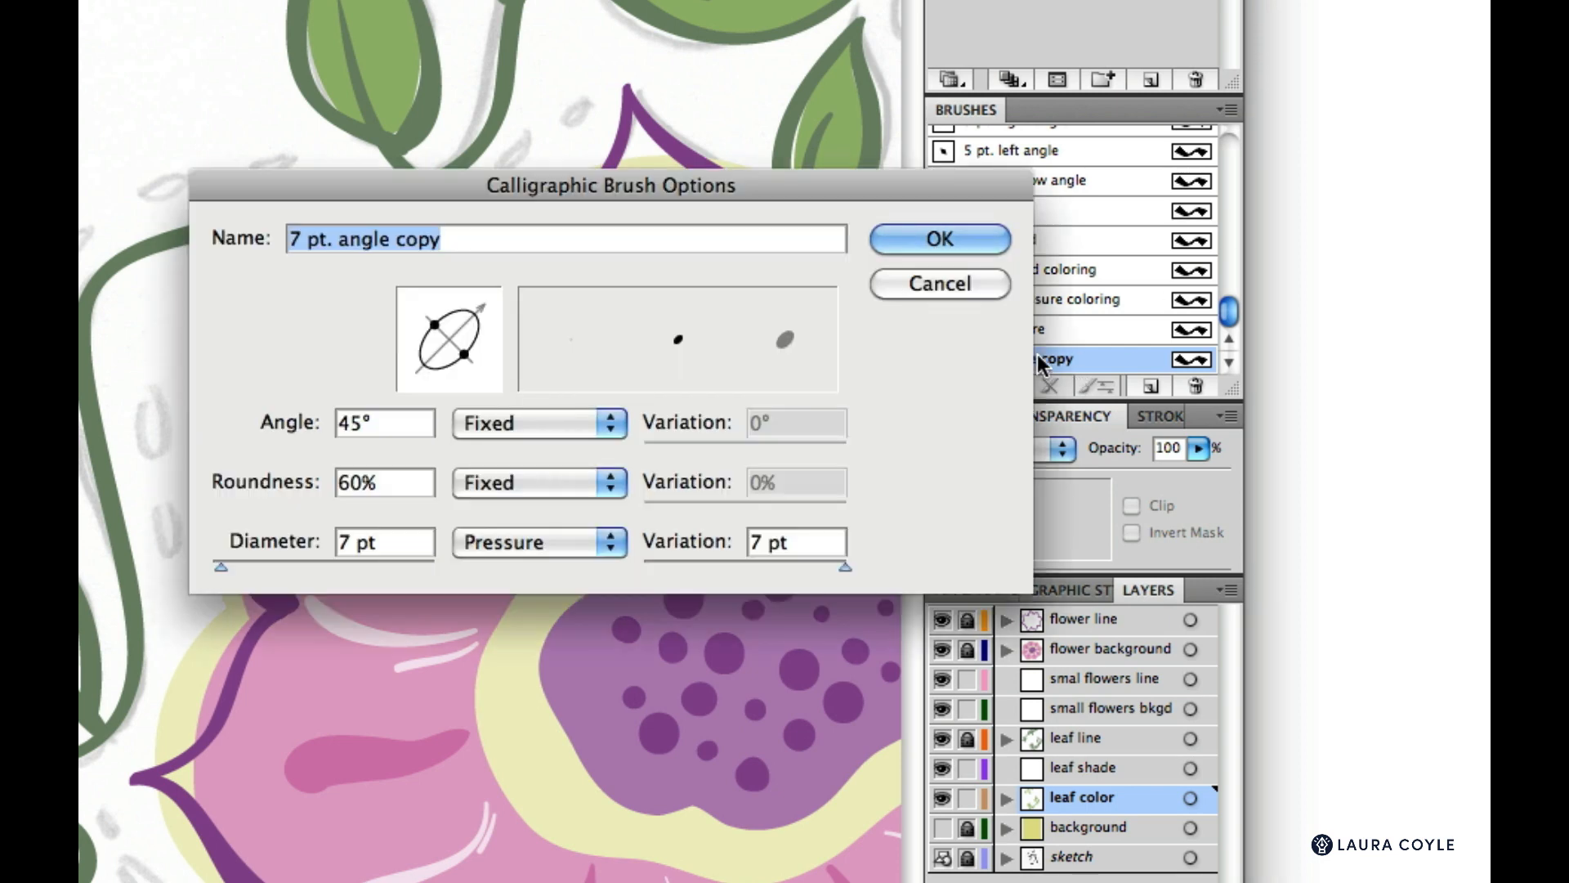
pyautogui.click(339, 424)
pyautogui.write('-')
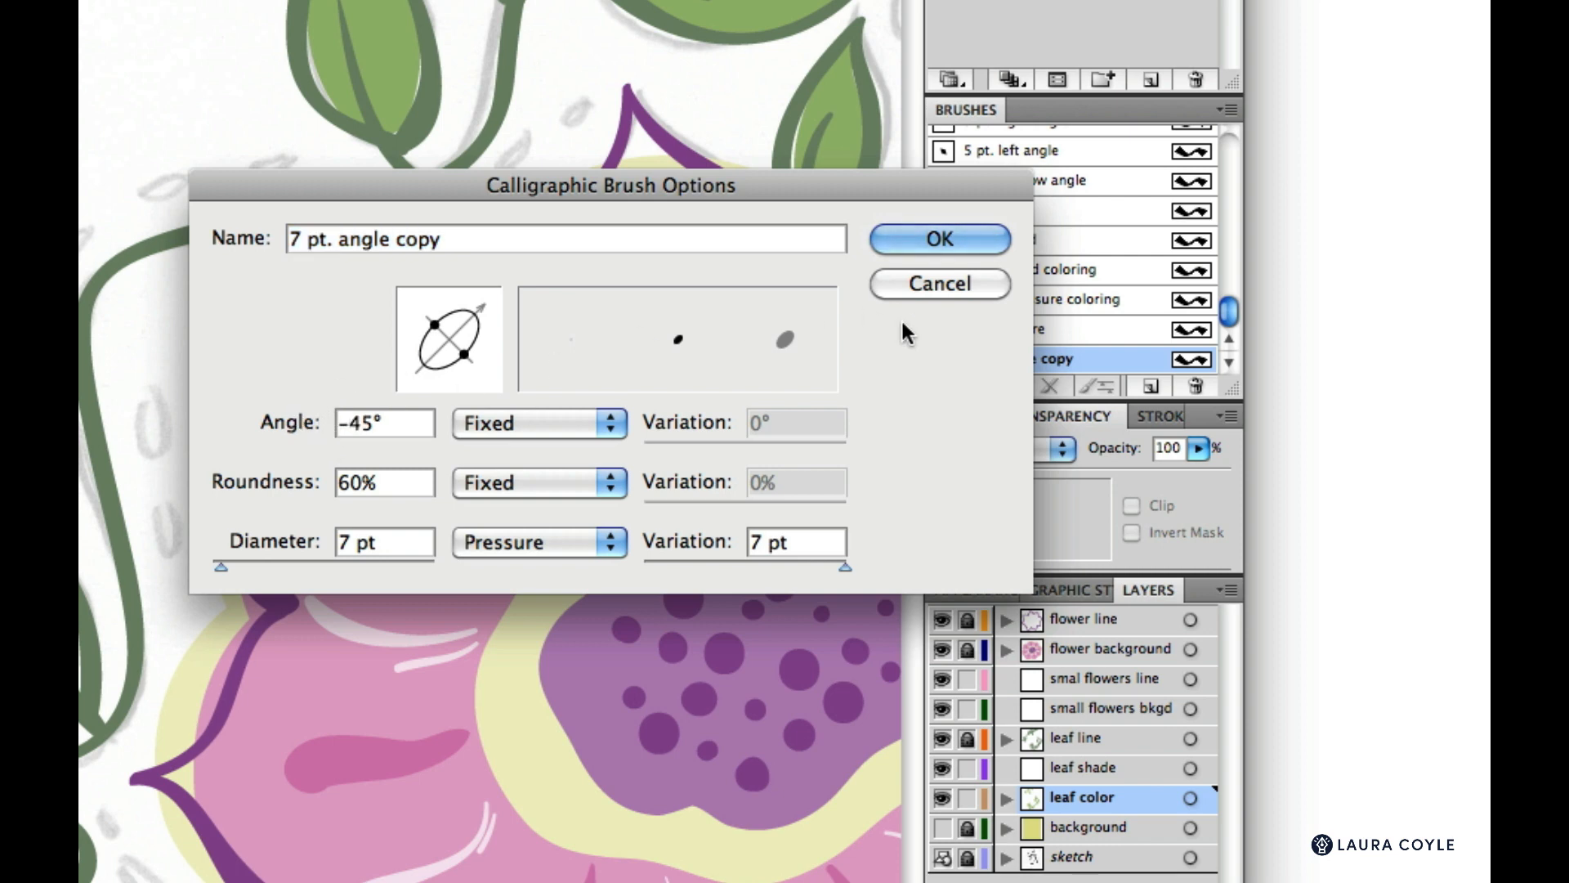
# - Rename the copied brush "7 pt. left angle" and apply its options
pyautogui.click(341, 241)
pyautogui.write('lef')
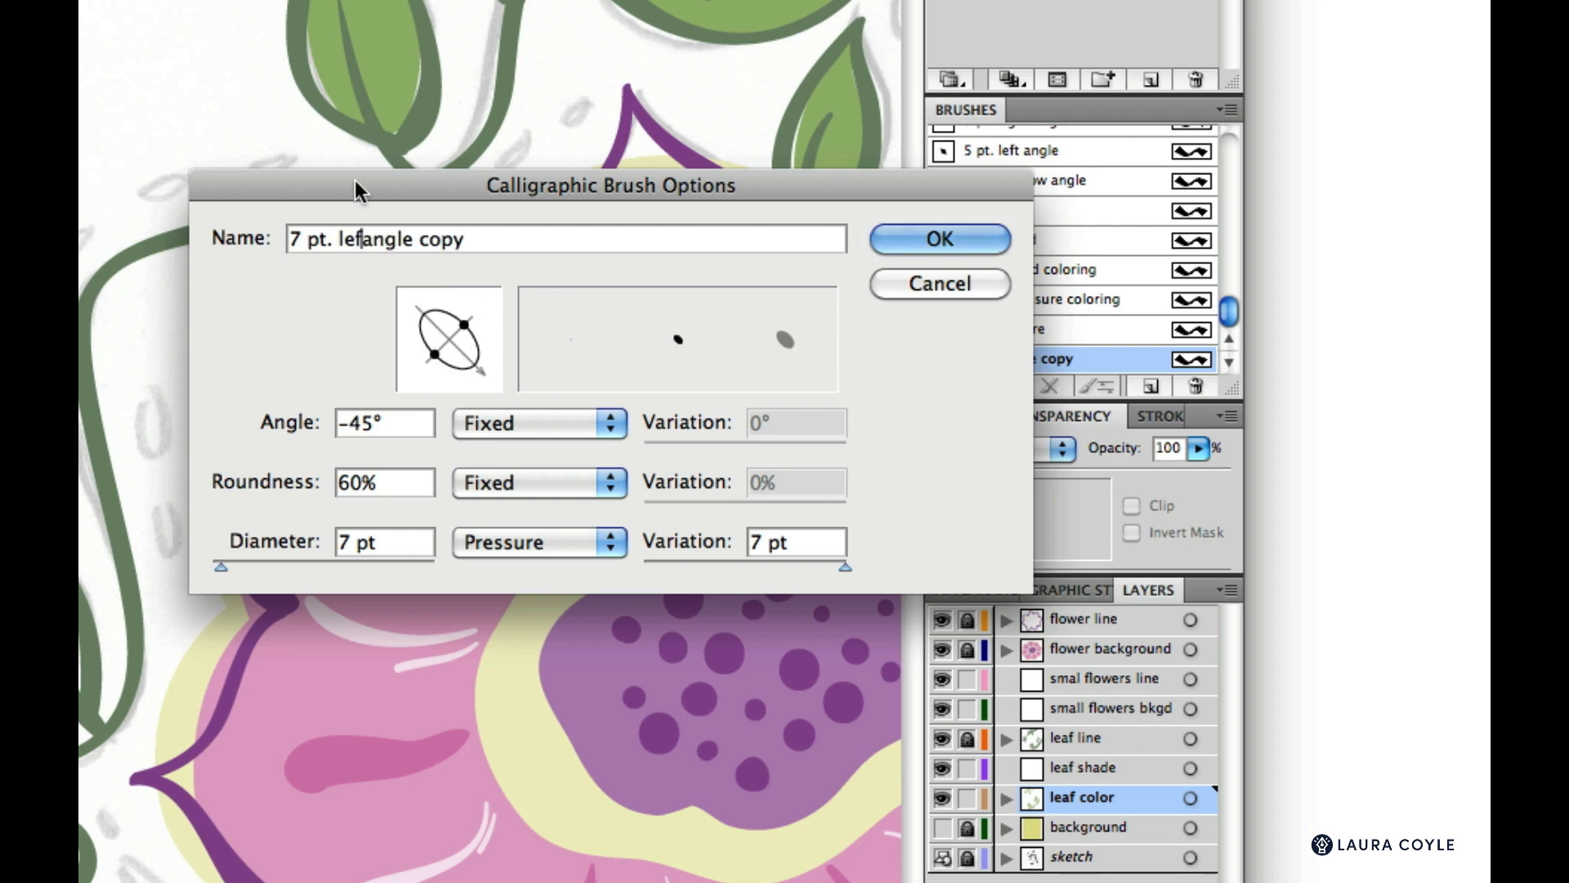
pyautogui.write('t')
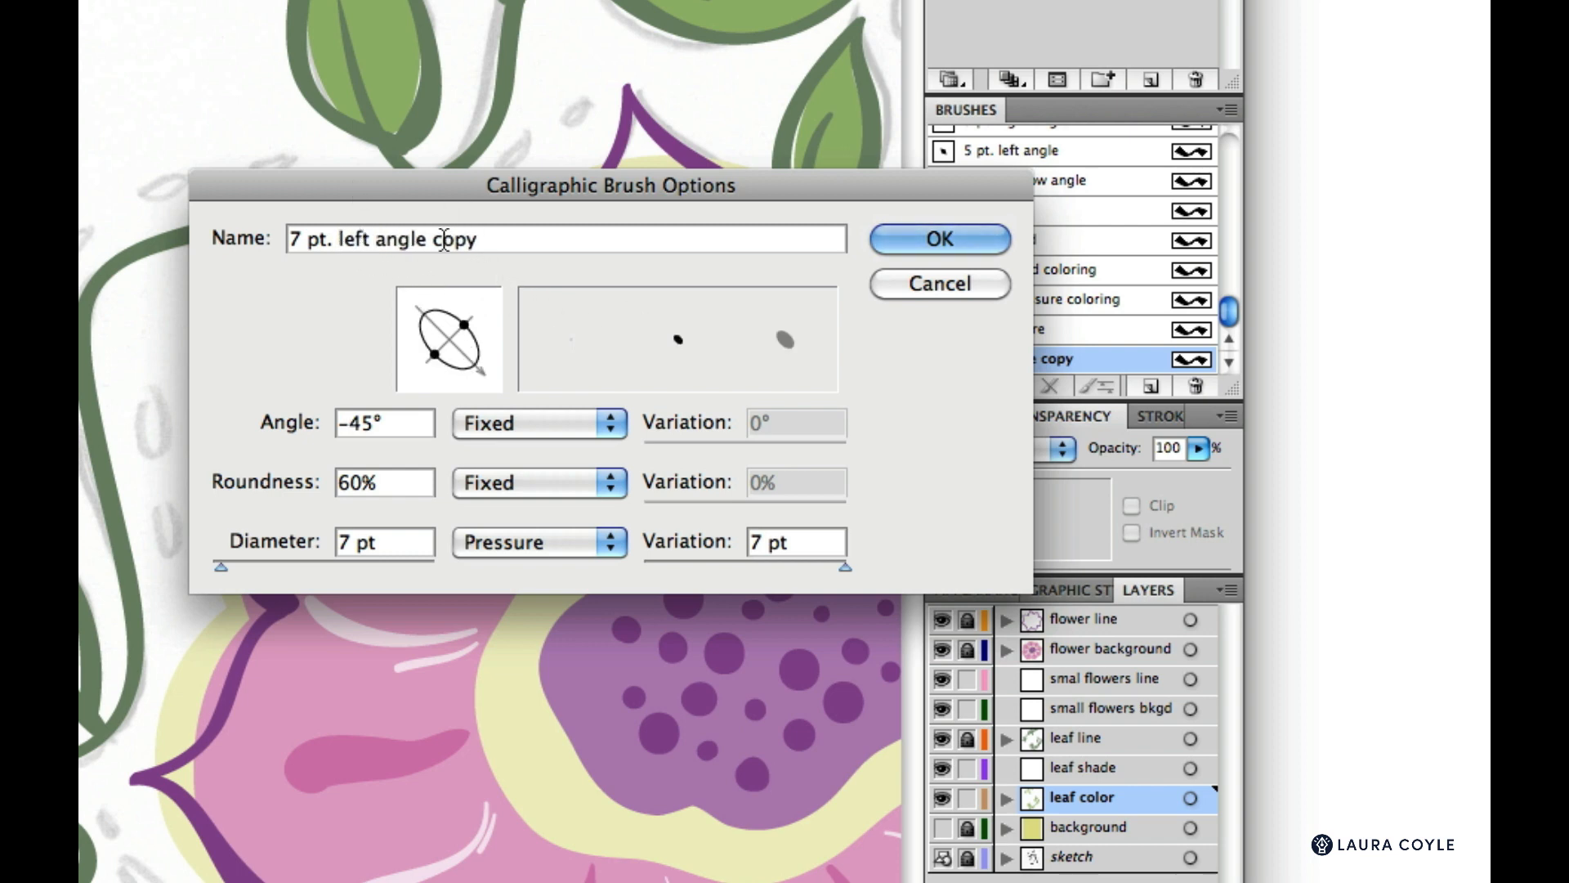
pyautogui.moveTo(425, 241); pyautogui.dragTo(488, 241)
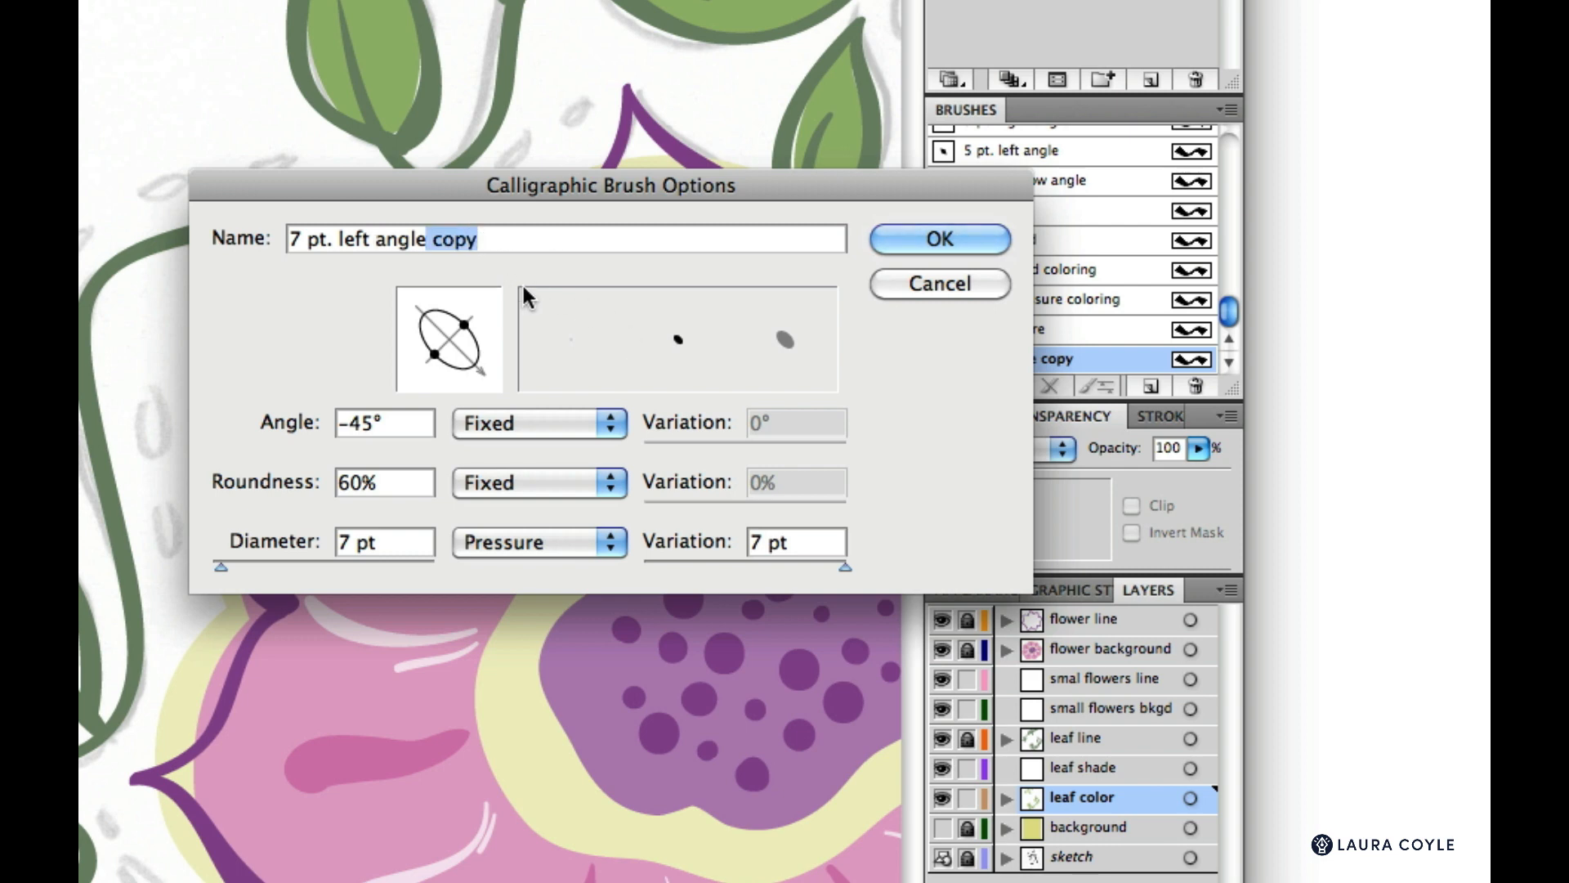
pyautogui.press('BackSpace')
pyautogui.click(939, 241)
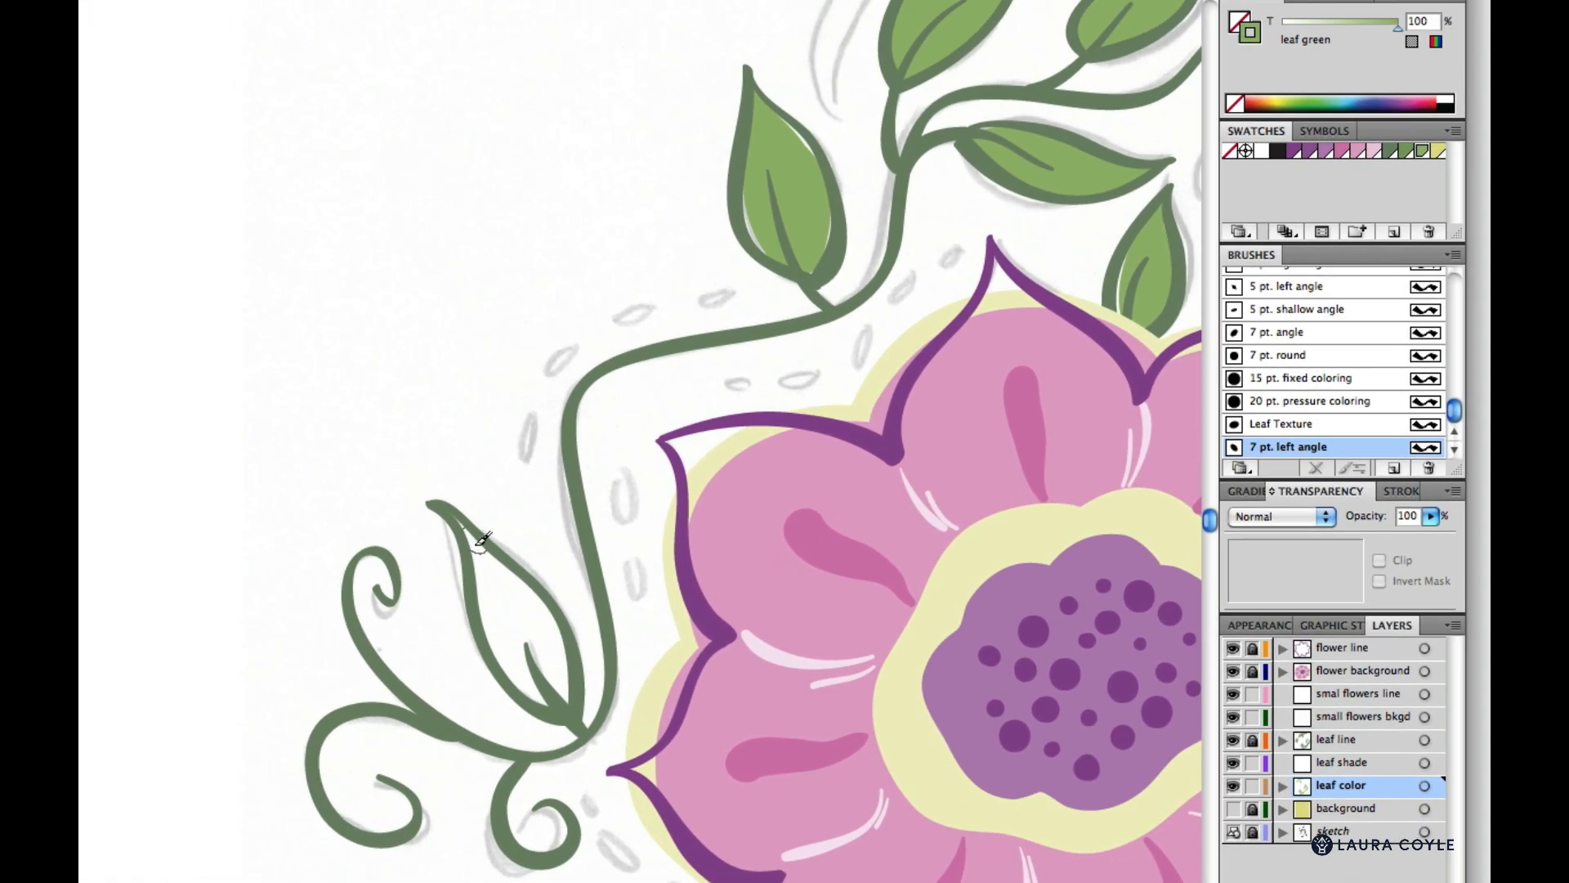
# - Fill the leaf beside the curling tendrils, left of the large flower, with leaf green using the 7 pt. left angle brush
pyautogui.moveTo(482, 539)
pyautogui.mouseDown()
pyautogui.moveTo(499, 594)
pyautogui.moveTo(482, 544)
pyautogui.moveTo(557, 638)
pyautogui.moveTo(578, 696)
pyautogui.mouseUp()
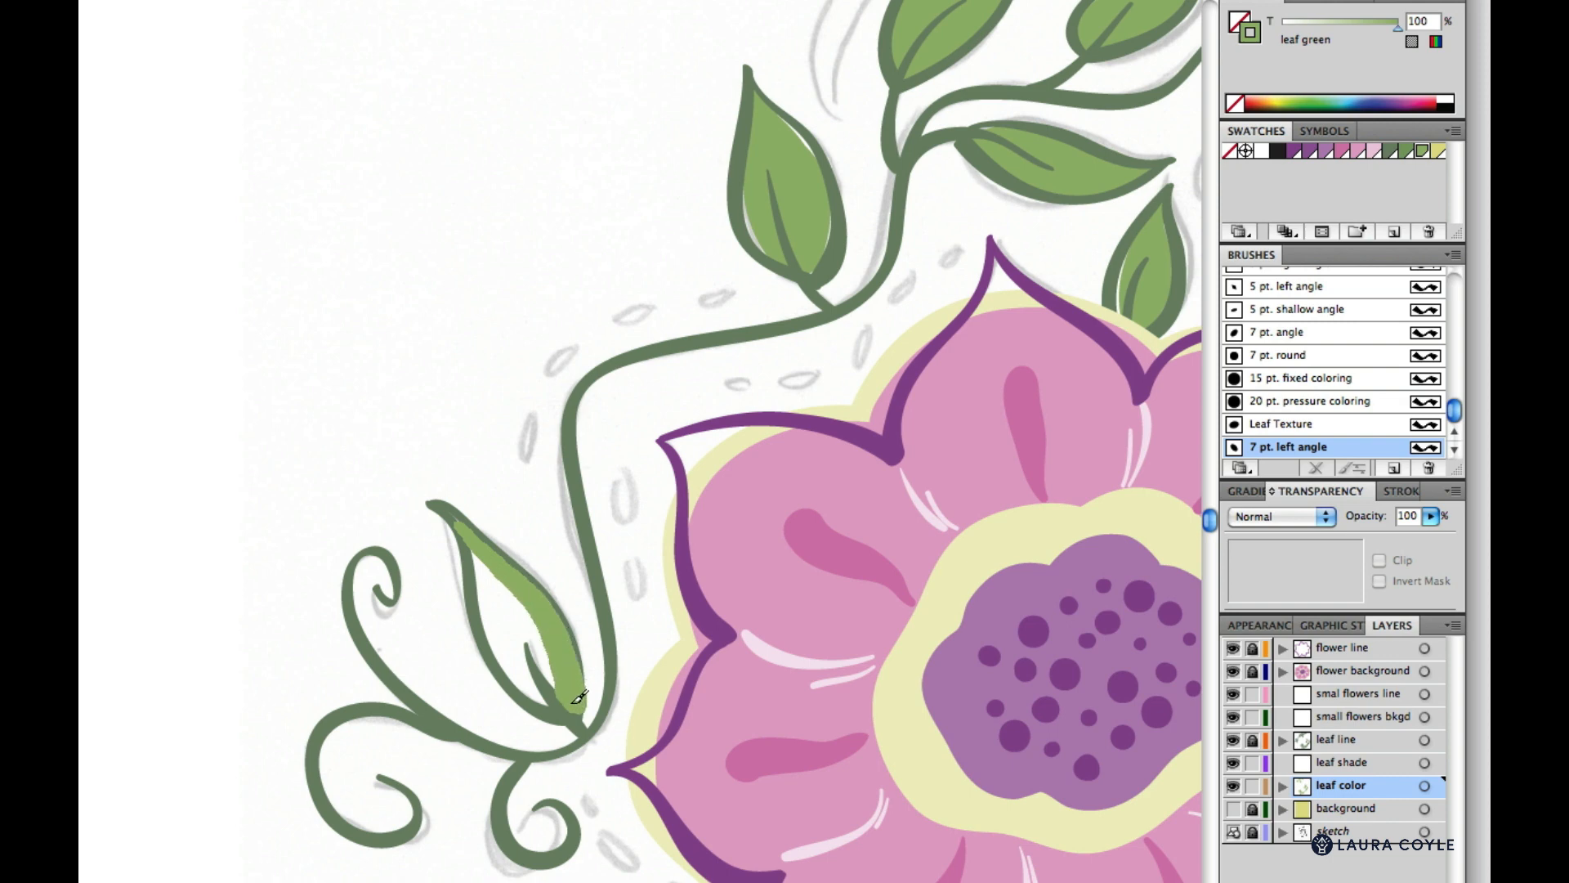
pyautogui.moveTo(470, 538)
pyautogui.mouseDown()
pyautogui.moveTo(498, 618)
pyautogui.moveTo(547, 698)
pyautogui.moveTo(494, 578)
pyautogui.moveTo(542, 664)
pyautogui.mouseUp()
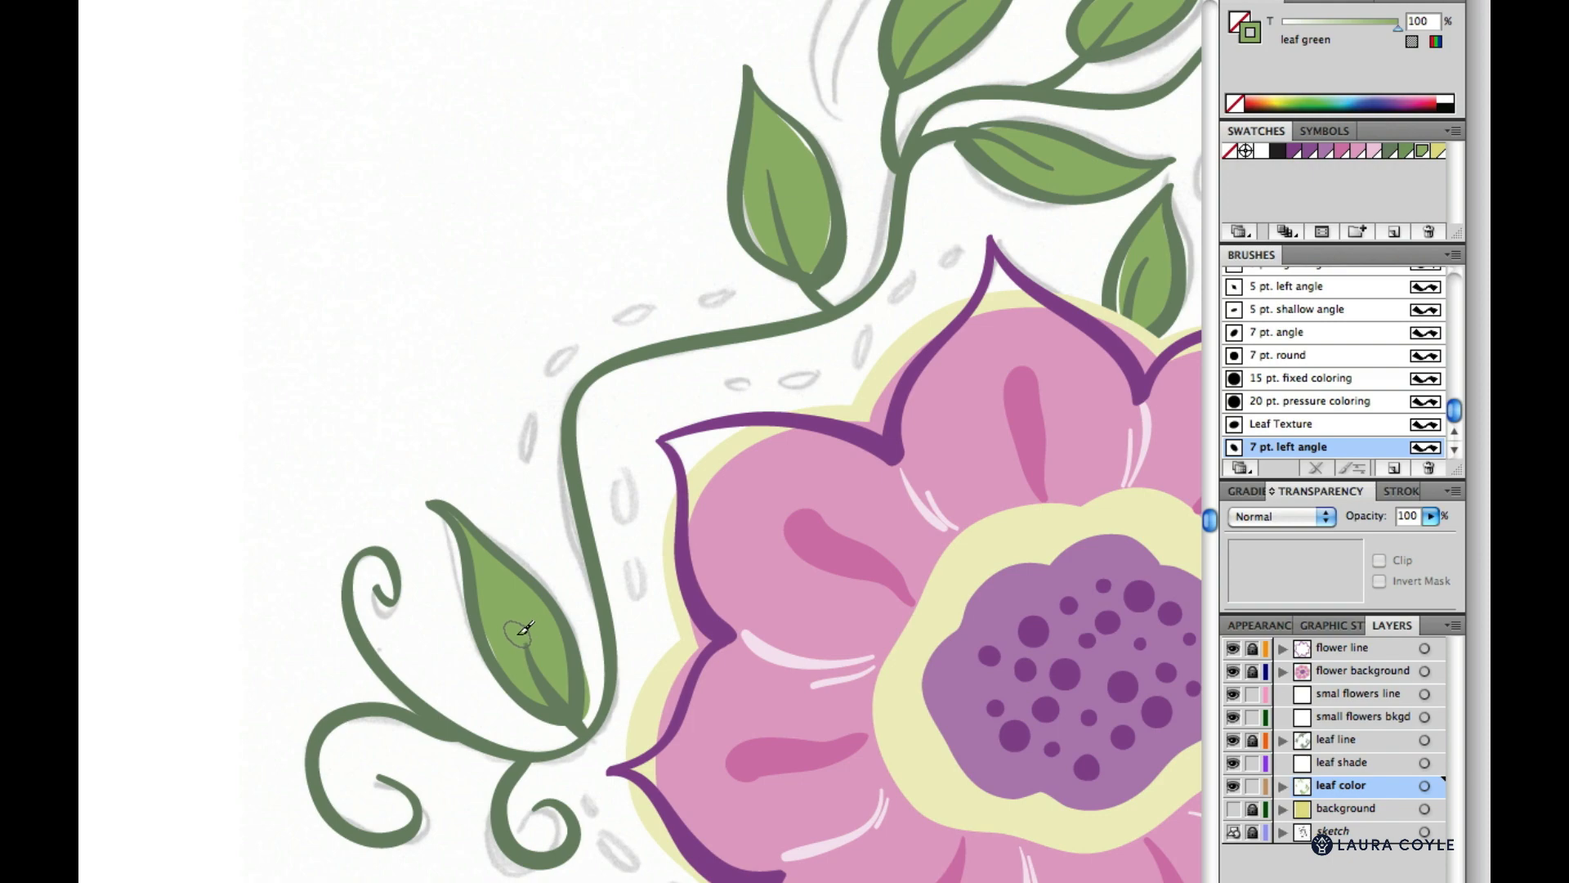
# - Hide the sketch layer and trim the uneven outer edge of the tulip's upper curled leaf with the Eraser
pyautogui.moveTo(988, 651)
pyautogui.mouseDown()
pyautogui.moveTo(294, 596)
pyautogui.moveTo(249, 552)
pyautogui.mouseUp()
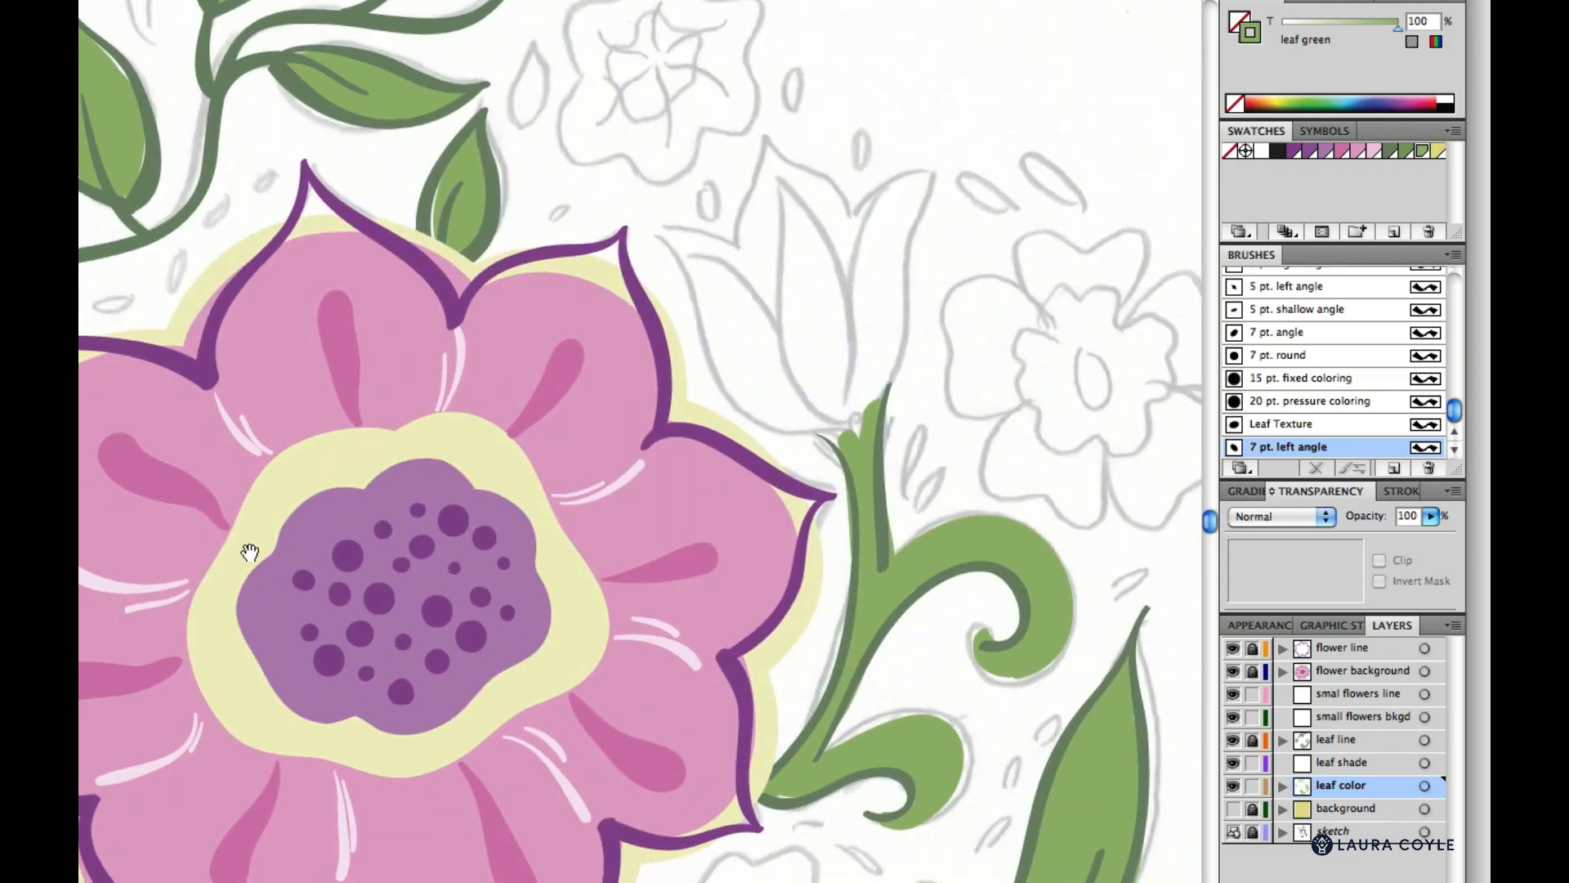
pyautogui.scroll(-2, 250, 558)
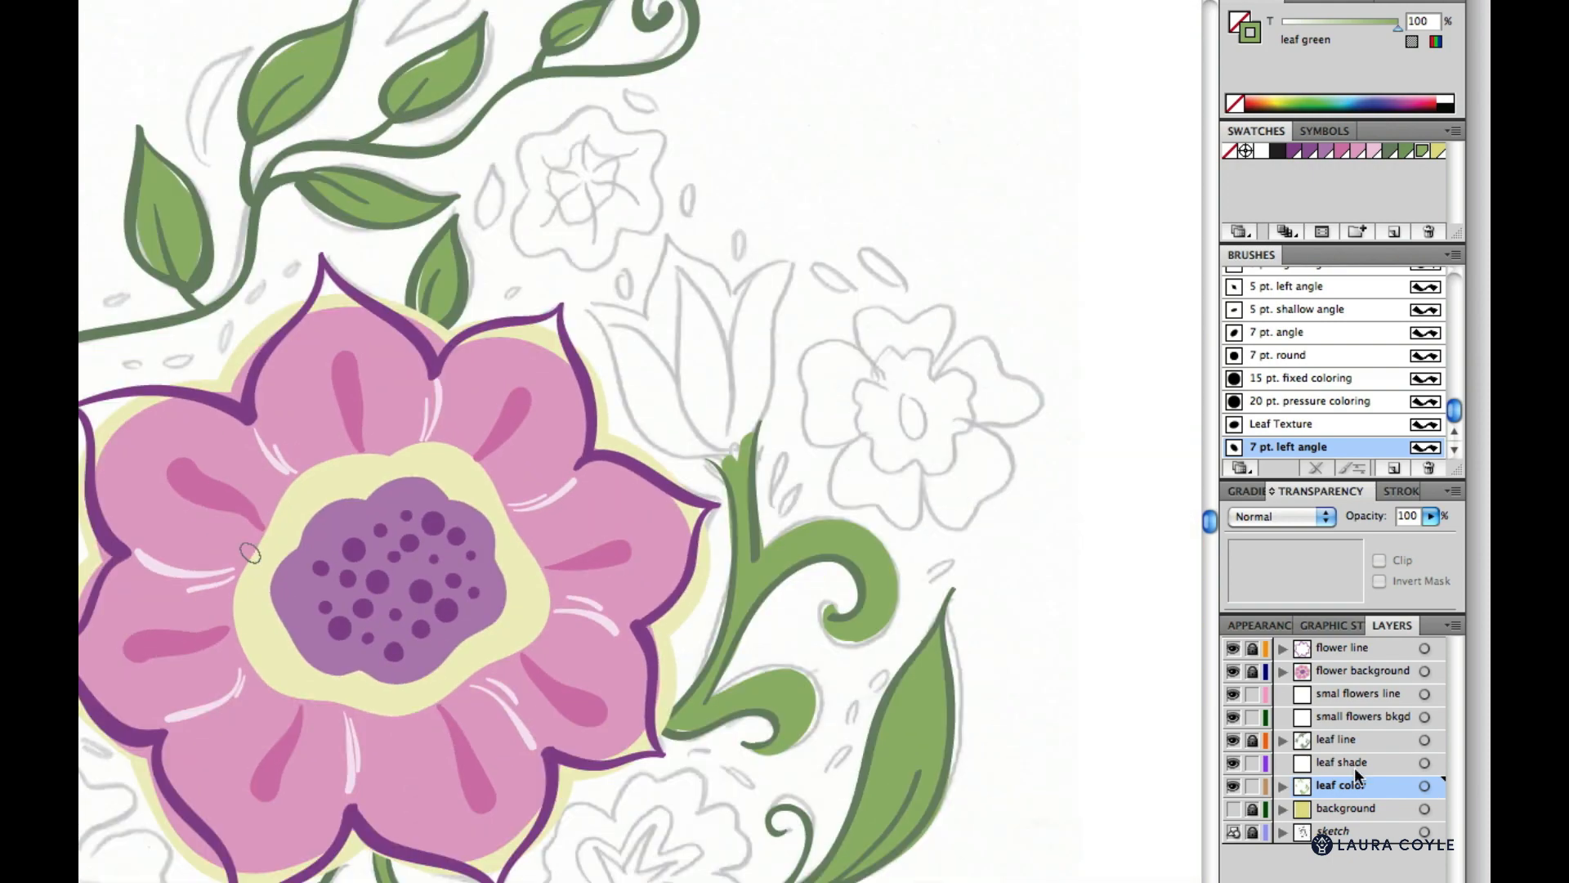
pyautogui.click(1233, 832)
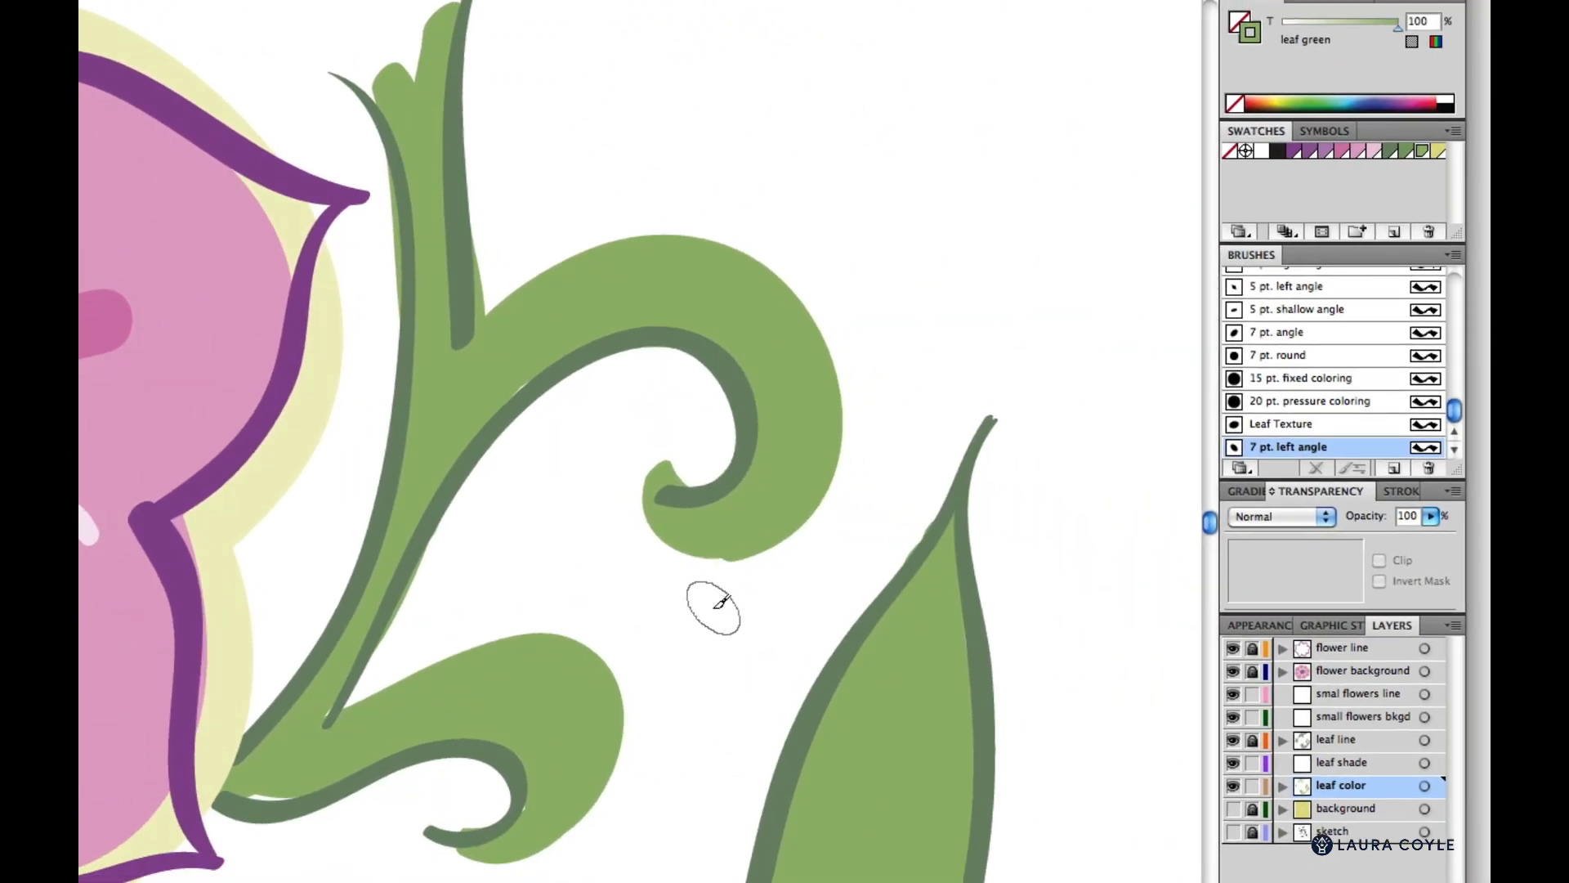
pyautogui.hotkey('shift', 'e')
pyautogui.moveTo(726, 567)
pyautogui.mouseDown()
pyautogui.moveTo(818, 531)
pyautogui.moveTo(783, 557)
pyautogui.moveTo(833, 507)
pyautogui.mouseUp()
pyautogui.moveTo(750, 564)
pyautogui.mouseDown()
pyautogui.moveTo(827, 509)
pyautogui.moveTo(868, 417)
pyautogui.moveTo(857, 498)
pyautogui.moveTo(855, 440)
pyautogui.moveTo(831, 513)
pyautogui.moveTo(857, 435)
pyautogui.moveTo(821, 549)
pyautogui.moveTo(865, 396)
pyautogui.moveTo(858, 463)
pyautogui.moveTo(846, 441)
pyautogui.moveTo(855, 483)
pyautogui.mouseUp()
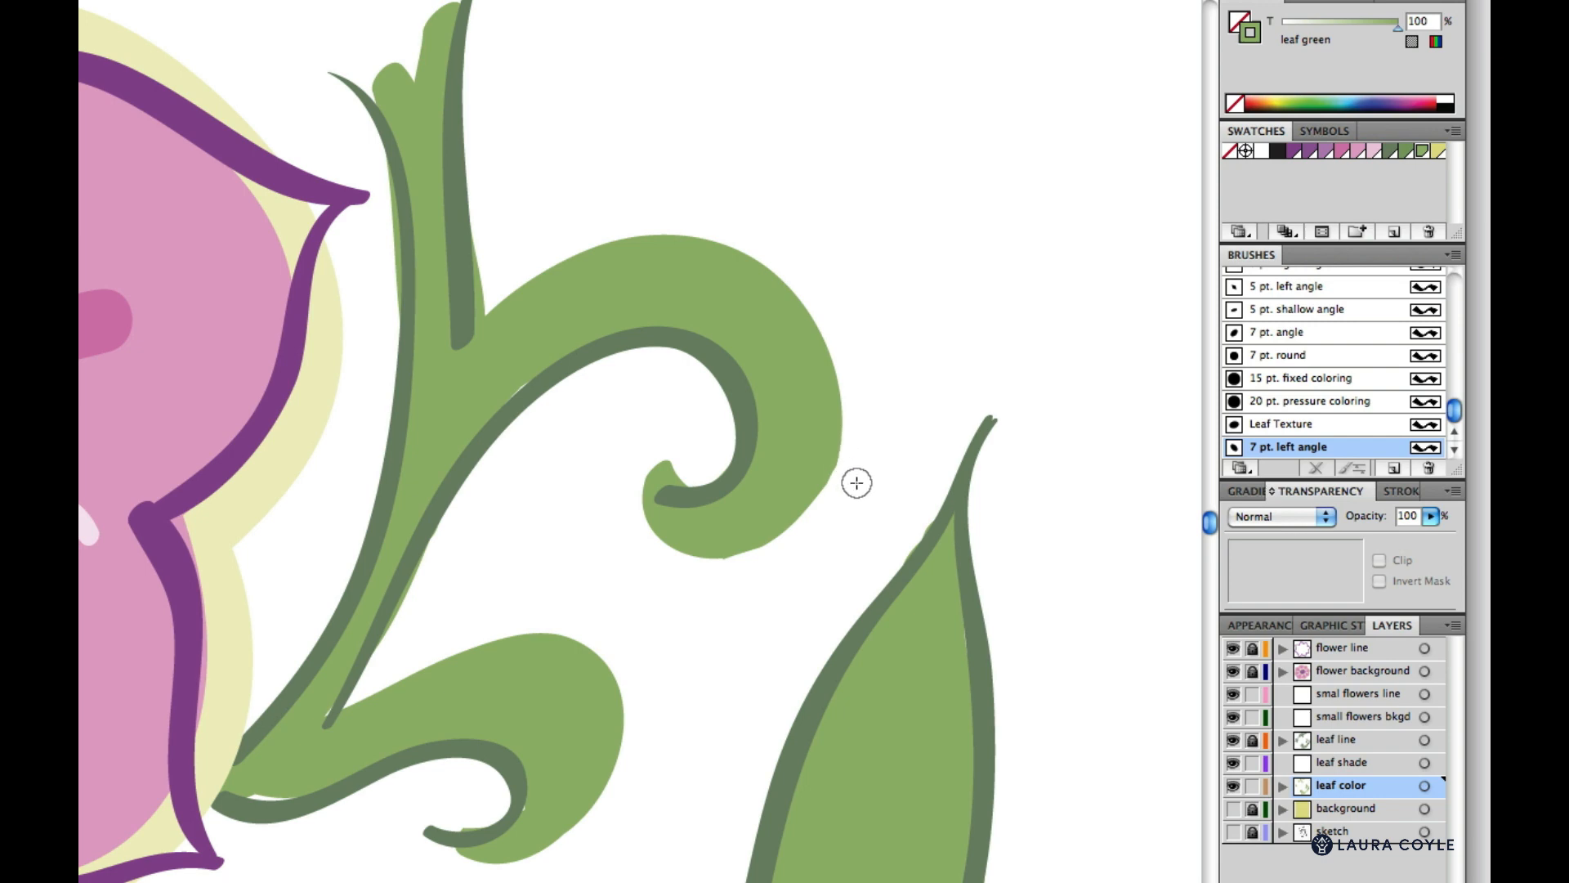
# - Erase leaf green spilling past the outlines of the large pointed leaf and the leaf beside the curling tendrils
pyautogui.moveTo(884, 579); pyautogui.dragTo(893, 542)
pyautogui.moveTo(473, 409); pyautogui.dragTo(646, 785)
pyautogui.moveTo(326, 309); pyautogui.dragTo(908, 878)
pyautogui.moveTo(242, 414); pyautogui.dragTo(623, 360)
pyautogui.moveTo(329, 522)
pyautogui.mouseDown()
pyautogui.moveTo(645, 392)
pyautogui.moveTo(409, 868)
pyautogui.moveTo(172, 436)
pyautogui.moveTo(352, 532)
pyautogui.mouseUp()
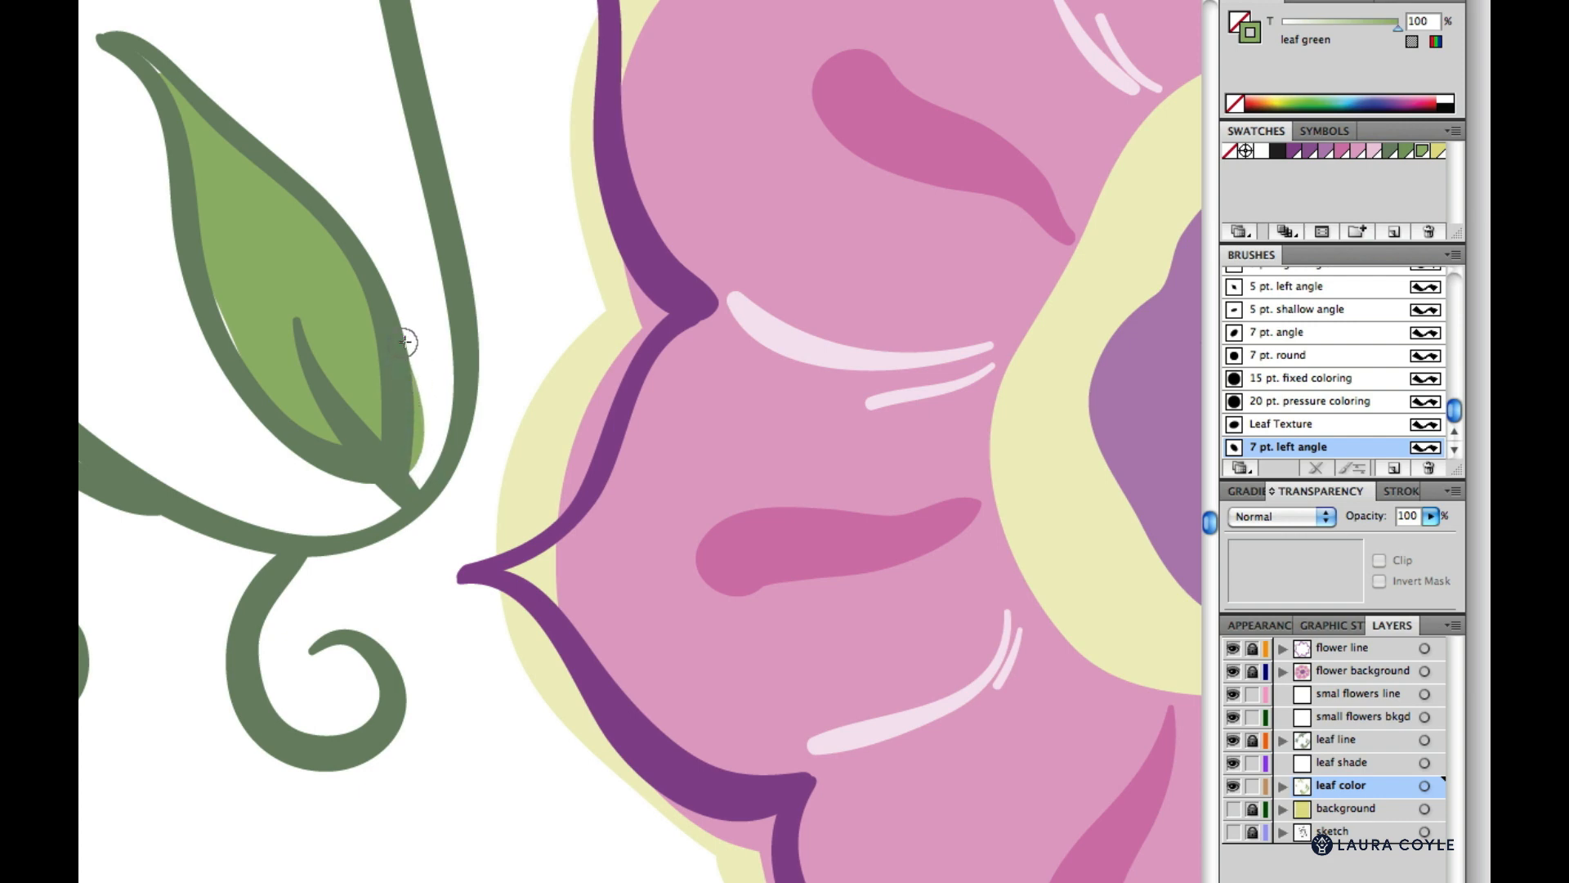
pyautogui.moveTo(405, 340); pyautogui.dragTo(410, 341)
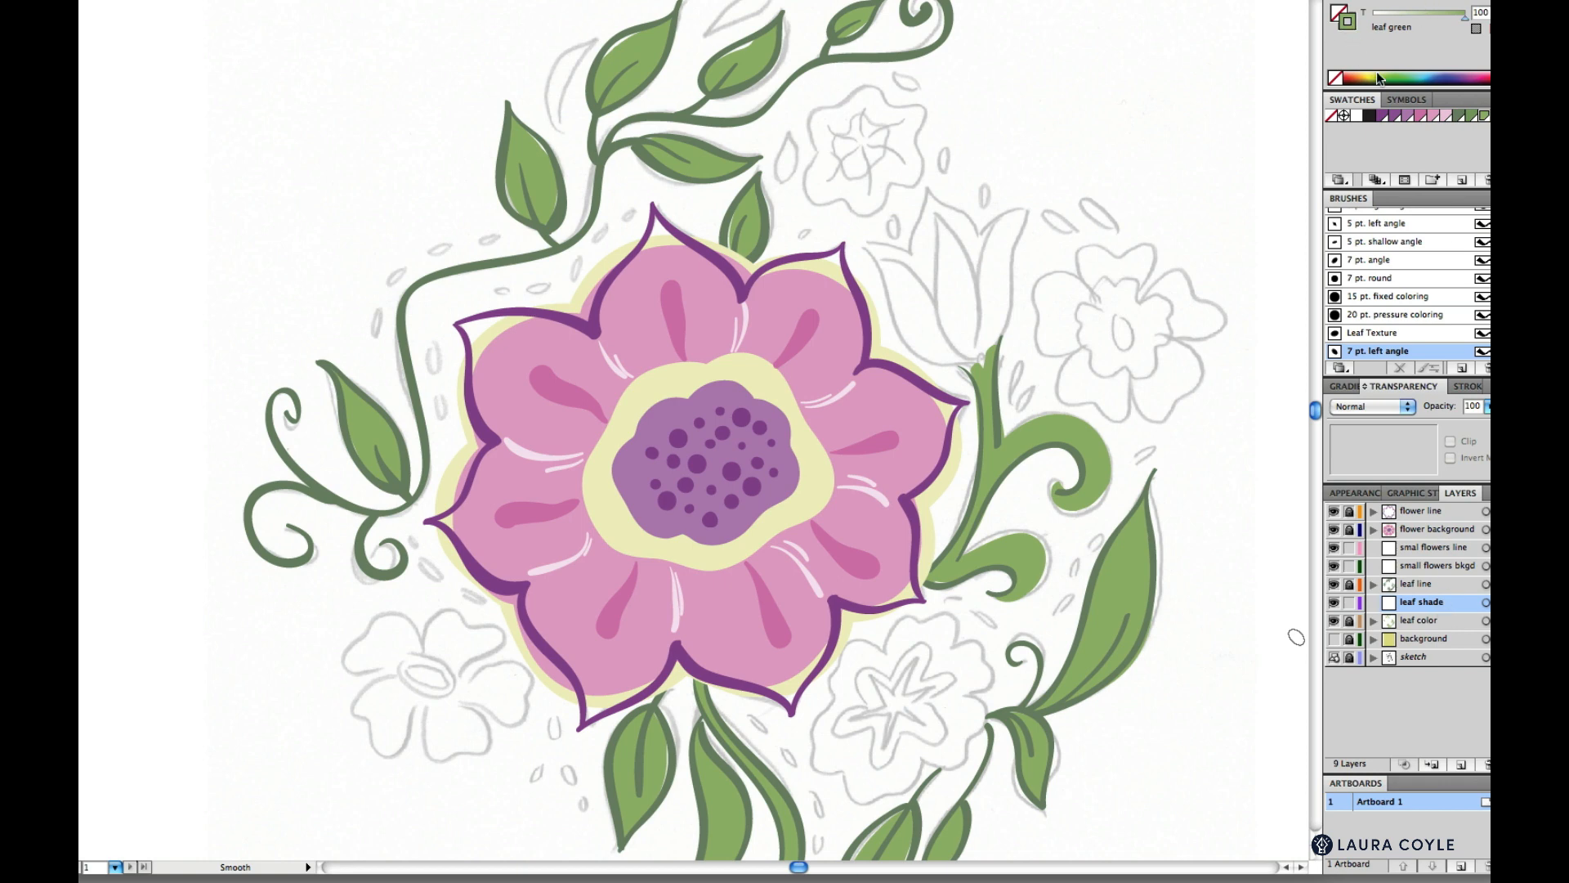
# - Choose the medium sage swatch and the 7 pt. angle brush for painting on the leaf shade layer
pyautogui.click(1470, 116)
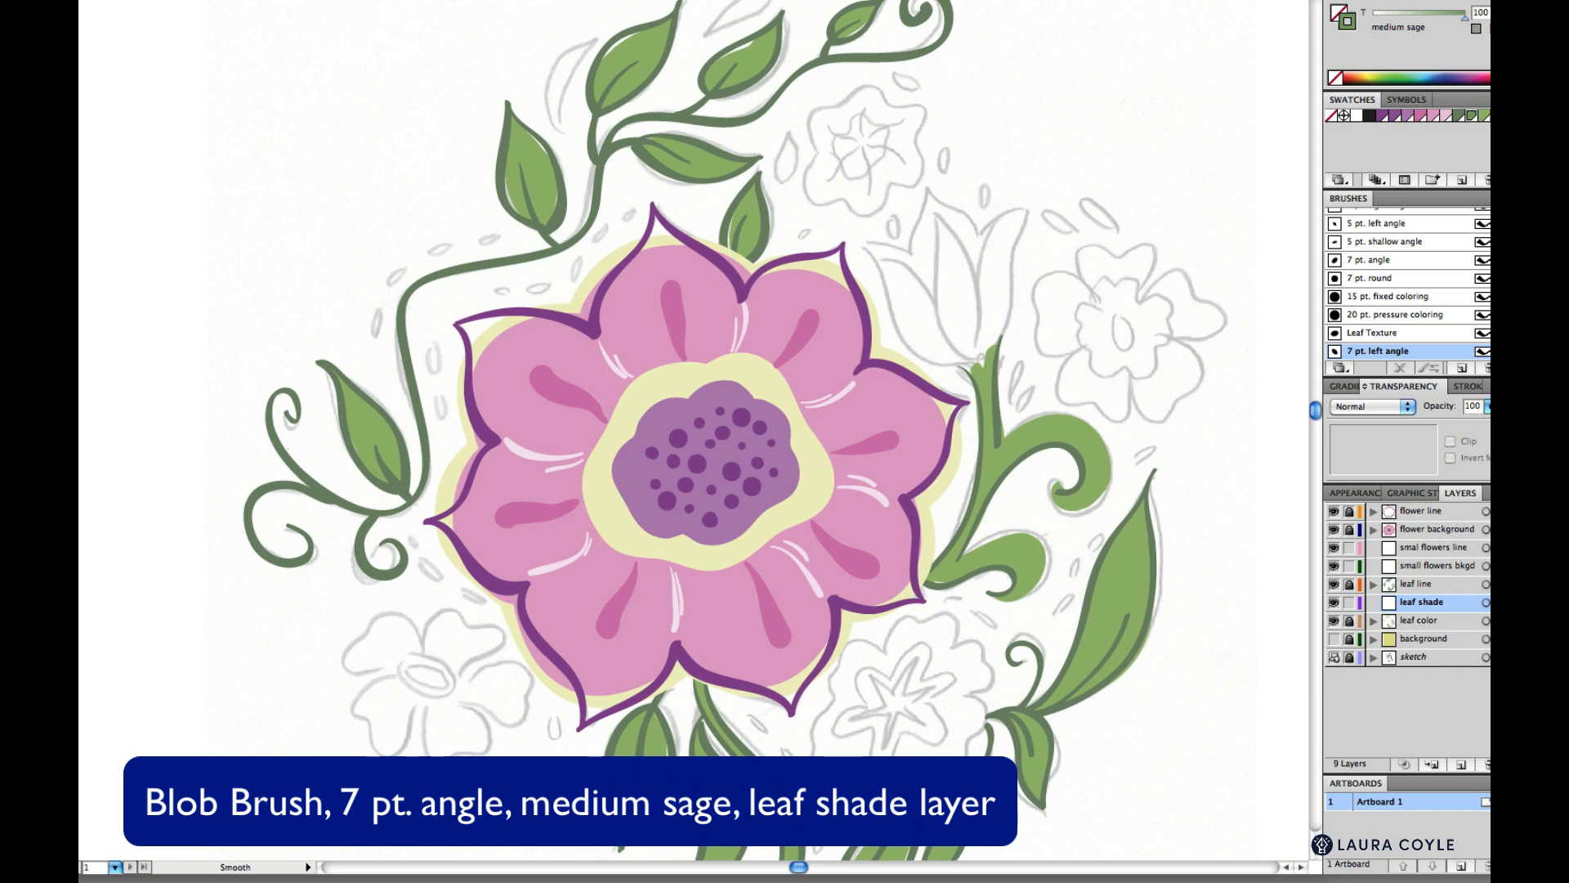
pyautogui.scroll(1, 1401, 282)
pyautogui.click(1401, 273)
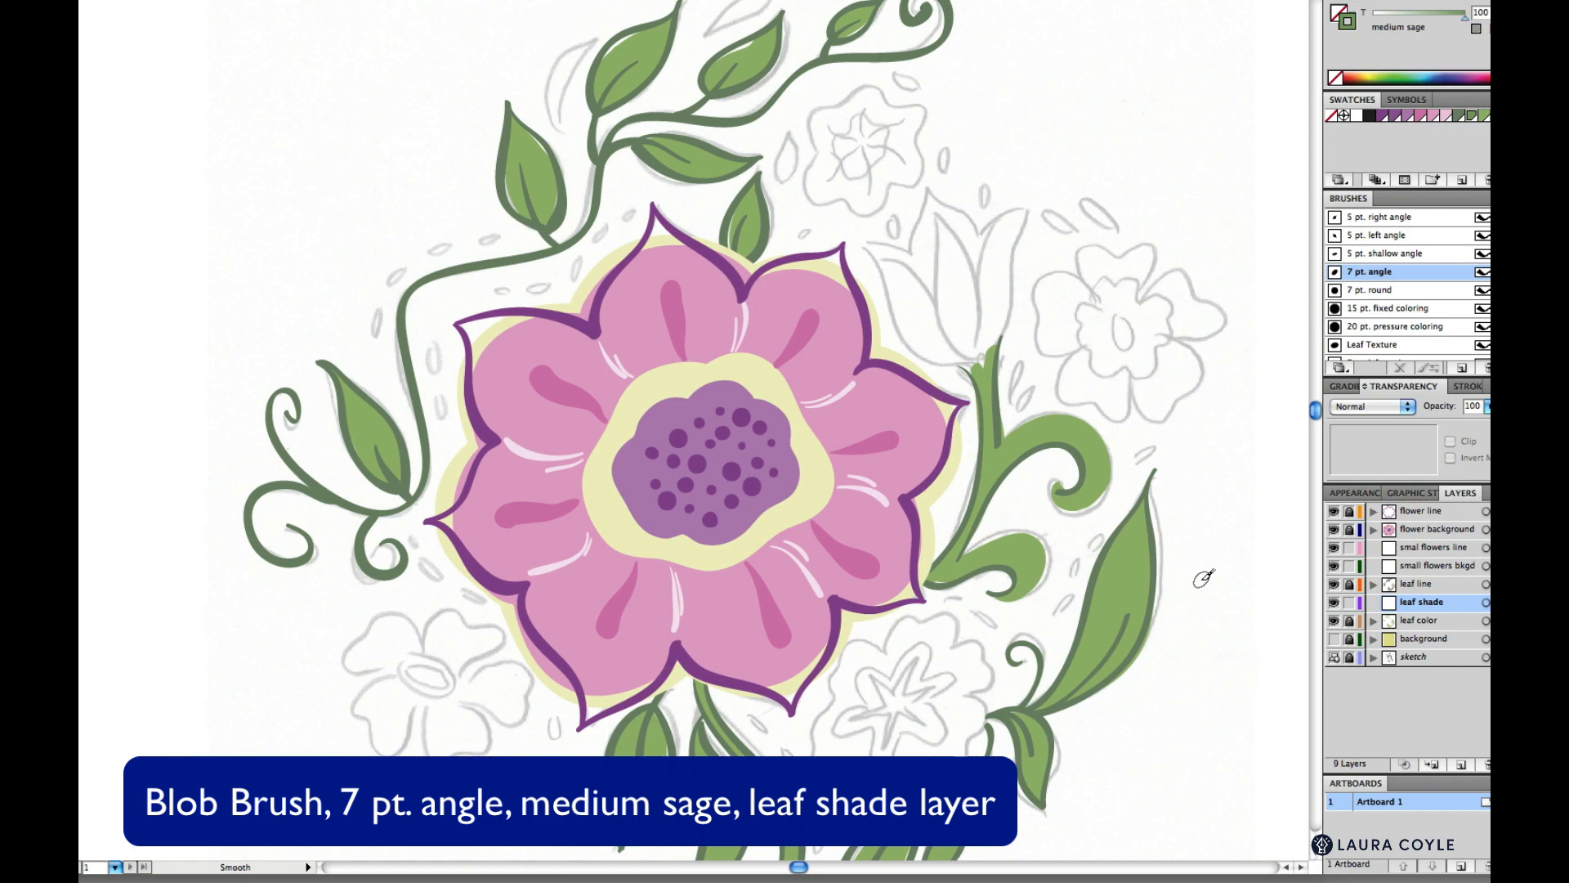
# - Shade the two upper right vine leaves, the drooping leaf and the leaf above the flower in medium sage with the Blob Brush
pyautogui.press('v')
pyautogui.press('super+=')
pyautogui.press('super+=')
pyautogui.moveTo(859, 281)
pyautogui.mouseDown()
pyautogui.moveTo(928, 608)
pyautogui.moveTo(655, 829)
pyautogui.mouseUp()
pyautogui.hotkey('shift', 'b')
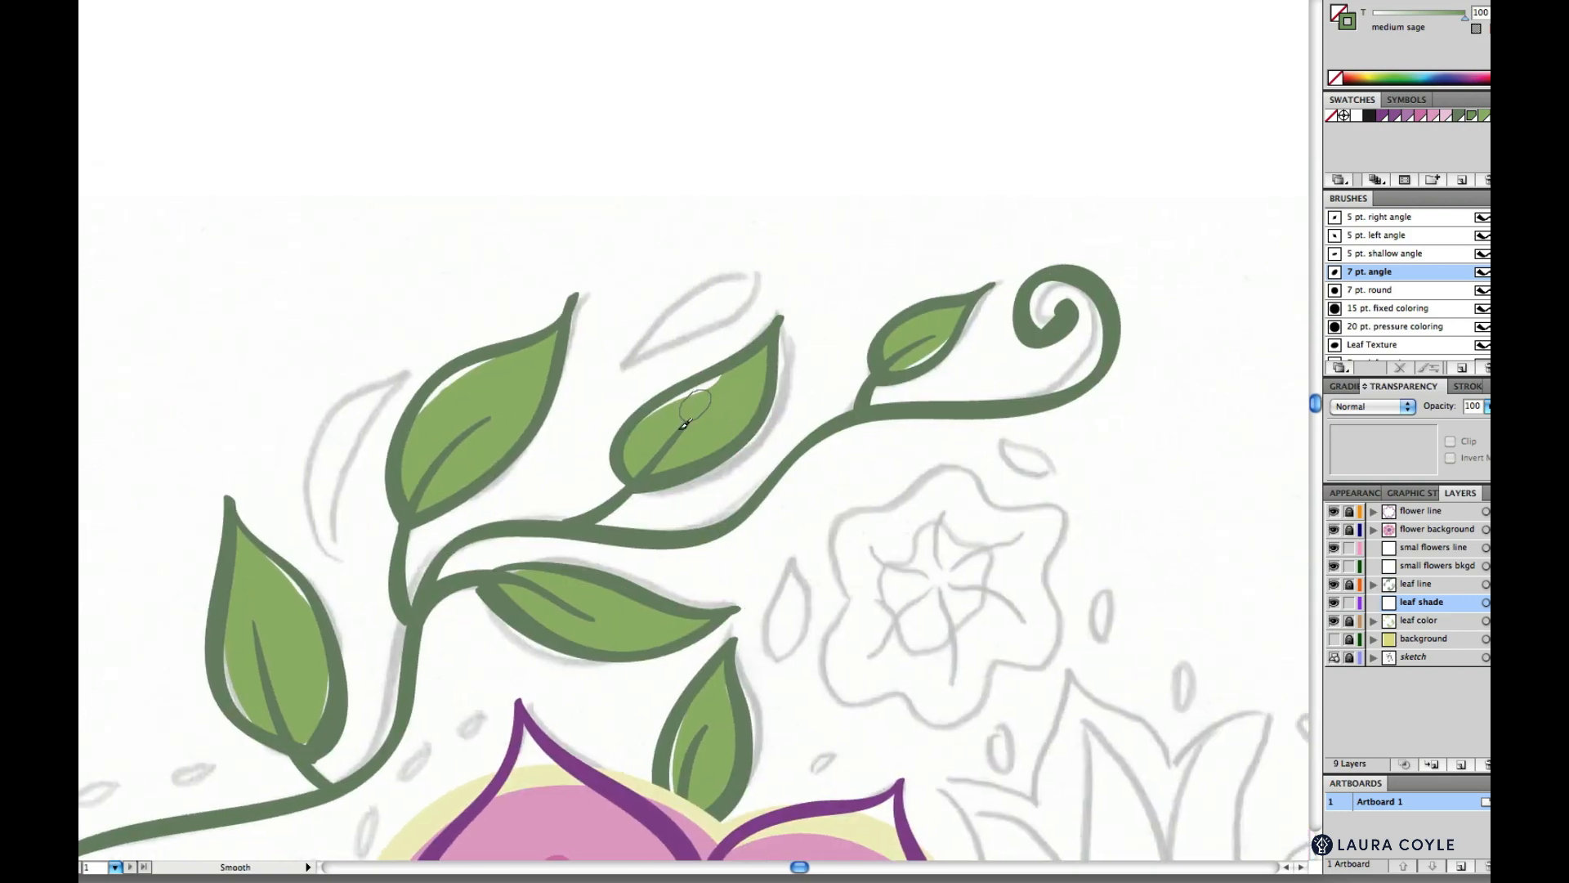
pyautogui.moveTo(647, 458)
pyautogui.mouseDown()
pyautogui.moveTo(666, 472)
pyautogui.moveTo(735, 412)
pyautogui.moveTo(769, 355)
pyautogui.moveTo(735, 433)
pyautogui.mouseUp()
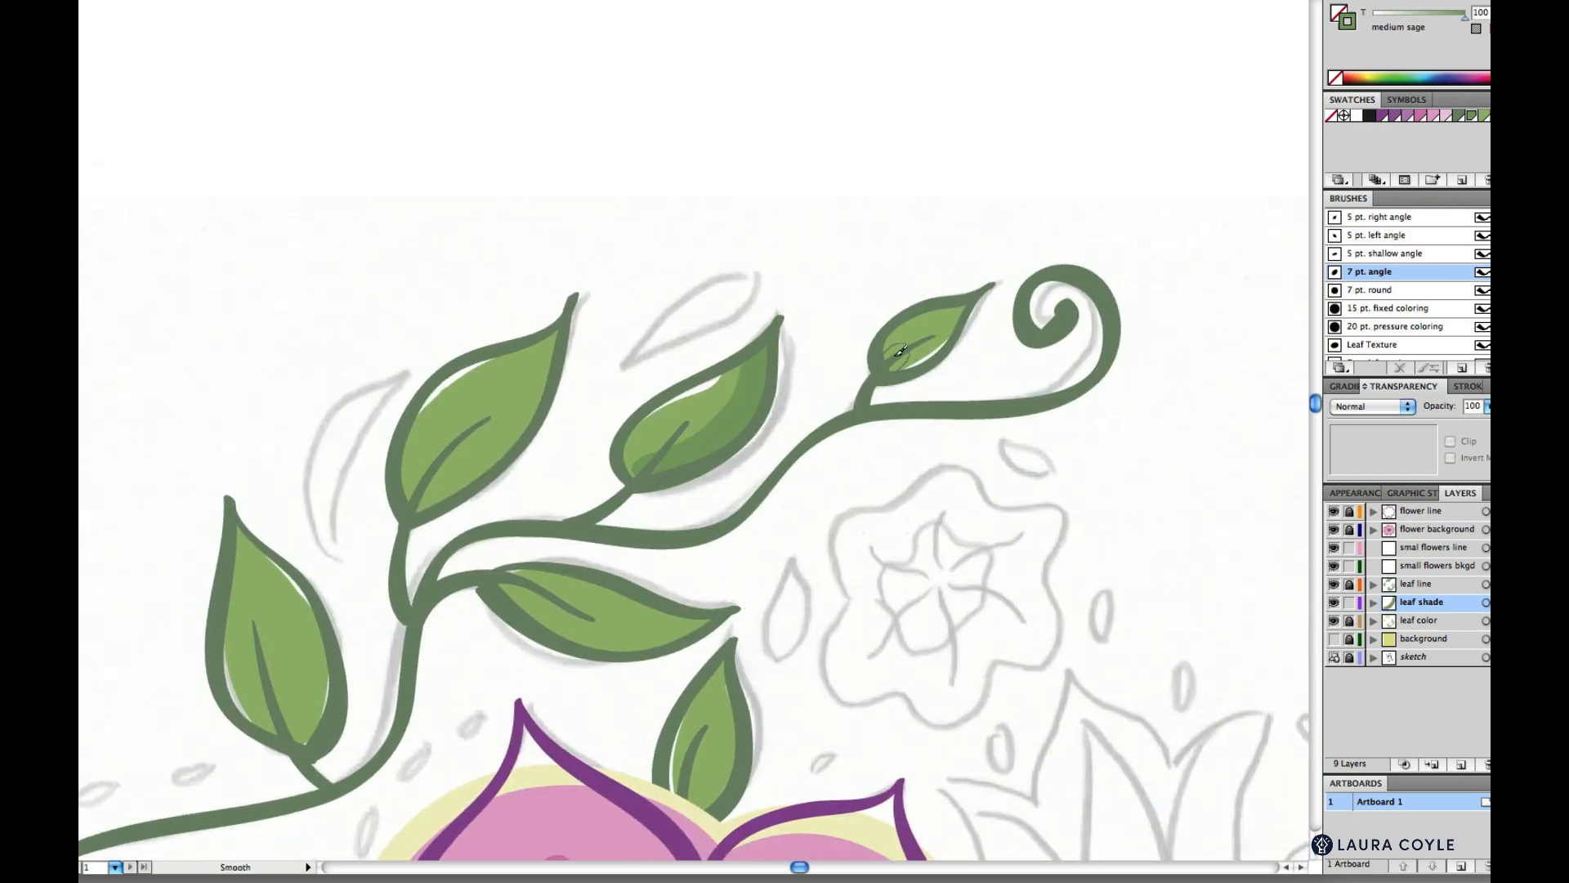
pyautogui.moveTo(898, 356); pyautogui.dragTo(938, 326)
pyautogui.moveTo(501, 585)
pyautogui.mouseDown()
pyautogui.moveTo(621, 653)
pyautogui.moveTo(739, 608)
pyautogui.mouseUp()
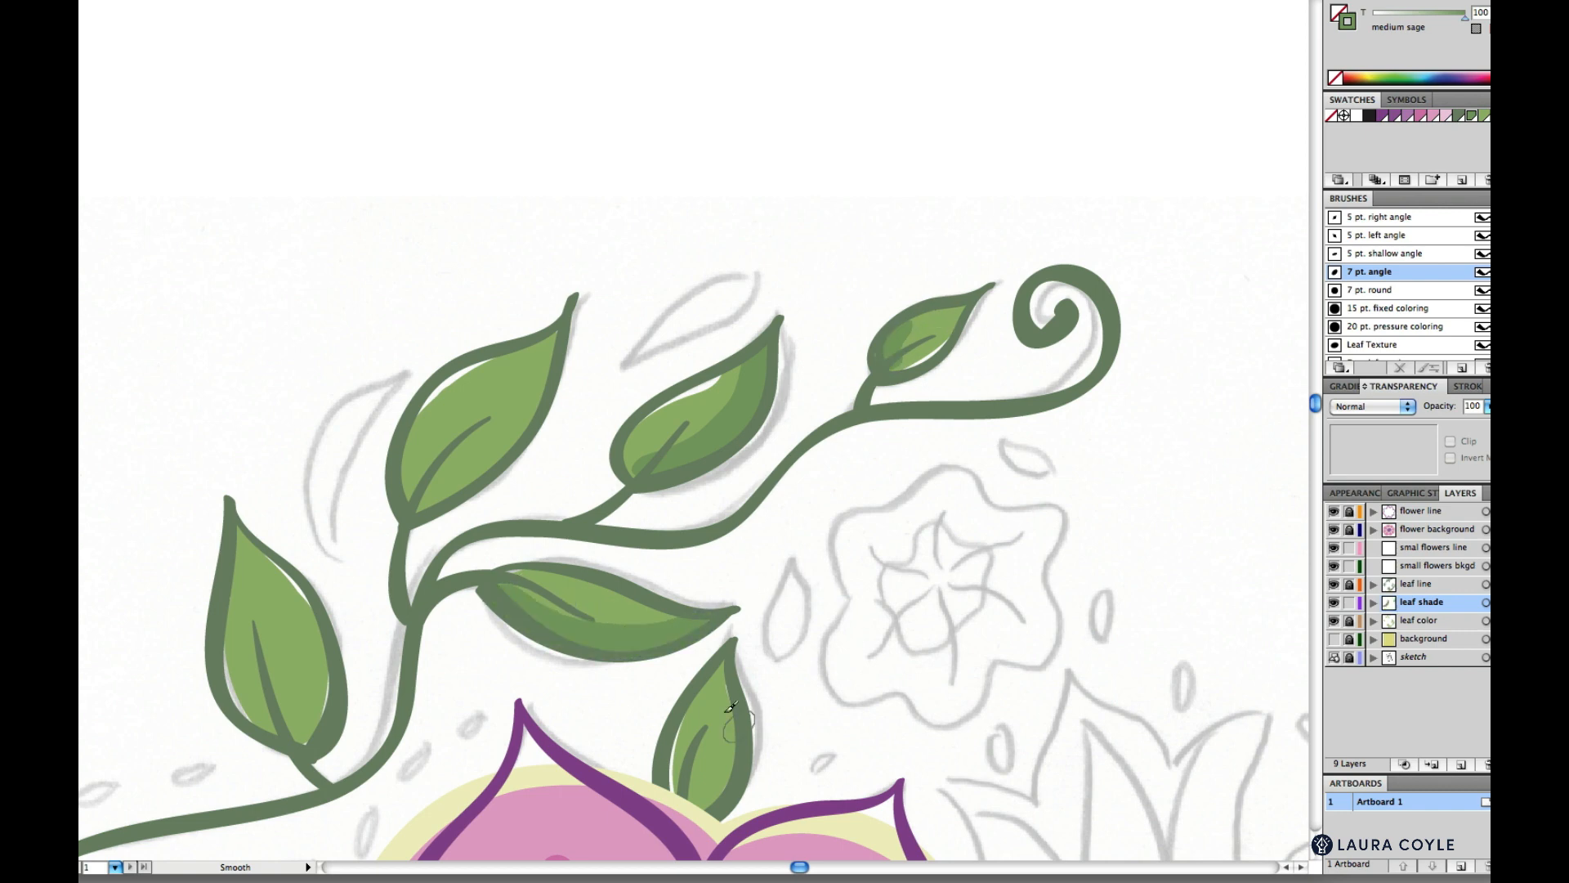
pyautogui.moveTo(724, 664)
pyautogui.mouseDown()
pyautogui.moveTo(738, 750)
pyautogui.moveTo(709, 813)
pyautogui.mouseUp()
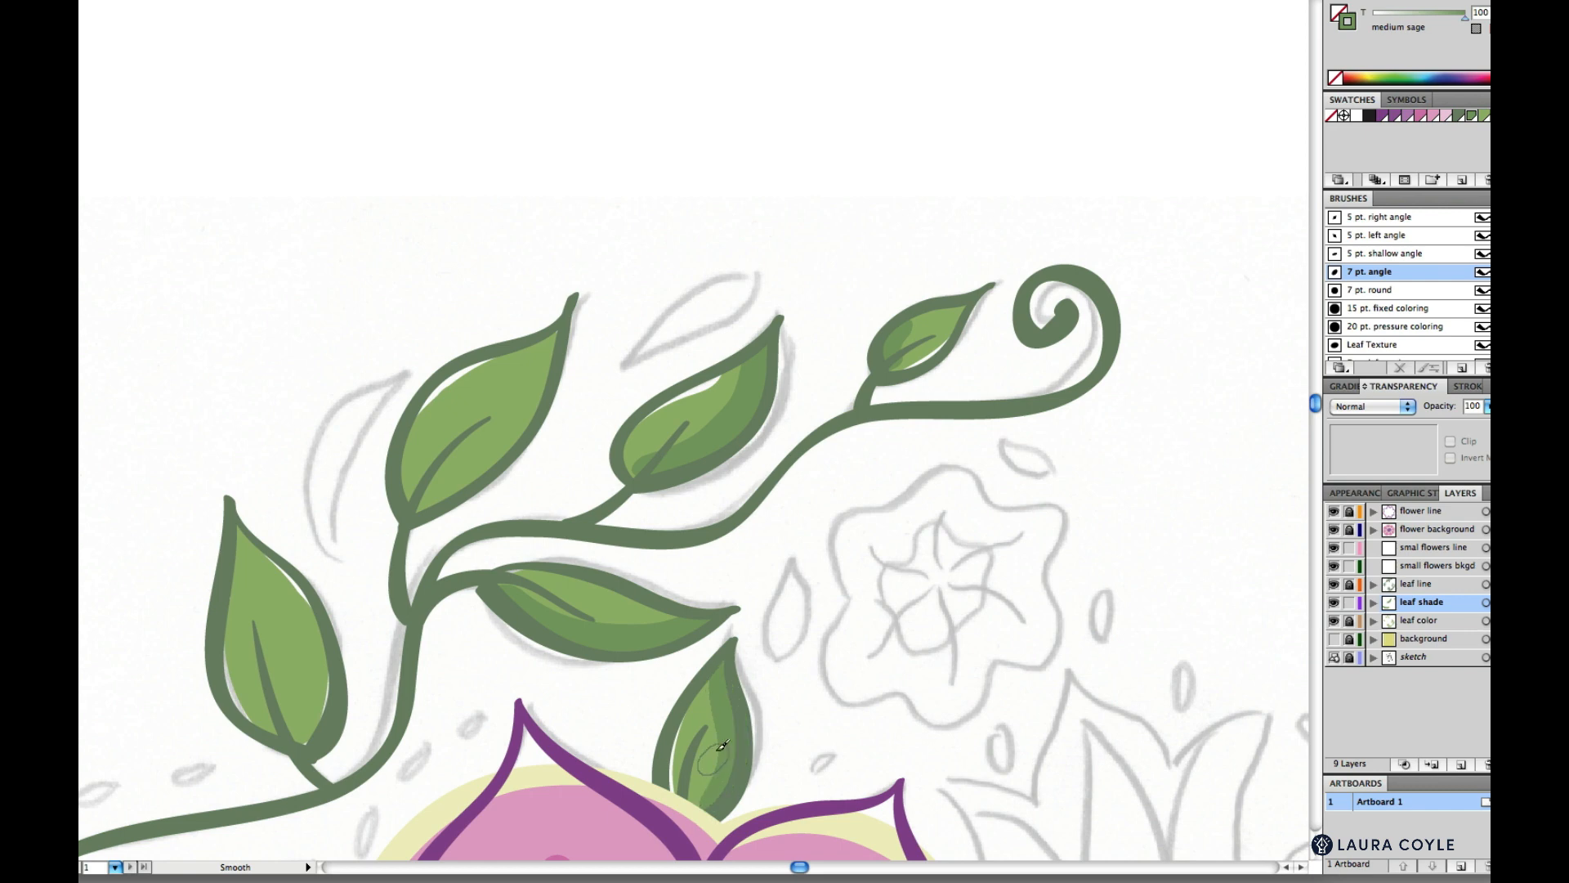
# - Shade the right edges of the large upper vine leaf and the leaf to its lower left in medium sage, undoing a misplaced stroke
pyautogui.moveTo(424, 495)
pyautogui.mouseDown()
pyautogui.moveTo(523, 377)
pyautogui.moveTo(558, 360)
pyautogui.moveTo(527, 416)
pyautogui.moveTo(423, 498)
pyautogui.moveTo(499, 447)
pyautogui.moveTo(548, 336)
pyautogui.mouseUp()
pyautogui.hotkey('ctrl', 'z')
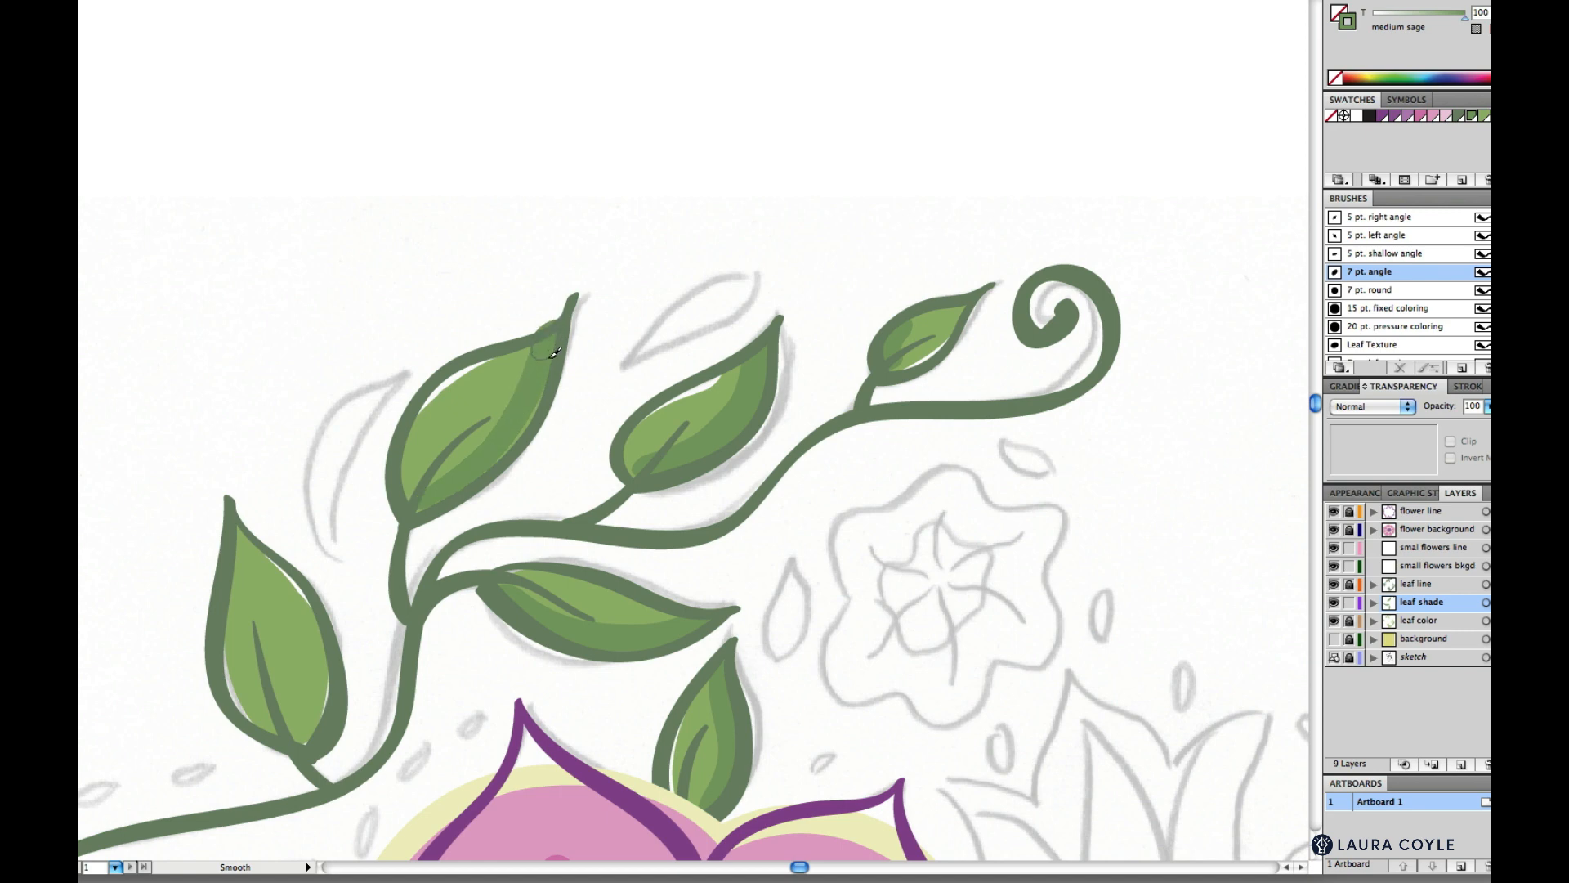
pyautogui.moveTo(504, 584); pyautogui.dragTo(822, 394)
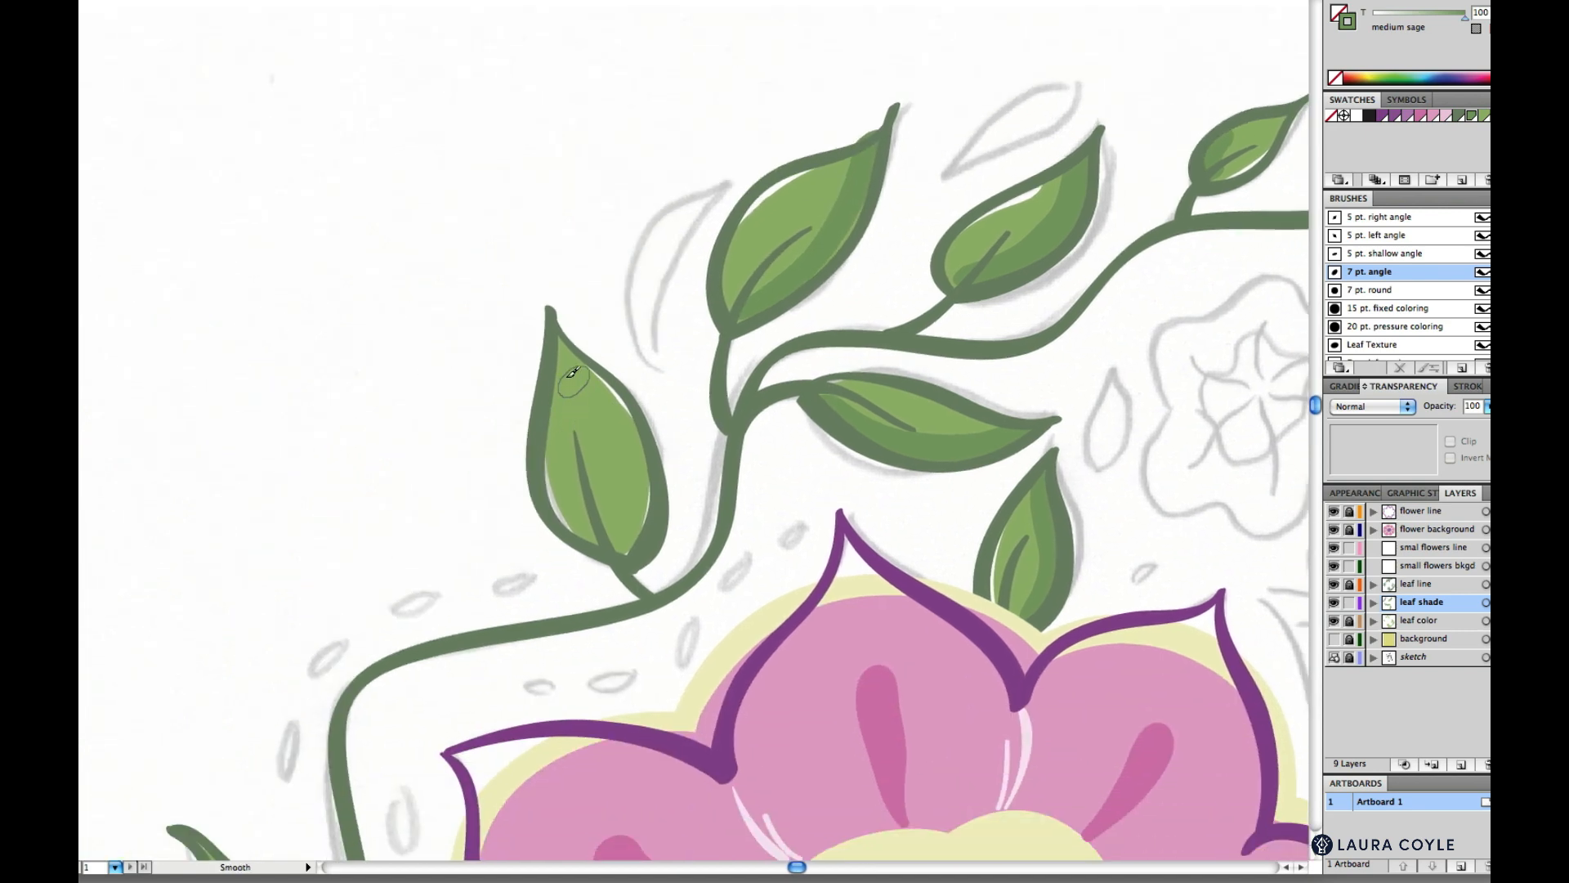
pyautogui.moveTo(563, 347)
pyautogui.mouseDown()
pyautogui.moveTo(650, 481)
pyautogui.moveTo(645, 554)
pyautogui.mouseUp()
pyautogui.moveTo(564, 348)
pyautogui.mouseDown()
pyautogui.moveTo(644, 454)
pyautogui.moveTo(658, 515)
pyautogui.mouseUp()
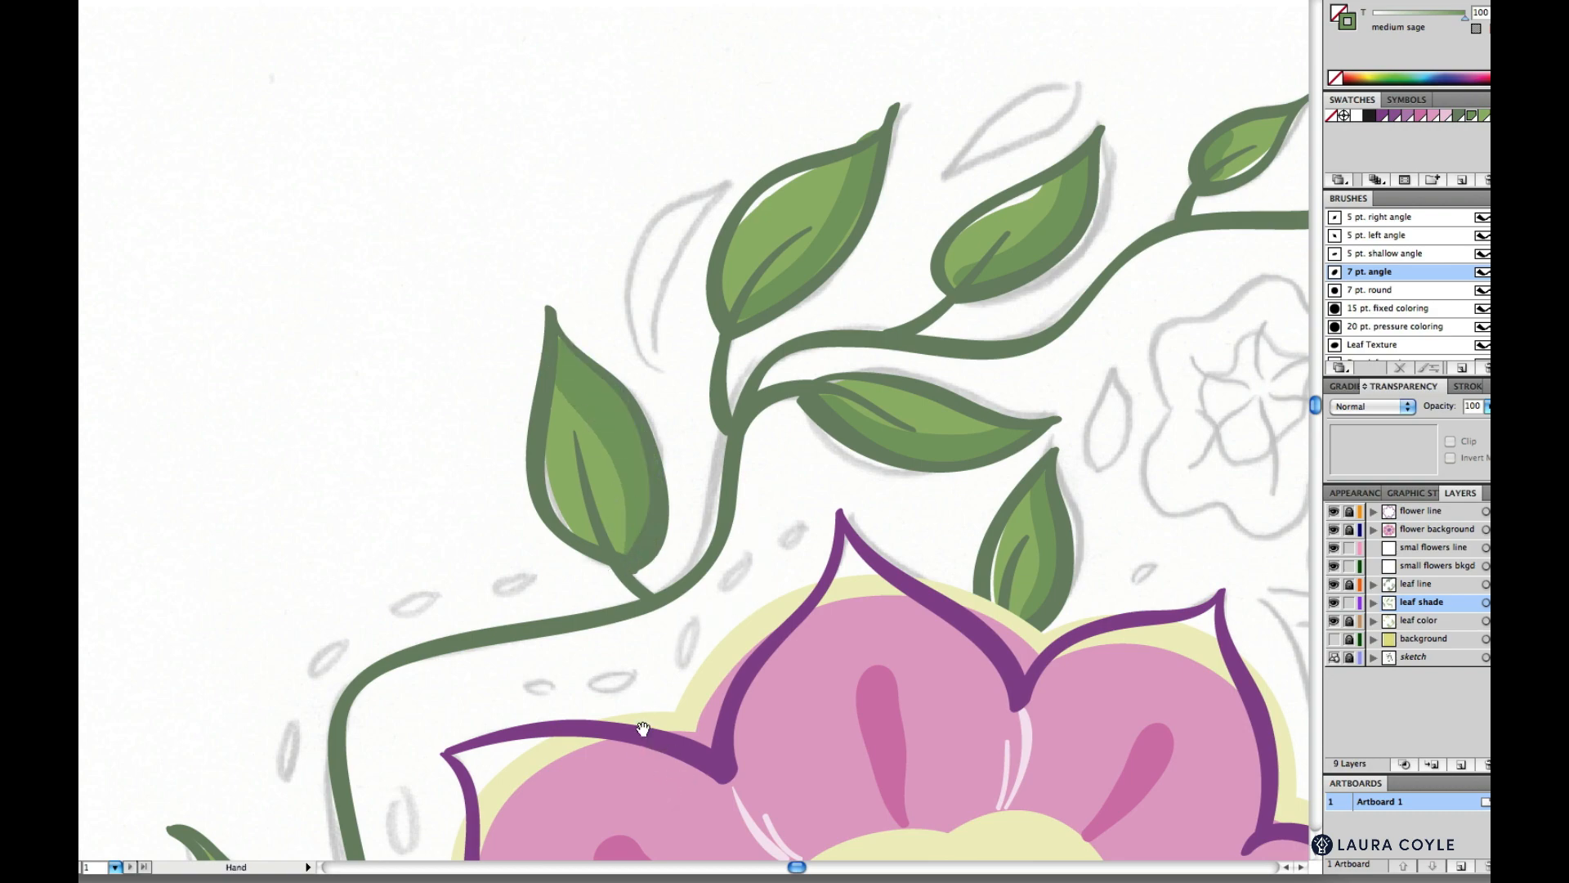
# - Shade the right side of the leaf beside the curling tendrils in medium sage
pyautogui.moveTo(662, 735); pyautogui.dragTo(960, 258)
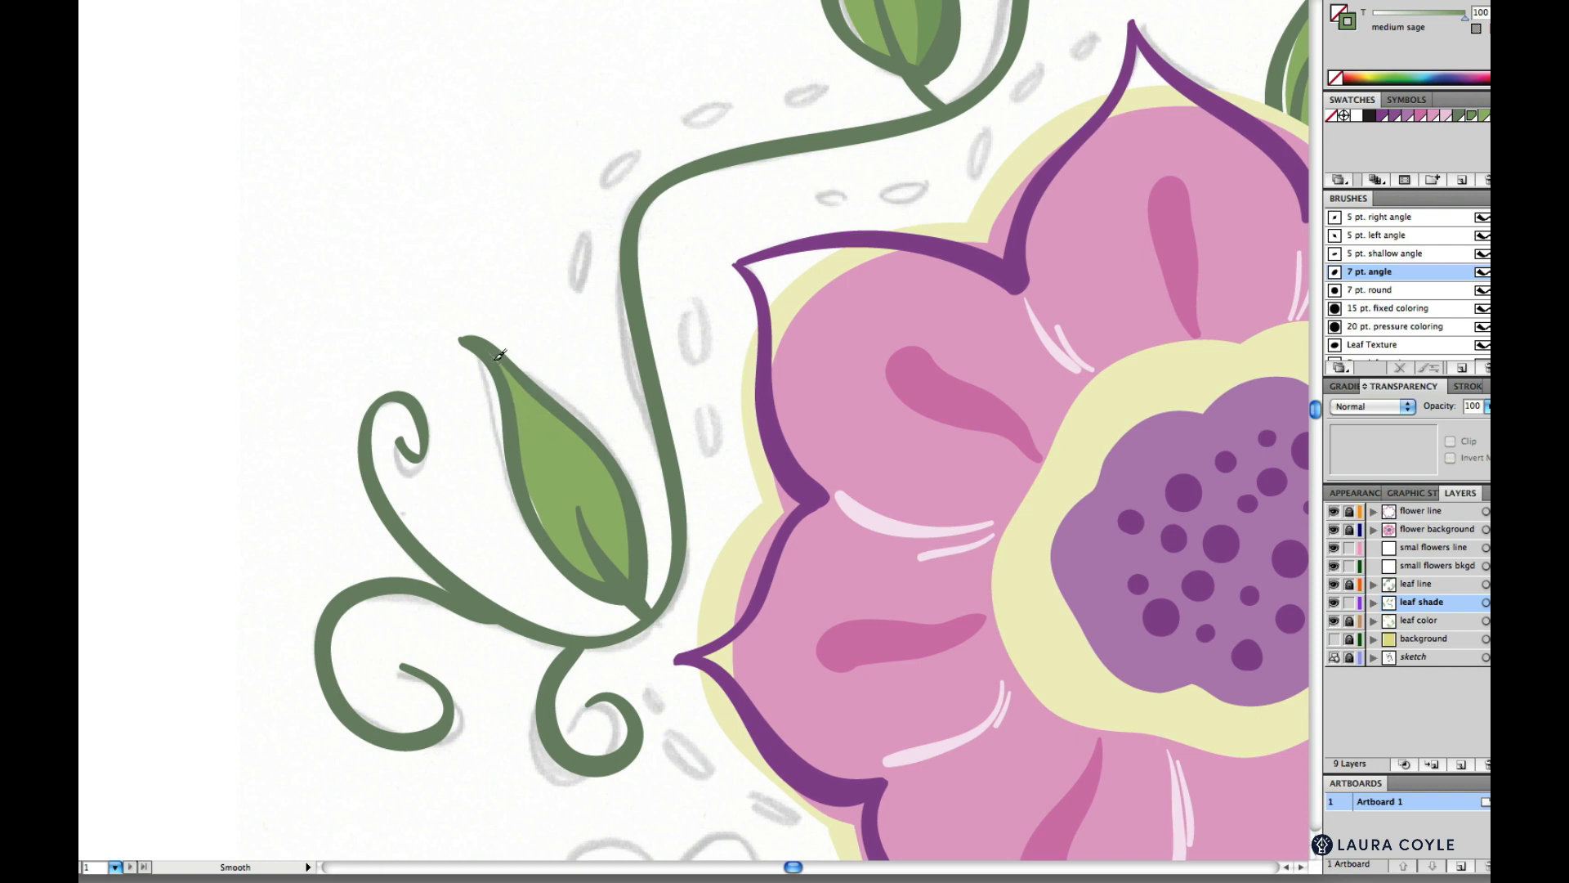
pyautogui.moveTo(512, 370)
pyautogui.mouseDown()
pyautogui.moveTo(572, 539)
pyautogui.moveTo(563, 517)
pyautogui.mouseUp()
pyautogui.moveTo(511, 382)
pyautogui.mouseDown()
pyautogui.moveTo(550, 520)
pyautogui.moveTo(626, 595)
pyautogui.mouseUp()
# - Shade the left side of the small hanging leaf below the large flower in medium sage
pyautogui.press('space')
pyautogui.moveTo(795, 747); pyautogui.dragTo(535, 306)
pyautogui.moveTo(839, 636)
pyautogui.mouseDown()
pyautogui.moveTo(711, 462)
pyautogui.moveTo(679, 449)
pyautogui.moveTo(674, 672)
pyautogui.mouseUp()
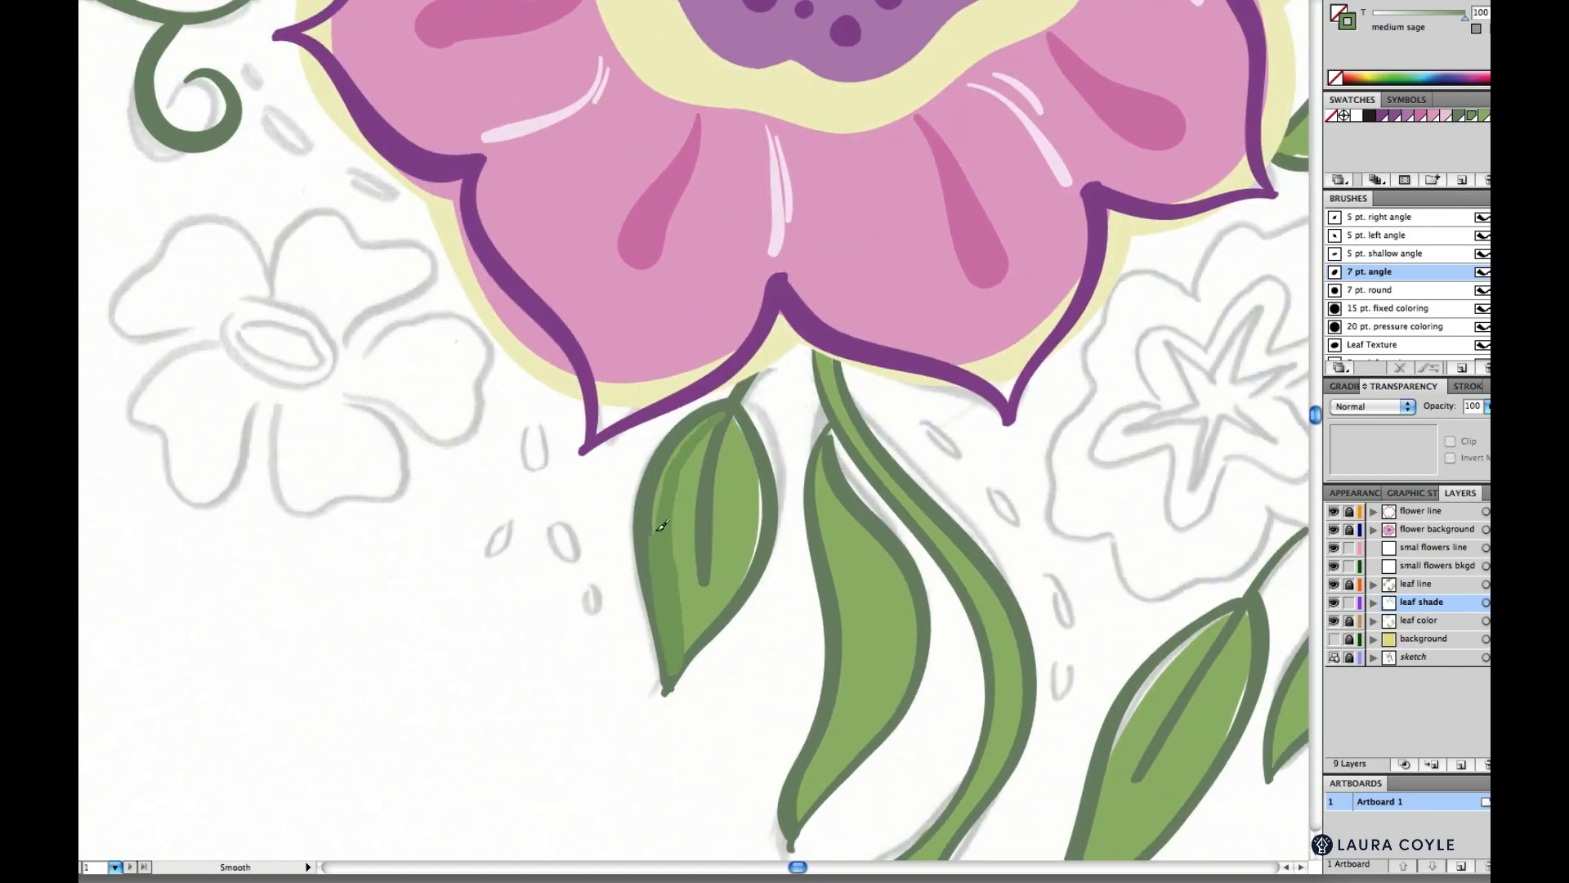
pyautogui.moveTo(662, 525)
pyautogui.mouseDown()
pyautogui.moveTo(689, 448)
pyautogui.moveTo(569, 293)
pyautogui.mouseUp()
pyautogui.press('space')
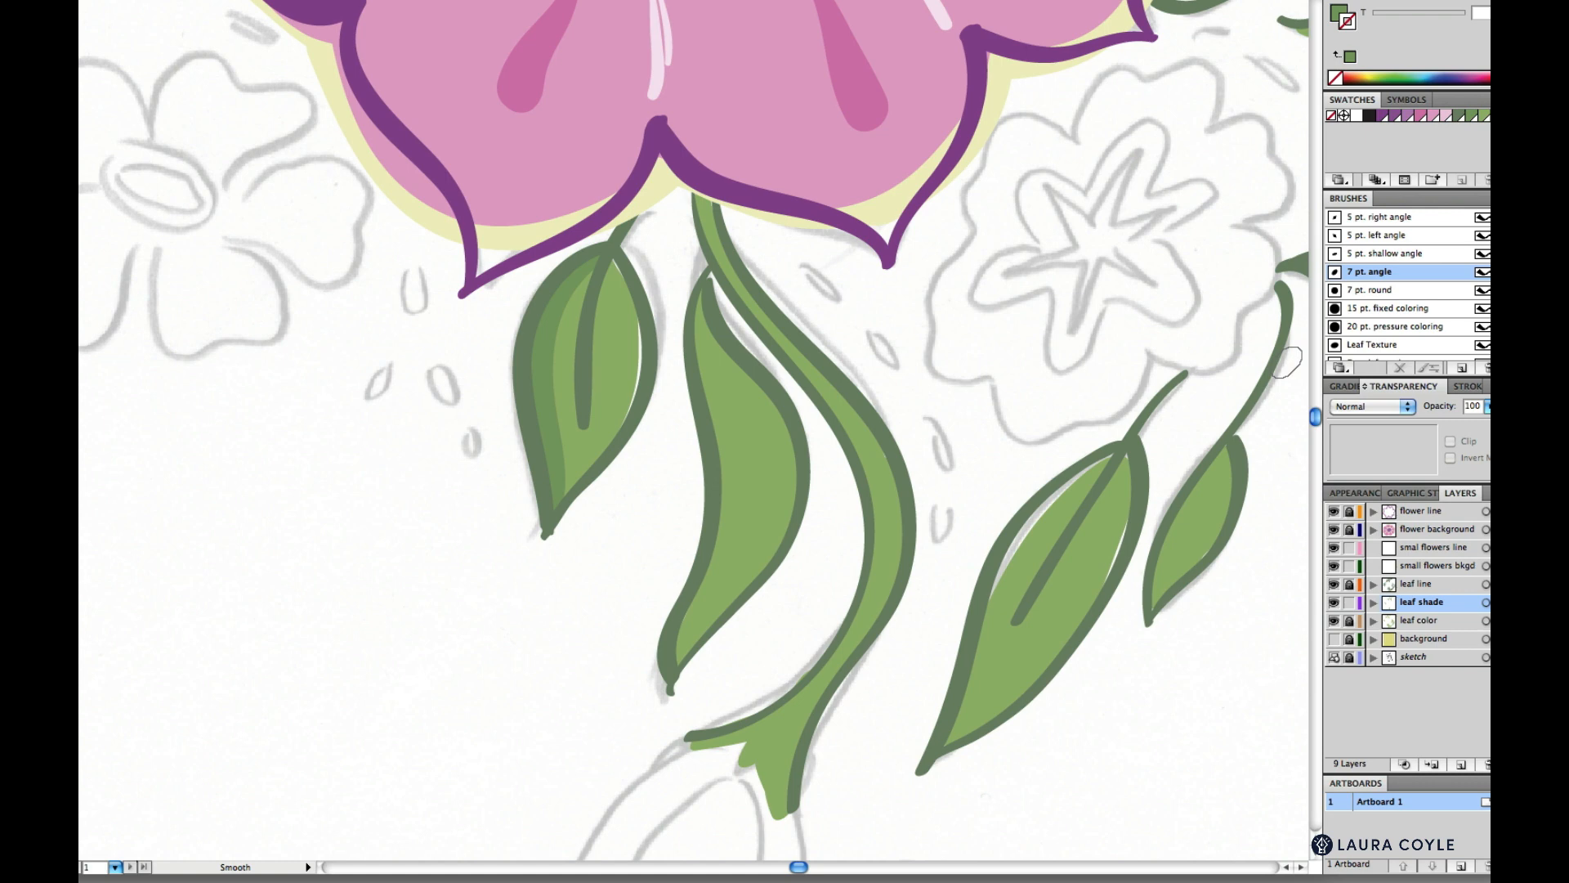
# - Shade the right edge of the curved stem below the large flower in medium sage with the 7 pt. left angle brush
pyautogui.click(1397, 352)
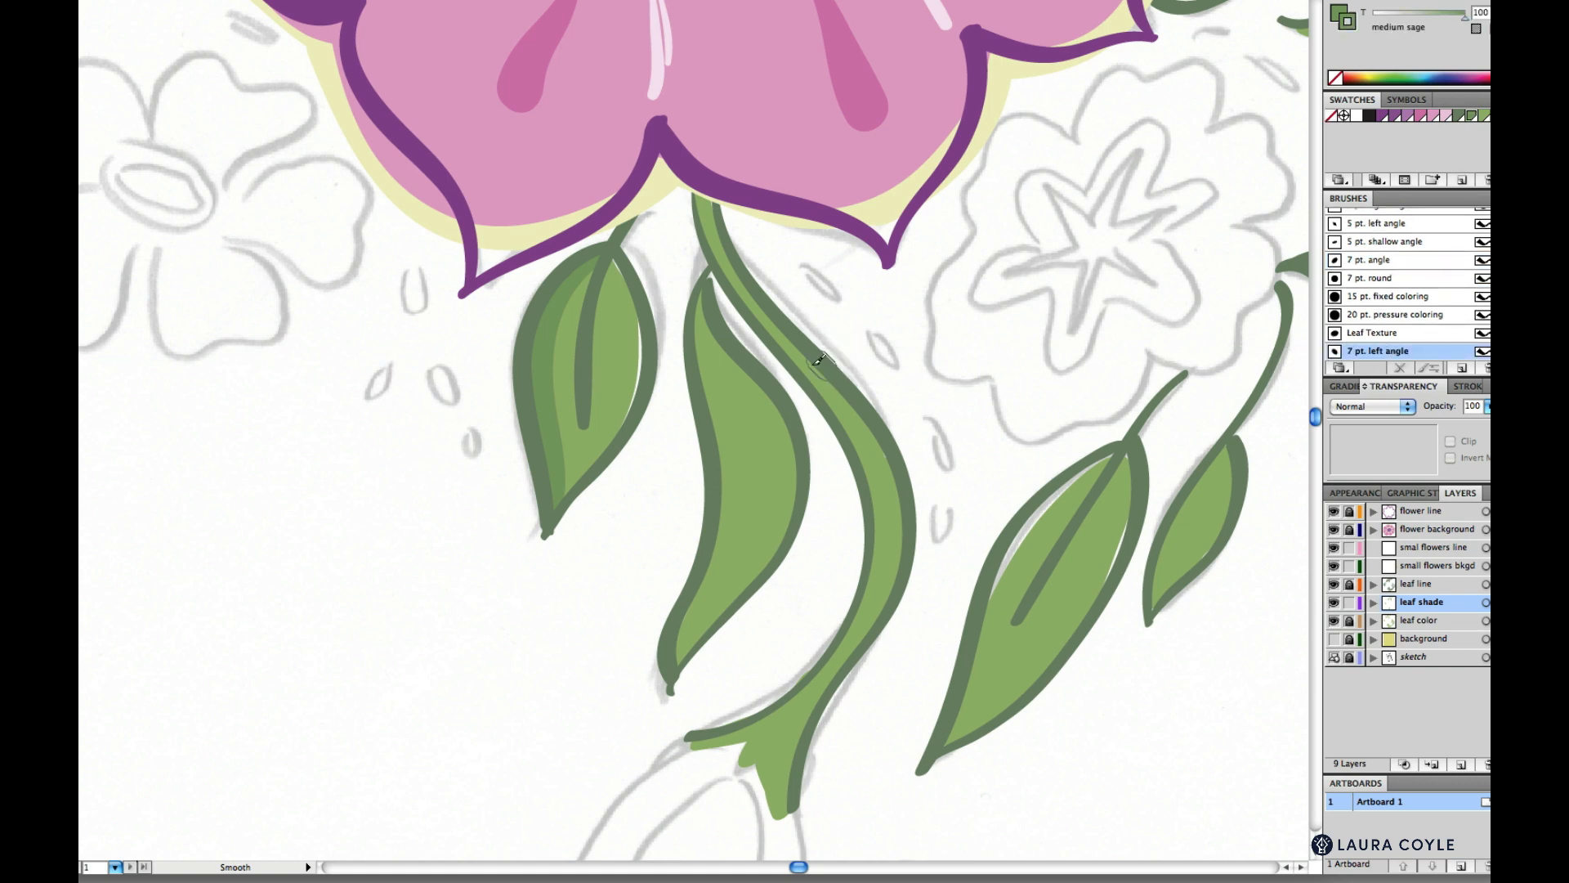
pyautogui.moveTo(826, 362)
pyautogui.mouseDown()
pyautogui.moveTo(891, 462)
pyautogui.moveTo(889, 579)
pyautogui.mouseUp()
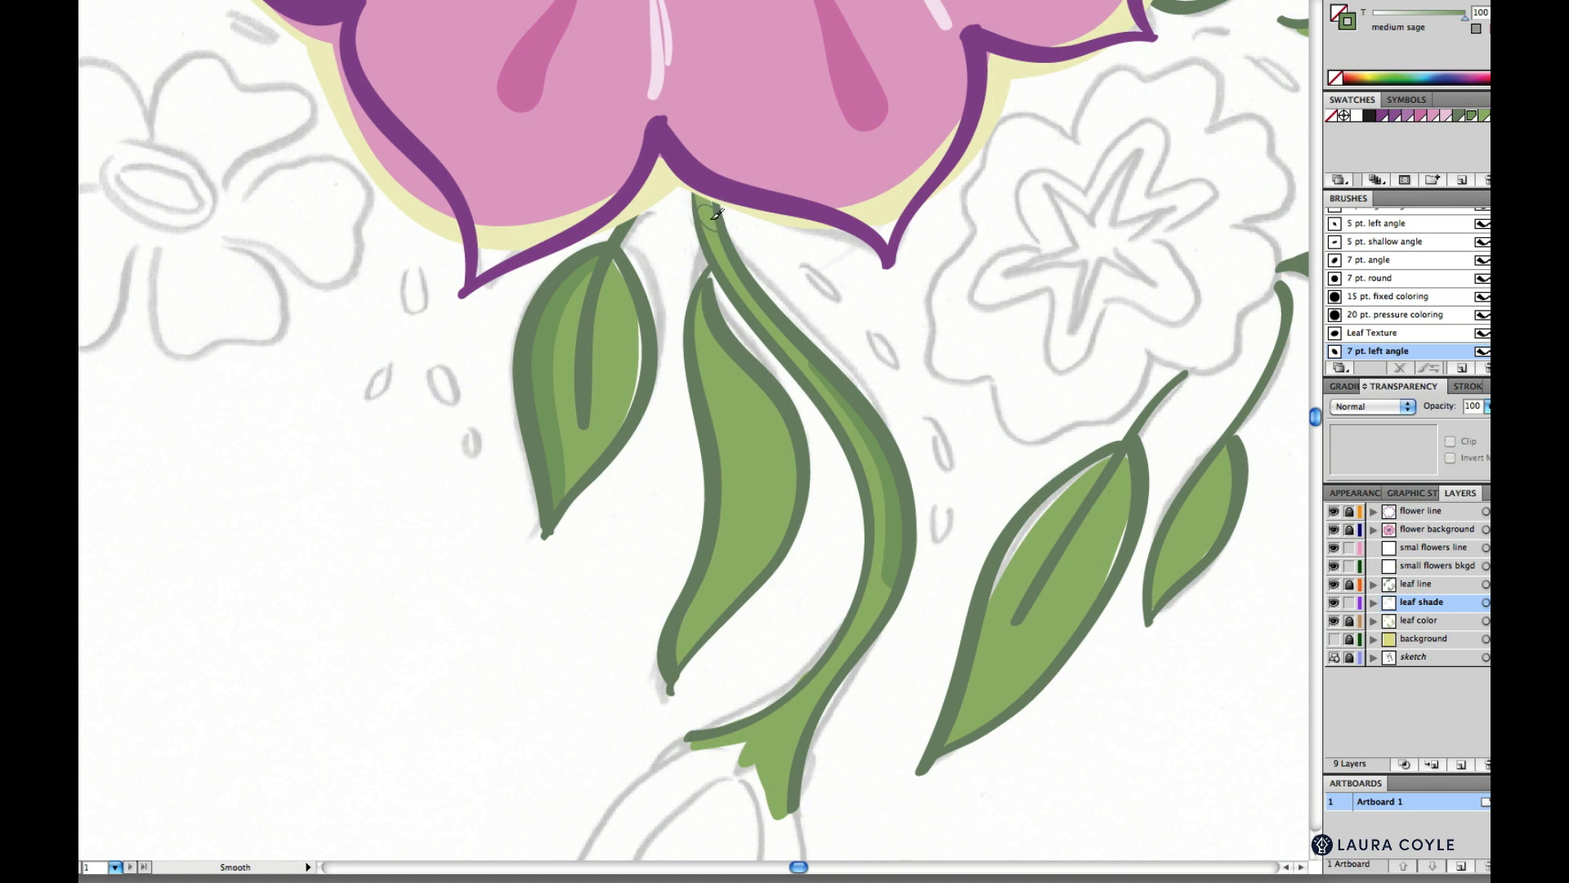
pyautogui.moveTo(722, 226); pyautogui.dragTo(839, 380)
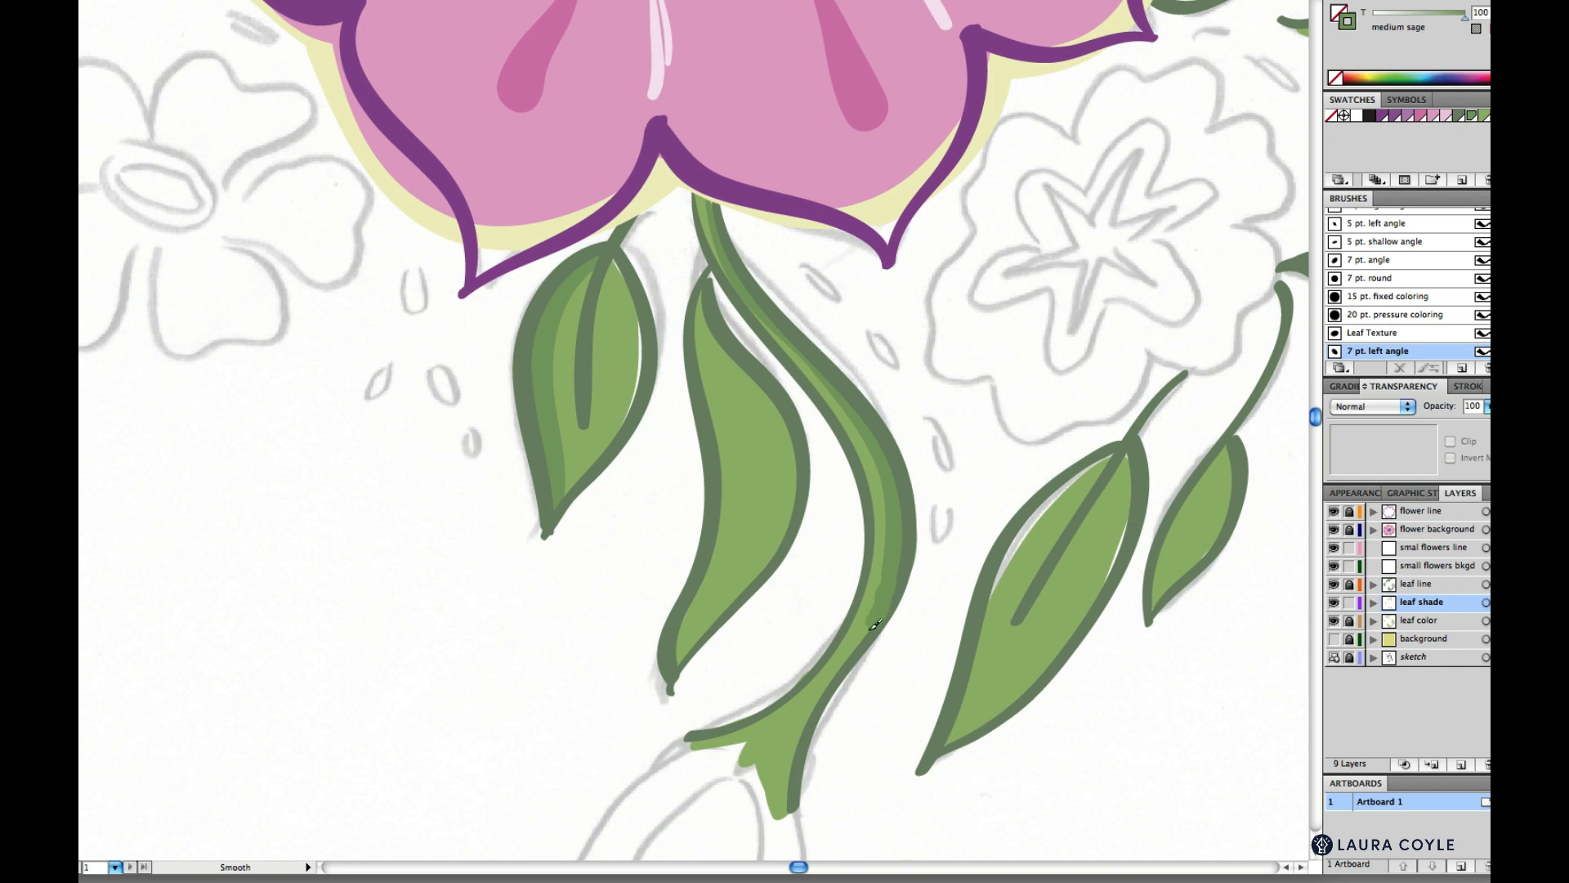
pyautogui.moveTo(845, 656)
pyautogui.mouseDown()
pyautogui.moveTo(792, 751)
pyautogui.moveTo(785, 814)
pyautogui.mouseUp()
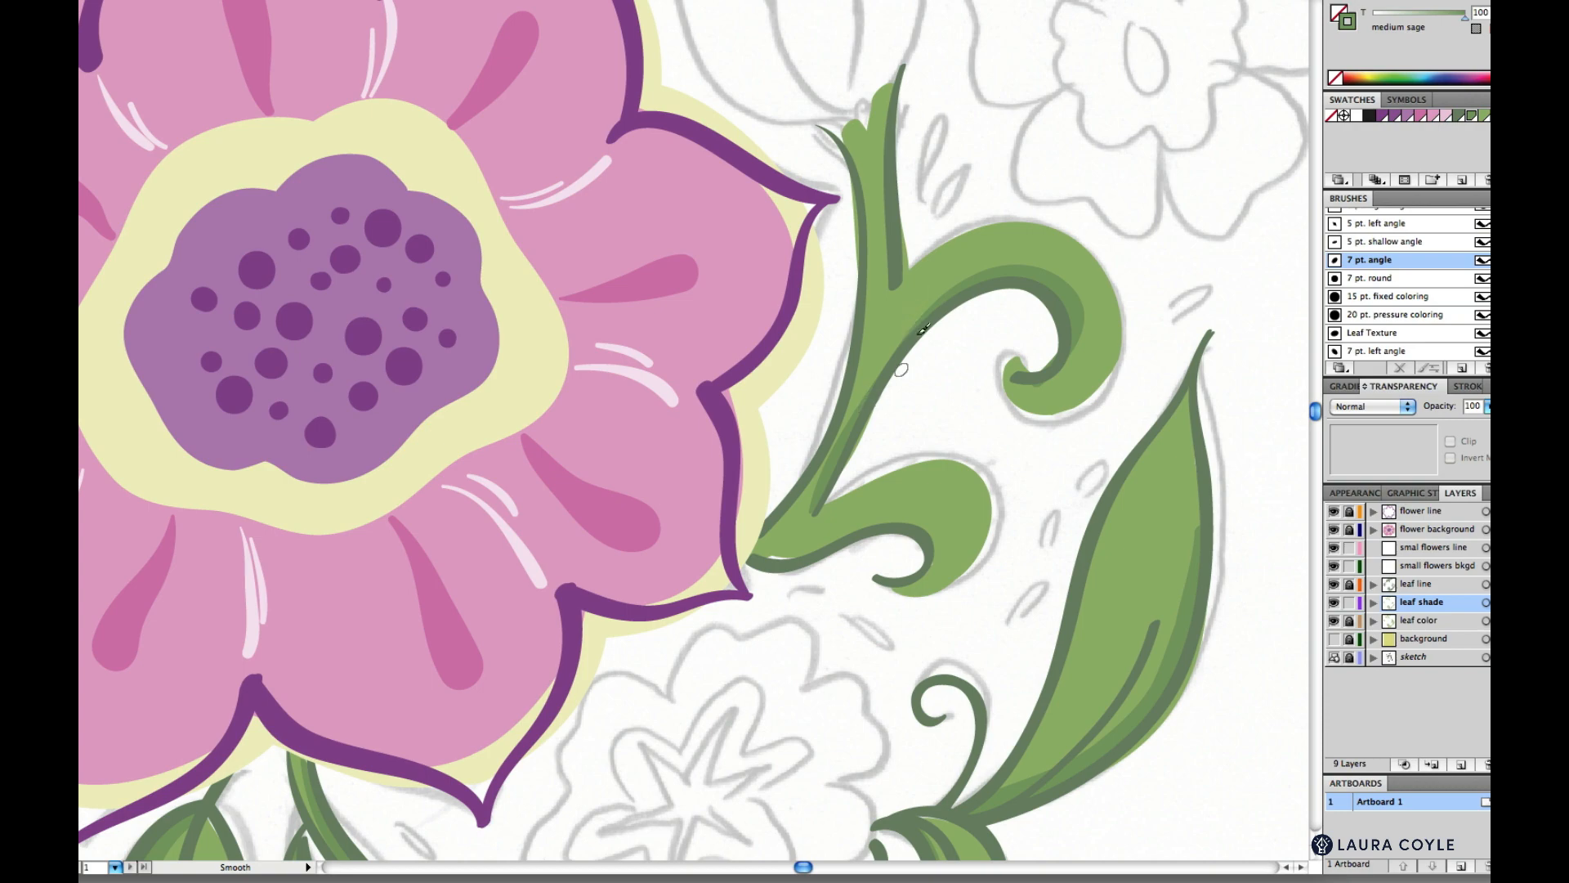
# - Shade the tulip's stem and the inner curves of its two curled leaves in medium sage with the 7 pt. angle brush
pyautogui.moveTo(842, 131)
pyautogui.mouseDown()
pyautogui.moveTo(867, 254)
pyautogui.moveTo(814, 542)
pyautogui.moveTo(825, 564)
pyautogui.moveTo(921, 568)
pyautogui.mouseUp()
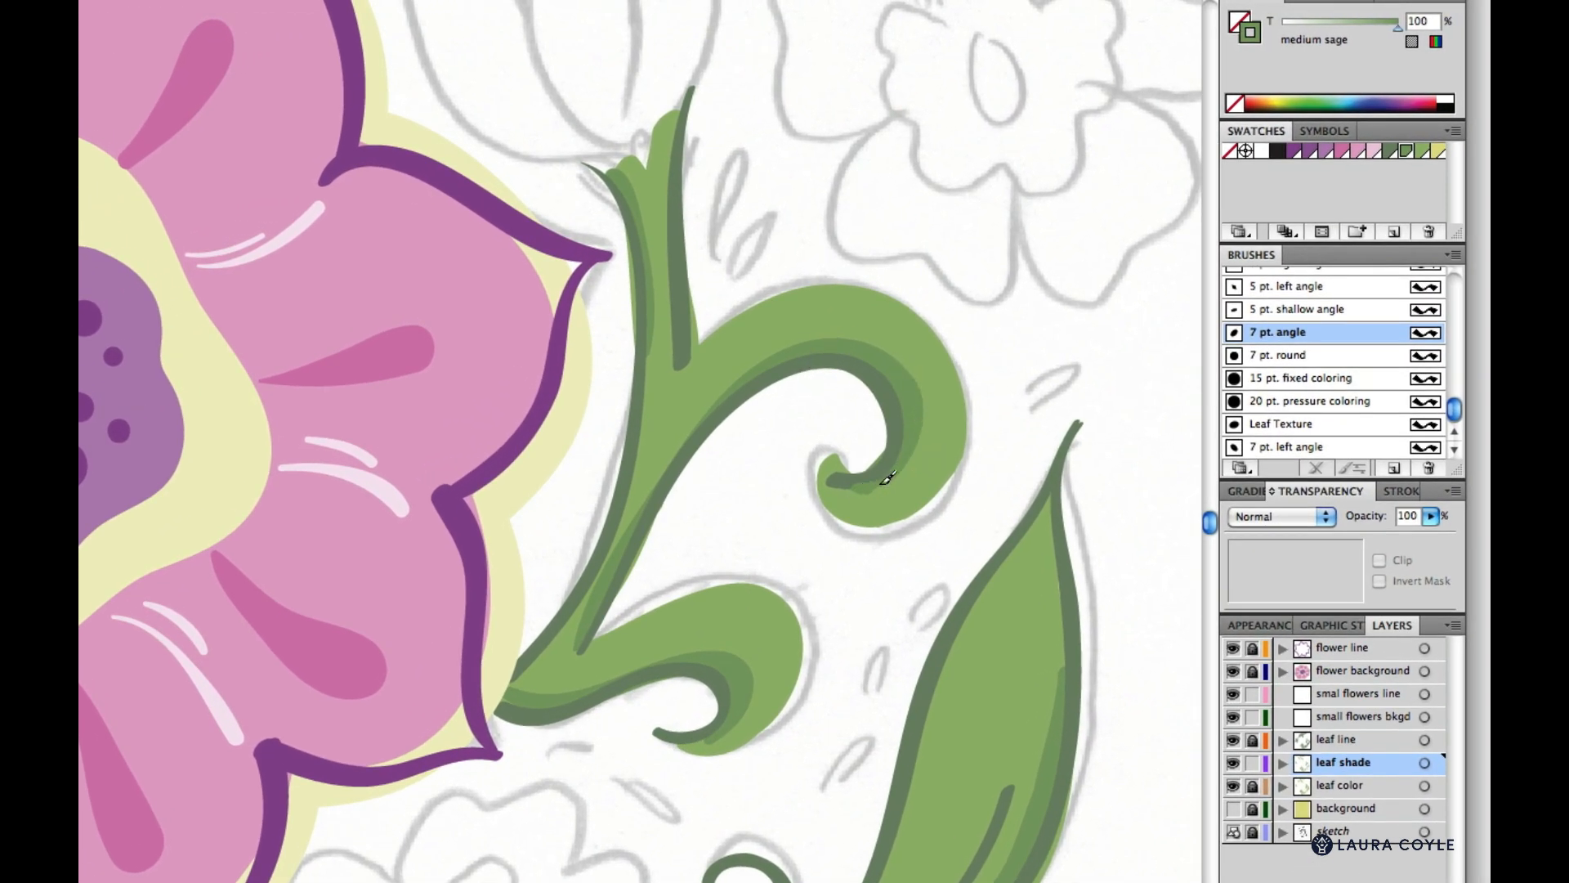
pyautogui.moveTo(886, 478)
pyautogui.mouseDown()
pyautogui.moveTo(932, 400)
pyautogui.moveTo(915, 361)
pyautogui.moveTo(859, 341)
pyautogui.moveTo(778, 367)
pyautogui.mouseUp()
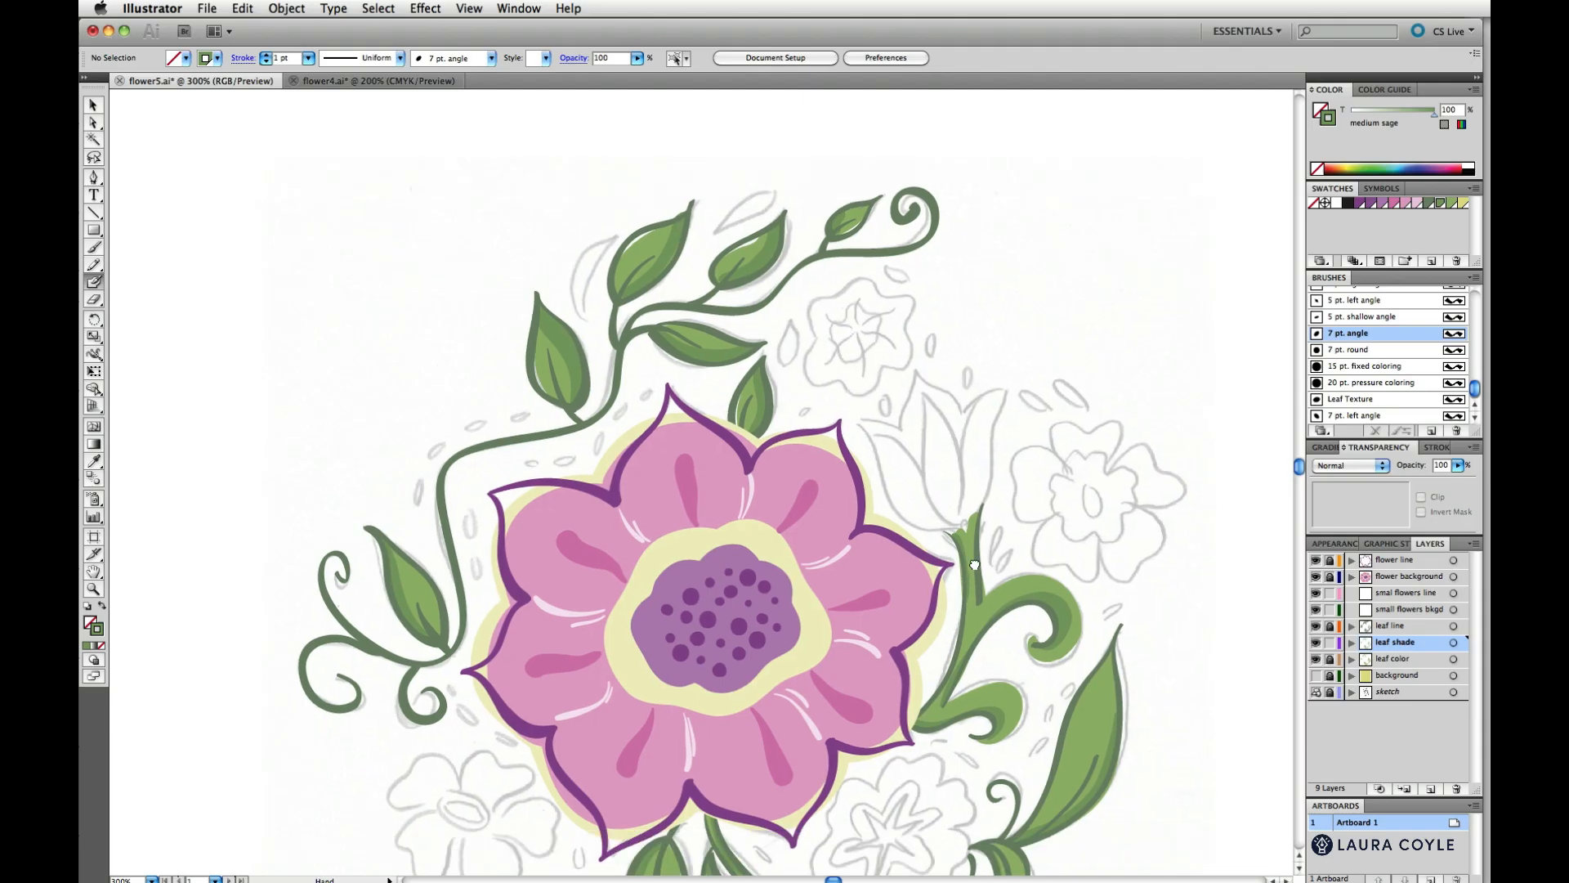
pyautogui.moveTo(939, 647); pyautogui.dragTo(953, 508)
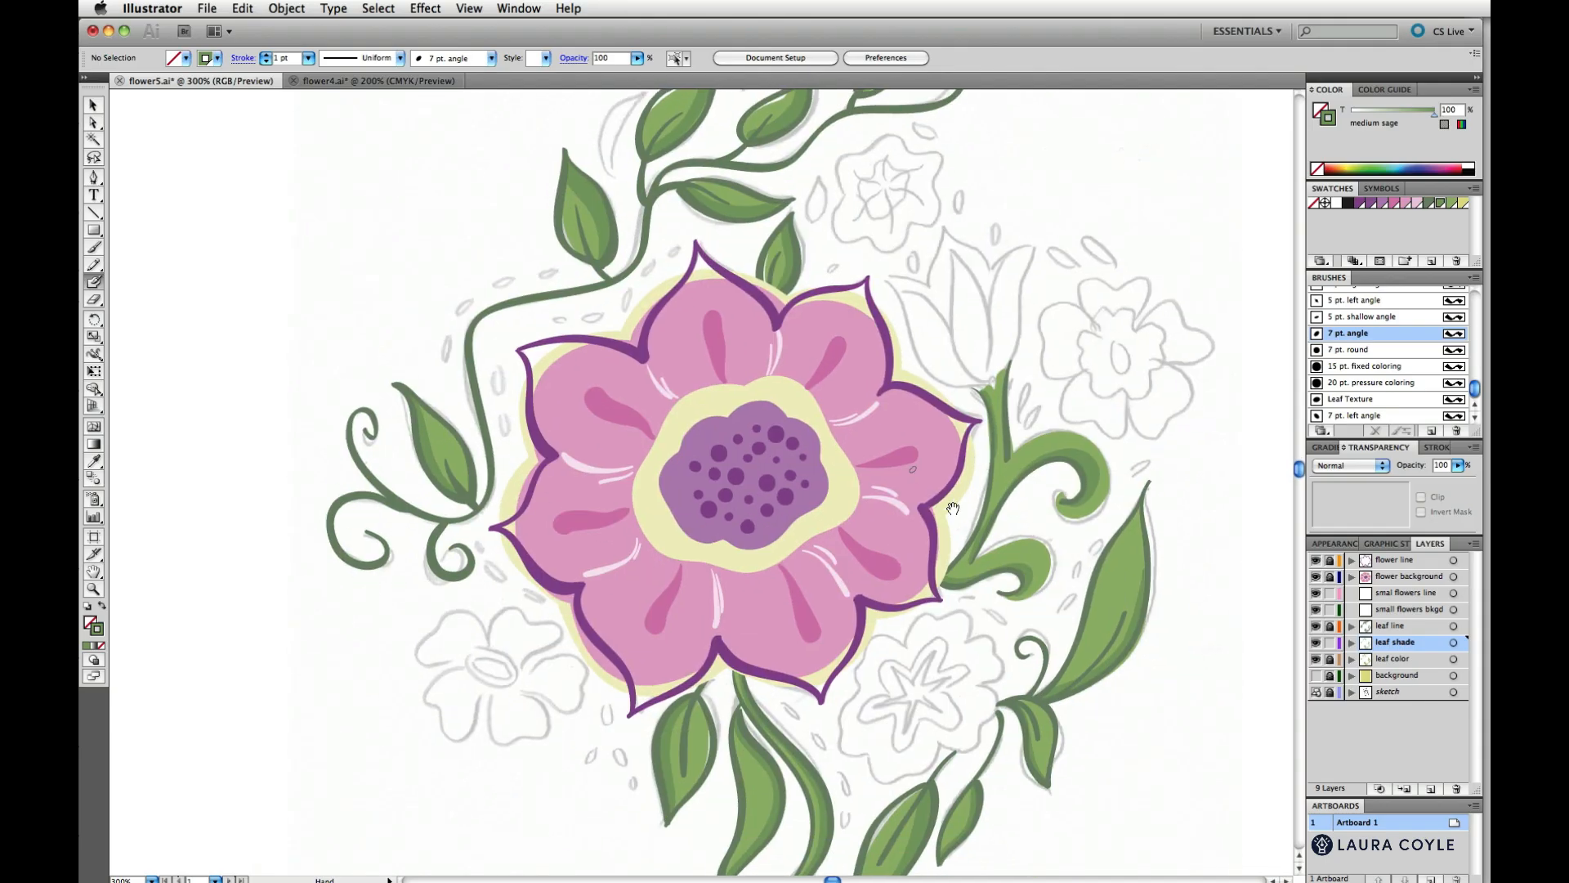
# - Outline the tulip's petals in purple on the small flowers bkgd layer using the Blob Brush with the 7 pt. angle brush
pyautogui.click(1316, 675)
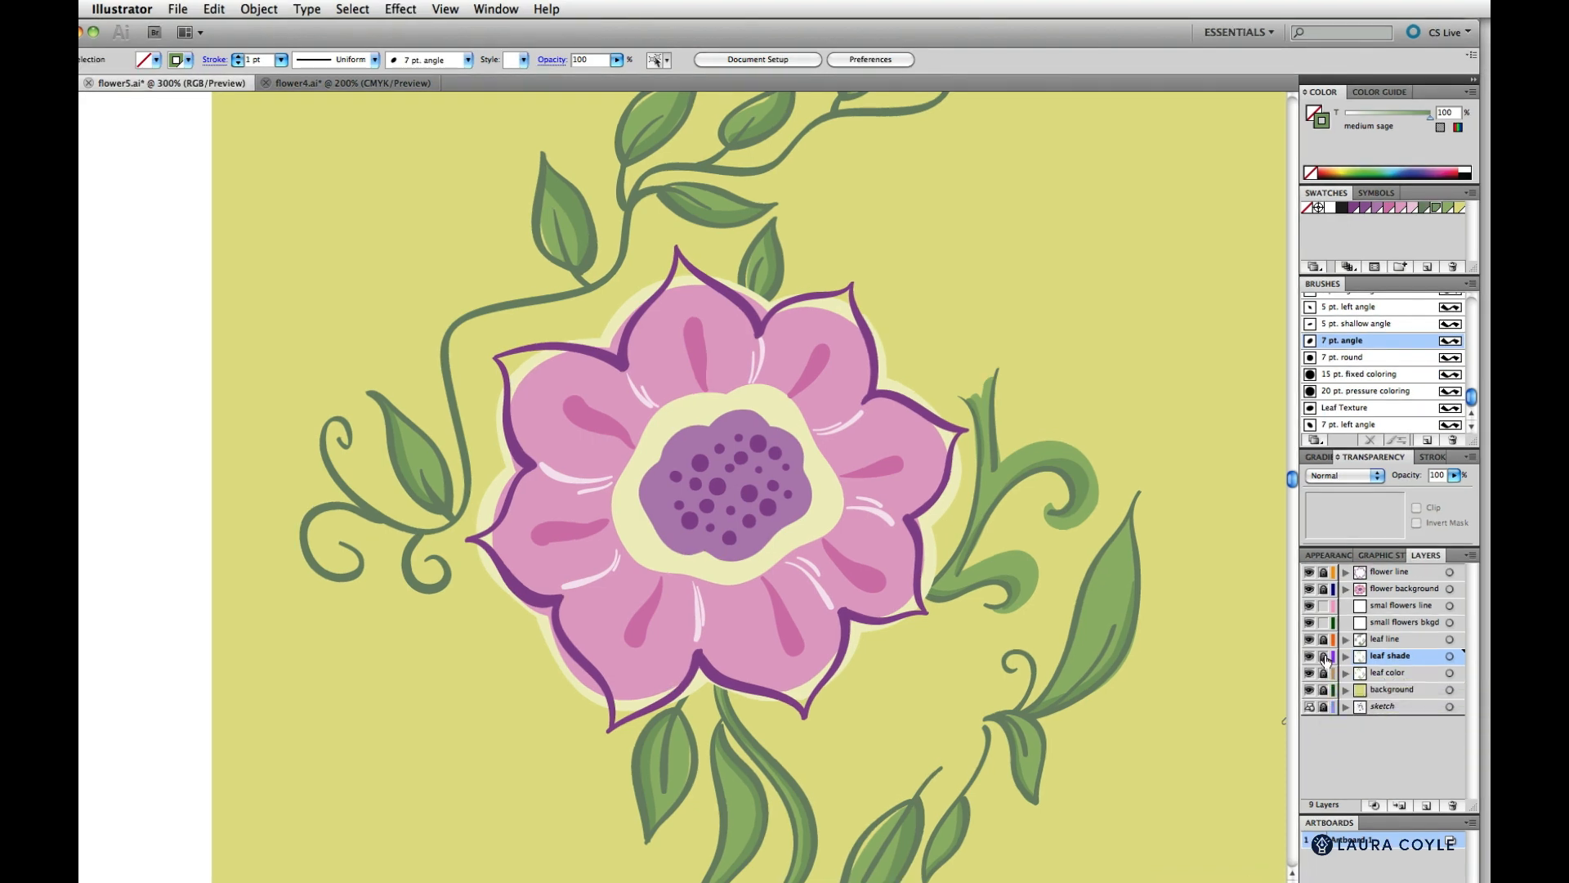
pyautogui.click(1412, 621)
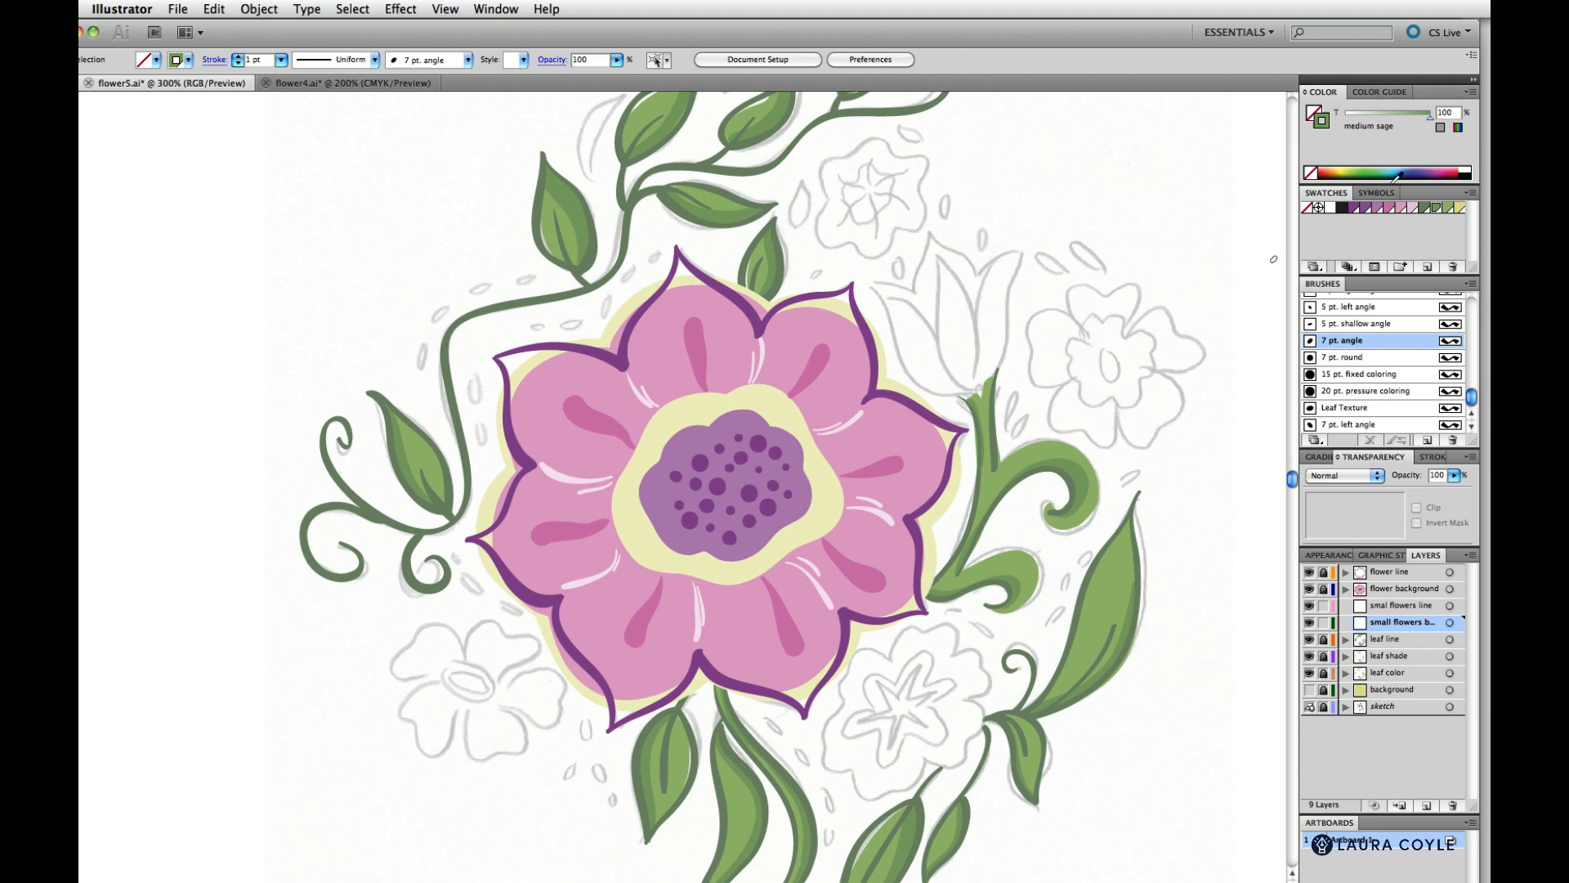
pyautogui.click(1364, 208)
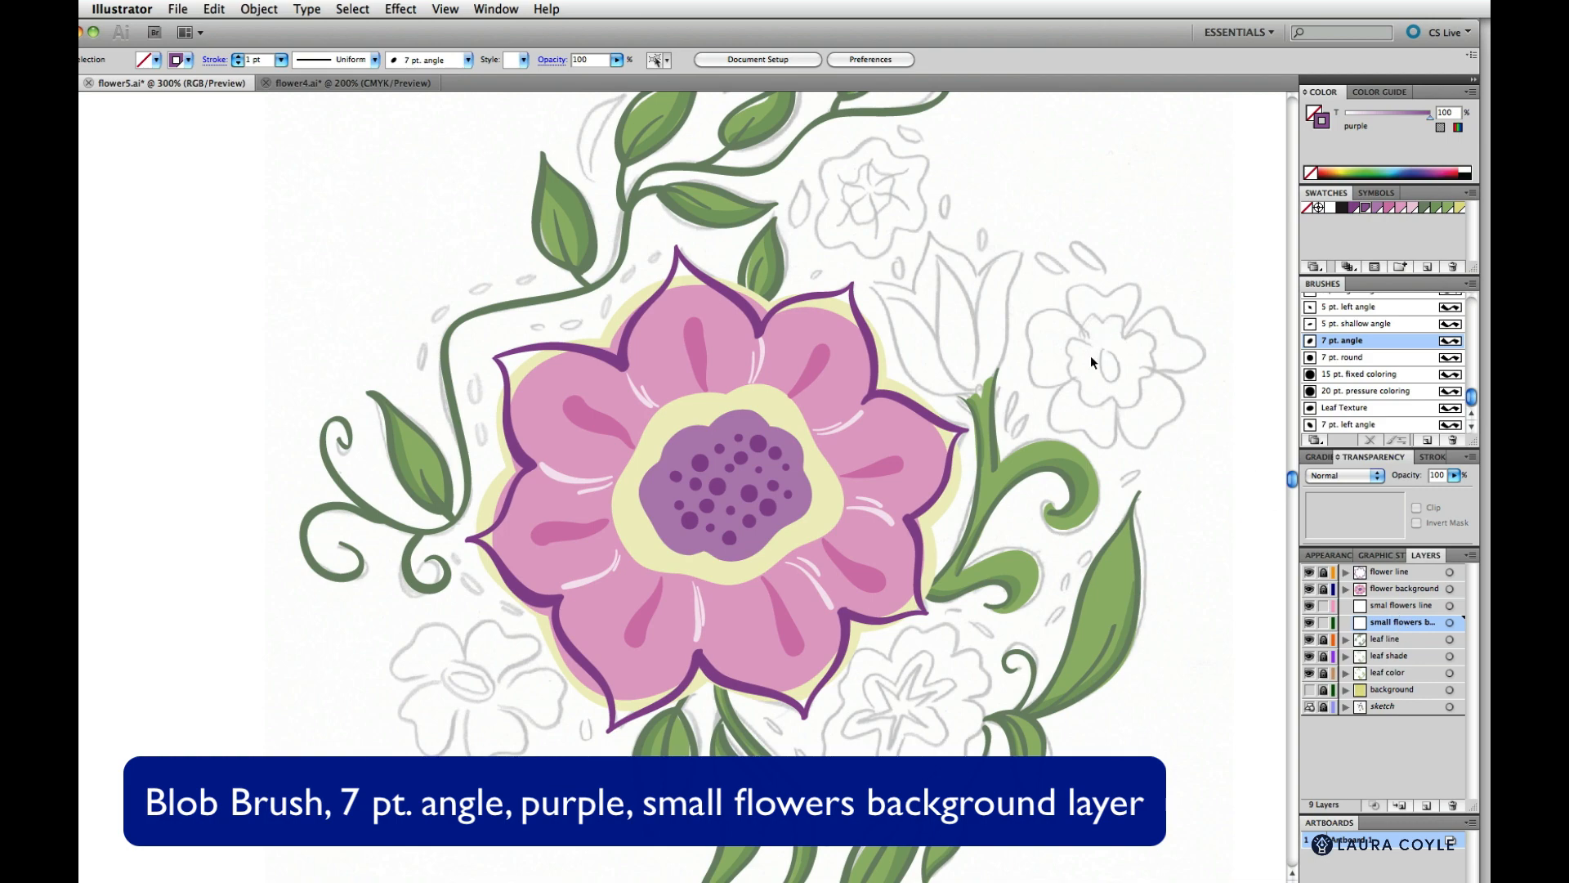
pyautogui.hotkey('ctrl', '=')
pyautogui.scroll(3, 1040, 302)
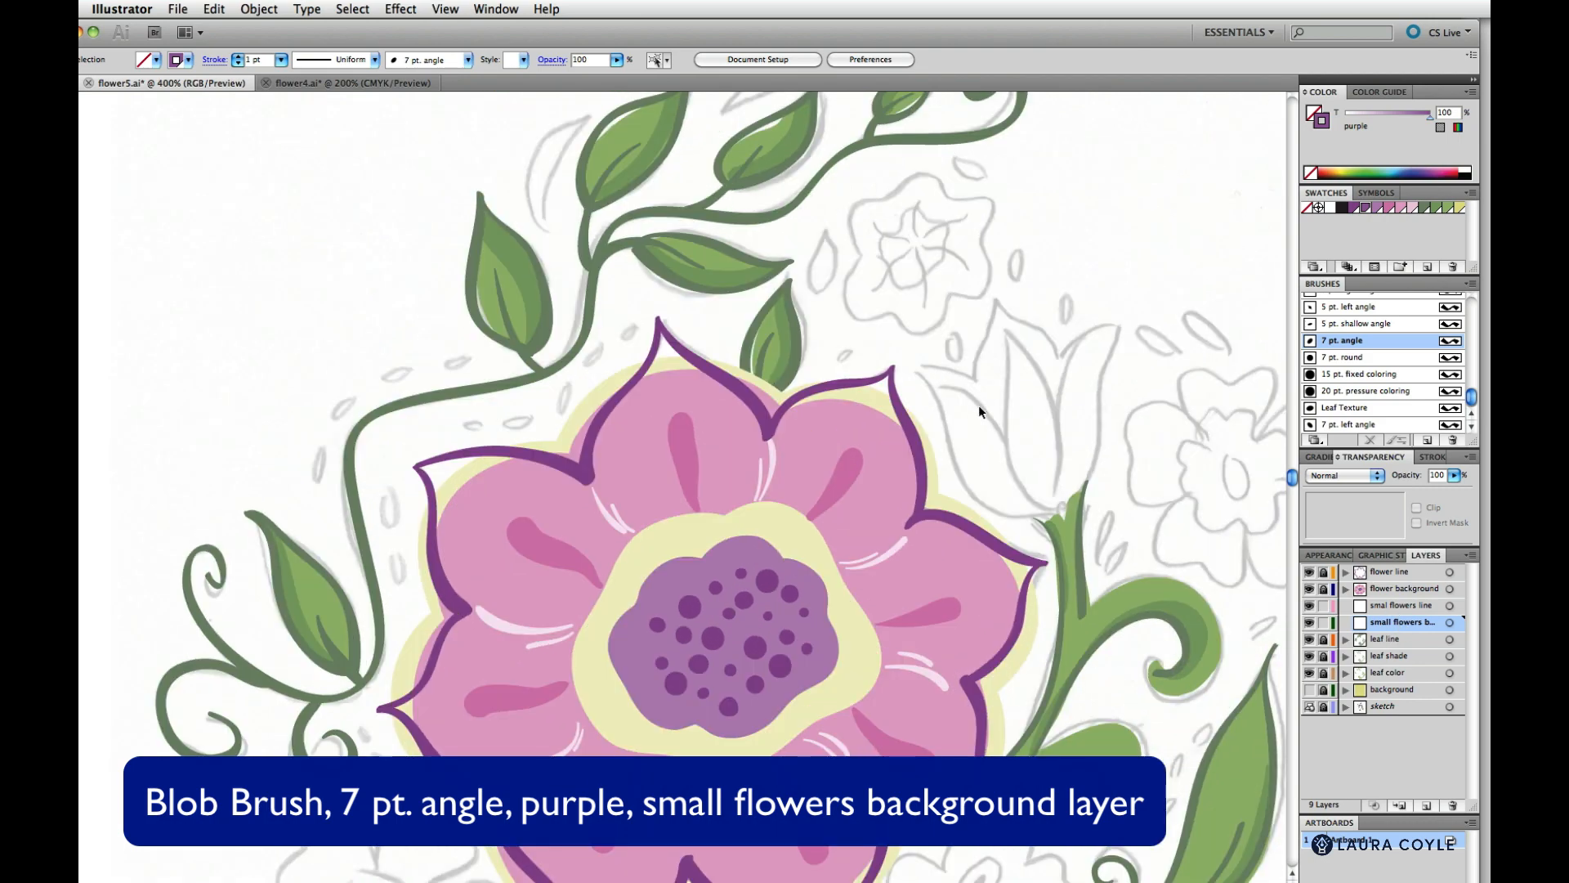
pyautogui.hotkey('ctrl', '=')
pyautogui.hscroll(5, 841, 506)
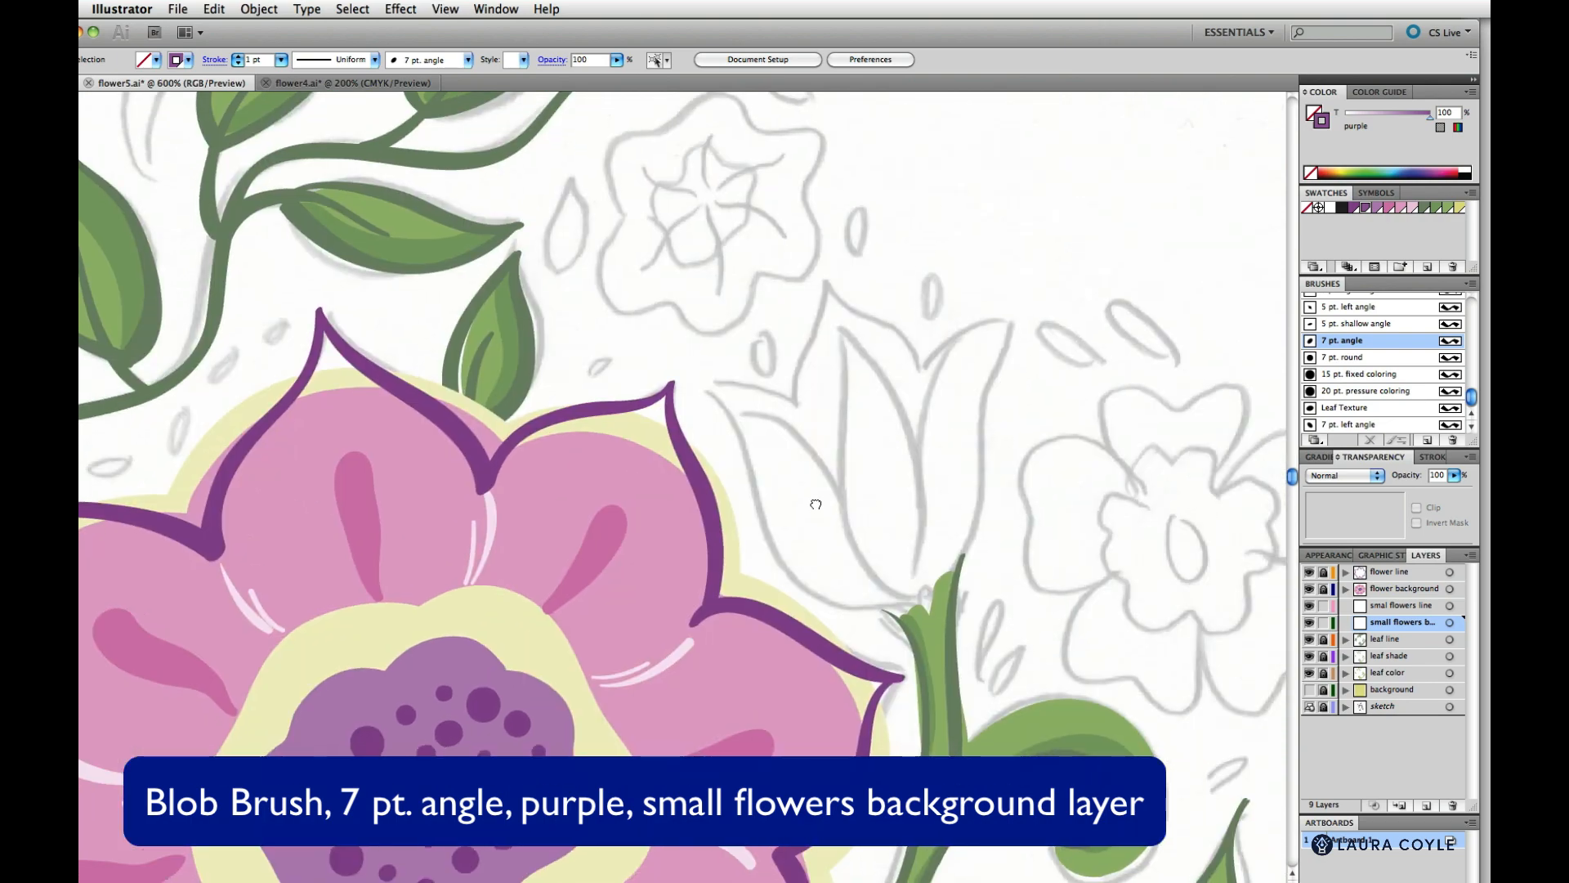
pyautogui.moveTo(756, 431)
pyautogui.mouseDown()
pyautogui.moveTo(815, 551)
pyautogui.moveTo(883, 586)
pyautogui.moveTo(936, 566)
pyautogui.moveTo(959, 500)
pyautogui.moveTo(935, 389)
pyautogui.moveTo(952, 347)
pyautogui.moveTo(1015, 328)
pyautogui.moveTo(979, 343)
pyautogui.moveTo(999, 326)
pyautogui.moveTo(975, 405)
pyautogui.moveTo(968, 570)
pyautogui.moveTo(980, 431)
pyautogui.moveTo(910, 587)
pyautogui.moveTo(946, 568)
pyautogui.moveTo(974, 516)
pyautogui.moveTo(967, 376)
pyautogui.moveTo(999, 382)
pyautogui.moveTo(982, 345)
pyautogui.moveTo(941, 379)
pyautogui.moveTo(937, 353)
pyautogui.moveTo(1001, 323)
pyautogui.mouseUp()
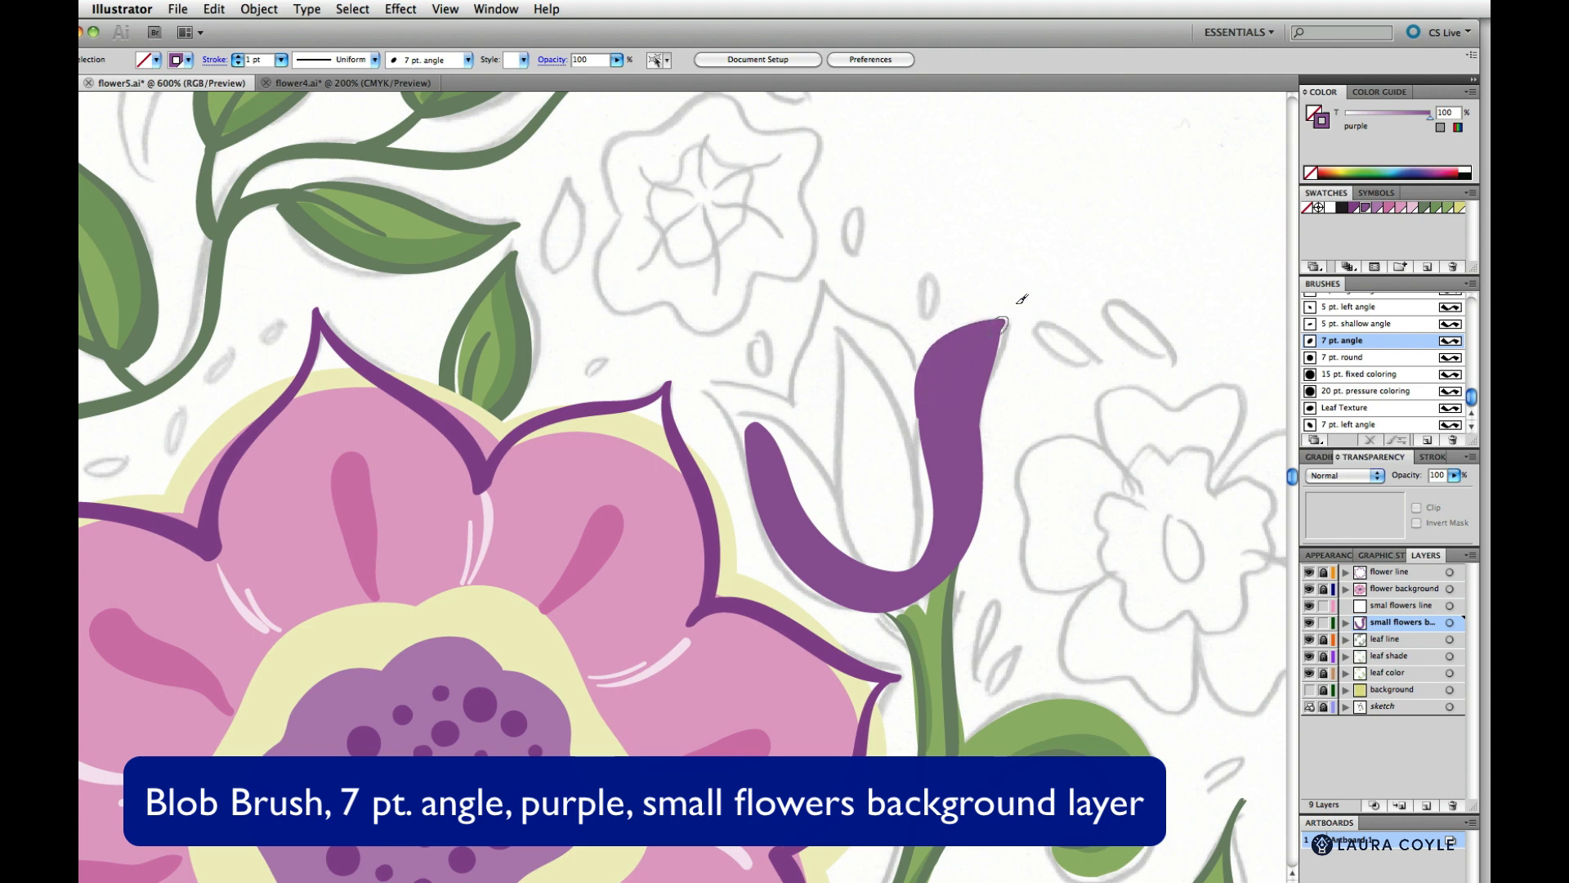
pyautogui.moveTo(805, 410)
pyautogui.mouseDown()
pyautogui.moveTo(832, 318)
pyautogui.moveTo(848, 344)
pyautogui.moveTo(834, 310)
pyautogui.moveTo(911, 374)
pyautogui.moveTo(913, 443)
pyautogui.mouseUp()
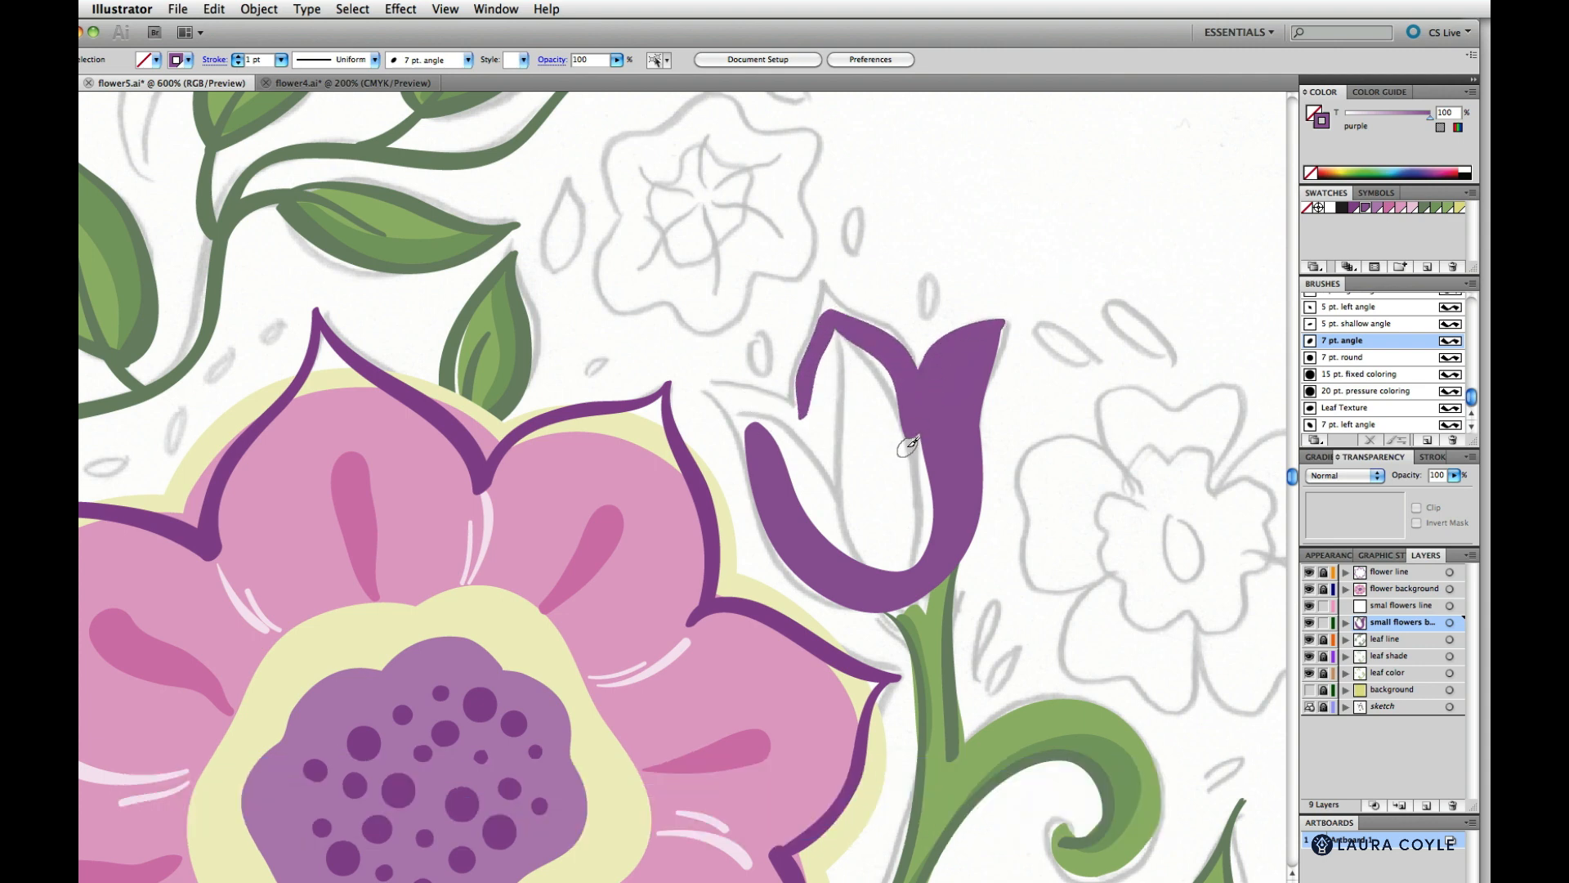
# - Extend the tulip's pointed petal tips and fill the whole bloom in purple with the 7 pt. round brush
pyautogui.click(1358, 360)
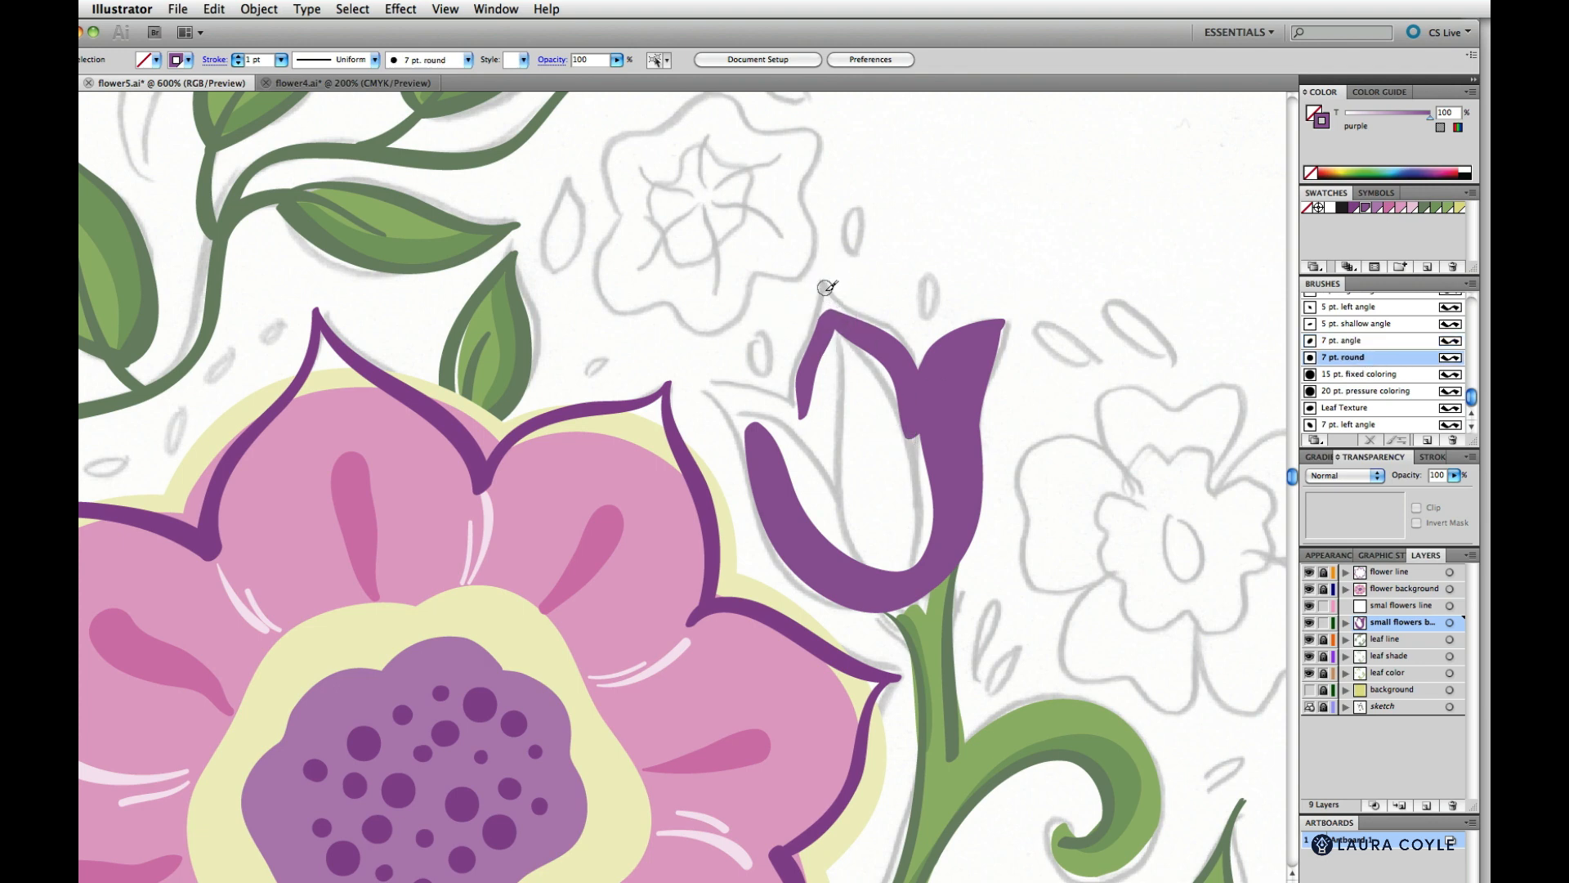
pyautogui.moveTo(820, 280); pyautogui.dragTo(879, 319)
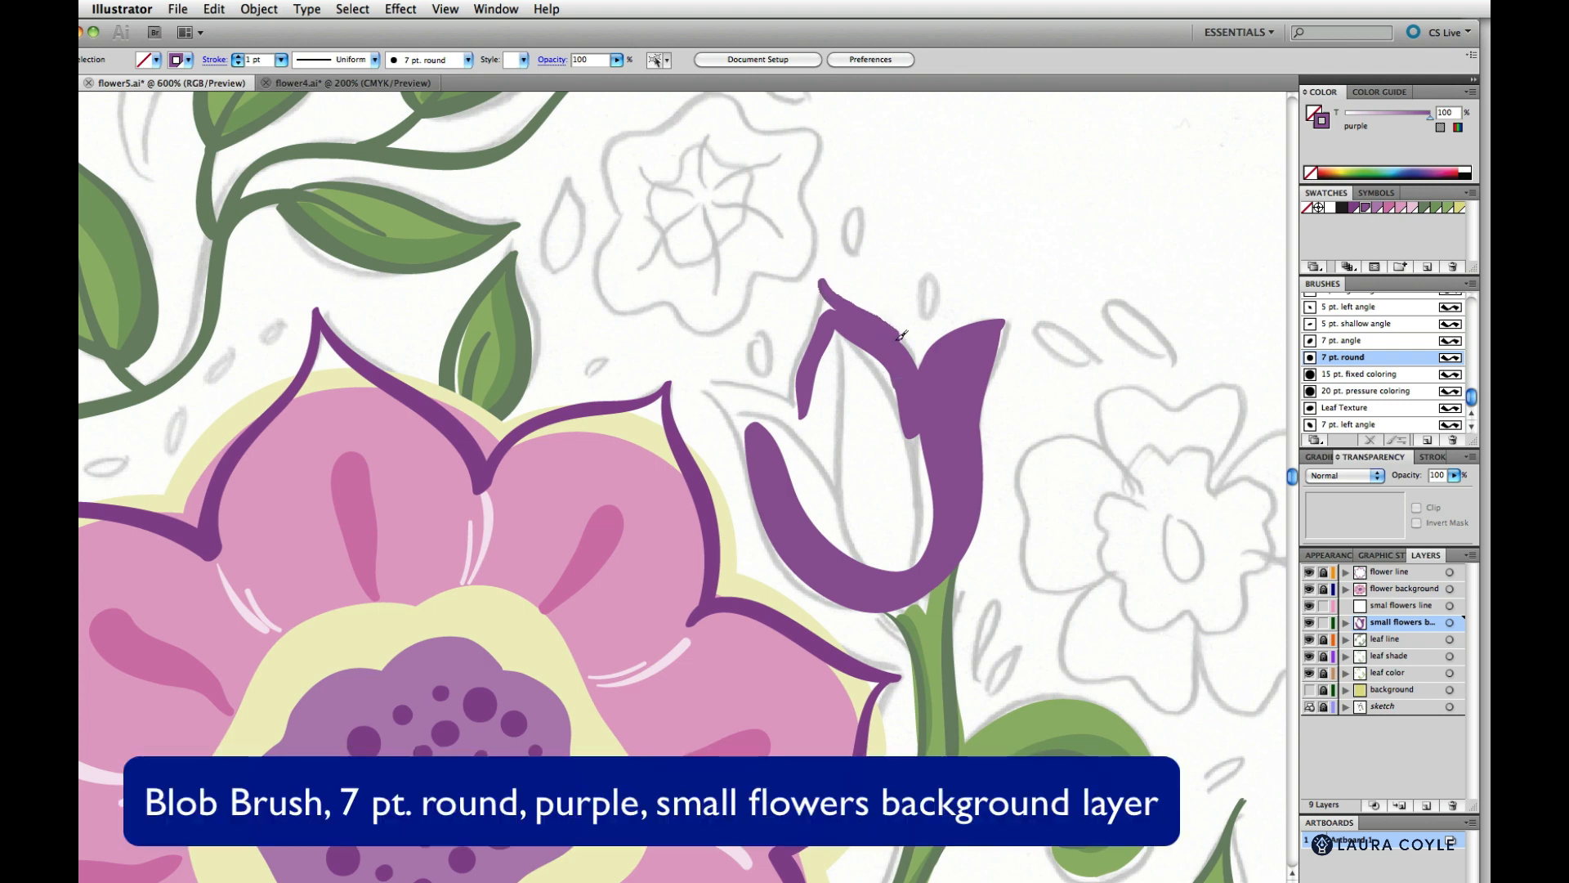
pyautogui.moveTo(831, 288)
pyautogui.mouseDown()
pyautogui.moveTo(799, 405)
pyautogui.moveTo(820, 433)
pyautogui.mouseUp()
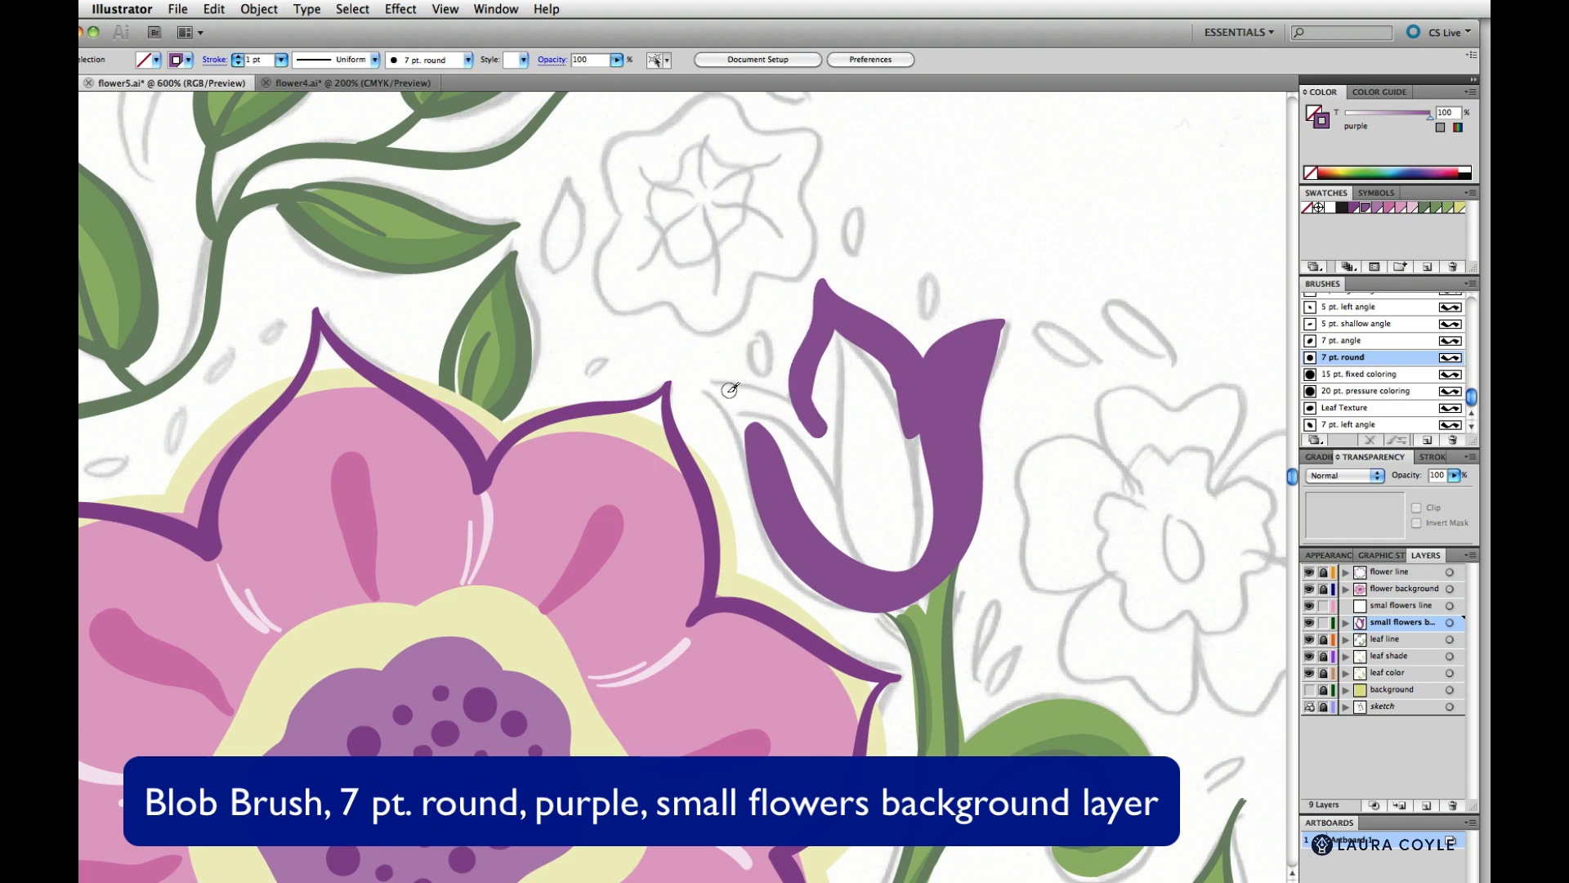
pyautogui.moveTo(696, 390)
pyautogui.mouseDown()
pyautogui.moveTo(820, 445)
pyautogui.moveTo(712, 385)
pyautogui.moveTo(750, 422)
pyautogui.moveTo(768, 482)
pyautogui.moveTo(846, 516)
pyautogui.moveTo(738, 394)
pyautogui.moveTo(805, 446)
pyautogui.moveTo(803, 462)
pyautogui.moveTo(791, 455)
pyautogui.moveTo(884, 472)
pyautogui.moveTo(866, 463)
pyautogui.moveTo(878, 387)
pyautogui.moveTo(869, 446)
pyautogui.moveTo(854, 358)
pyautogui.moveTo(840, 348)
pyautogui.moveTo(830, 424)
pyautogui.moveTo(860, 366)
pyautogui.moveTo(905, 423)
pyautogui.moveTo(902, 540)
pyautogui.moveTo(868, 530)
pyautogui.moveTo(834, 448)
pyautogui.mouseUp()
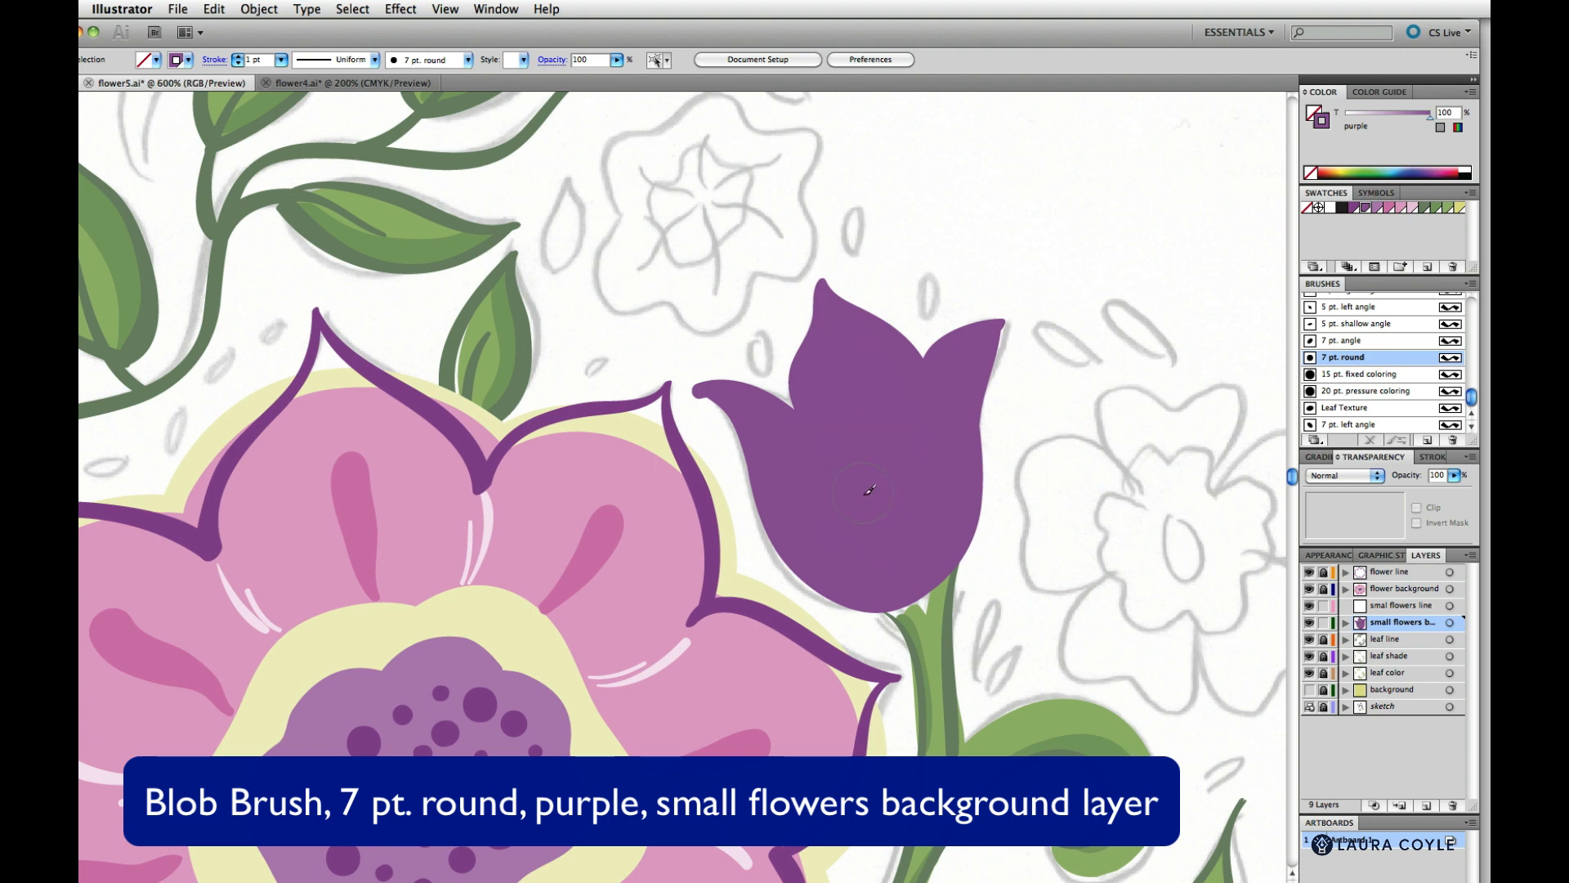
# - Paint the hanging bell flower below the curved stem solid purple, including its flared petal tips
pyautogui.scroll(-10, 847, 477)
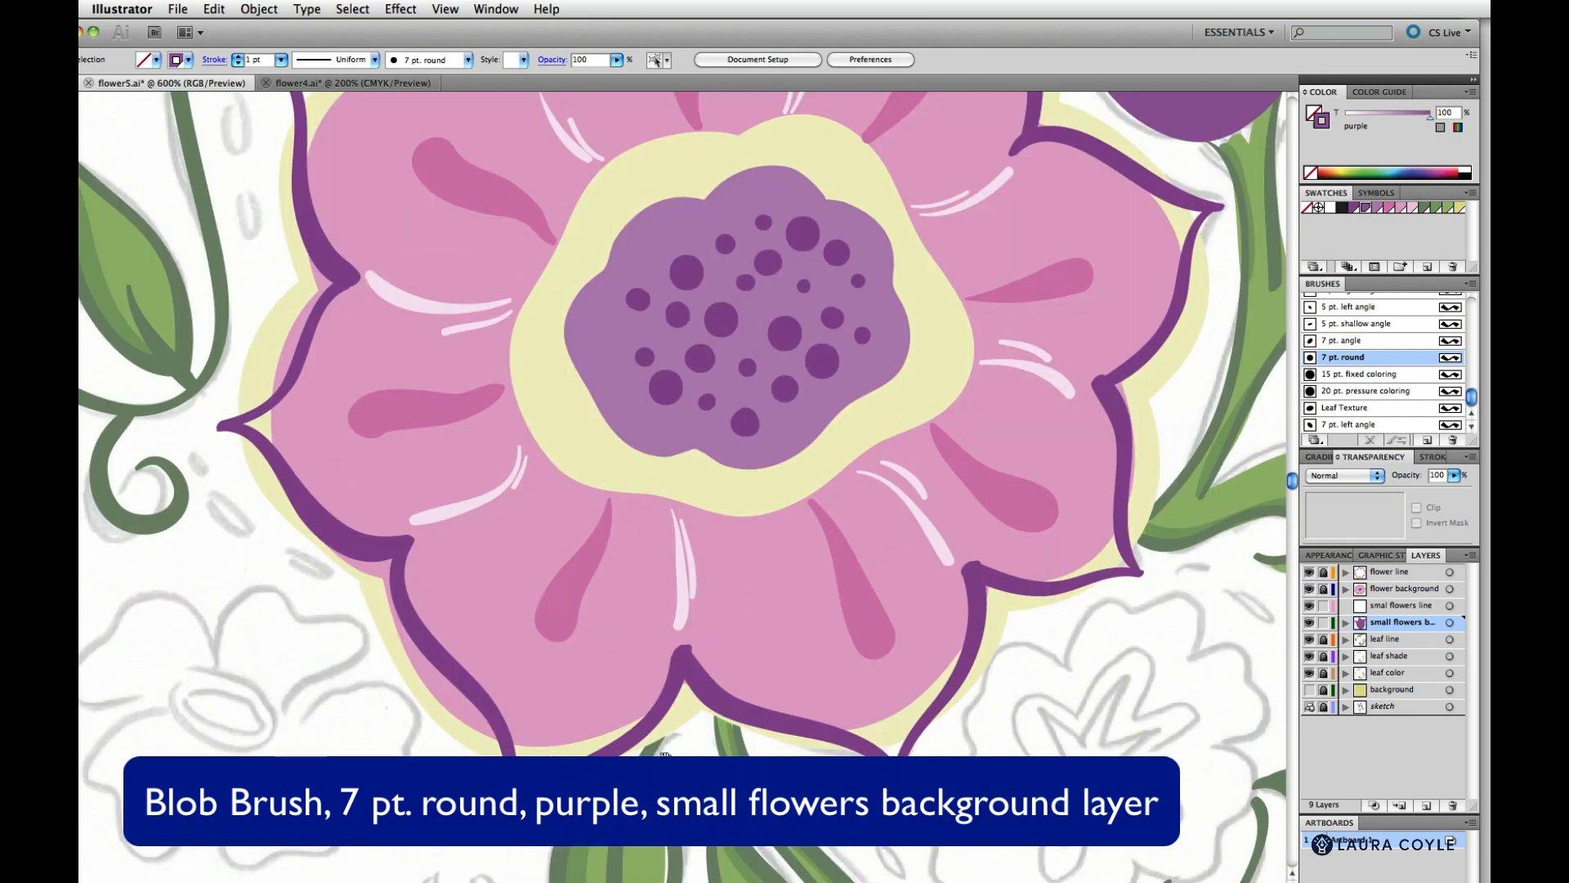
pyautogui.scroll(-15, 608, 305)
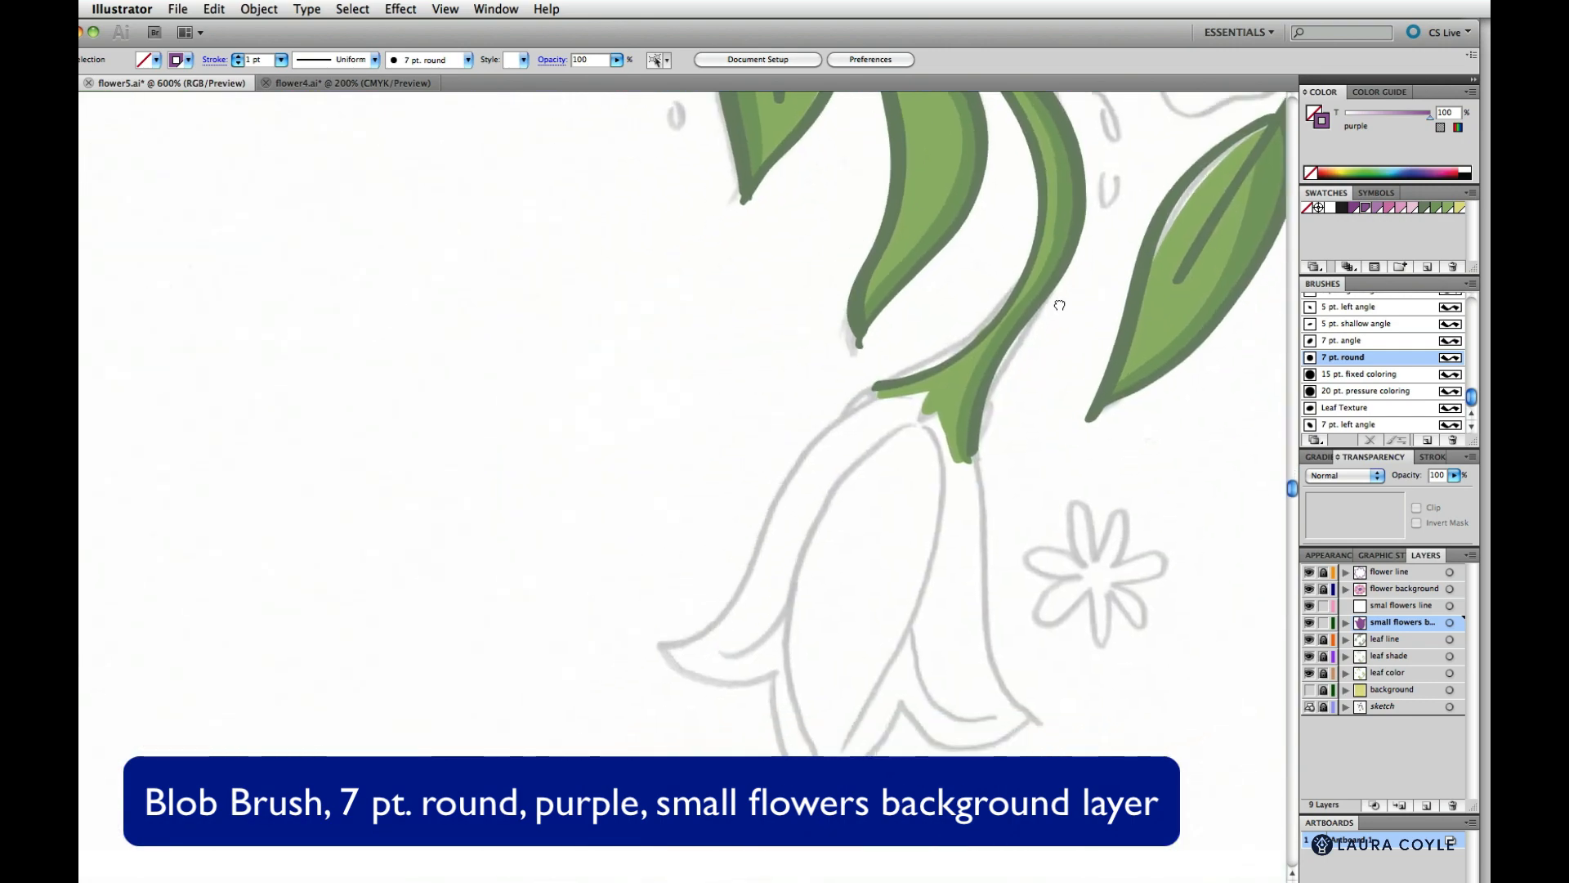
pyautogui.moveTo(816, 585); pyautogui.dragTo(764, 620)
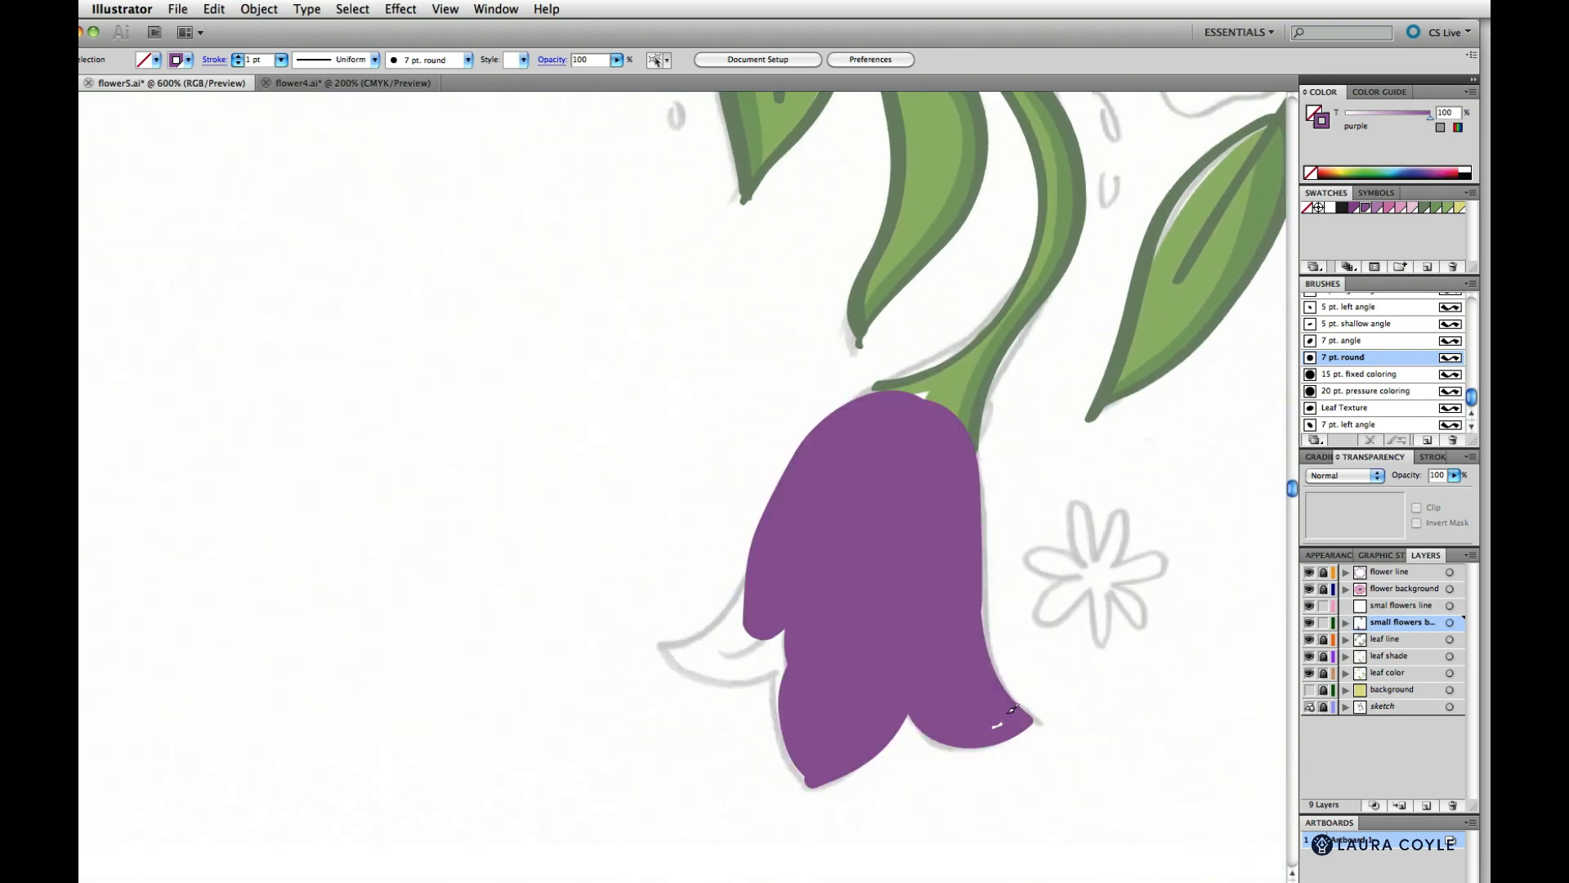
pyautogui.moveTo(661, 645)
pyautogui.mouseDown()
pyautogui.moveTo(700, 633)
pyautogui.moveTo(769, 554)
pyautogui.moveTo(838, 517)
pyautogui.moveTo(739, 629)
pyautogui.moveTo(692, 651)
pyautogui.moveTo(756, 558)
pyautogui.moveTo(700, 667)
pyautogui.moveTo(693, 655)
pyautogui.moveTo(758, 599)
pyautogui.moveTo(713, 654)
pyautogui.moveTo(776, 659)
pyautogui.mouseUp()
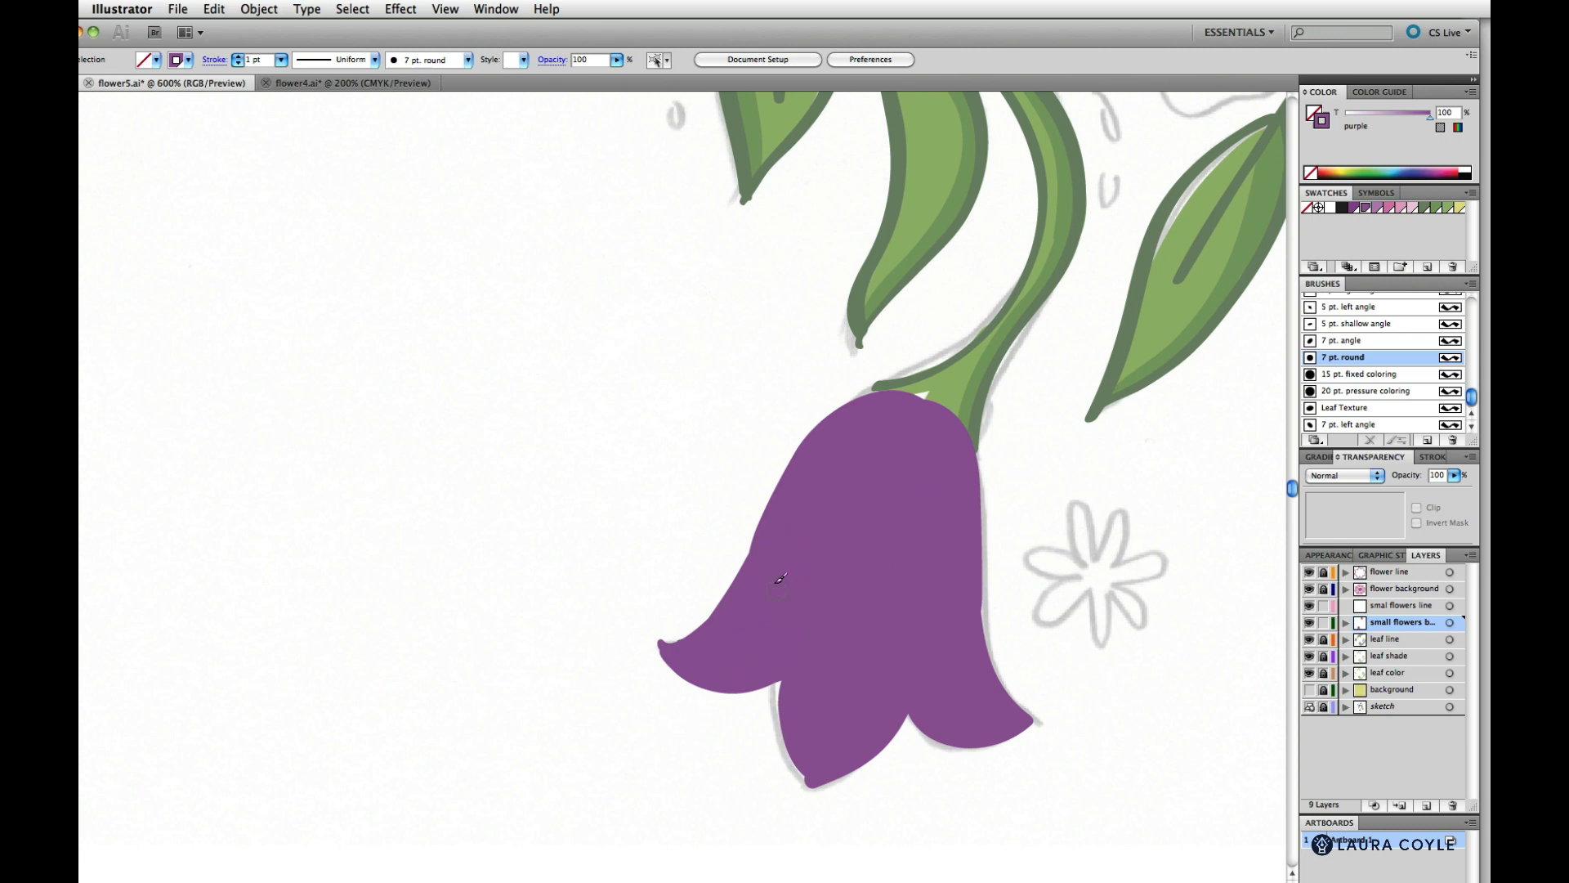
pyautogui.moveTo(741, 577); pyautogui.dragTo(773, 519)
# - Paint the five-petal flower beneath the curling tendrils solid deep pink with the 7 pt. round brush
pyautogui.press('super+minus')
pyautogui.press('super+minus')
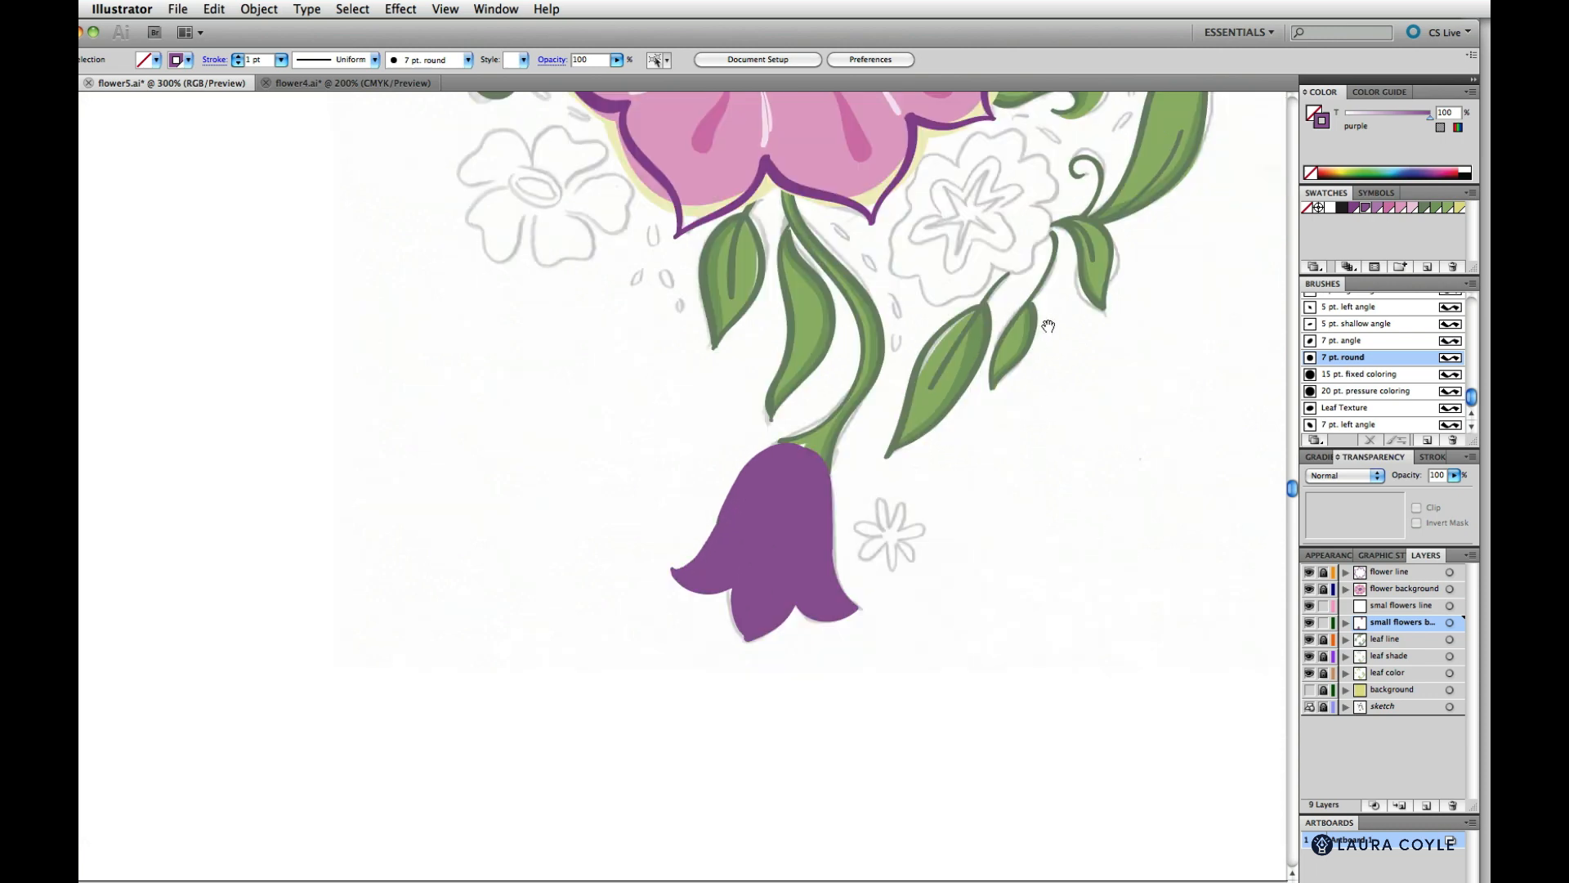
pyautogui.moveTo(1049, 328); pyautogui.dragTo(1074, 764)
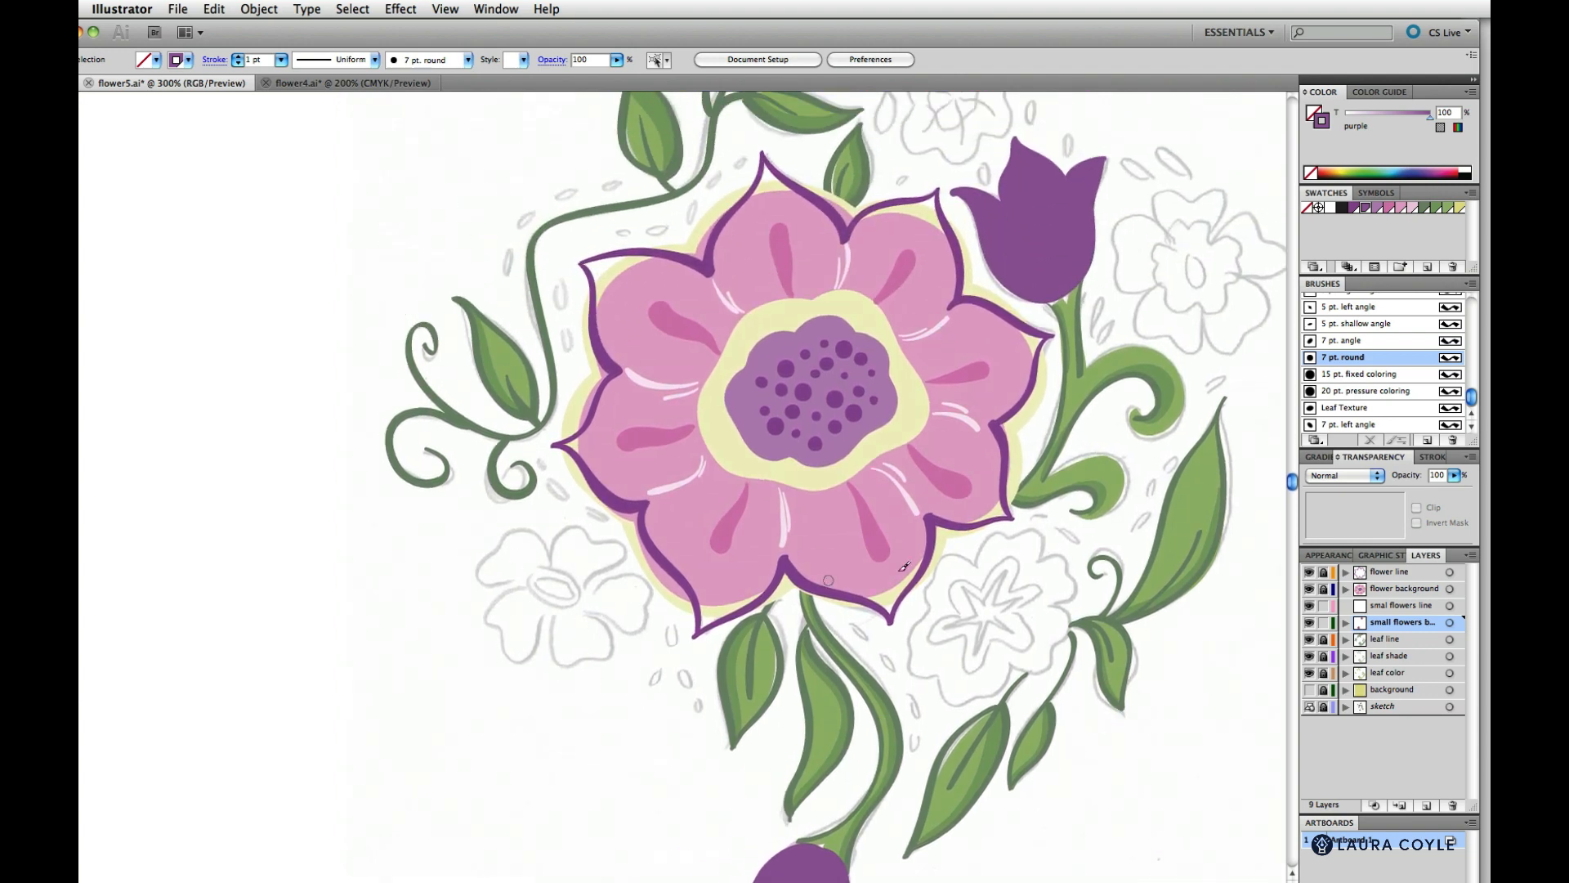
pyautogui.click(1387, 209)
pyautogui.press('super+equal')
pyautogui.press('super+equal')
pyautogui.moveTo(391, 664)
pyautogui.mouseDown()
pyautogui.moveTo(572, 666)
pyautogui.moveTo(605, 550)
pyautogui.moveTo(658, 453)
pyautogui.moveTo(772, 492)
pyautogui.moveTo(695, 562)
pyautogui.moveTo(708, 586)
pyautogui.mouseUp()
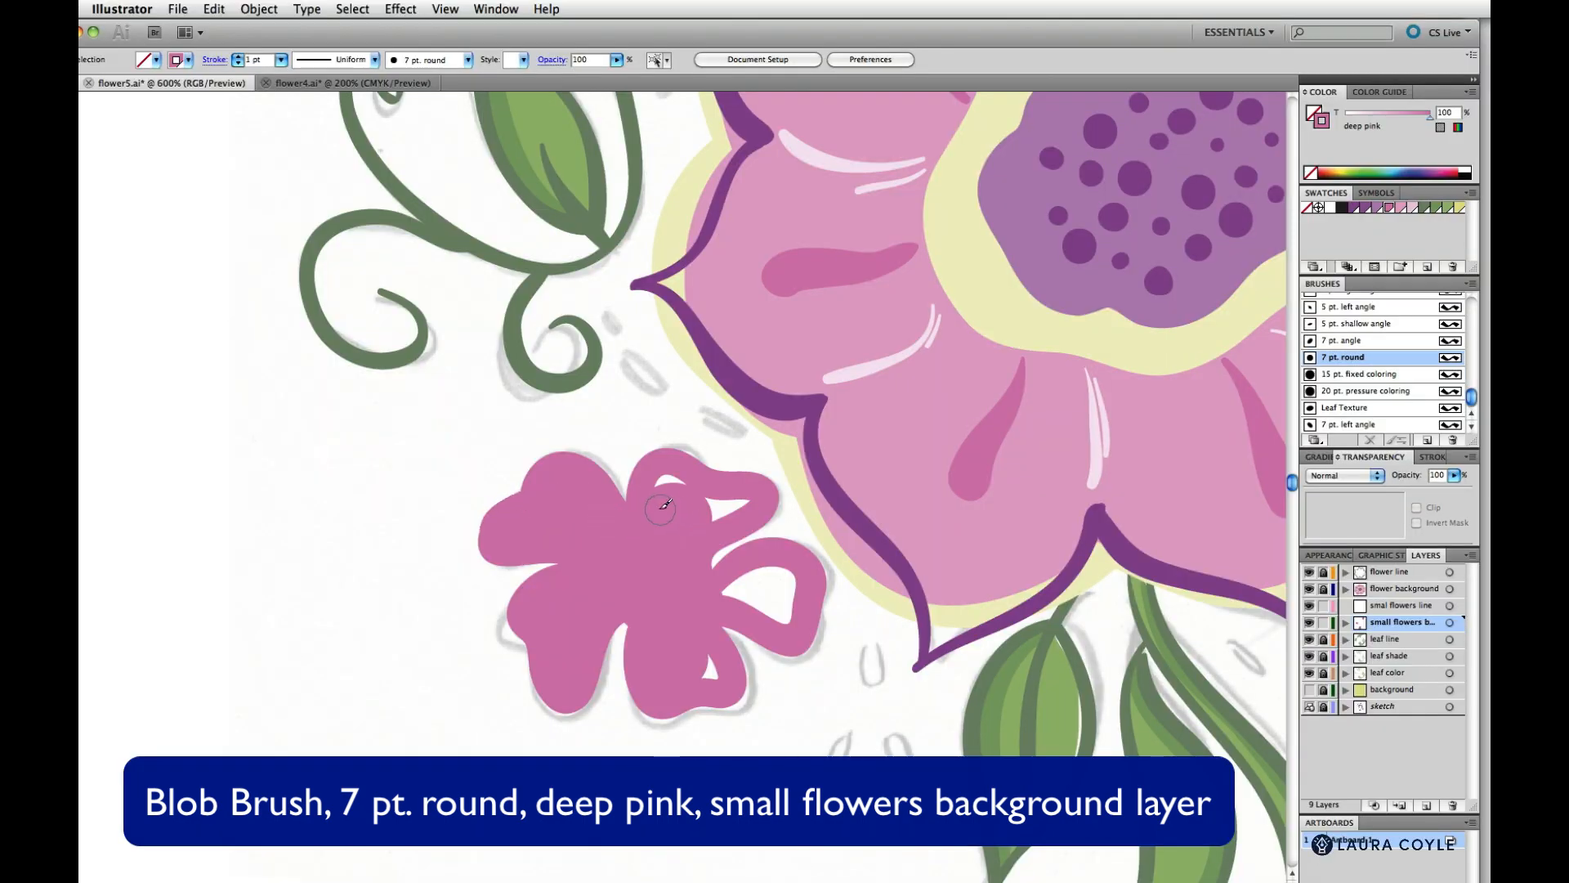
pyautogui.moveTo(665, 505)
pyautogui.mouseDown()
pyautogui.moveTo(744, 585)
pyautogui.moveTo(681, 655)
pyautogui.moveTo(712, 677)
pyautogui.moveTo(718, 619)
pyautogui.mouseUp()
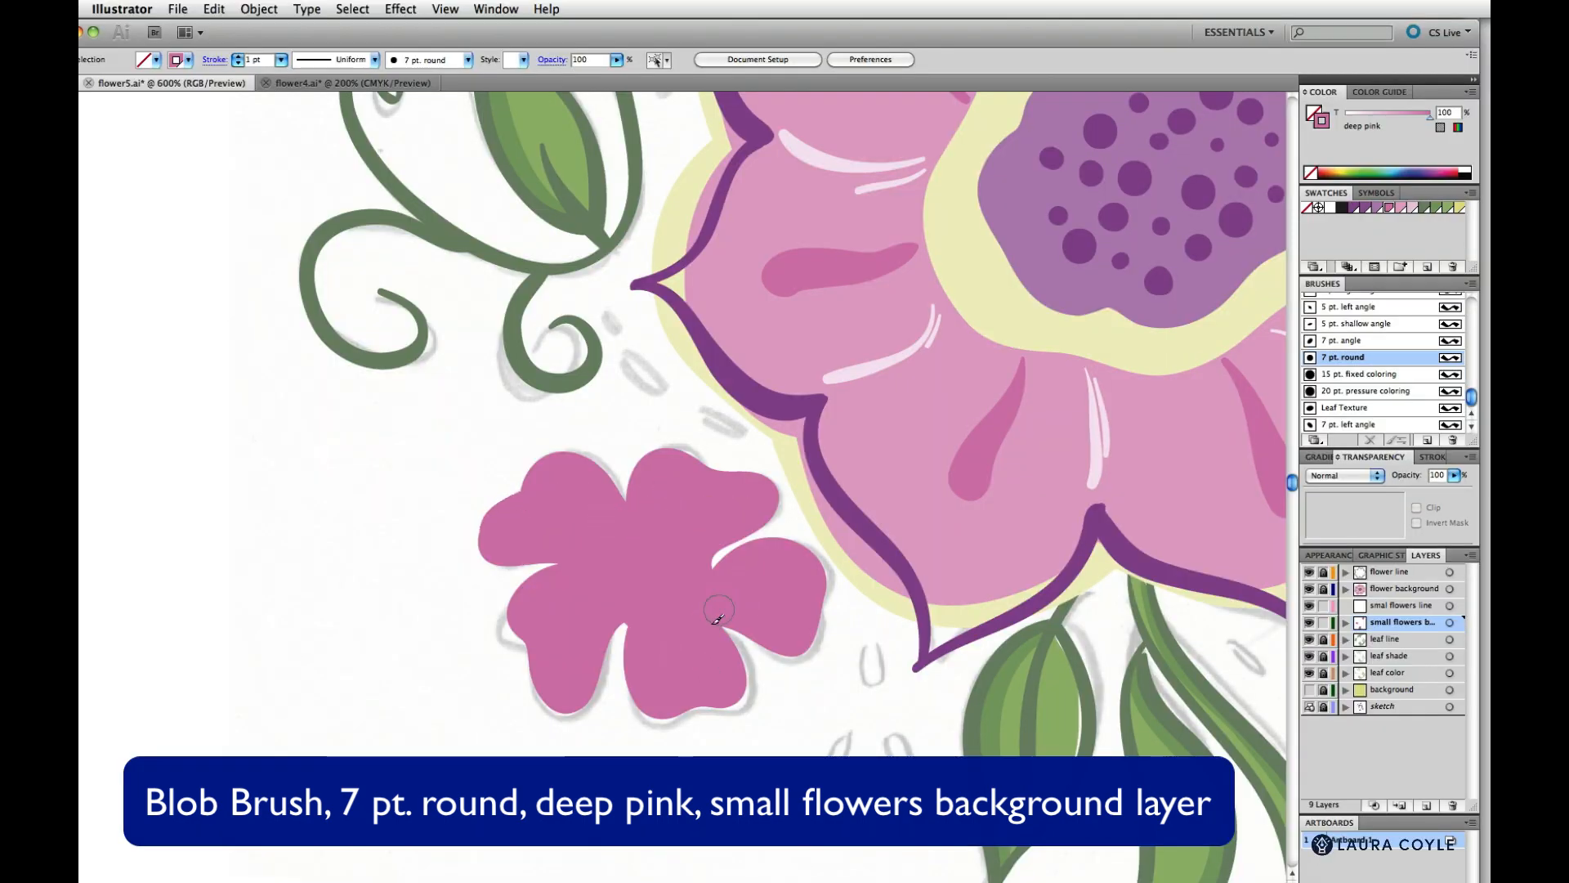
# - Paint the petaled flower beside the purple tulip solid deep pink
pyautogui.moveTo(904, 483)
pyautogui.mouseDown()
pyautogui.moveTo(778, 615)
pyautogui.moveTo(482, 817)
pyautogui.mouseUp()
pyautogui.moveTo(864, 354)
pyautogui.mouseDown()
pyautogui.moveTo(949, 536)
pyautogui.moveTo(546, 406)
pyautogui.moveTo(456, 275)
pyautogui.mouseUp()
pyautogui.moveTo(846, 442)
pyautogui.mouseDown()
pyautogui.moveTo(844, 470)
pyautogui.moveTo(849, 439)
pyautogui.moveTo(809, 392)
pyautogui.moveTo(858, 409)
pyautogui.moveTo(907, 392)
pyautogui.mouseUp()
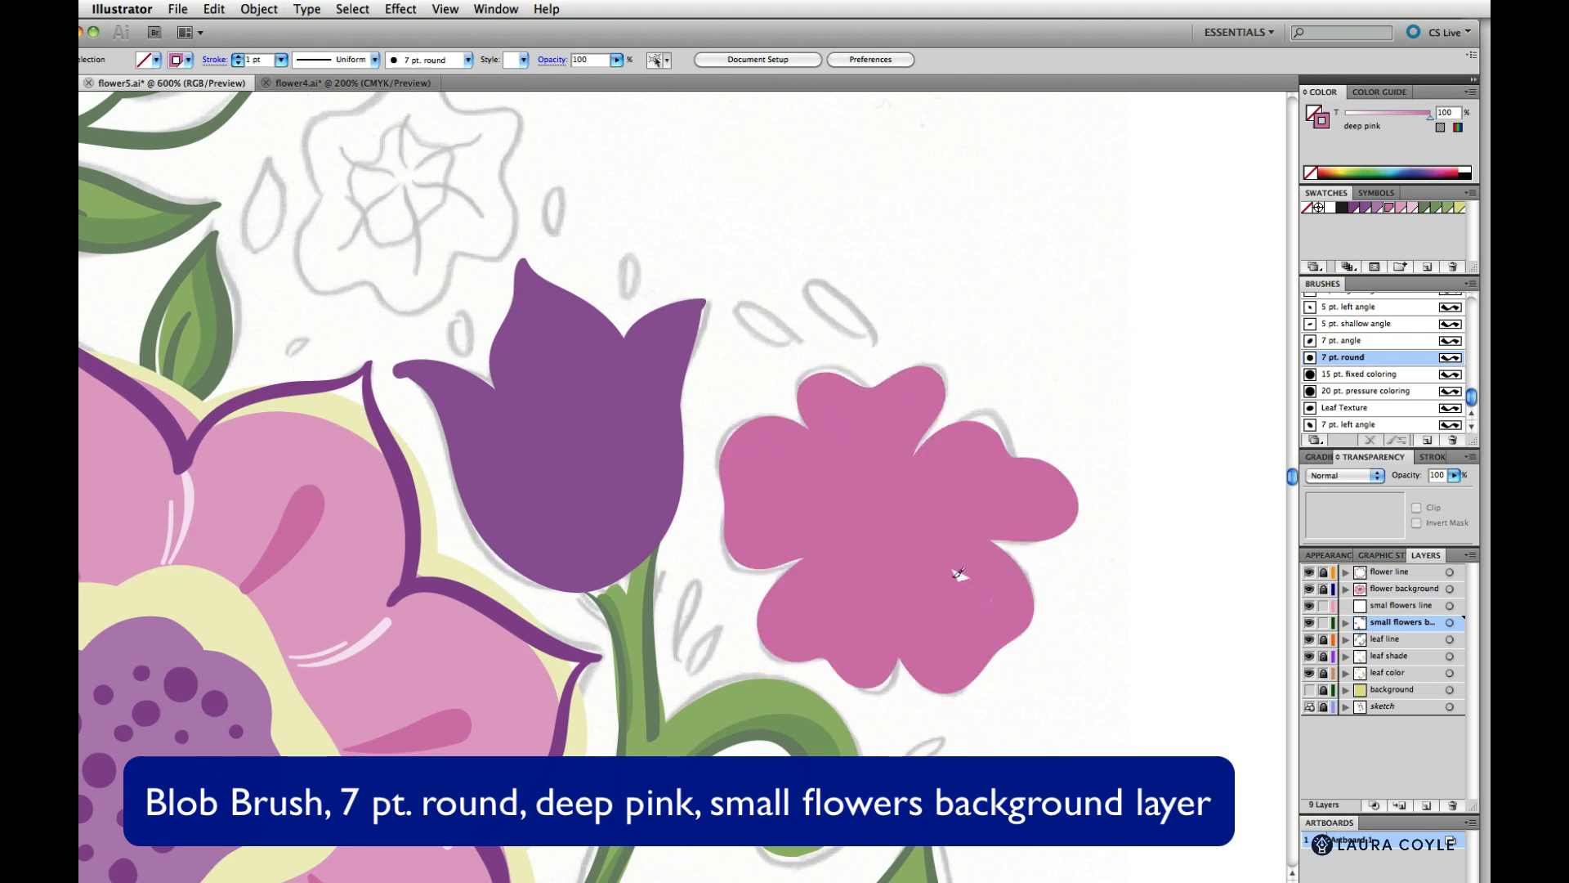
# - Paint the tiny star-shaped flower next to the hanging bell flower deep pink
pyautogui.press('super+minus')
pyautogui.press('super+minus')
pyautogui.press('super+minus')
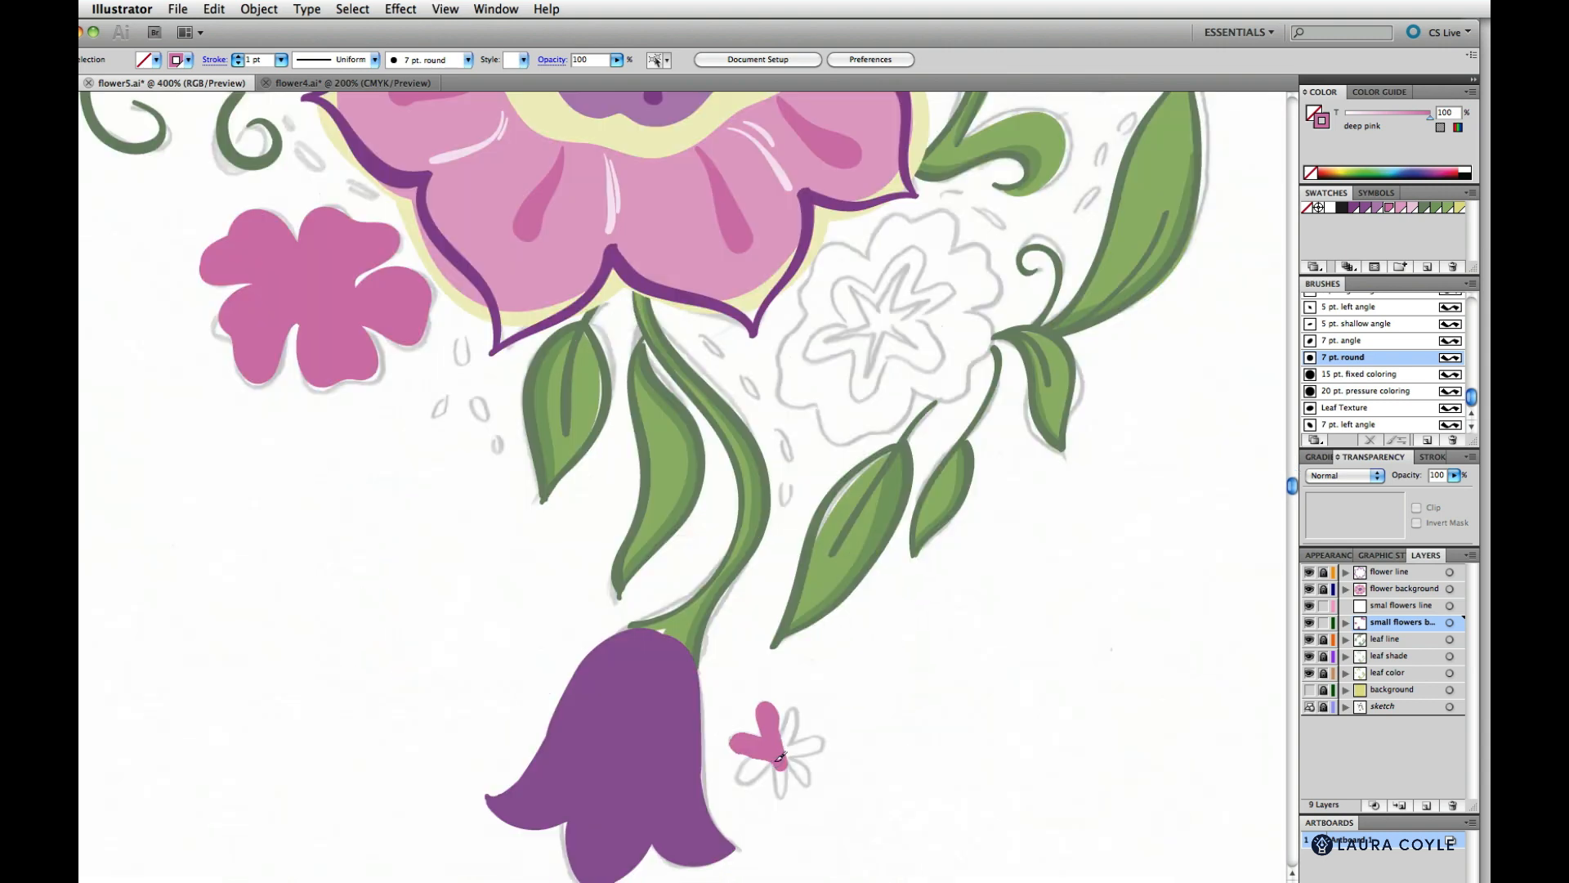
pyautogui.moveTo(767, 756)
pyautogui.mouseDown()
pyautogui.moveTo(745, 777)
pyautogui.moveTo(792, 761)
pyautogui.moveTo(776, 786)
pyautogui.moveTo(804, 732)
pyautogui.mouseUp()
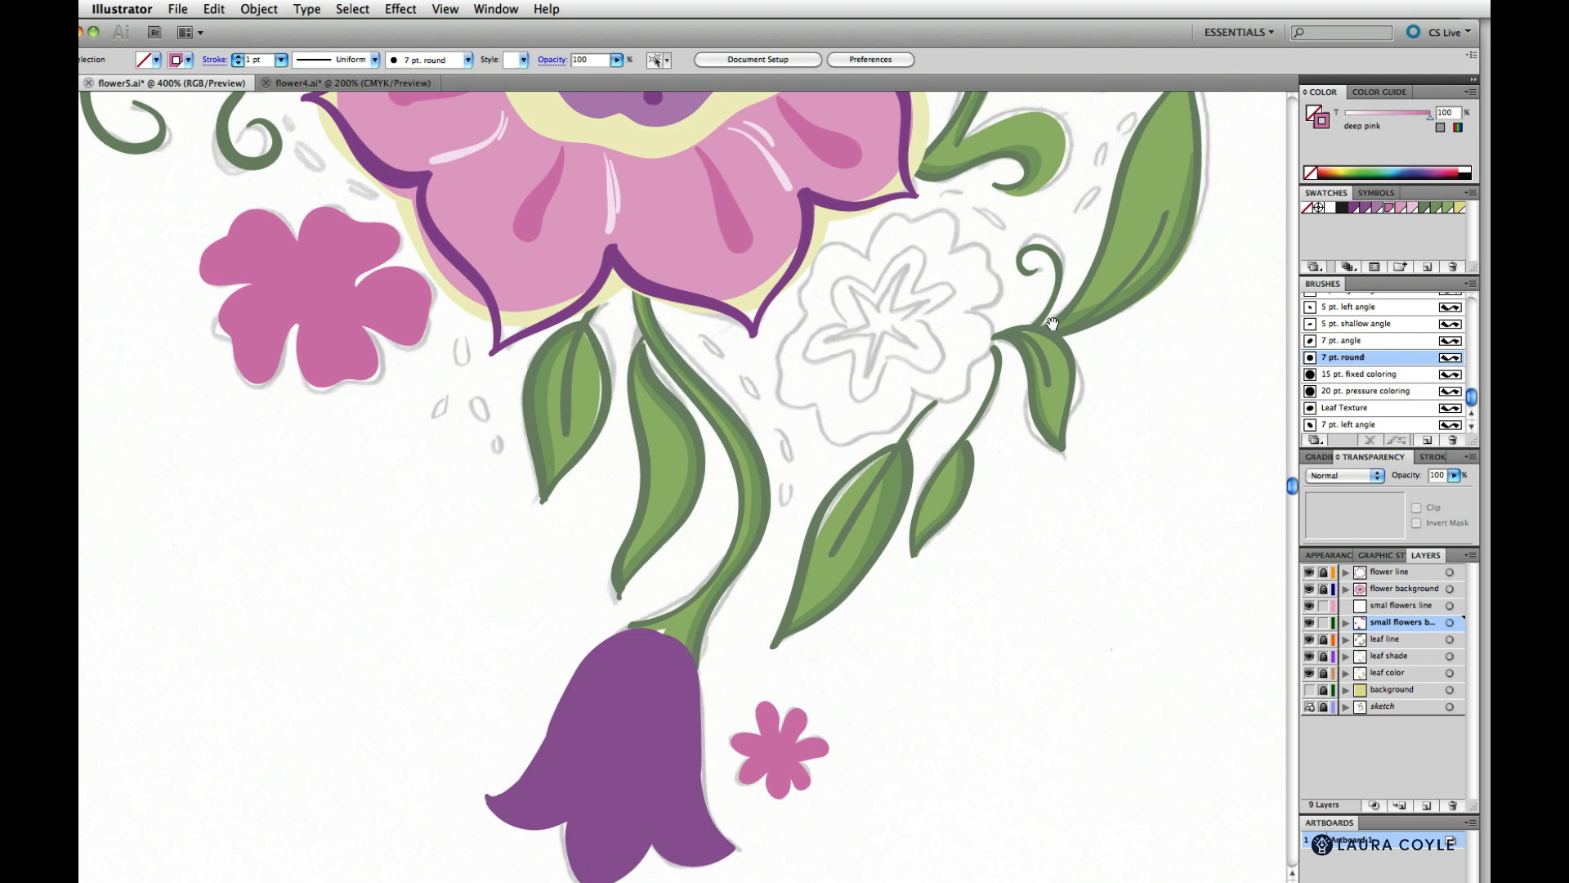
# - Paint the remaining two sketched flowers, above the tulip and below the large flower, solid green gold with the 7 pt. round brush
pyautogui.moveTo(1059, 353); pyautogui.dragTo(1026, 601)
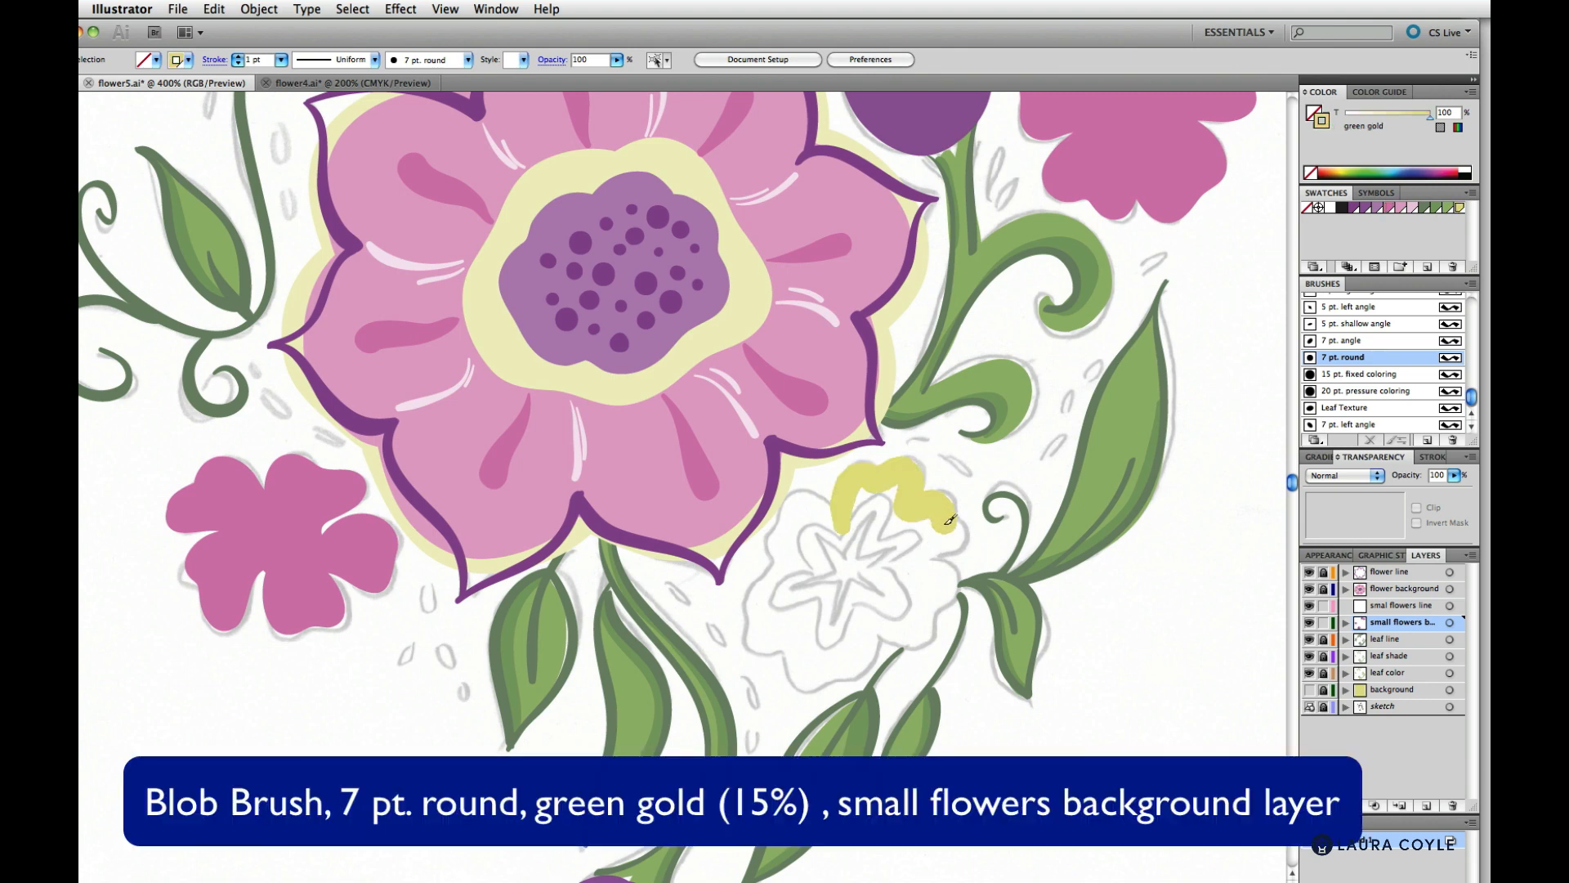
pyautogui.moveTo(953, 530)
pyautogui.mouseDown()
pyautogui.moveTo(923, 631)
pyautogui.moveTo(887, 621)
pyautogui.moveTo(813, 674)
pyautogui.moveTo(757, 612)
pyautogui.moveTo(797, 504)
pyautogui.moveTo(830, 501)
pyautogui.moveTo(862, 556)
pyautogui.moveTo(813, 556)
pyautogui.moveTo(846, 551)
pyautogui.moveTo(789, 600)
pyautogui.moveTo(818, 650)
pyautogui.moveTo(757, 598)
pyautogui.moveTo(768, 638)
pyautogui.moveTo(833, 634)
pyautogui.moveTo(879, 543)
pyautogui.mouseUp()
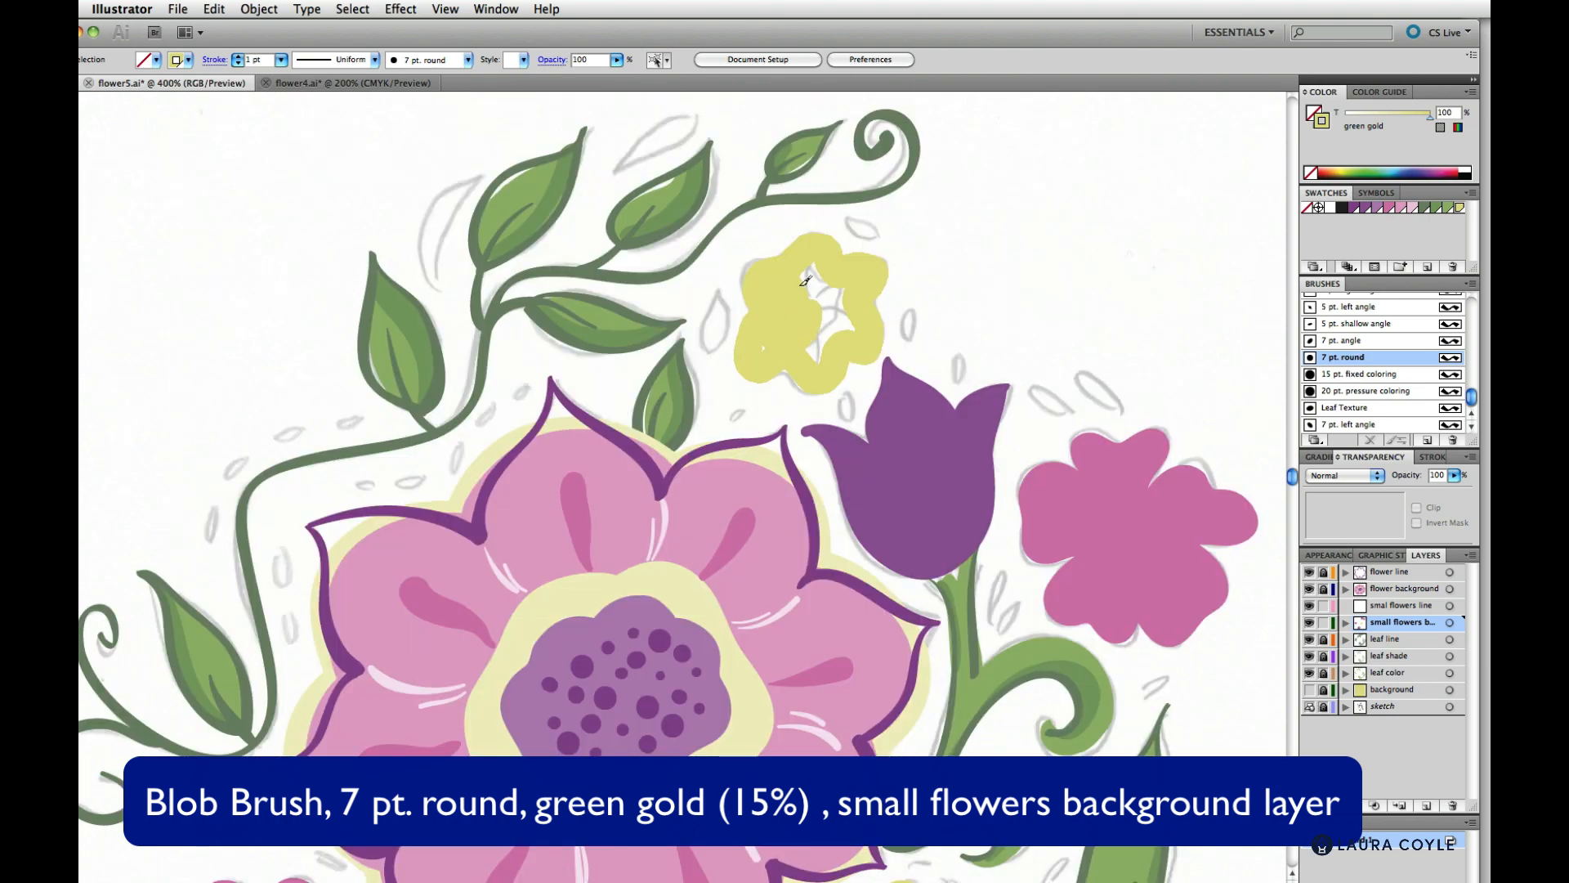
pyautogui.moveTo(805, 280)
pyautogui.mouseDown()
pyautogui.moveTo(766, 346)
pyautogui.moveTo(817, 266)
pyautogui.moveTo(824, 332)
pyautogui.moveTo(852, 331)
pyautogui.moveTo(828, 289)
pyautogui.mouseUp()
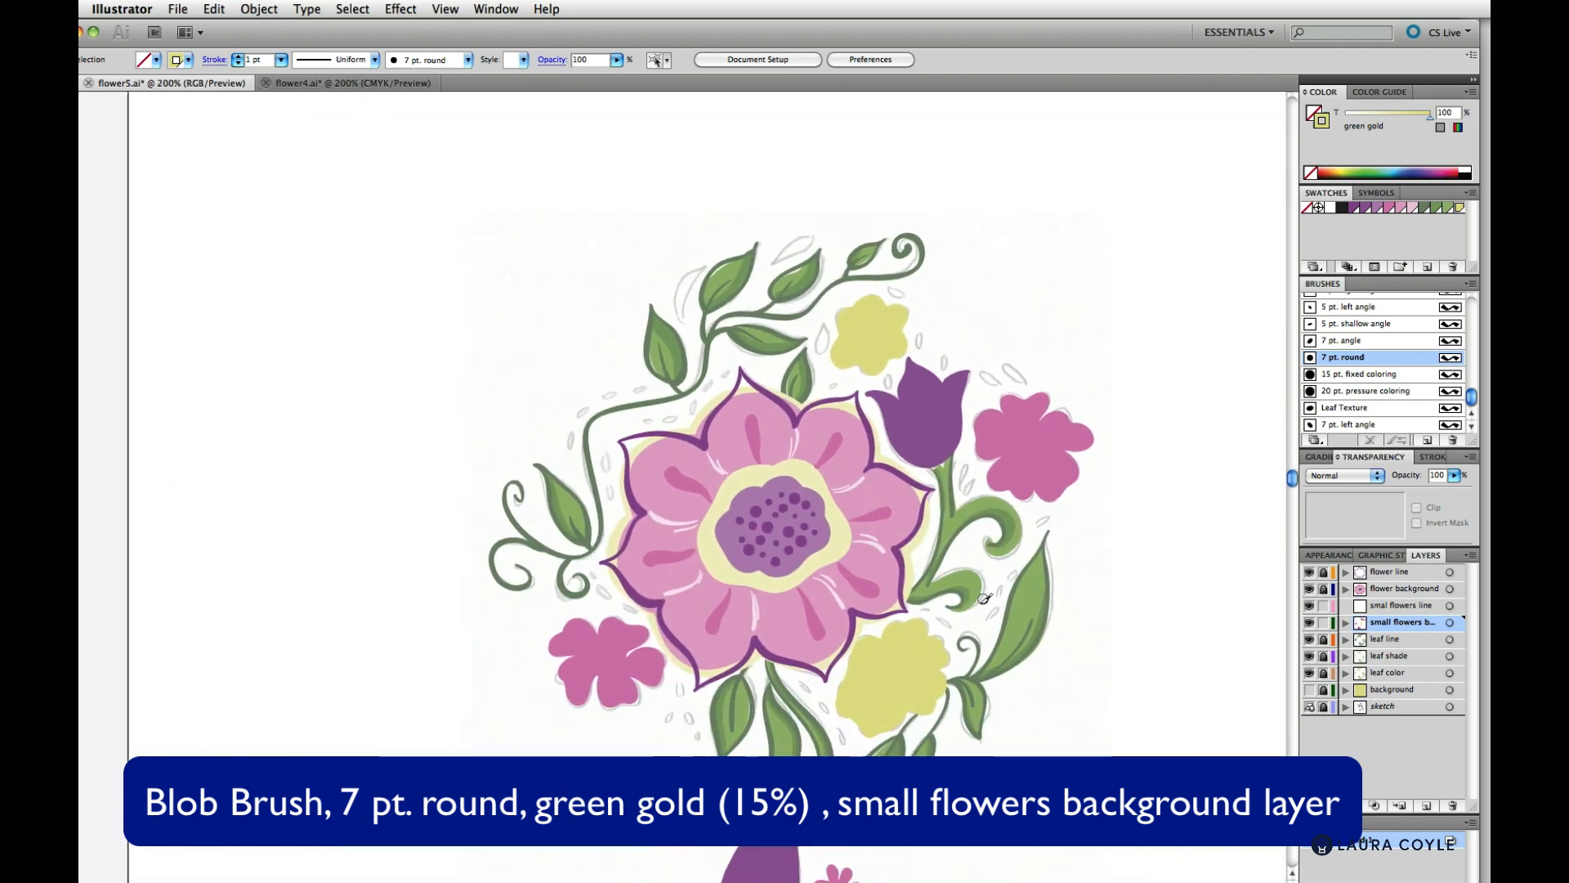
# - Select both green gold flowers and set their fill tint to 15%
pyautogui.press('v')
pyautogui.click(903, 676)
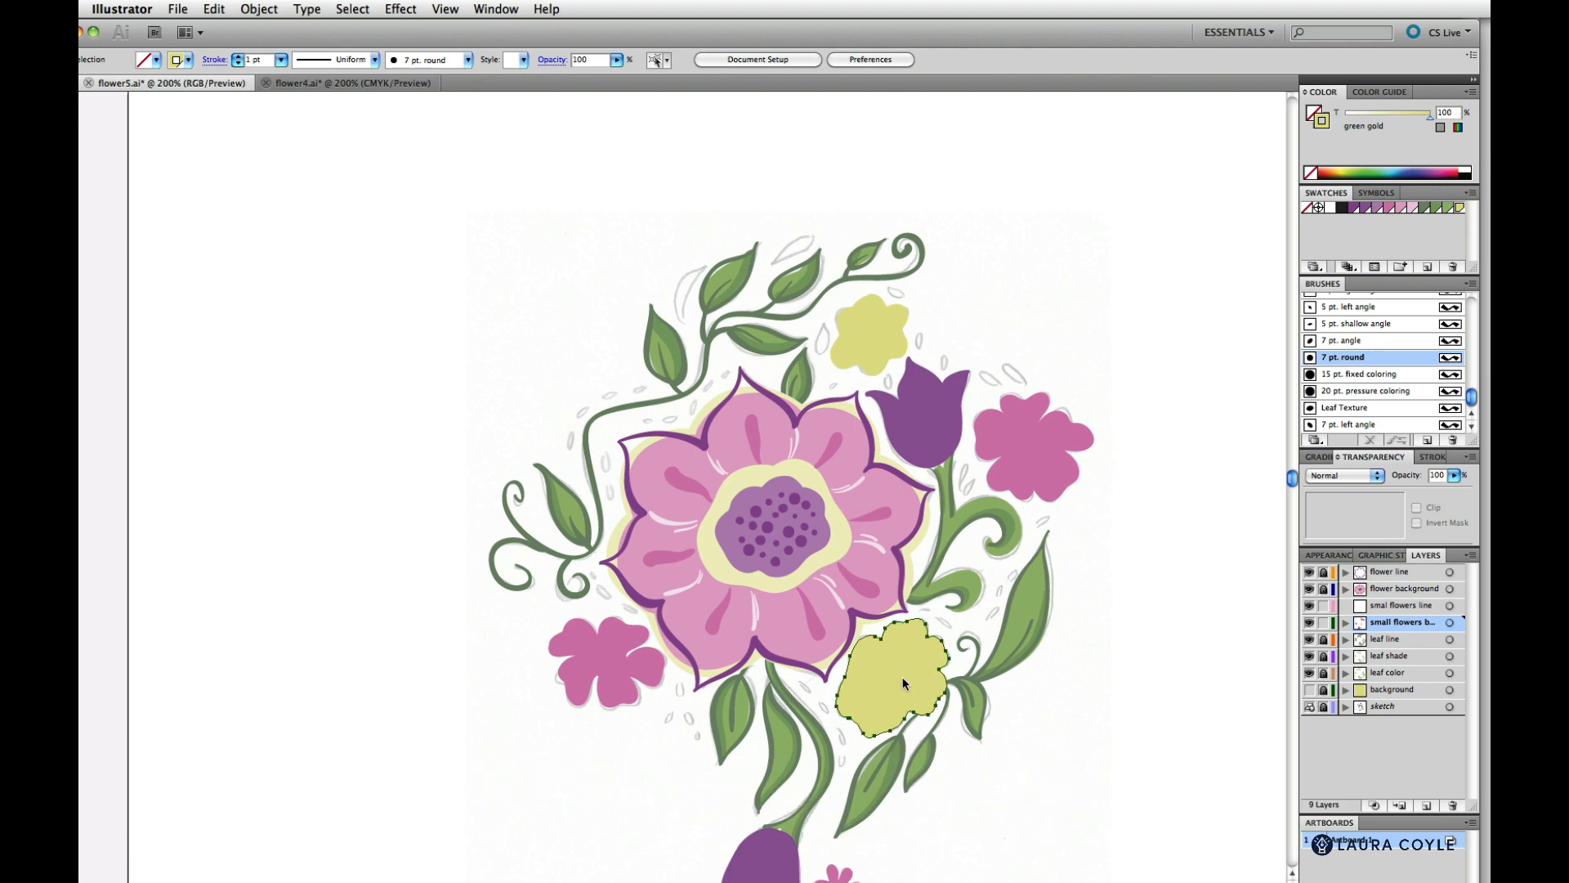
pyautogui.keyDown('shift'); pyautogui.click(866, 350); pyautogui.keyUp('shift')
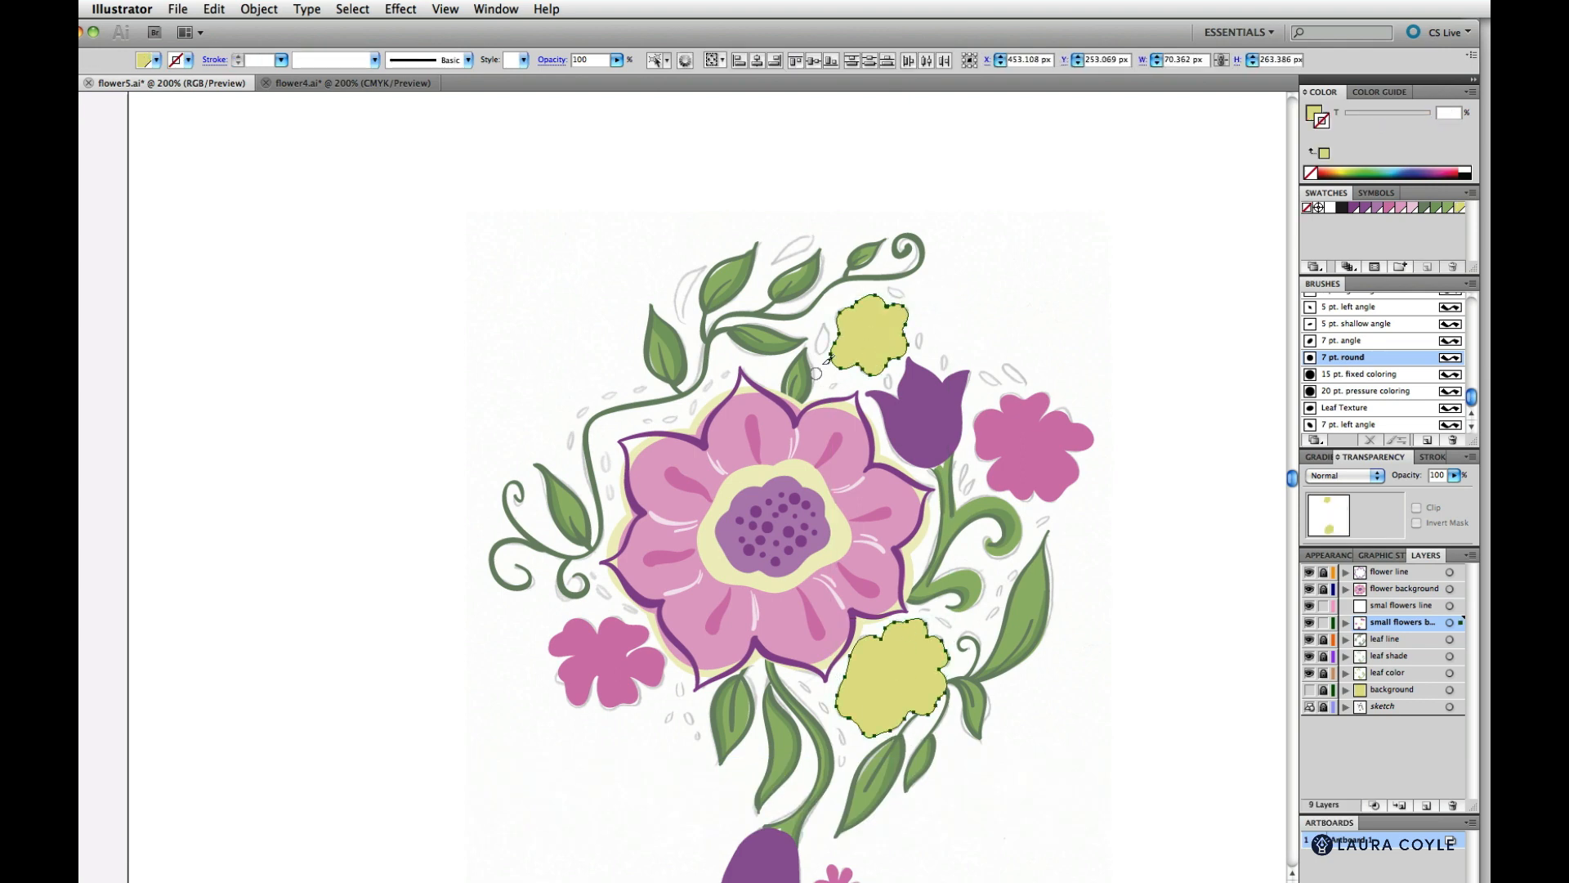
pyautogui.click(1316, 113)
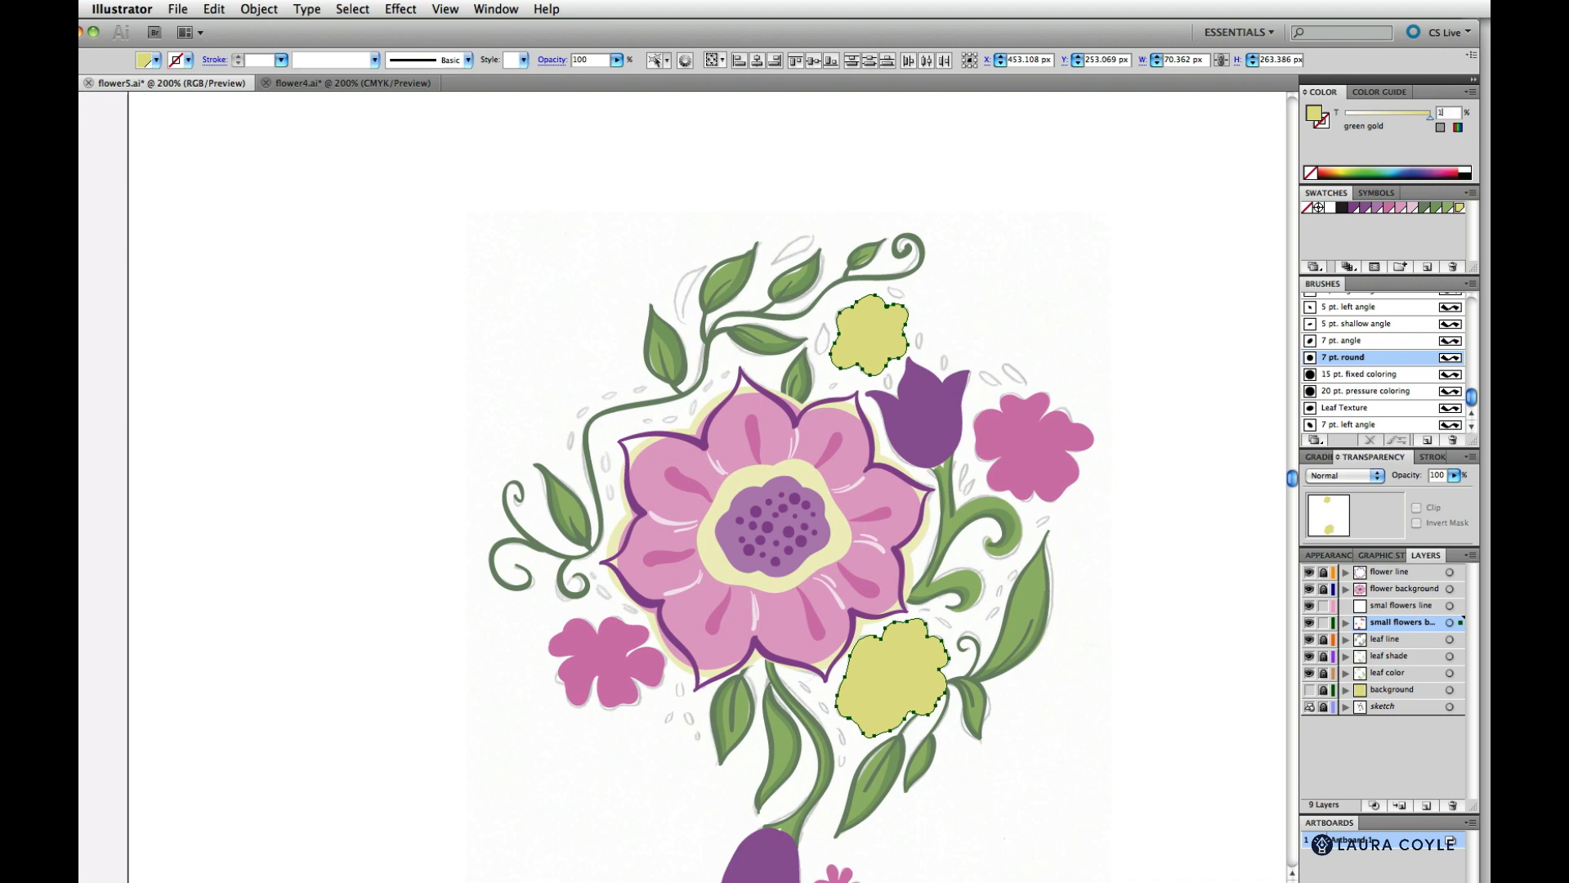
pyautogui.press('Return')
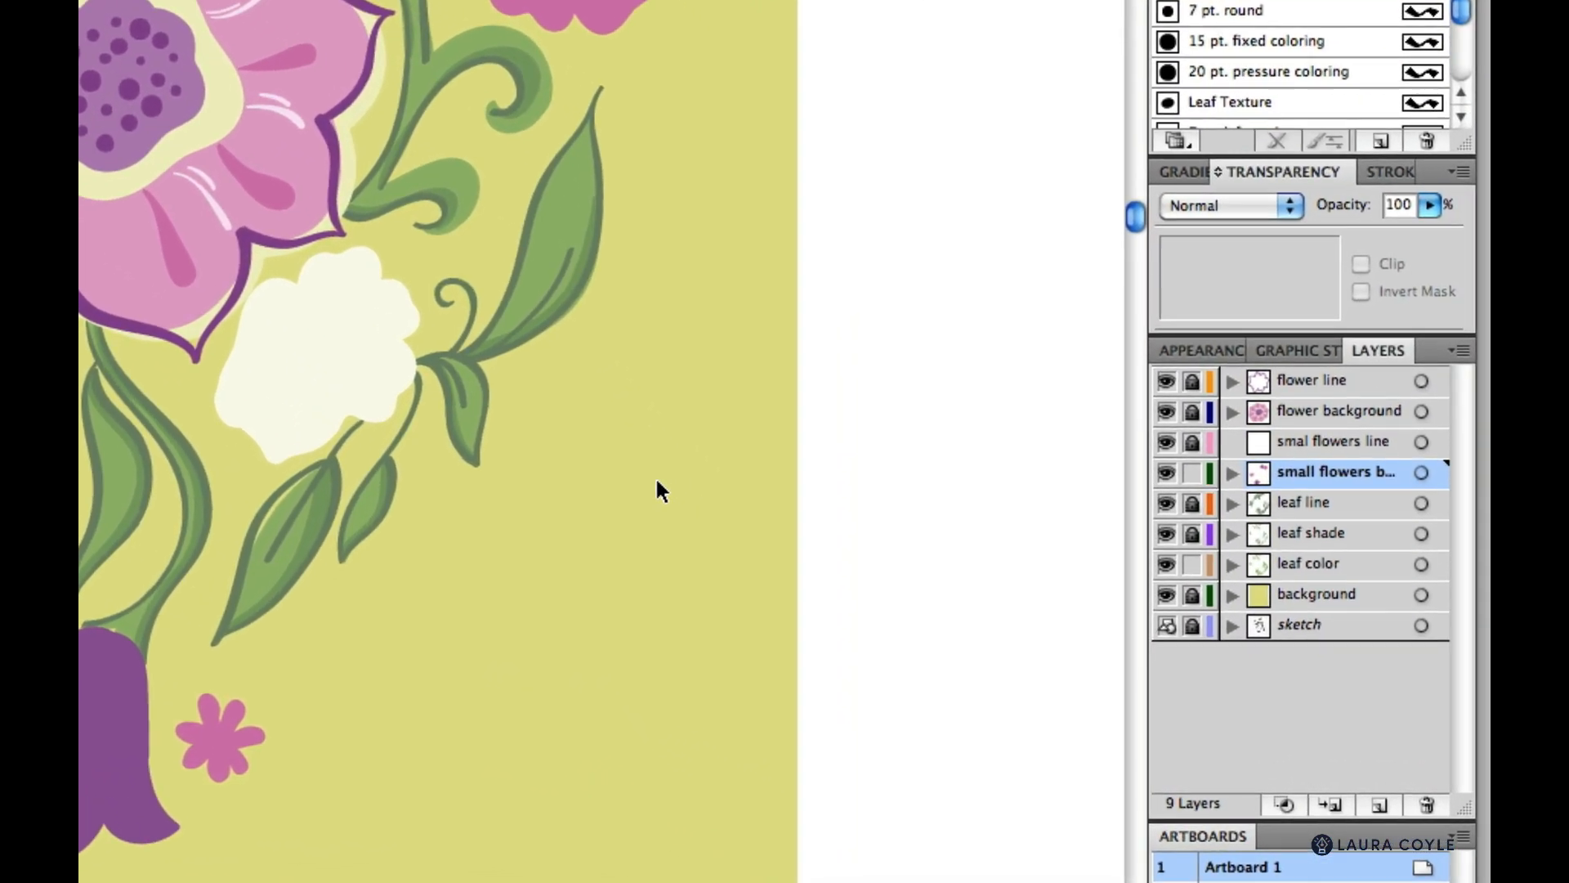
# - Unlock the background layer, set its opacity to 53%, relock it, and make the leaf color layer active
pyautogui.click(1193, 596)
pyautogui.click(1358, 594)
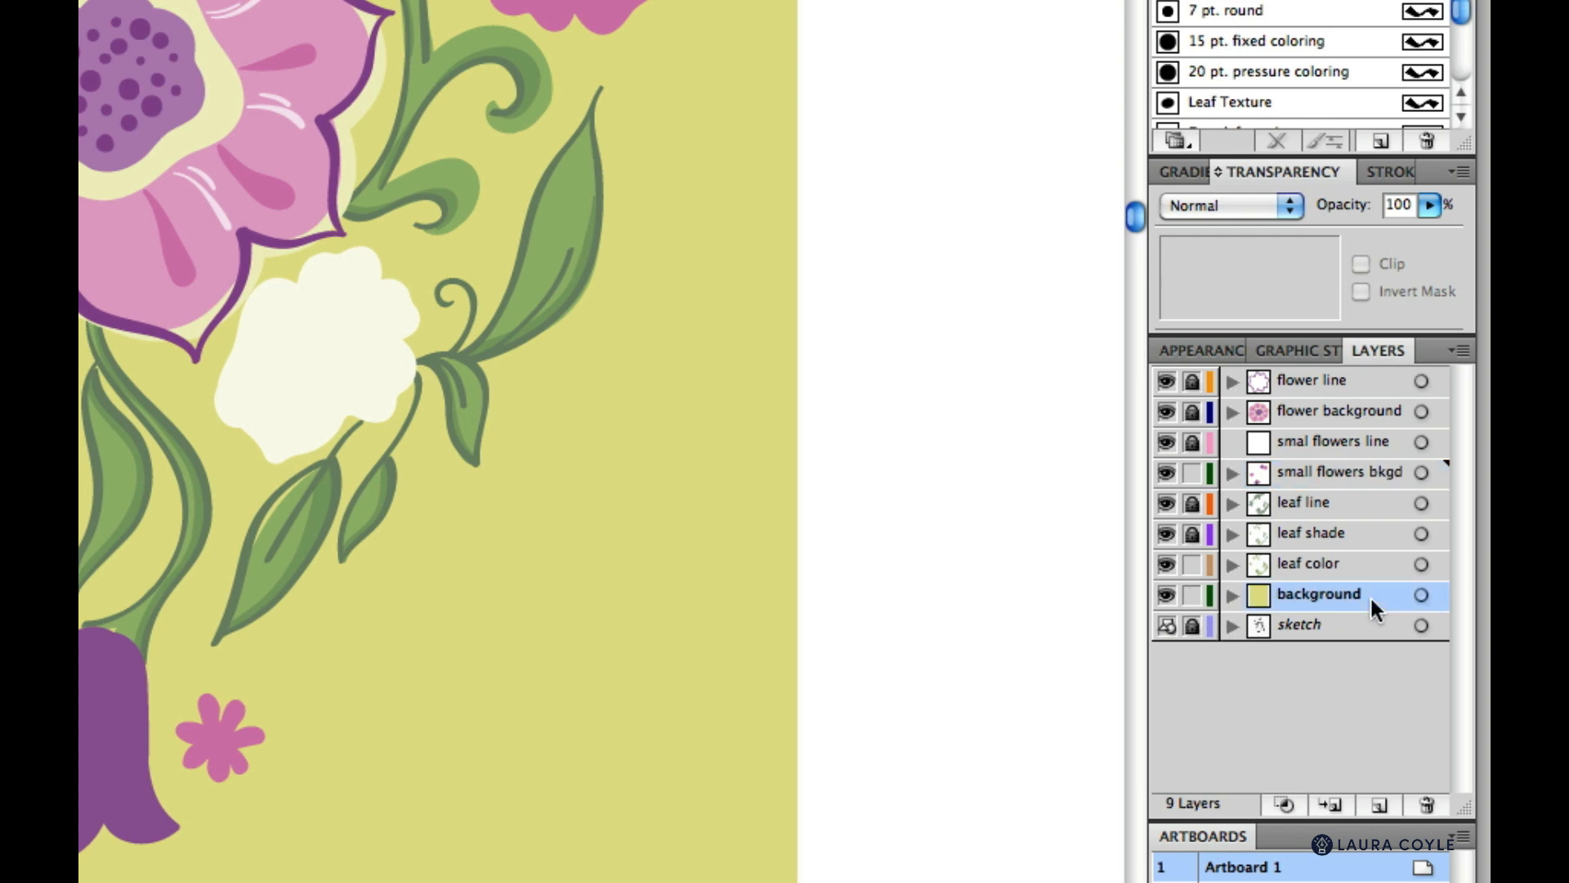
pyautogui.click(1421, 596)
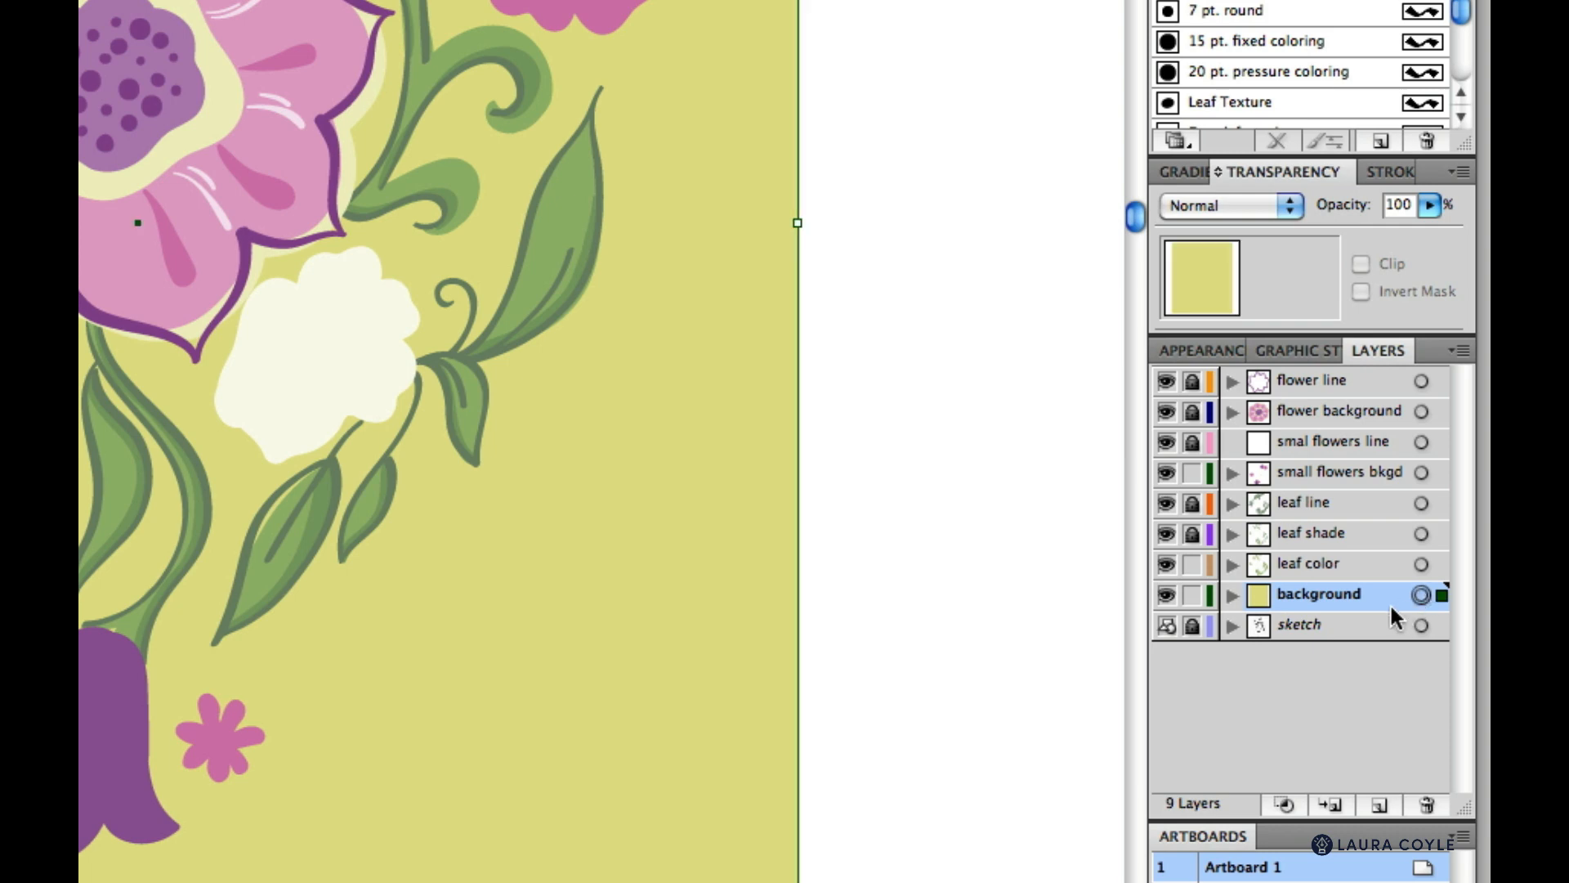
pyautogui.click(1429, 206)
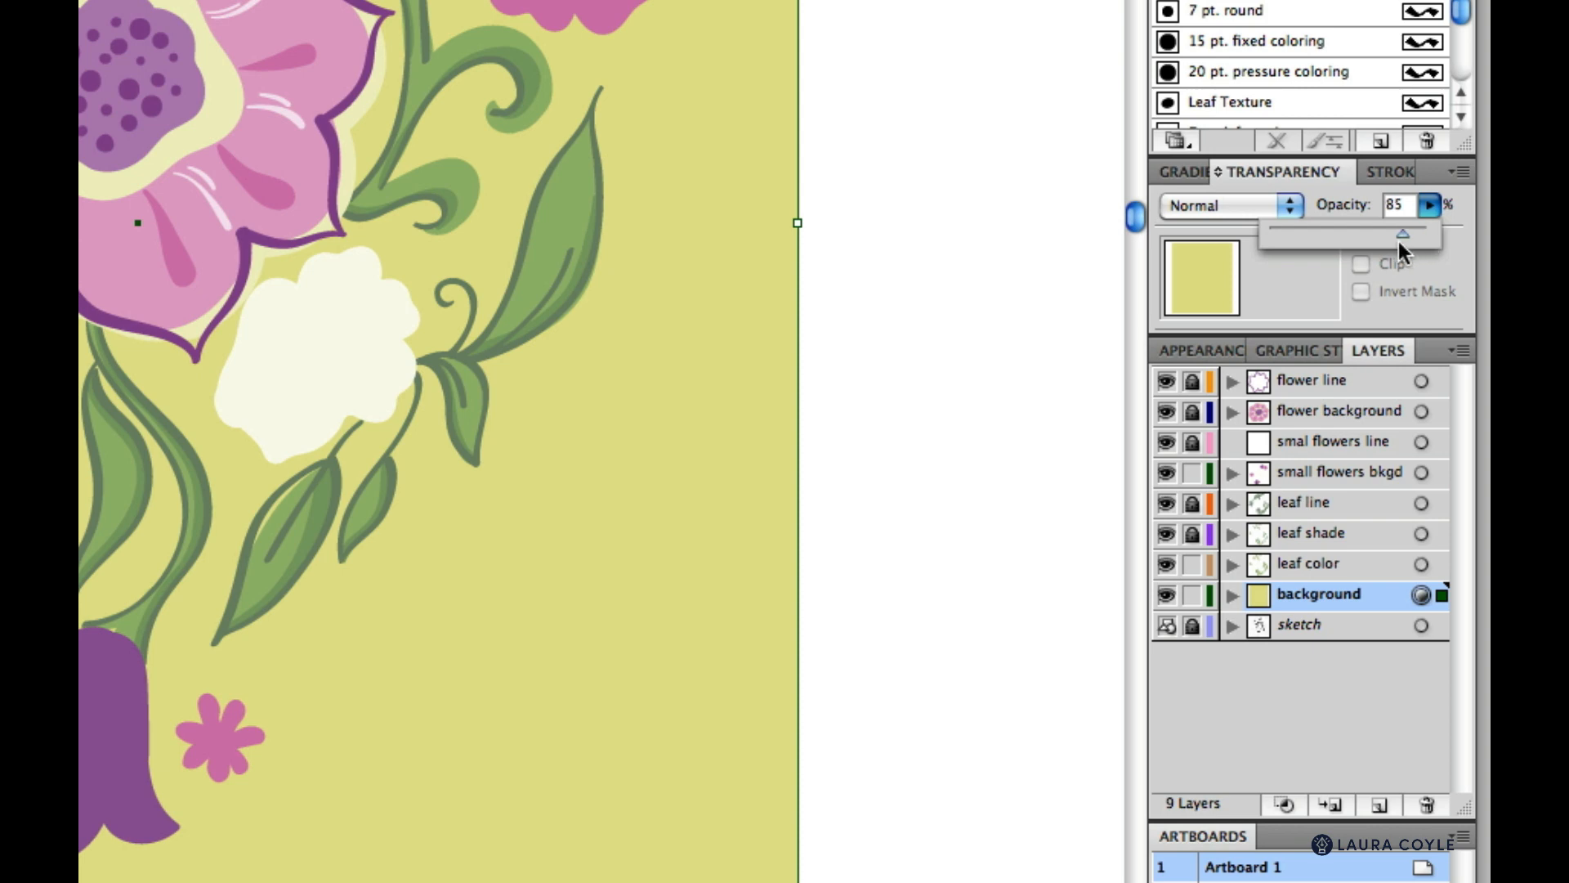
pyautogui.moveTo(1352, 249); pyautogui.dragTo(1356, 252)
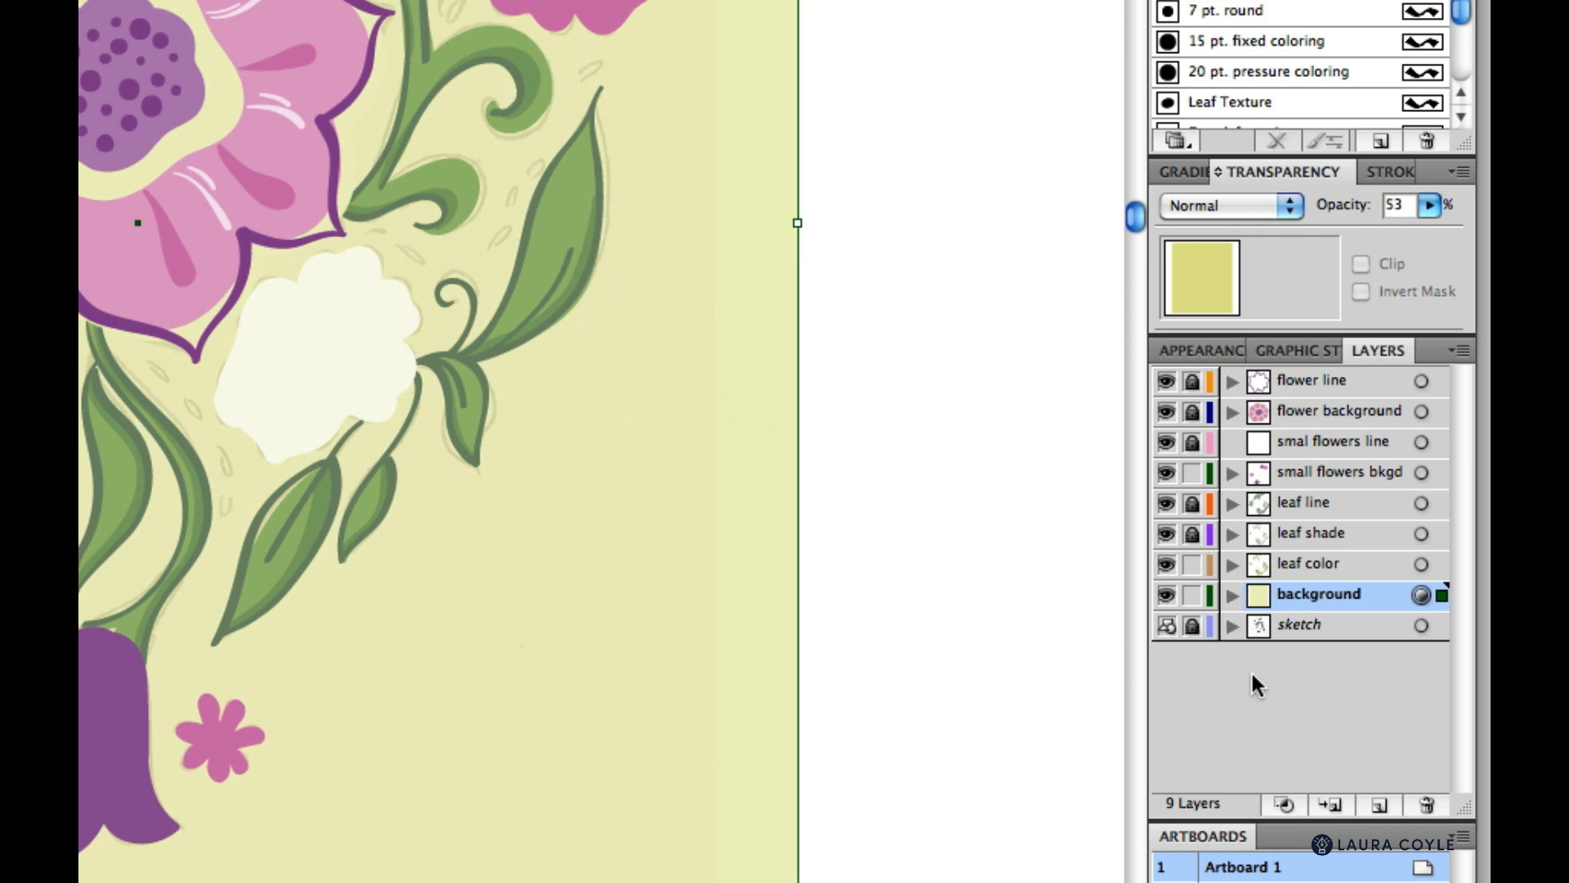
pyautogui.click(1192, 594)
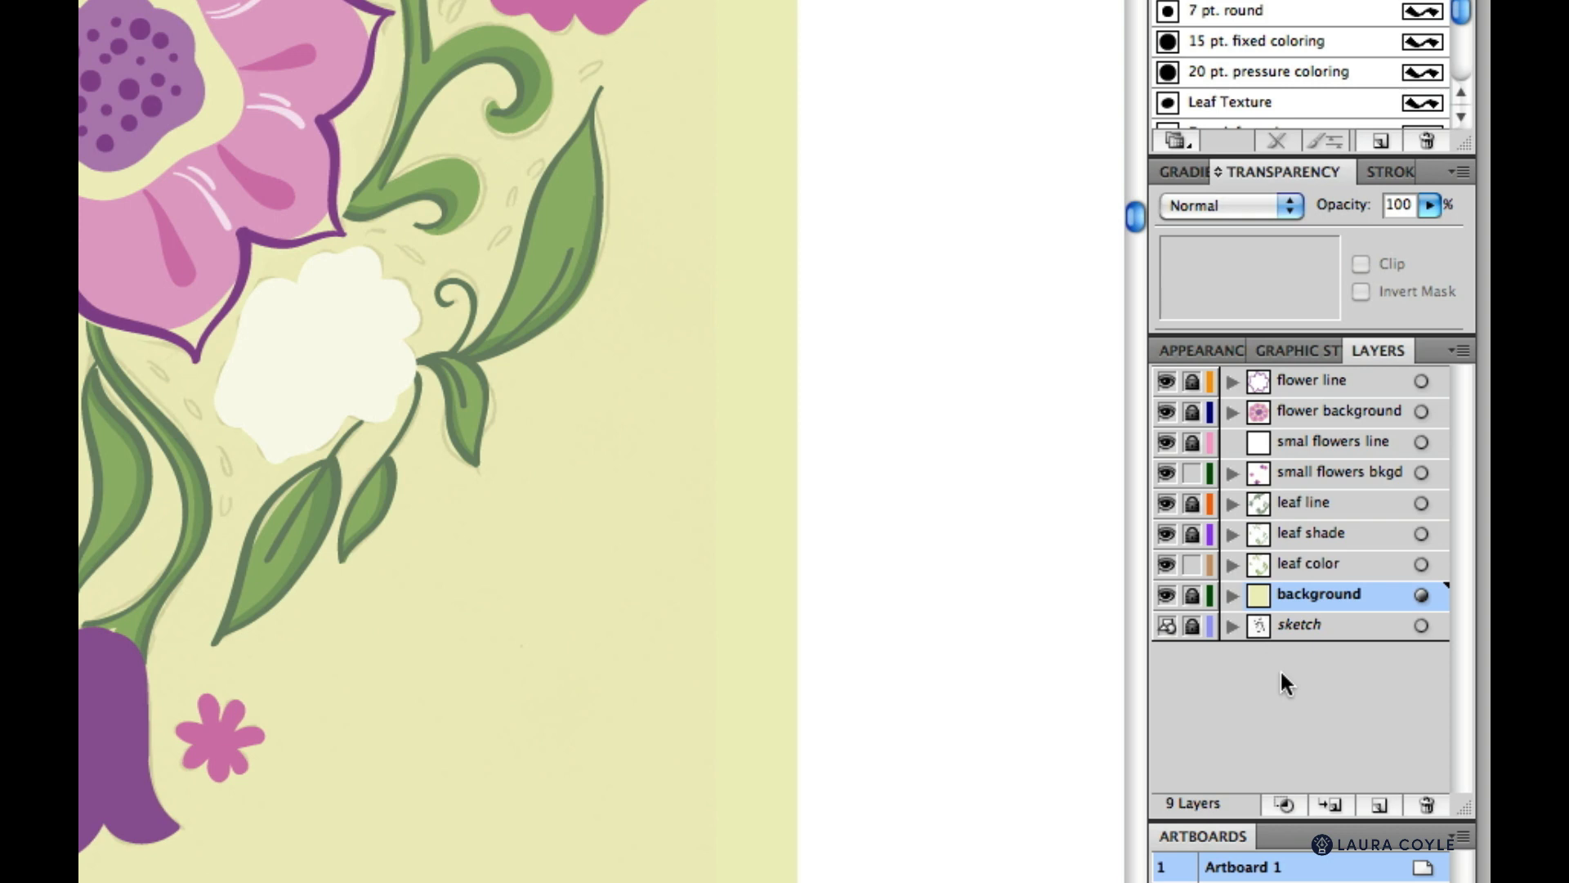
pyautogui.click(1314, 560)
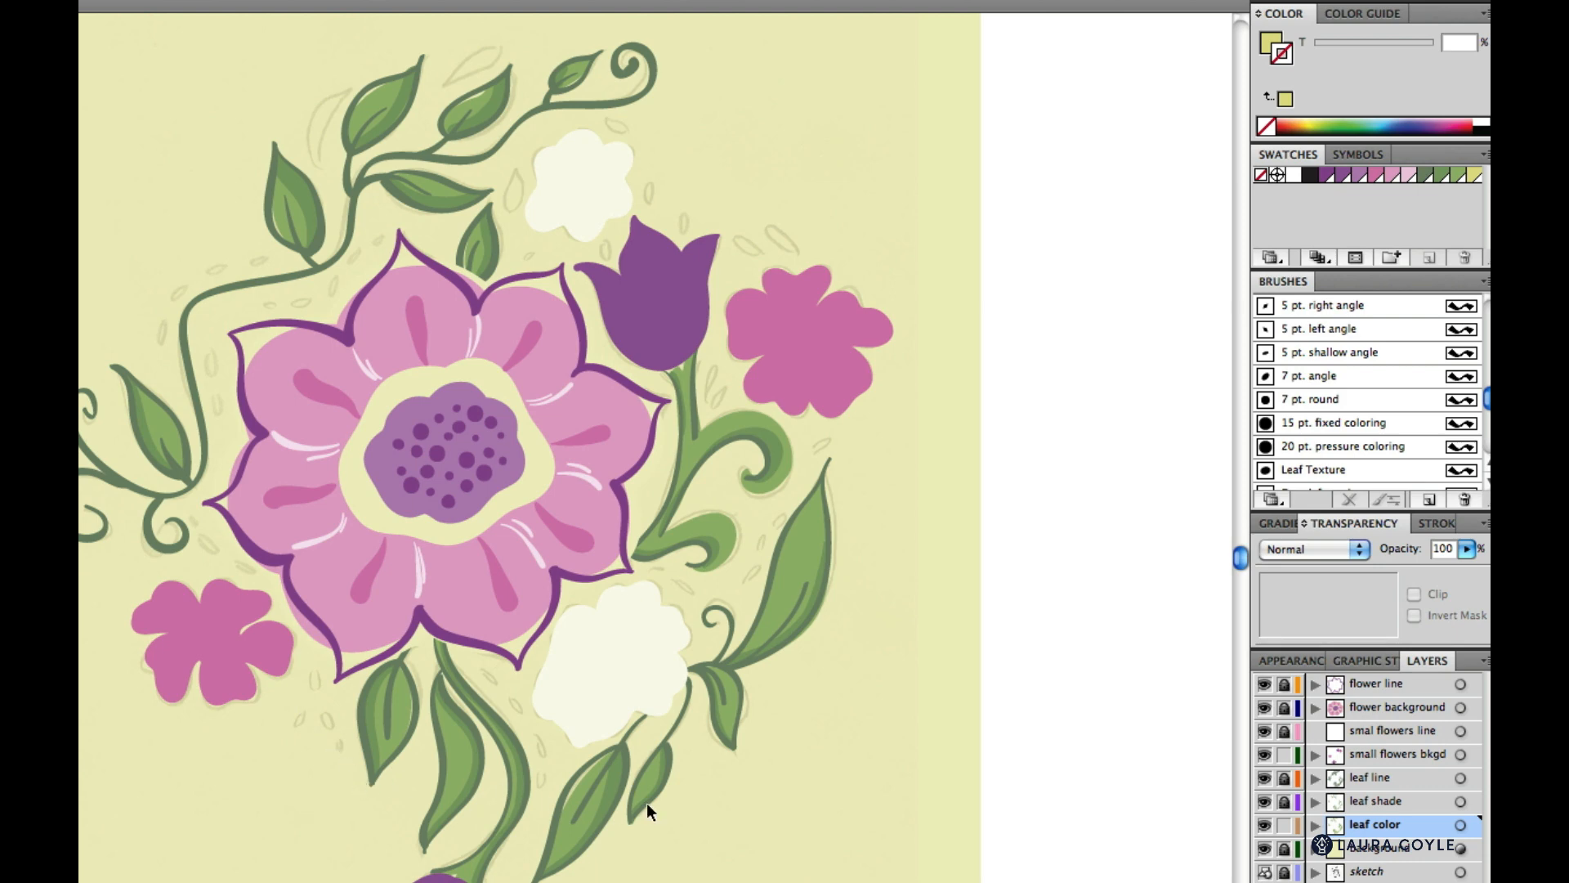
# - Set up the Paintbrush with a leaf green stroke and the Leaf Texture brush
pyautogui.press('b')
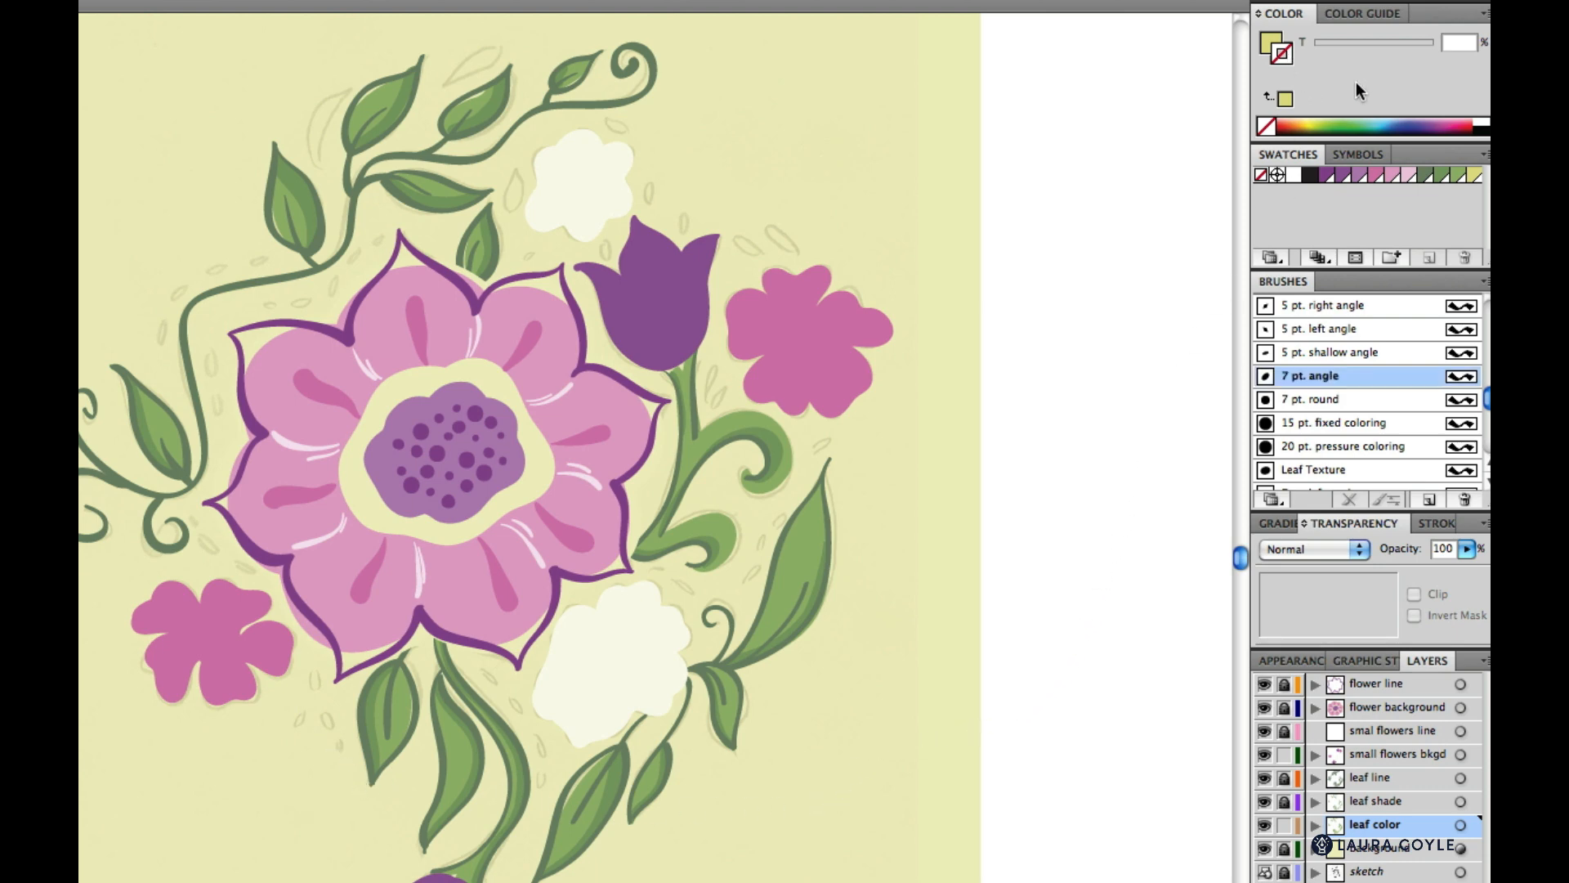
pyautogui.click(1458, 177)
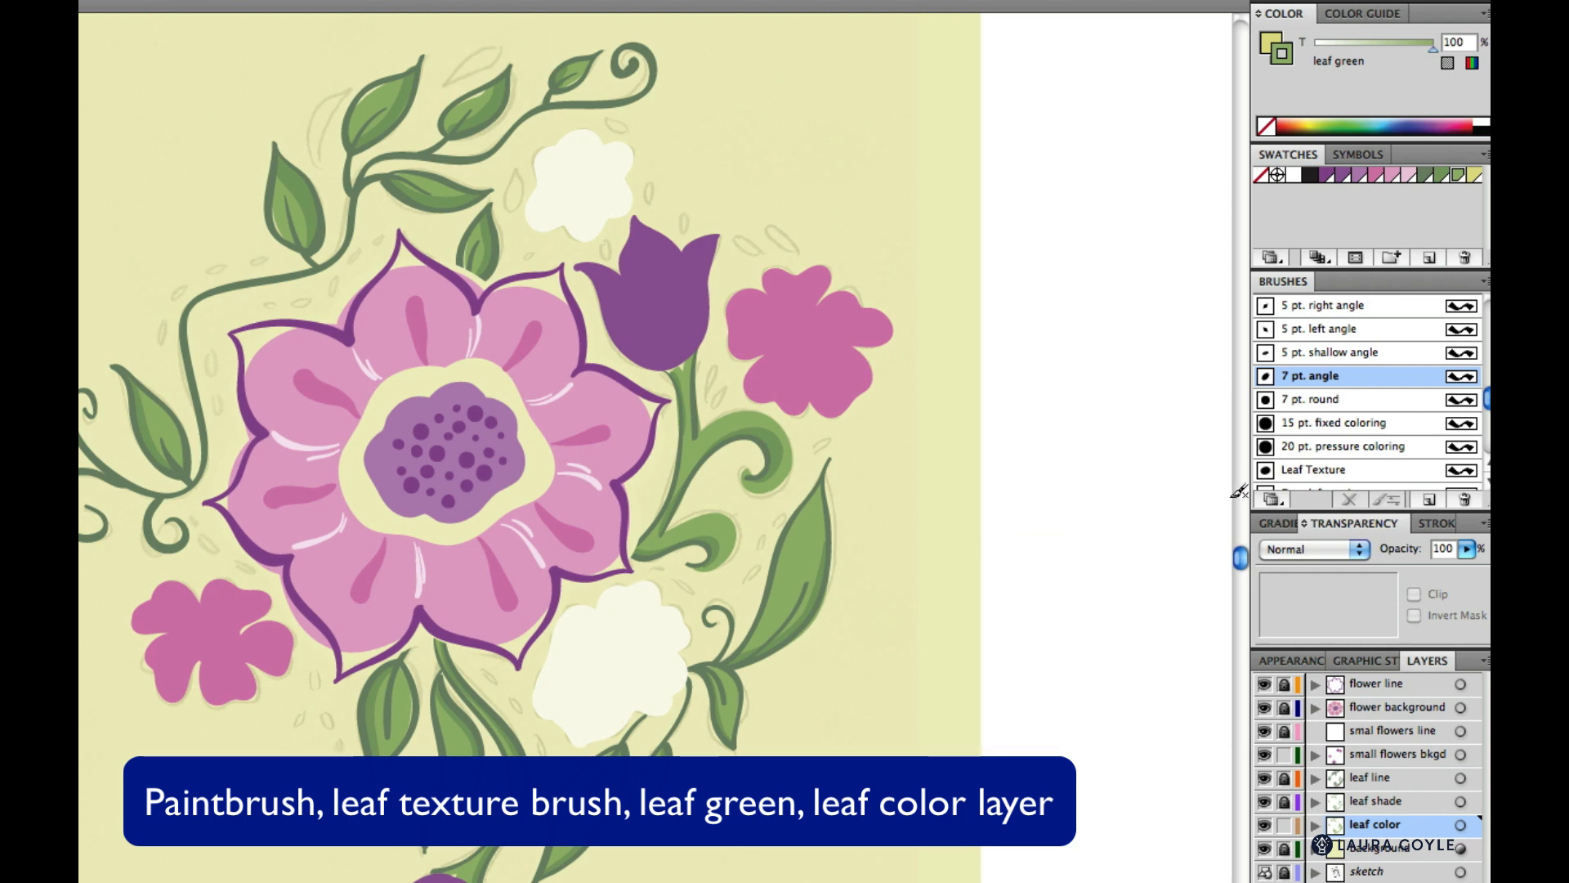
pyautogui.click(1367, 477)
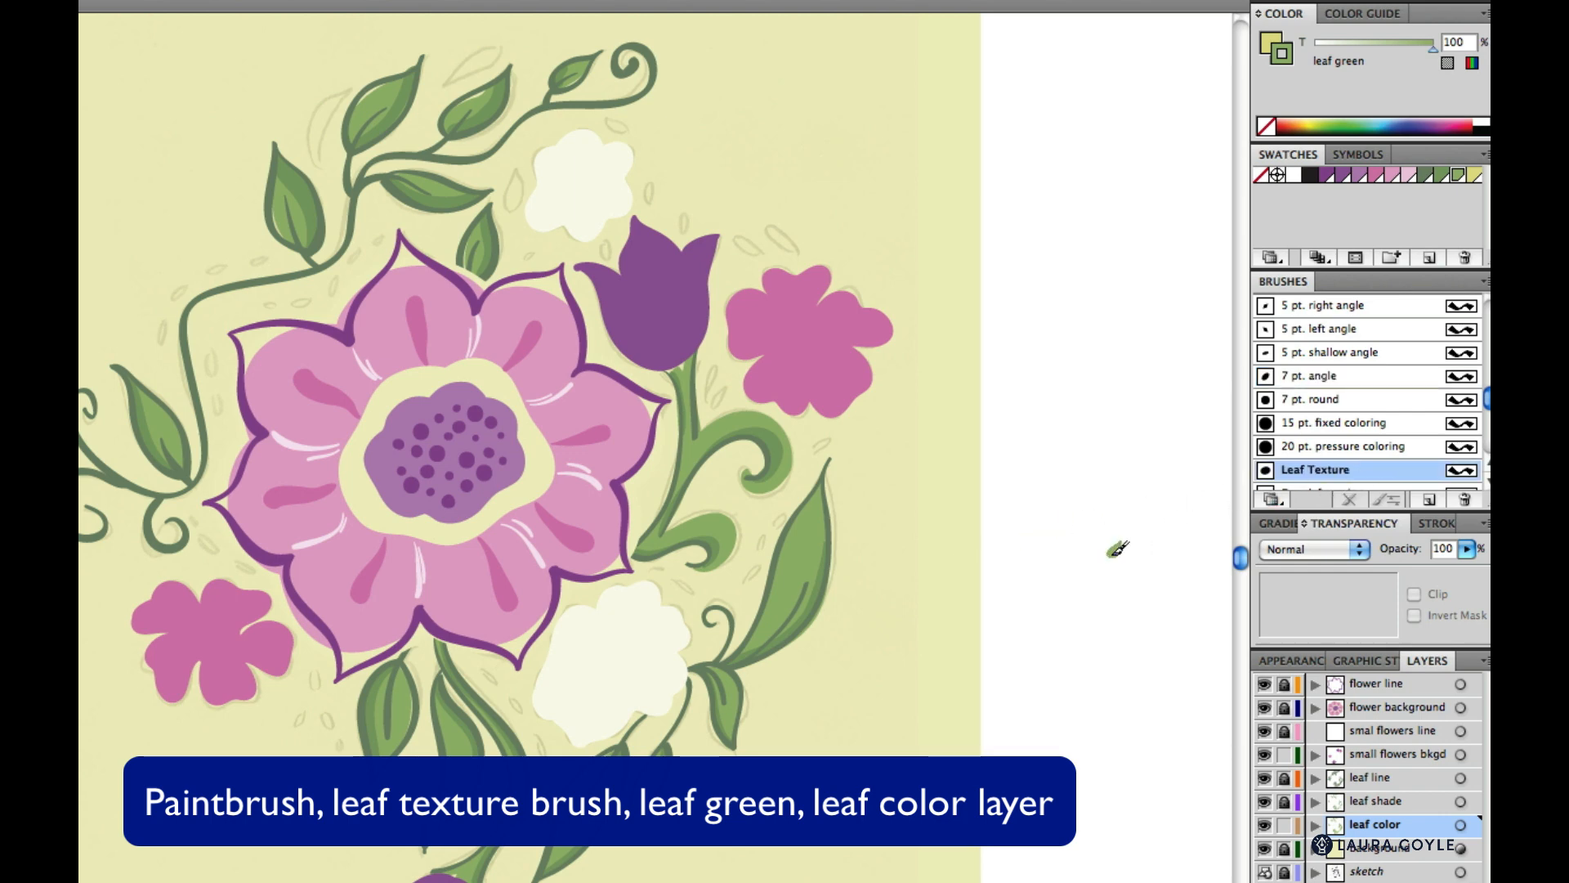
# - Paint four teardrop practice strokes on the blank area beside the artboard
pyautogui.moveTo(1118, 546); pyautogui.dragTo(1105, 587)
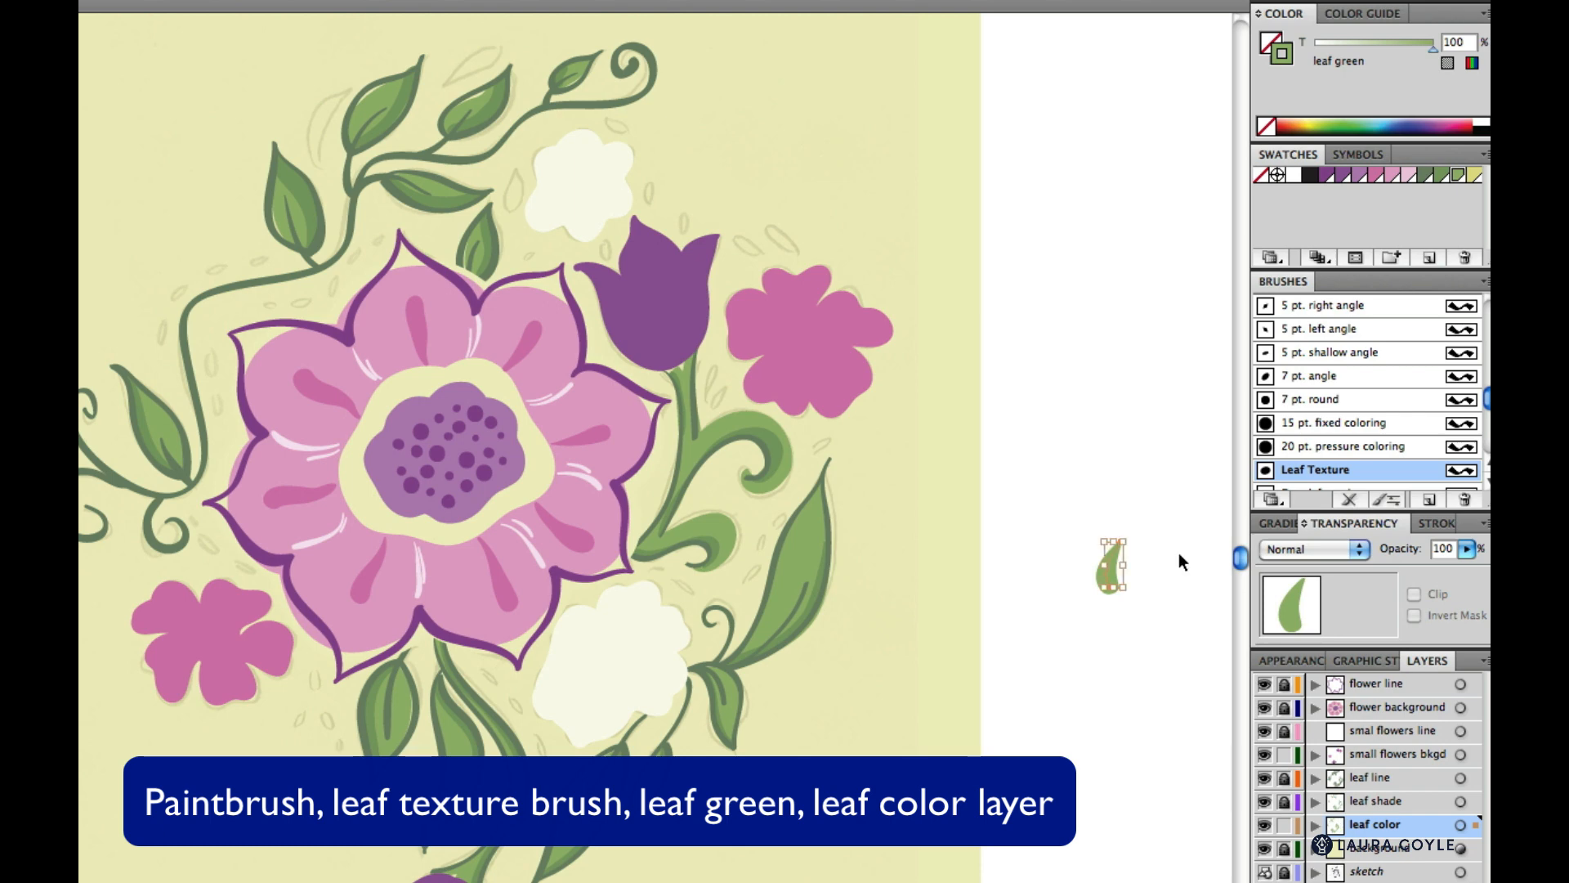
pyautogui.press('super+equal')
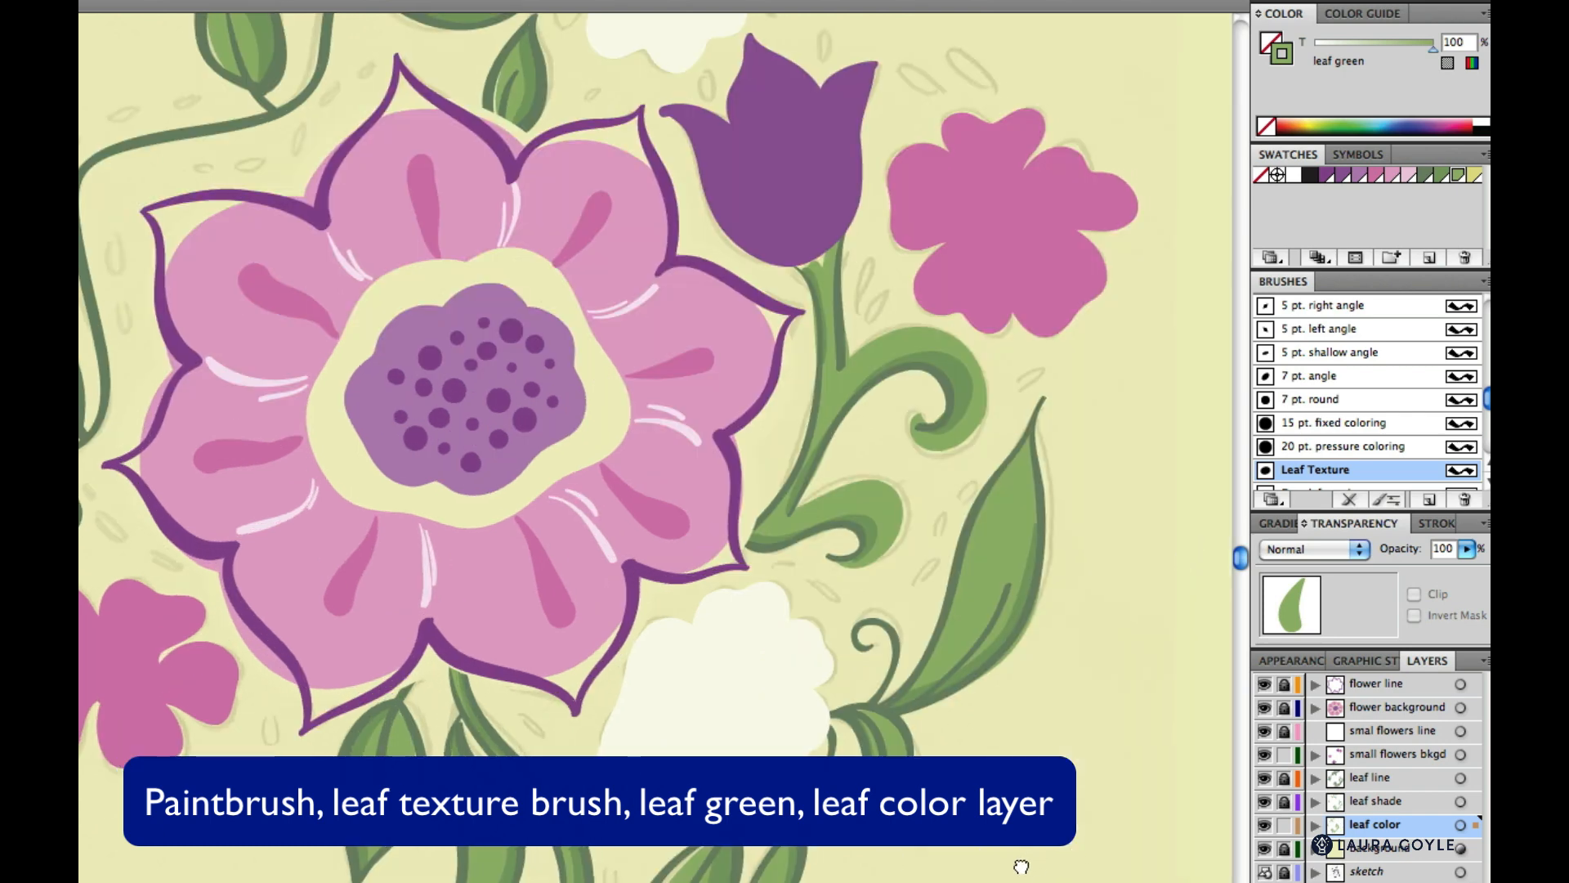
pyautogui.press('super+minus')
pyautogui.hscroll(5, 798, 414)
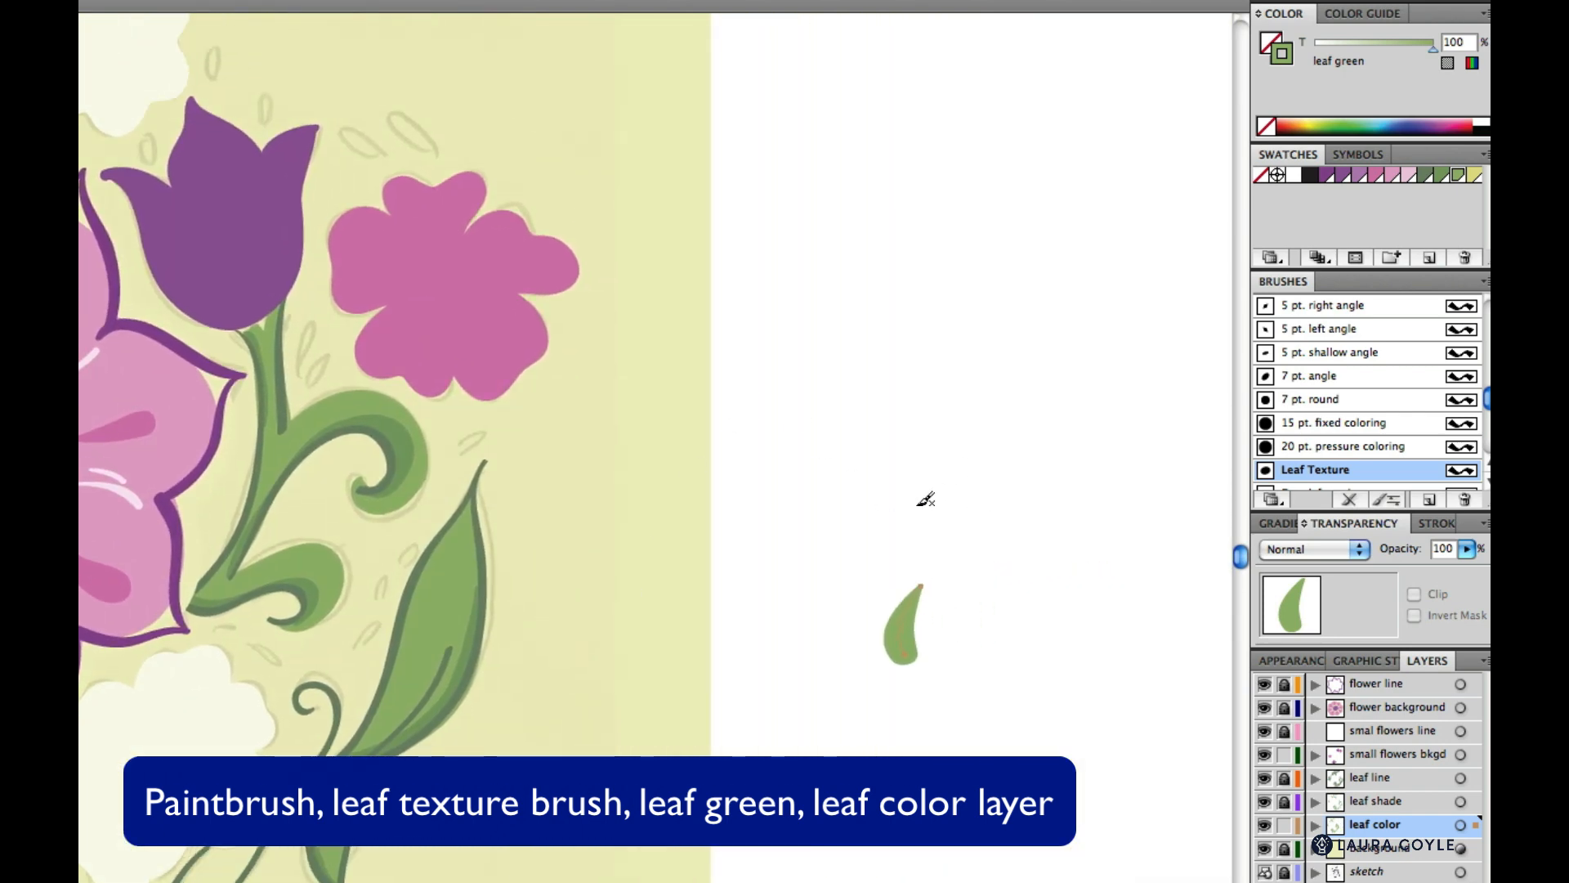
pyautogui.moveTo(894, 483); pyautogui.dragTo(853, 530)
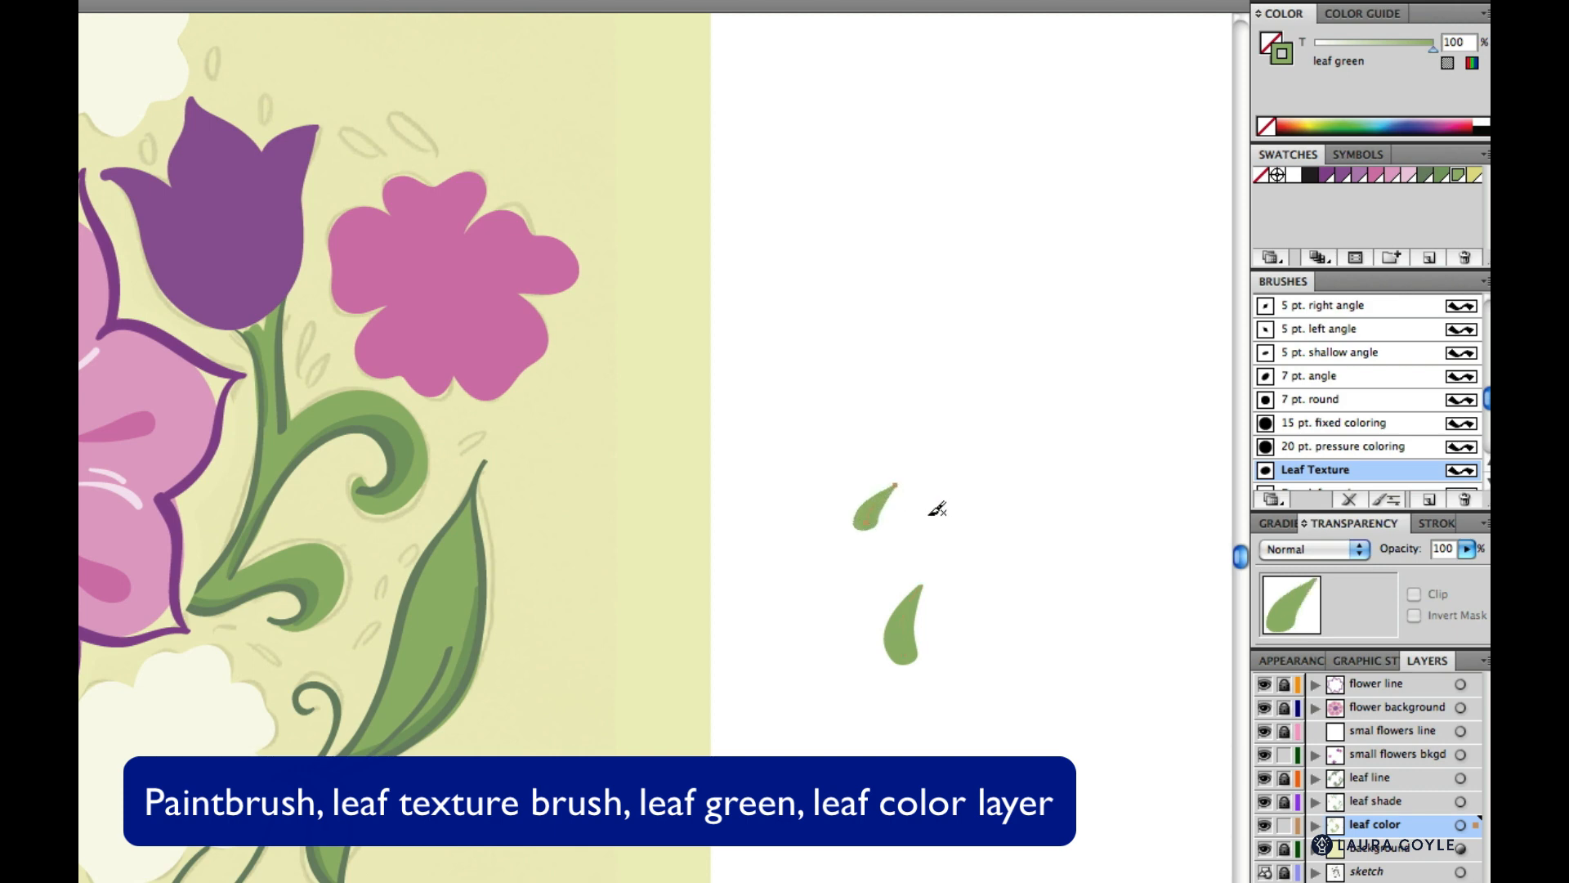
pyautogui.moveTo(972, 477); pyautogui.dragTo(971, 562)
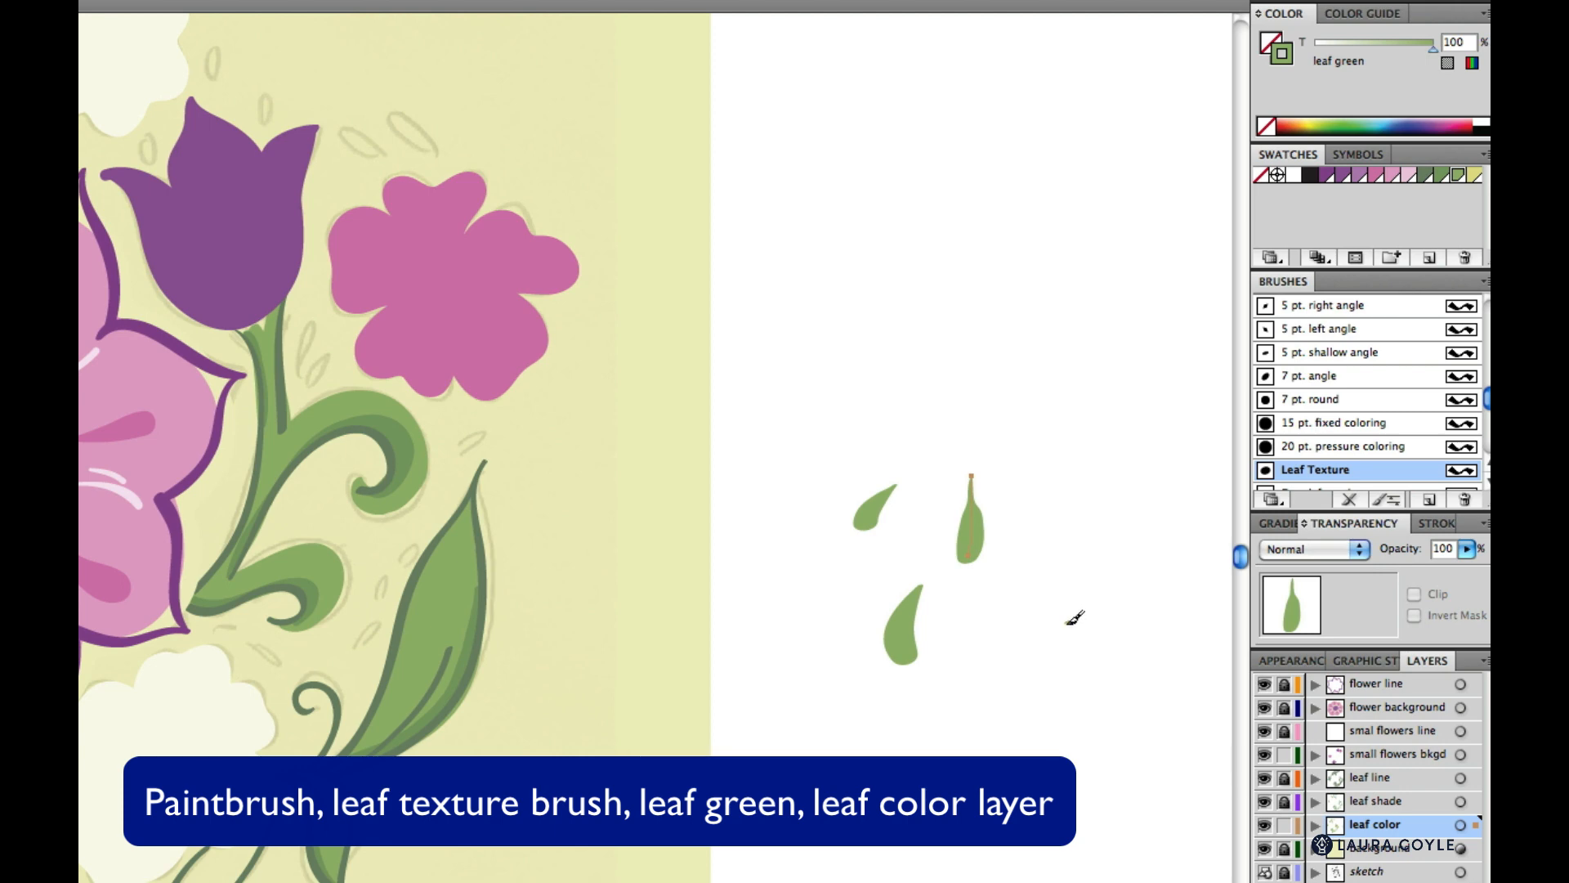
pyautogui.moveTo(1063, 624); pyautogui.dragTo(1017, 685)
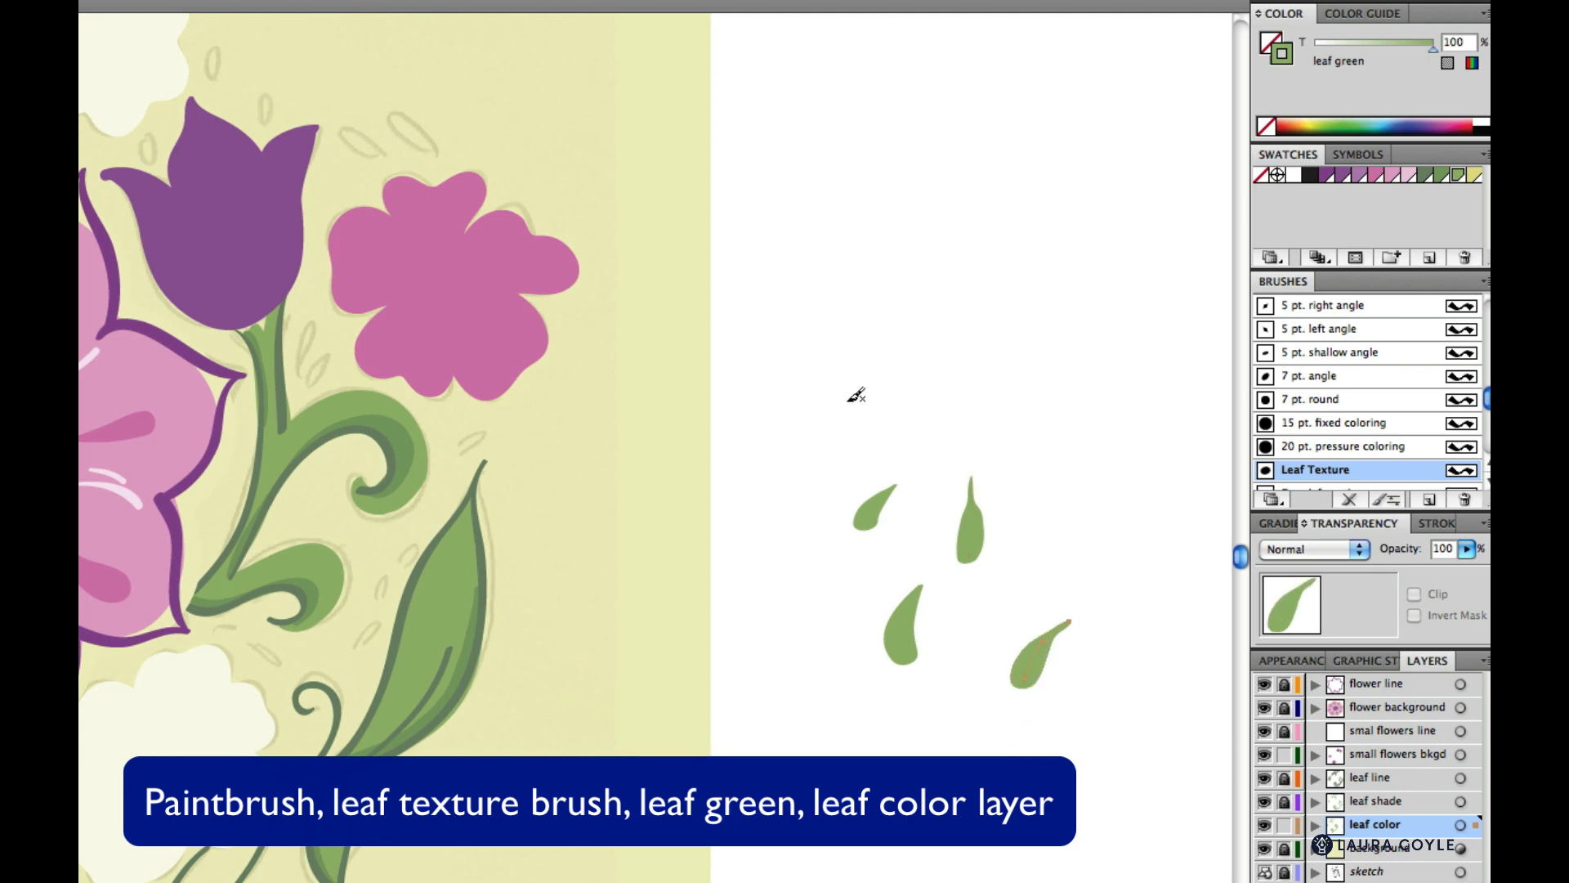
# - Select and delete the practice strokes beside the artboard
pyautogui.press('v')
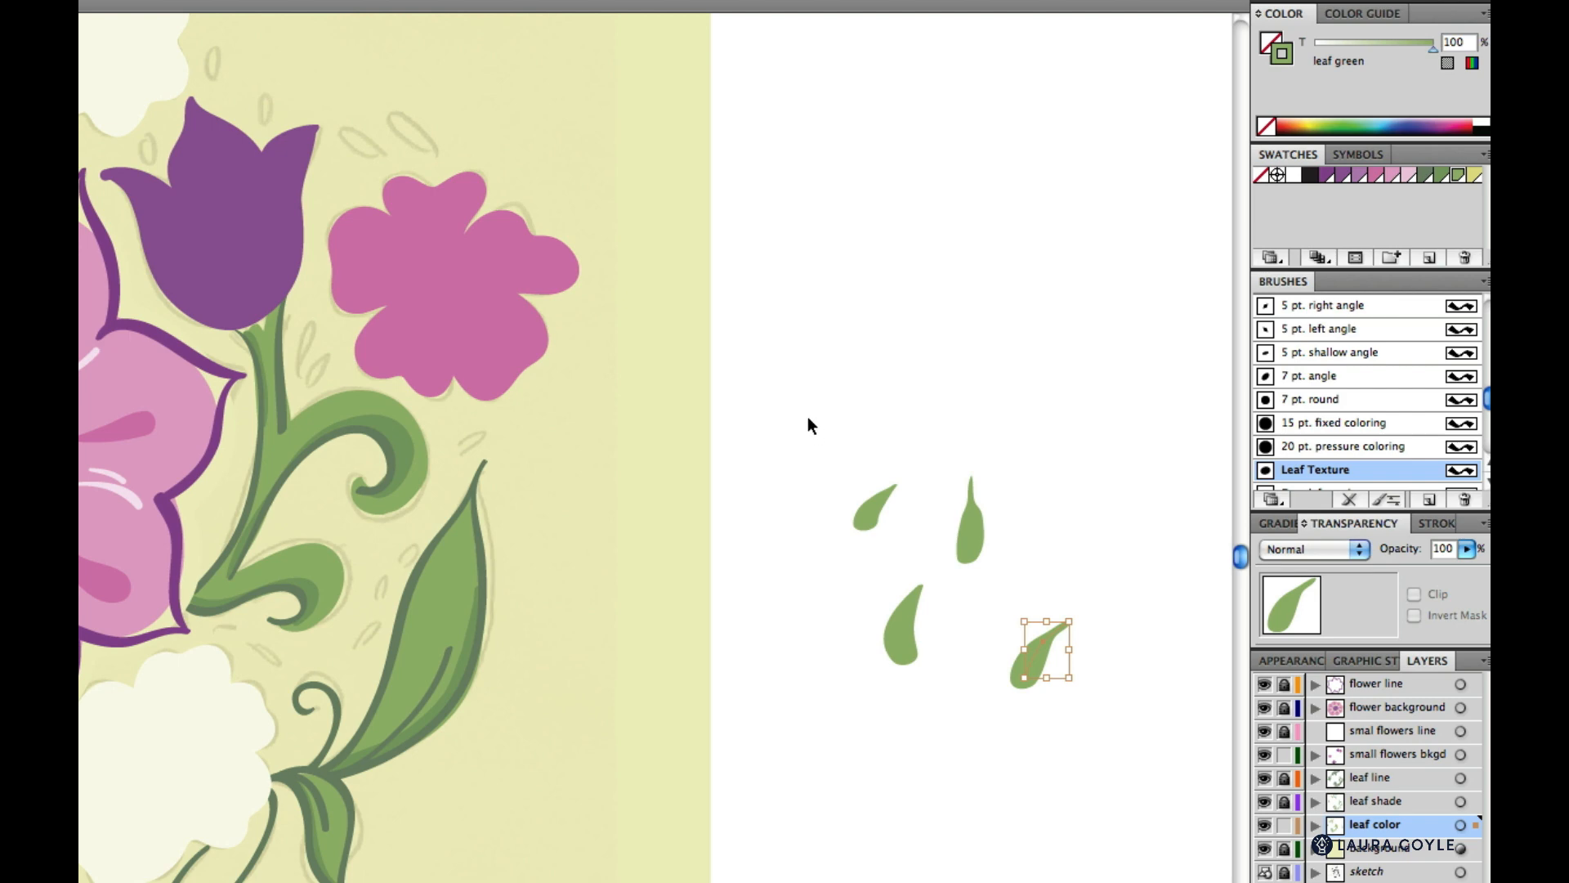
pyautogui.moveTo(813, 427); pyautogui.dragTo(1138, 776)
pyautogui.press('b')
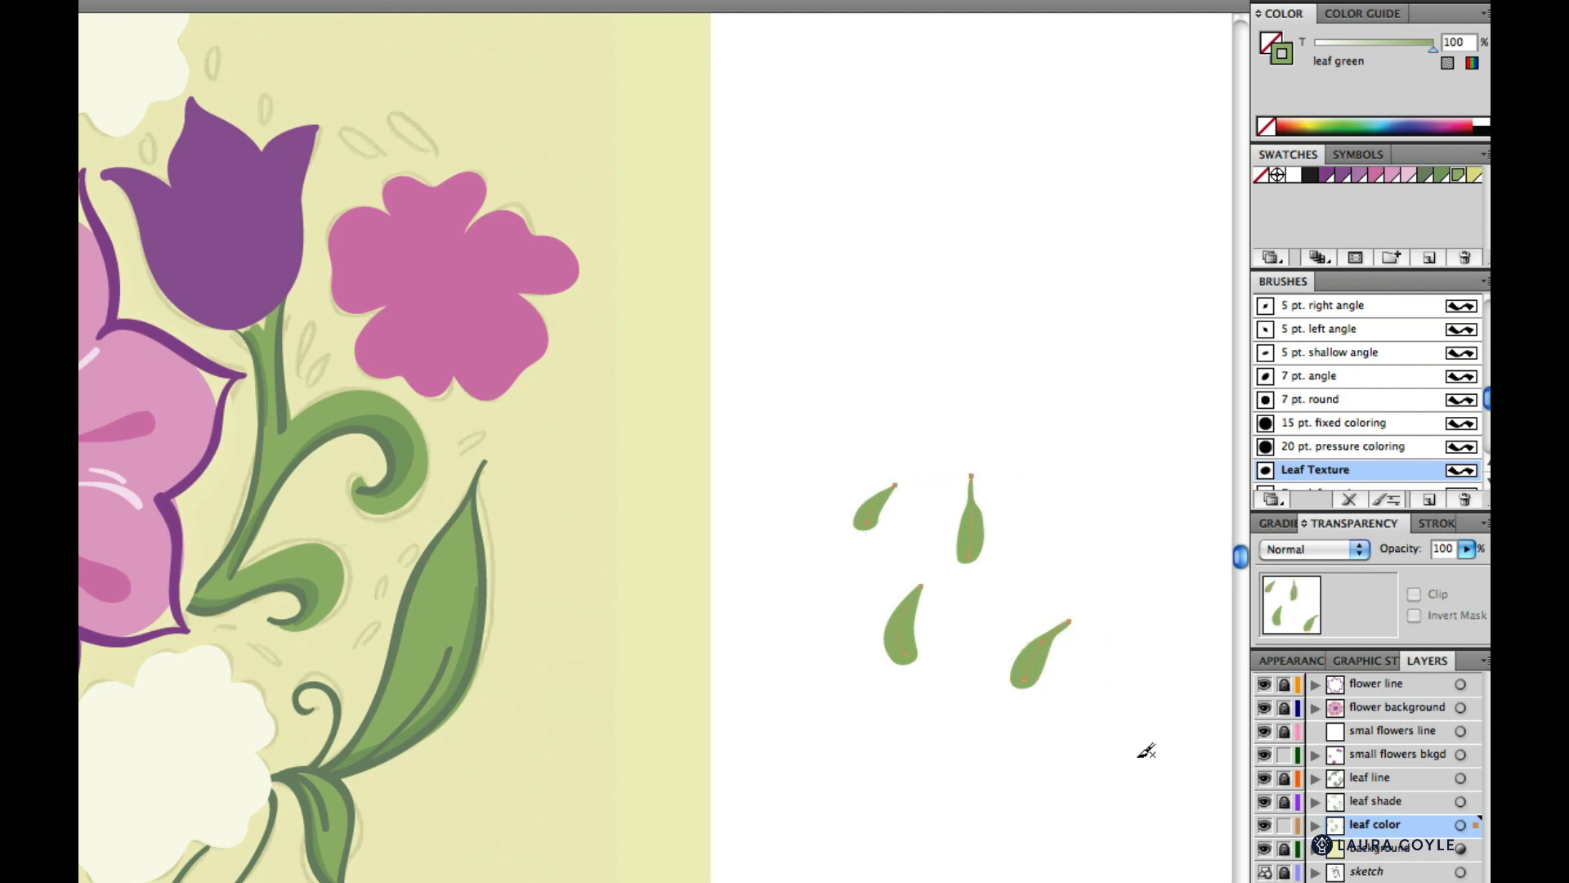
pyautogui.press('Delete')
# - Paint the two large sketched teardrops beside the upper vine leaves in leaf green with the Leaf Texture brush
pyautogui.moveTo(202, 362)
pyautogui.mouseDown()
pyautogui.moveTo(603, 500)
pyautogui.moveTo(928, 640)
pyautogui.moveTo(937, 696)
pyautogui.mouseUp()
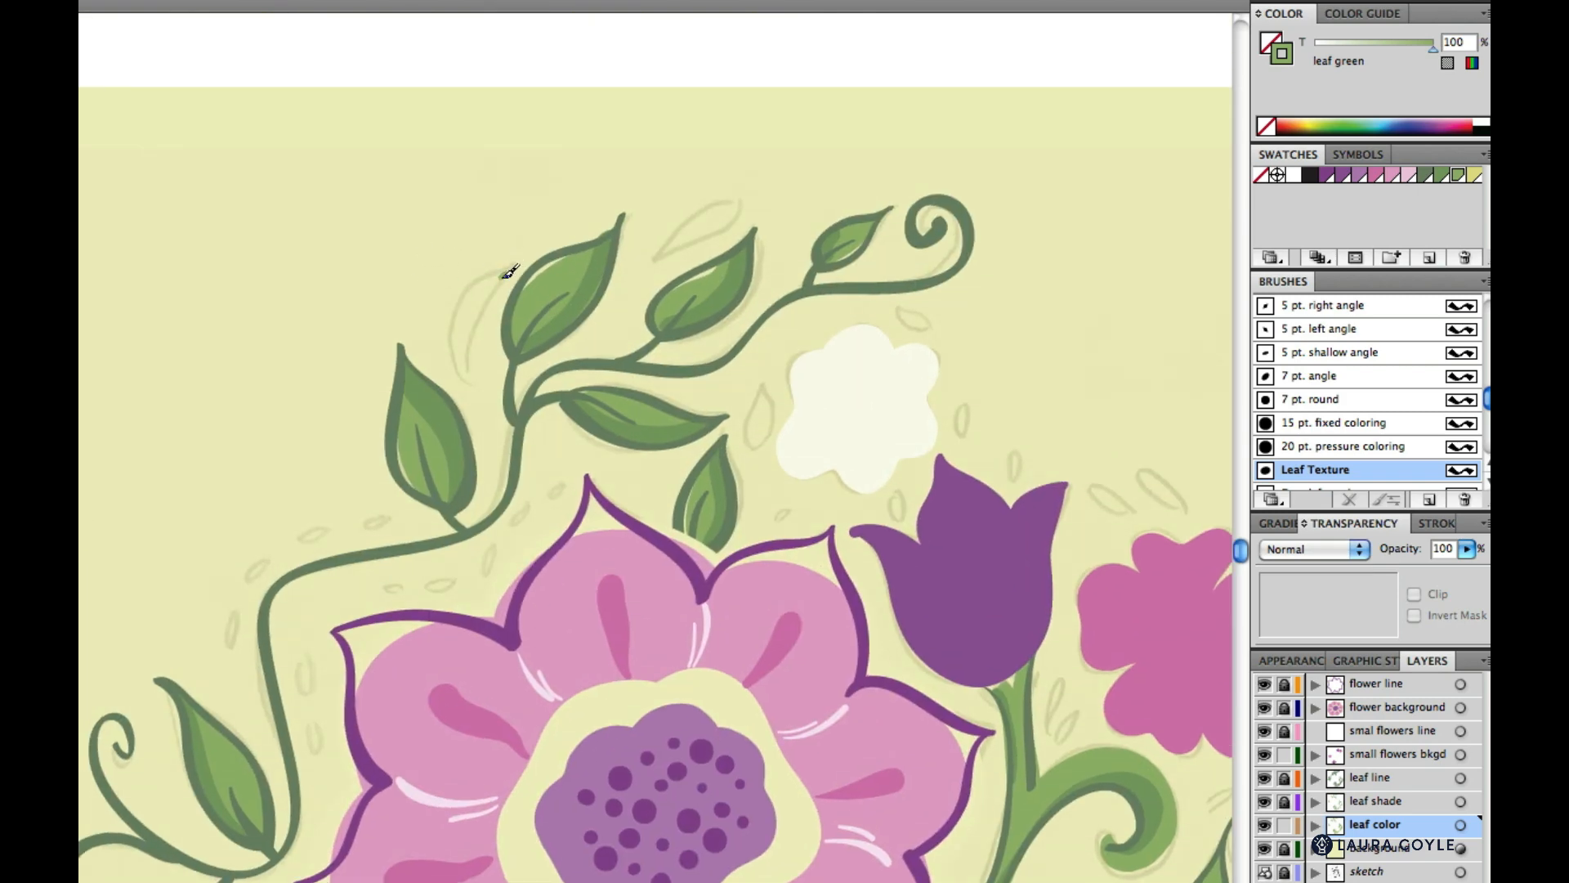
pyautogui.moveTo(497, 280)
pyautogui.mouseDown()
pyautogui.moveTo(451, 360)
pyautogui.moveTo(488, 349)
pyautogui.mouseUp()
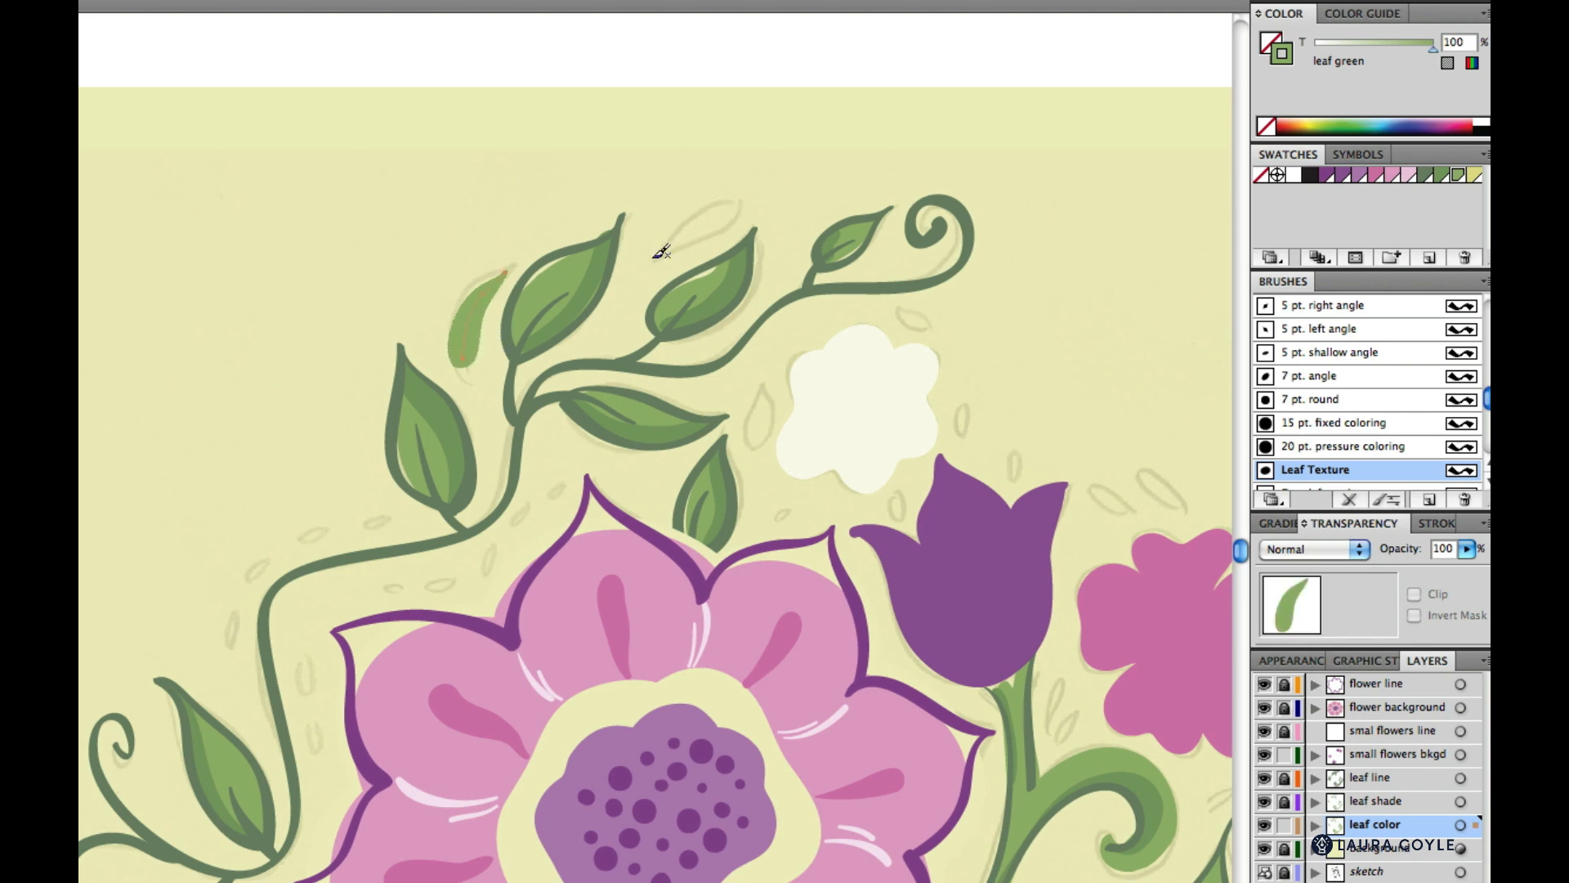
pyautogui.moveTo(678, 239); pyautogui.dragTo(756, 192)
pyautogui.hotkey('ctrl', 'z')
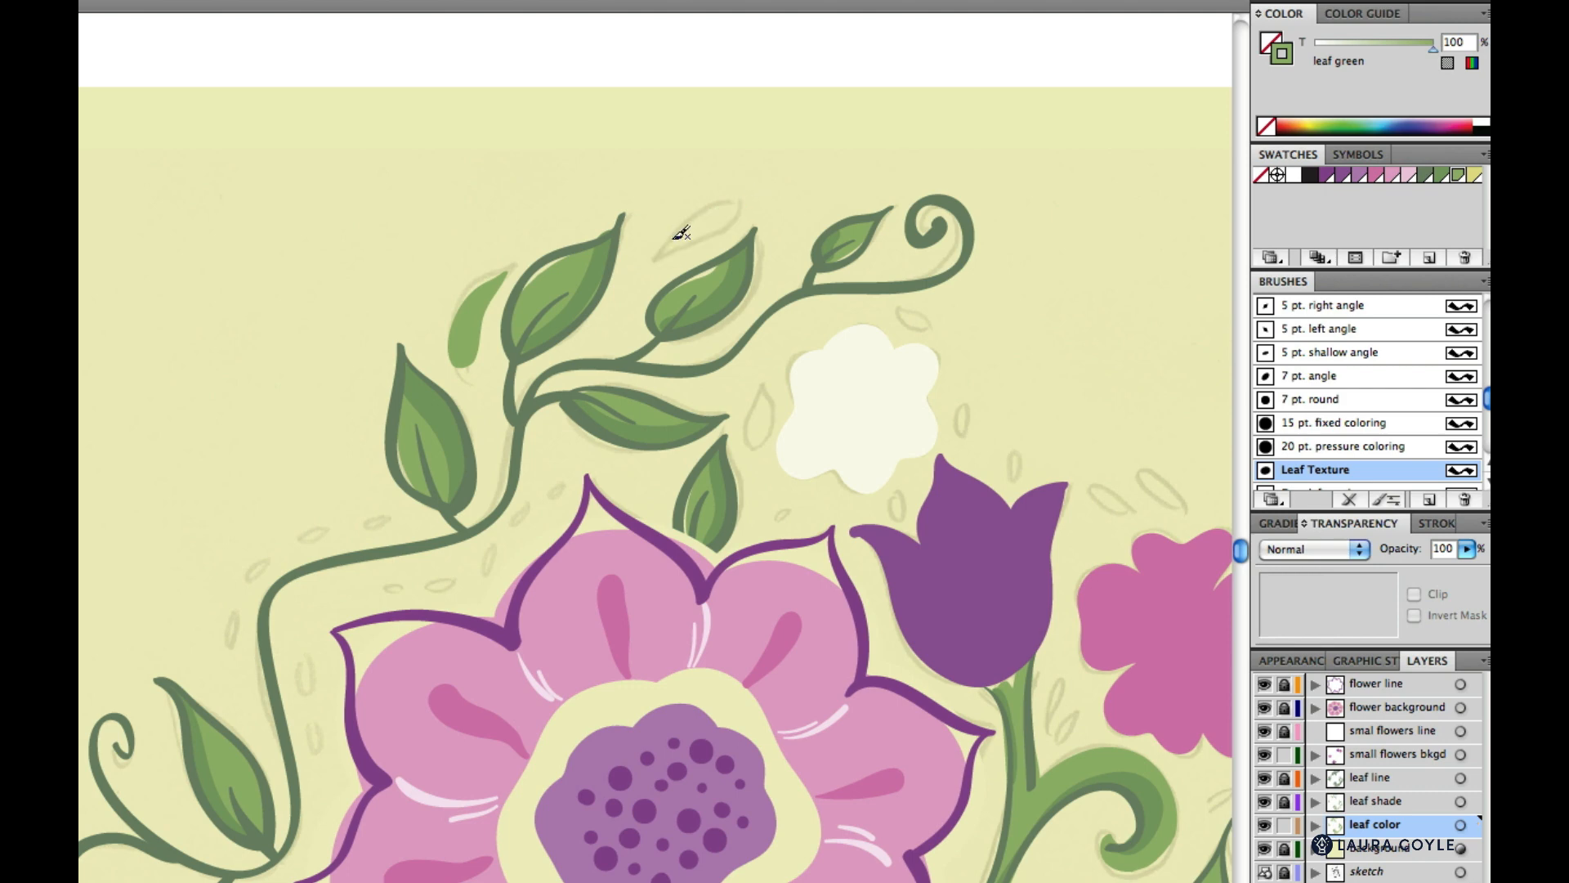
pyautogui.moveTo(654, 260); pyautogui.dragTo(741, 201)
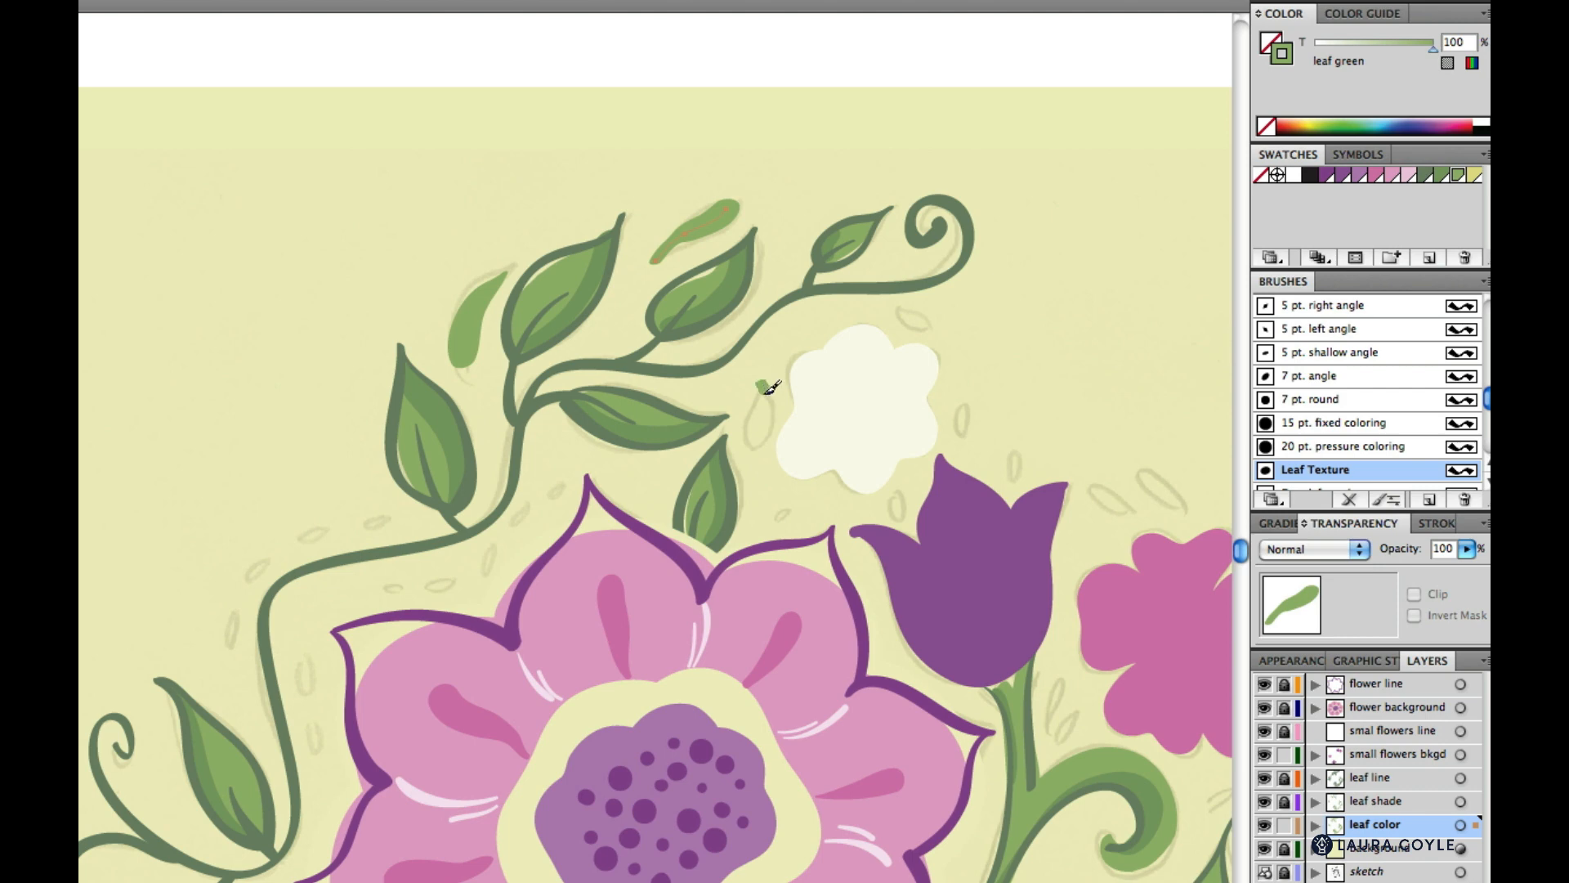
# - Paint leaf green teardrops over the sketched marks around the upper pale flower and above the large flower's top petals
pyautogui.moveTo(768, 387)
pyautogui.mouseDown()
pyautogui.moveTo(761, 436)
pyautogui.moveTo(800, 442)
pyautogui.mouseUp()
pyautogui.hotkey('ctrl', 'z')
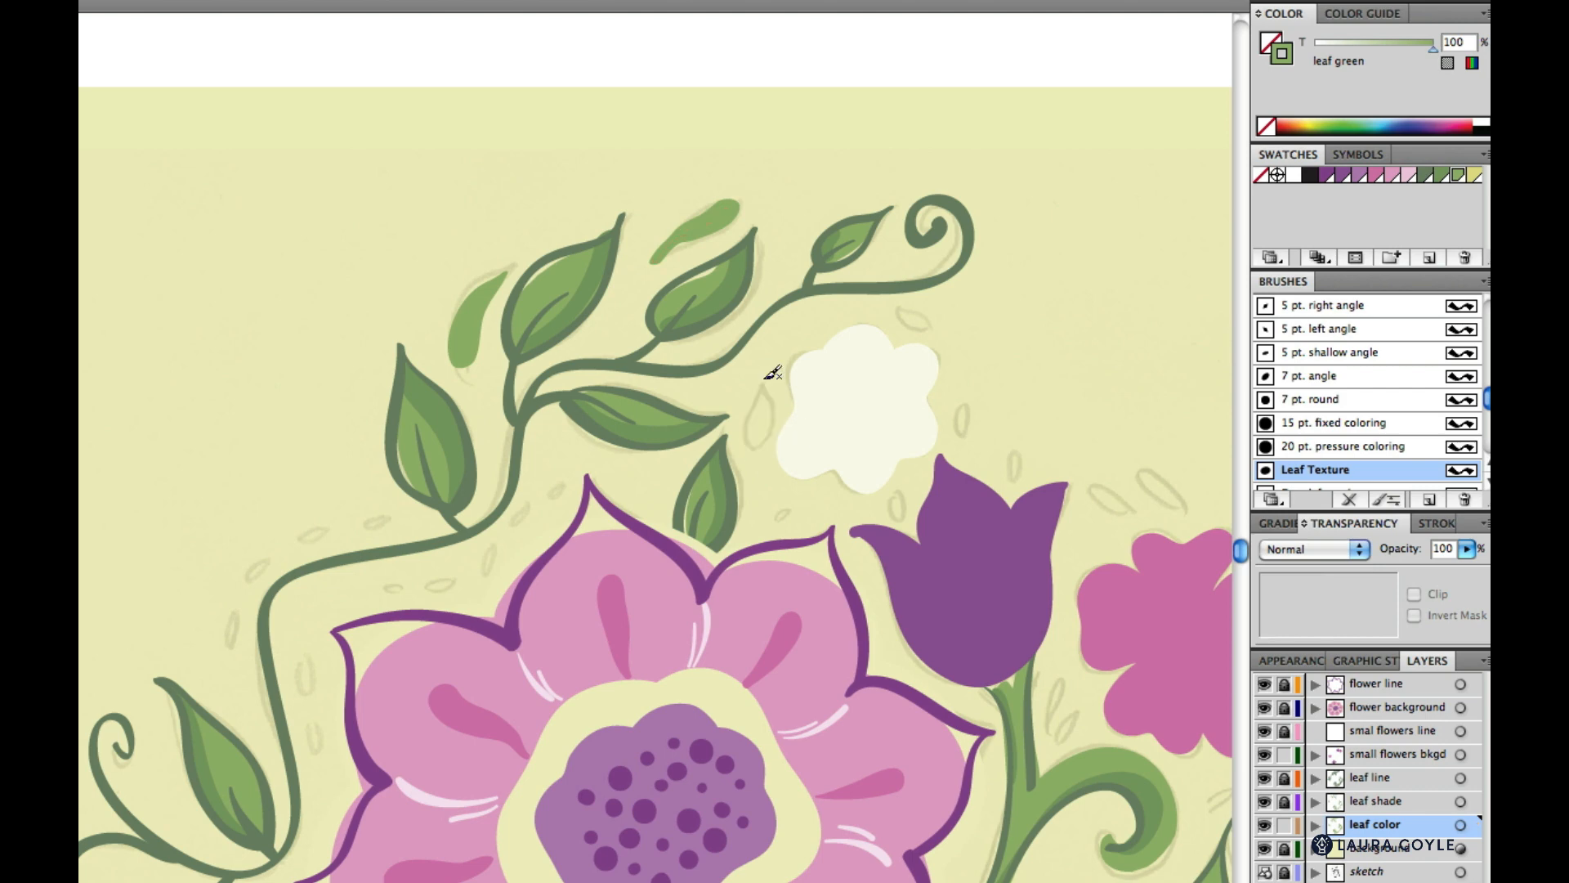
pyautogui.moveTo(761, 374); pyautogui.dragTo(765, 431)
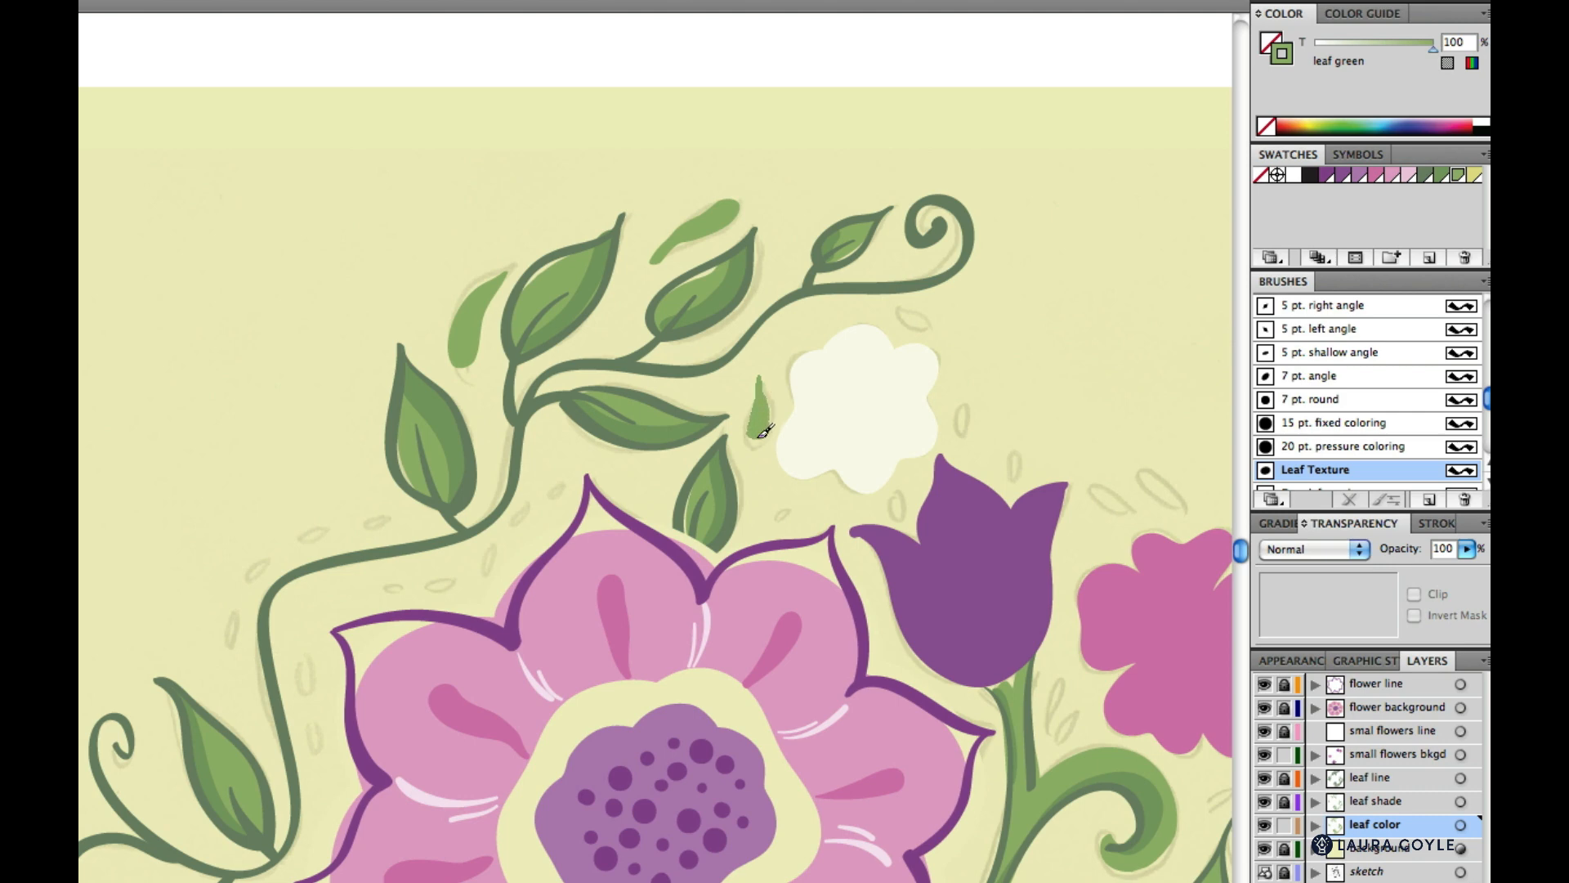
pyautogui.hotkey('ctrl', 'z')
pyautogui.moveTo(771, 367); pyautogui.dragTo(756, 442)
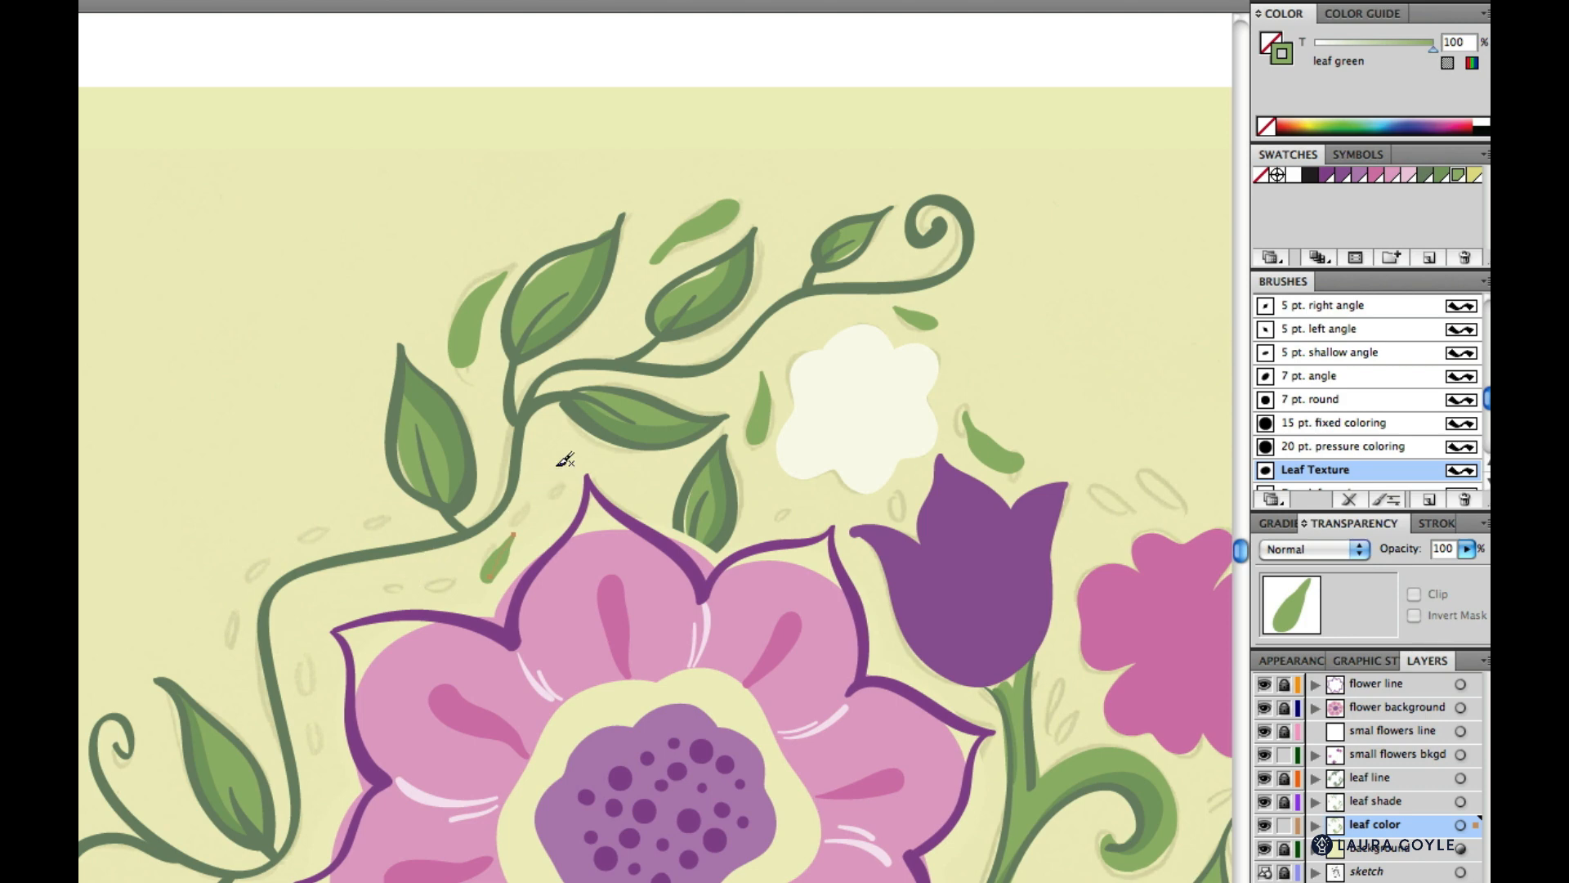
pyautogui.moveTo(553, 462); pyautogui.dragTo(546, 513)
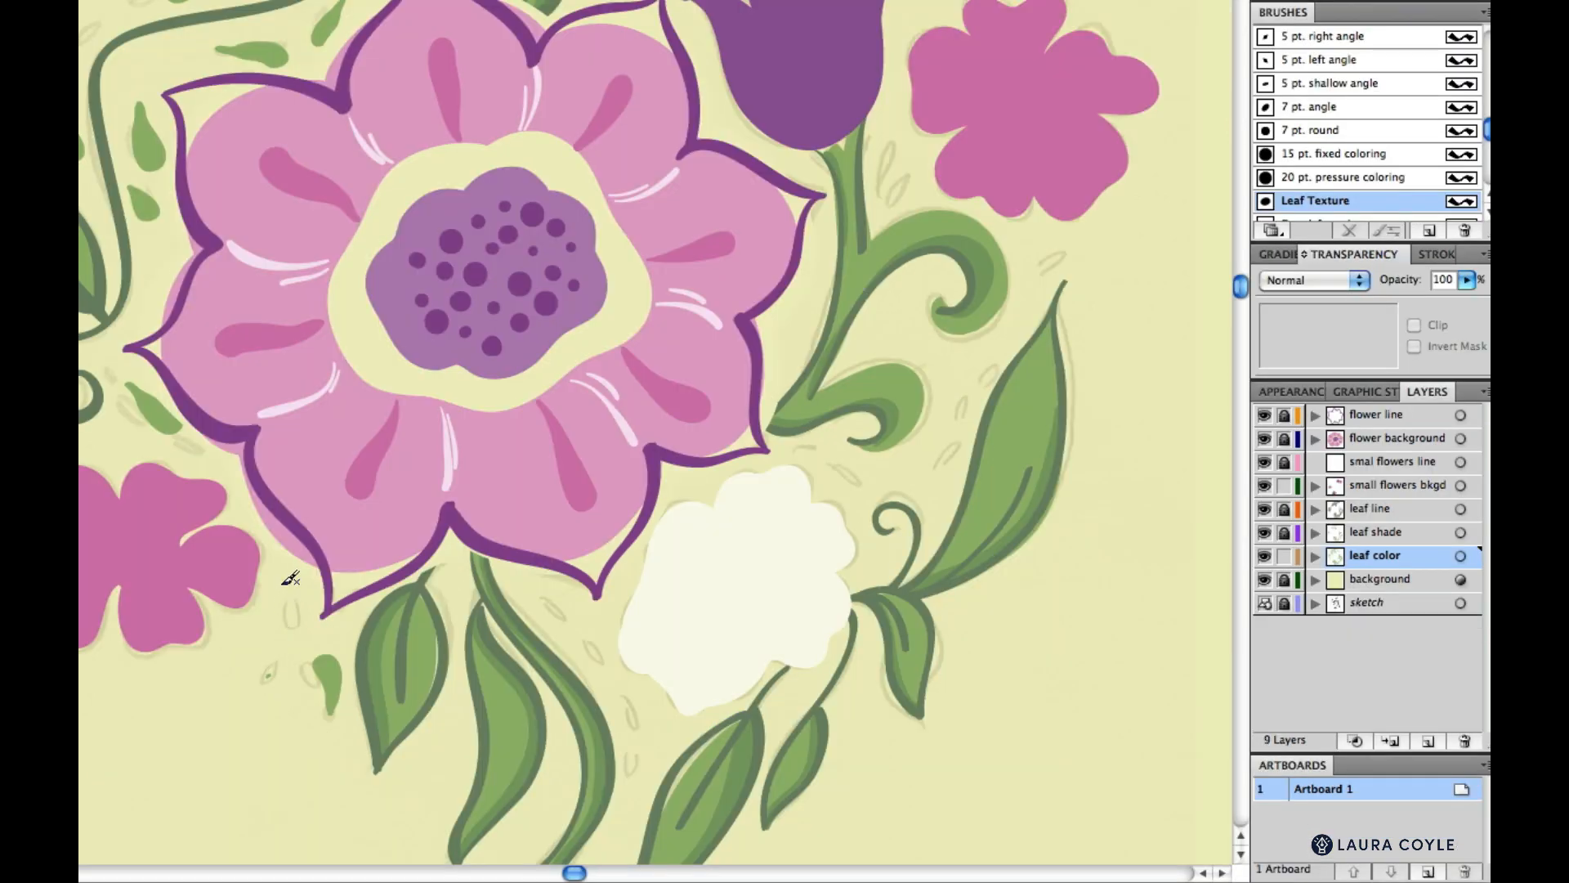
# - Paint the remaining sketched teardrops leaf green below the large flower, along the stems, and around the tulip and pink flower
pyautogui.moveTo(291, 585); pyautogui.dragTo(274, 678)
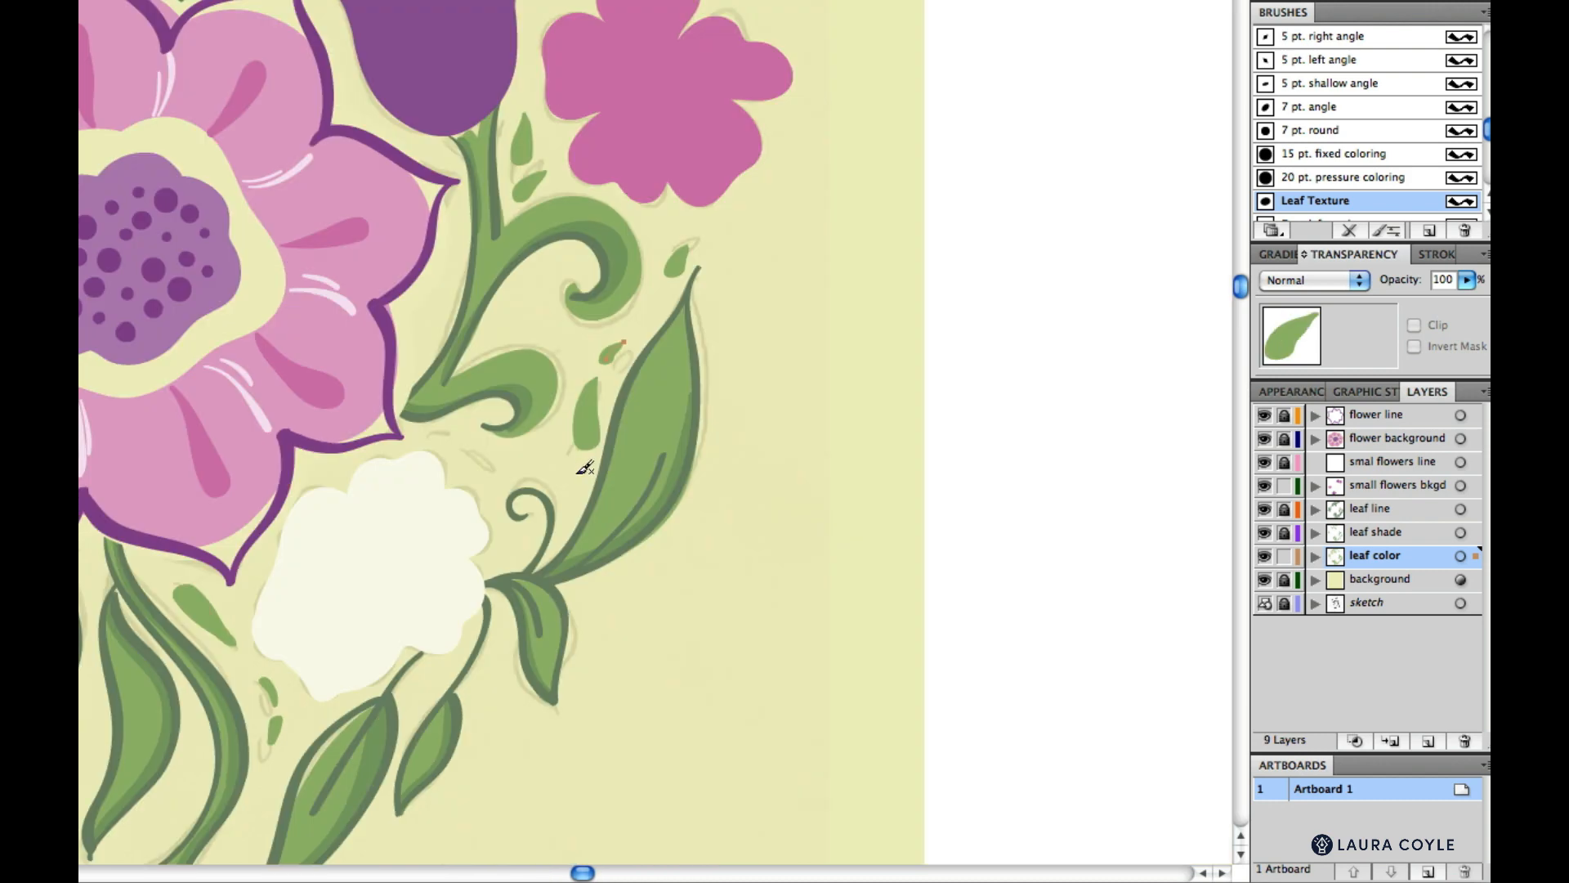
pyautogui.moveTo(545, 461); pyautogui.dragTo(574, 509)
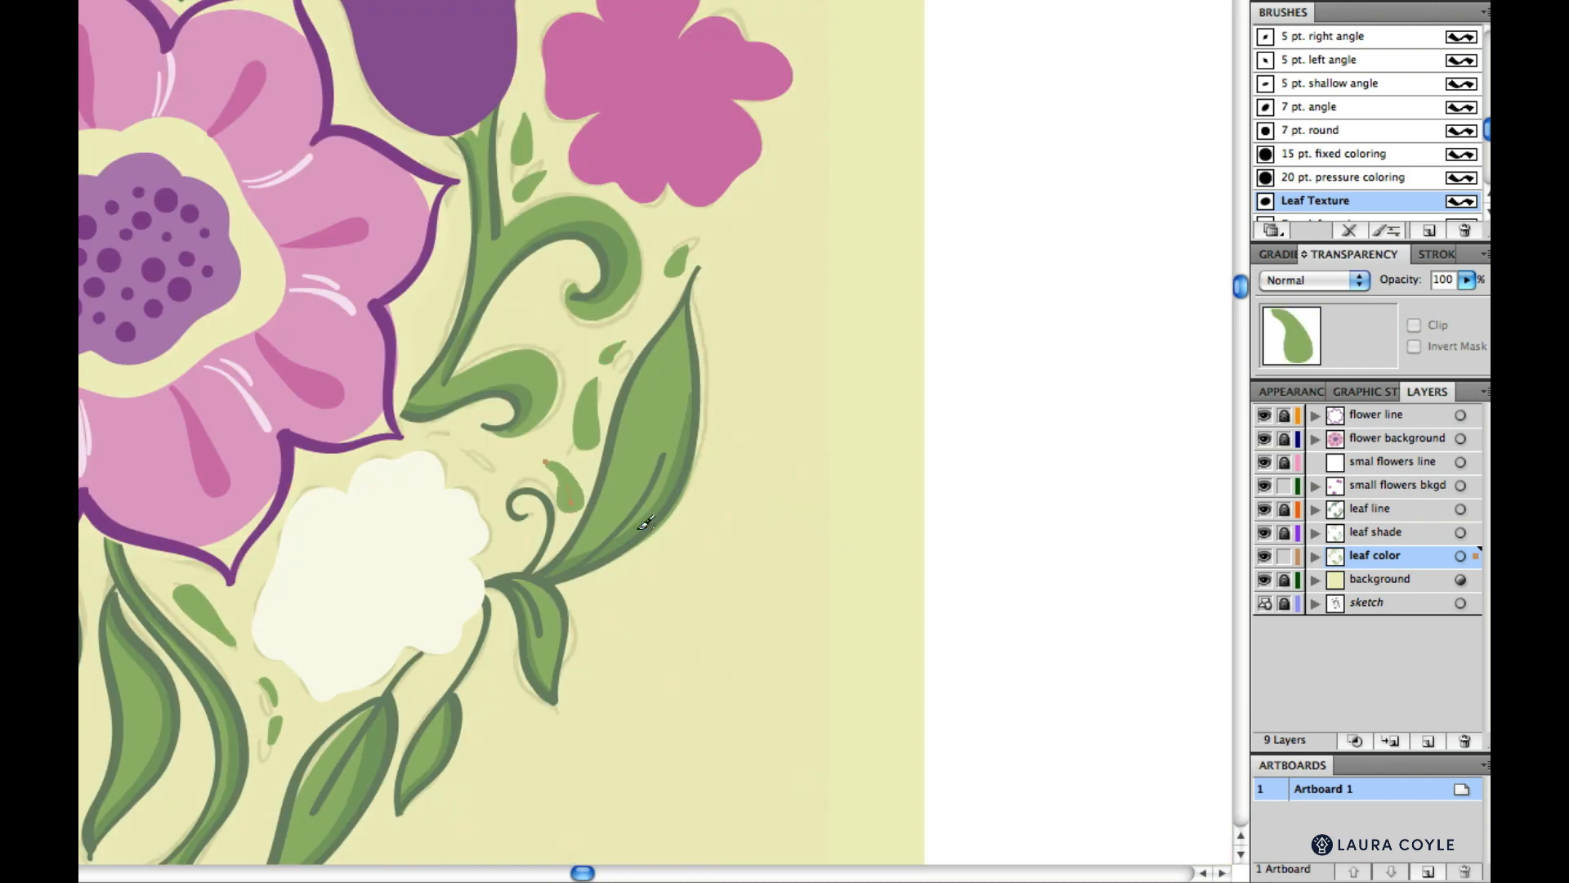
pyautogui.moveTo(585, 425); pyautogui.dragTo(628, 353)
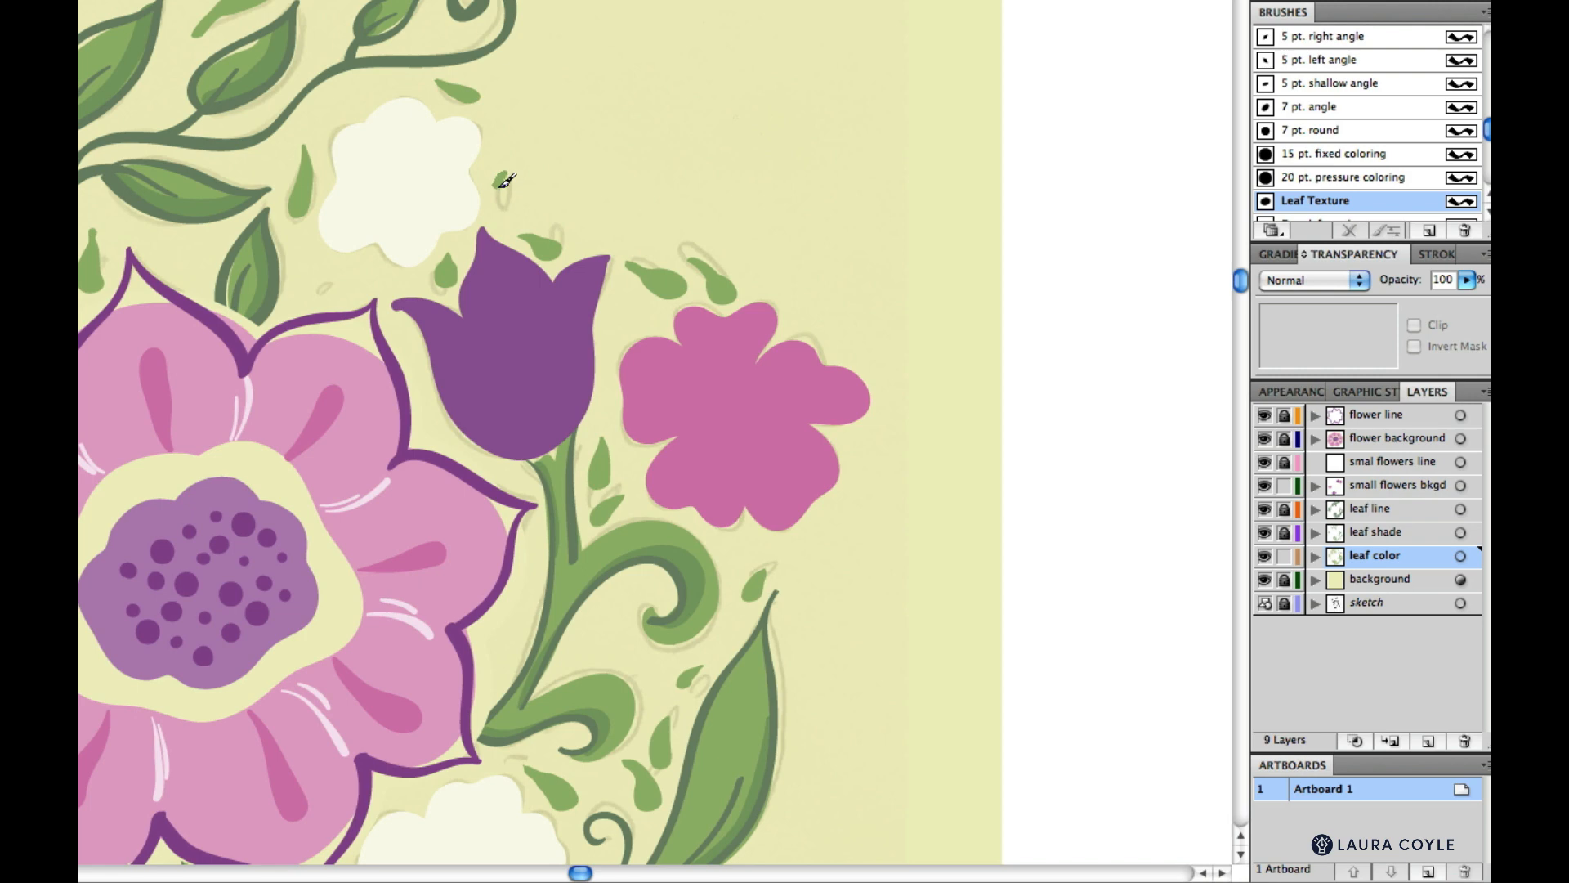
pyautogui.moveTo(507, 180); pyautogui.dragTo(500, 214)
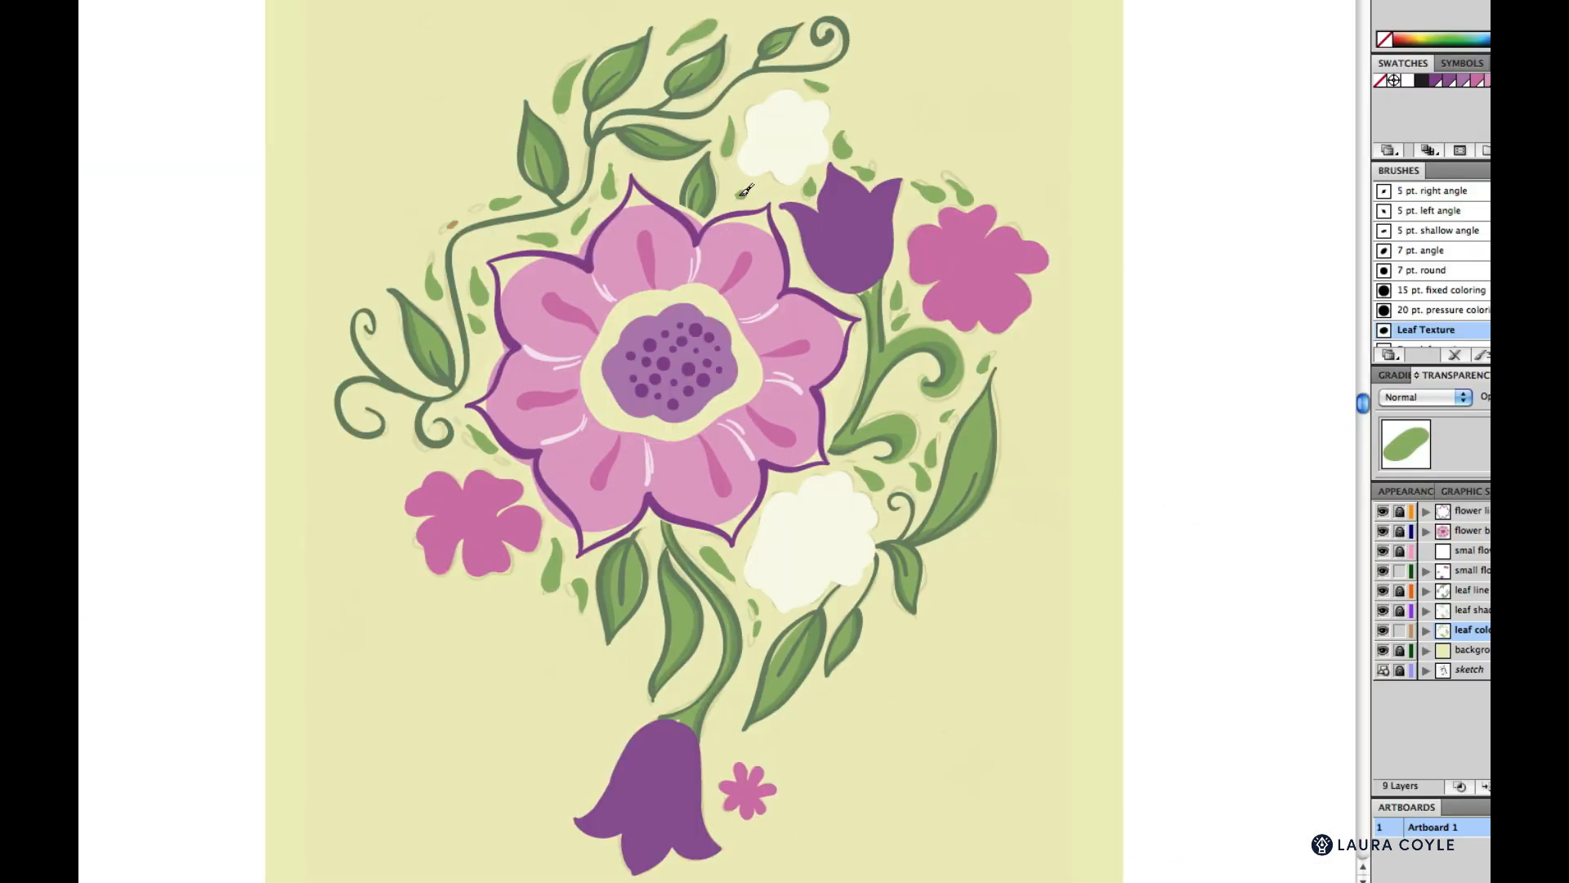
pyautogui.moveTo(745, 190); pyautogui.dragTo(733, 196)
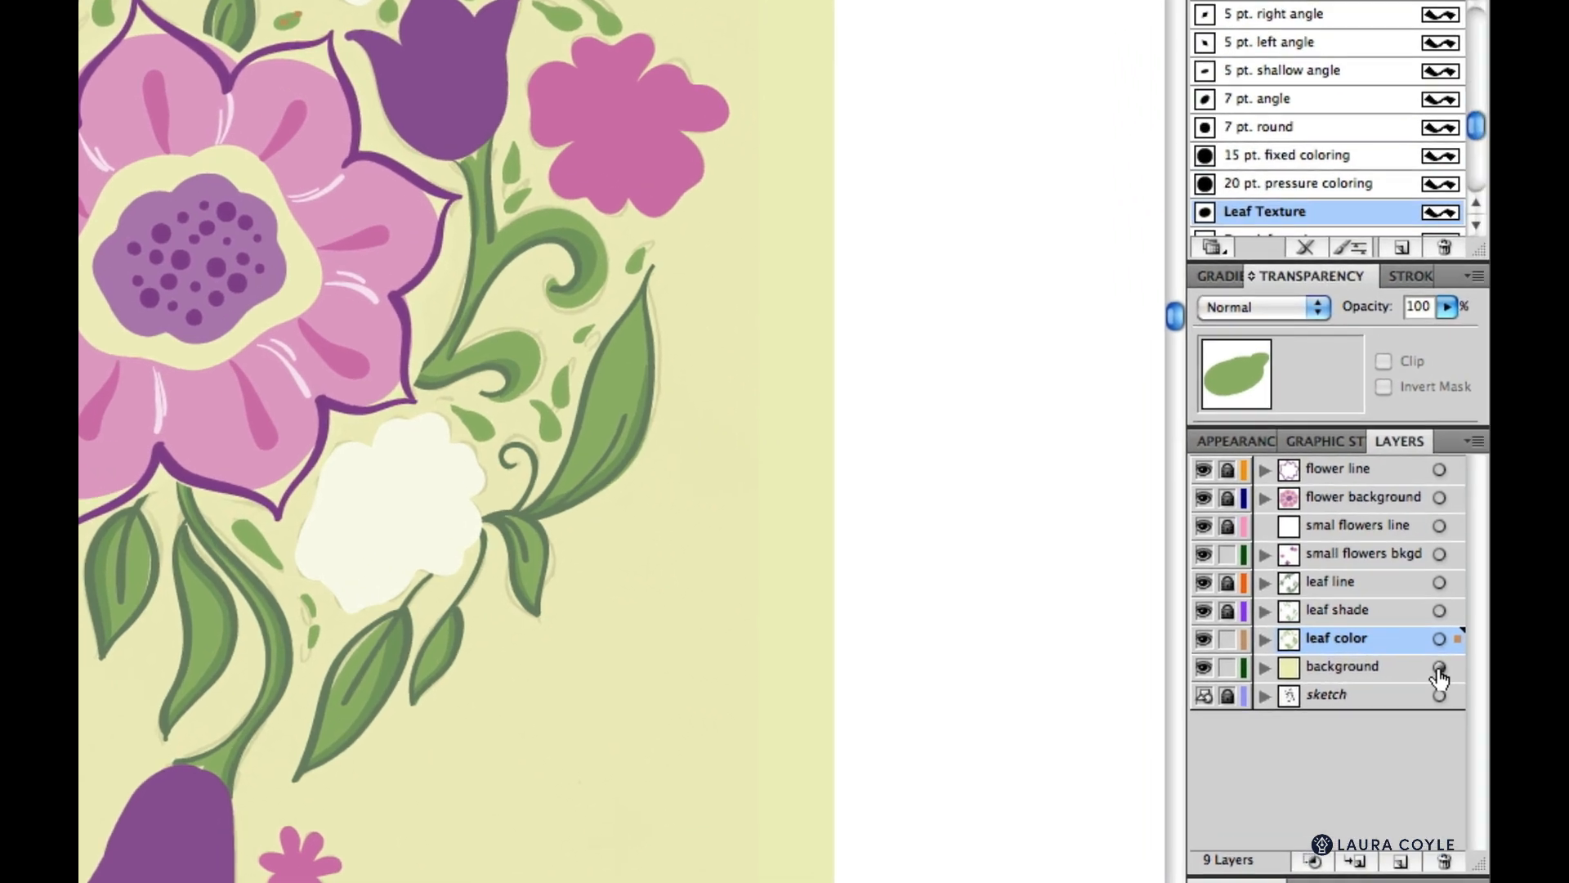
# - Set the background layer's opacity to 100% and lock the layer
pyautogui.click(1469, 663)
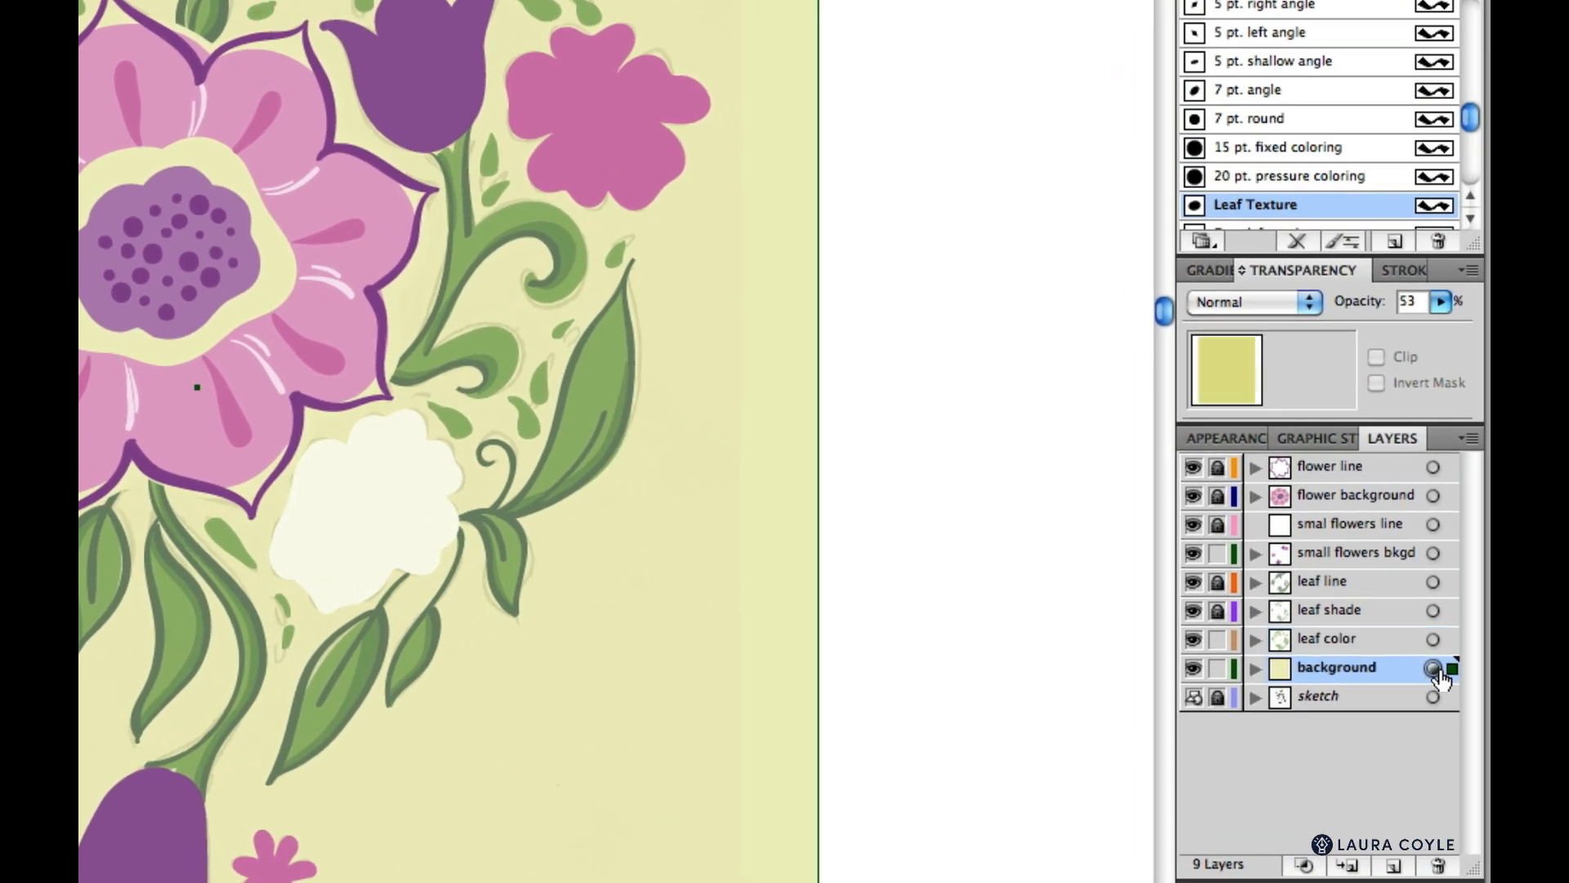
pyautogui.click(1440, 302)
pyautogui.moveTo(1380, 328); pyautogui.dragTo(1462, 325)
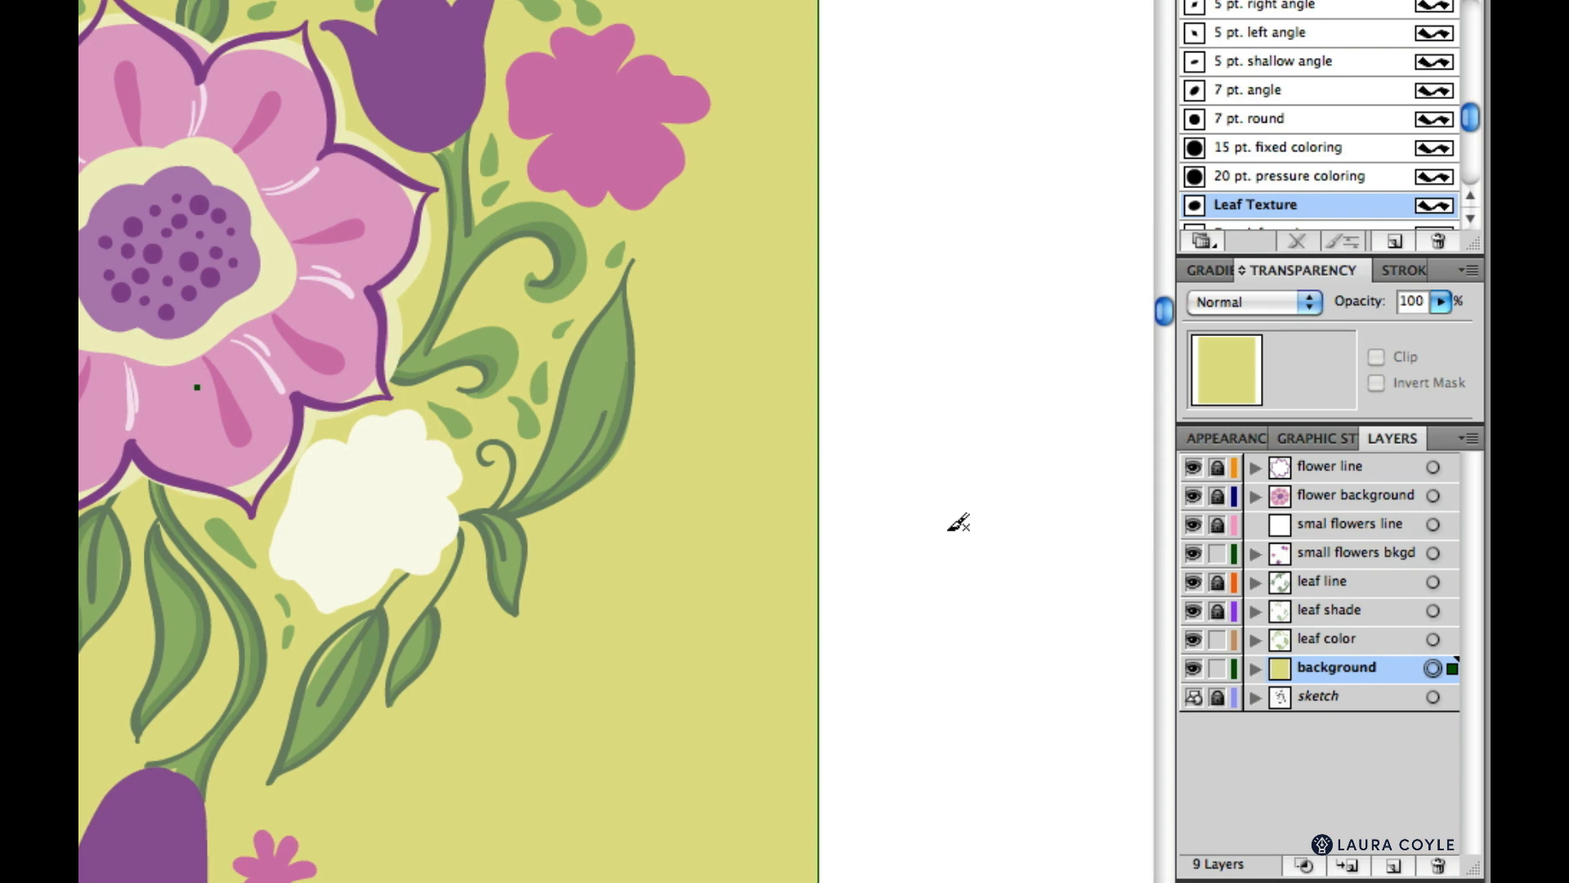
pyautogui.press('super+shift+a')
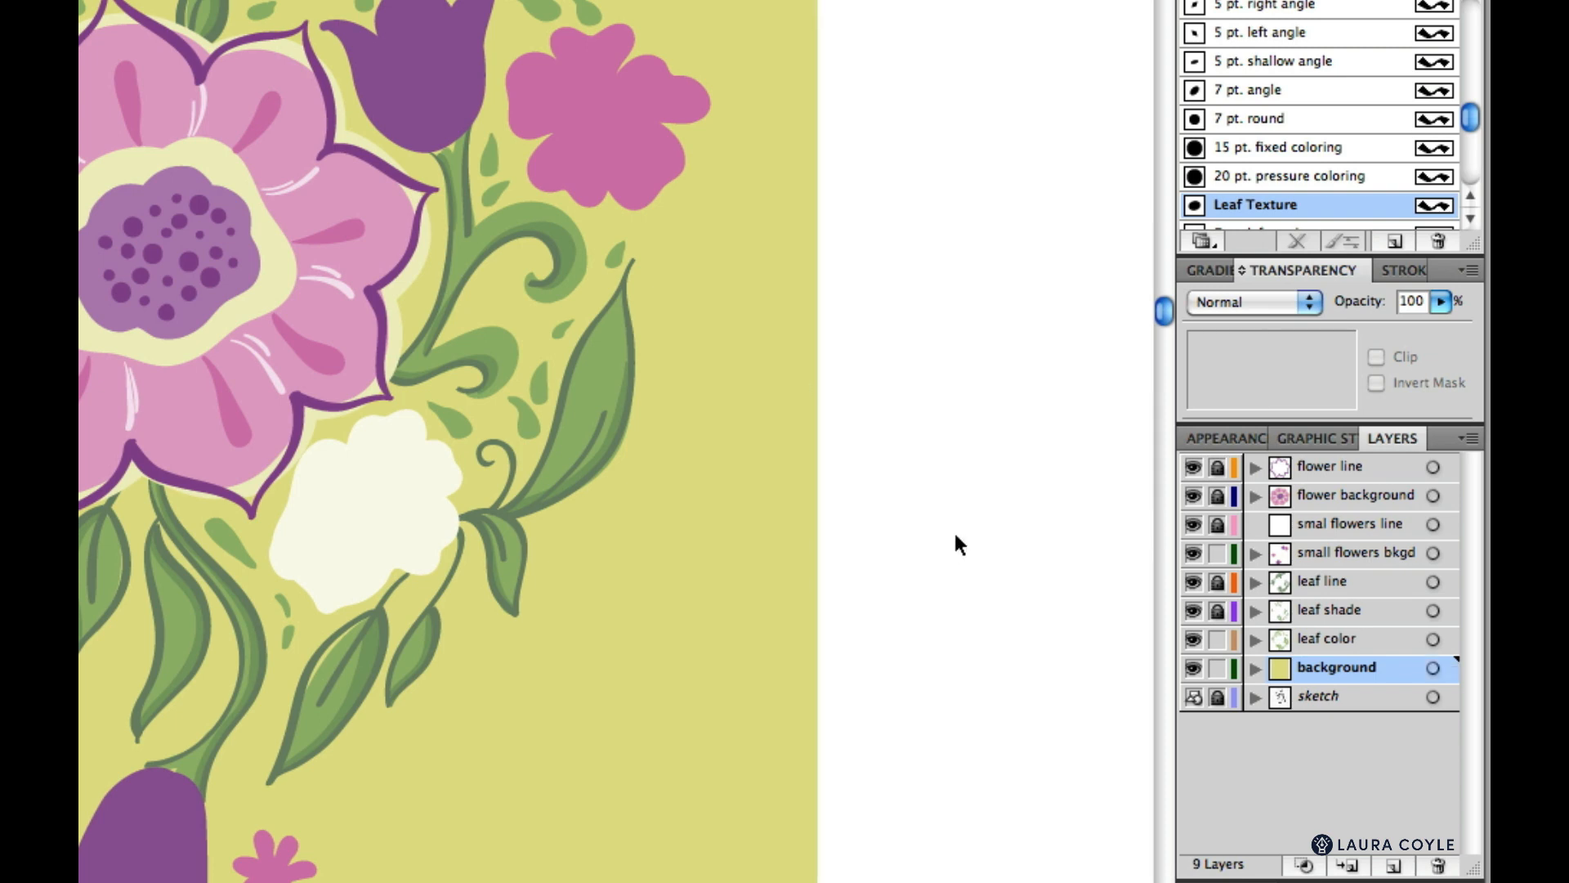
pyautogui.click(1217, 668)
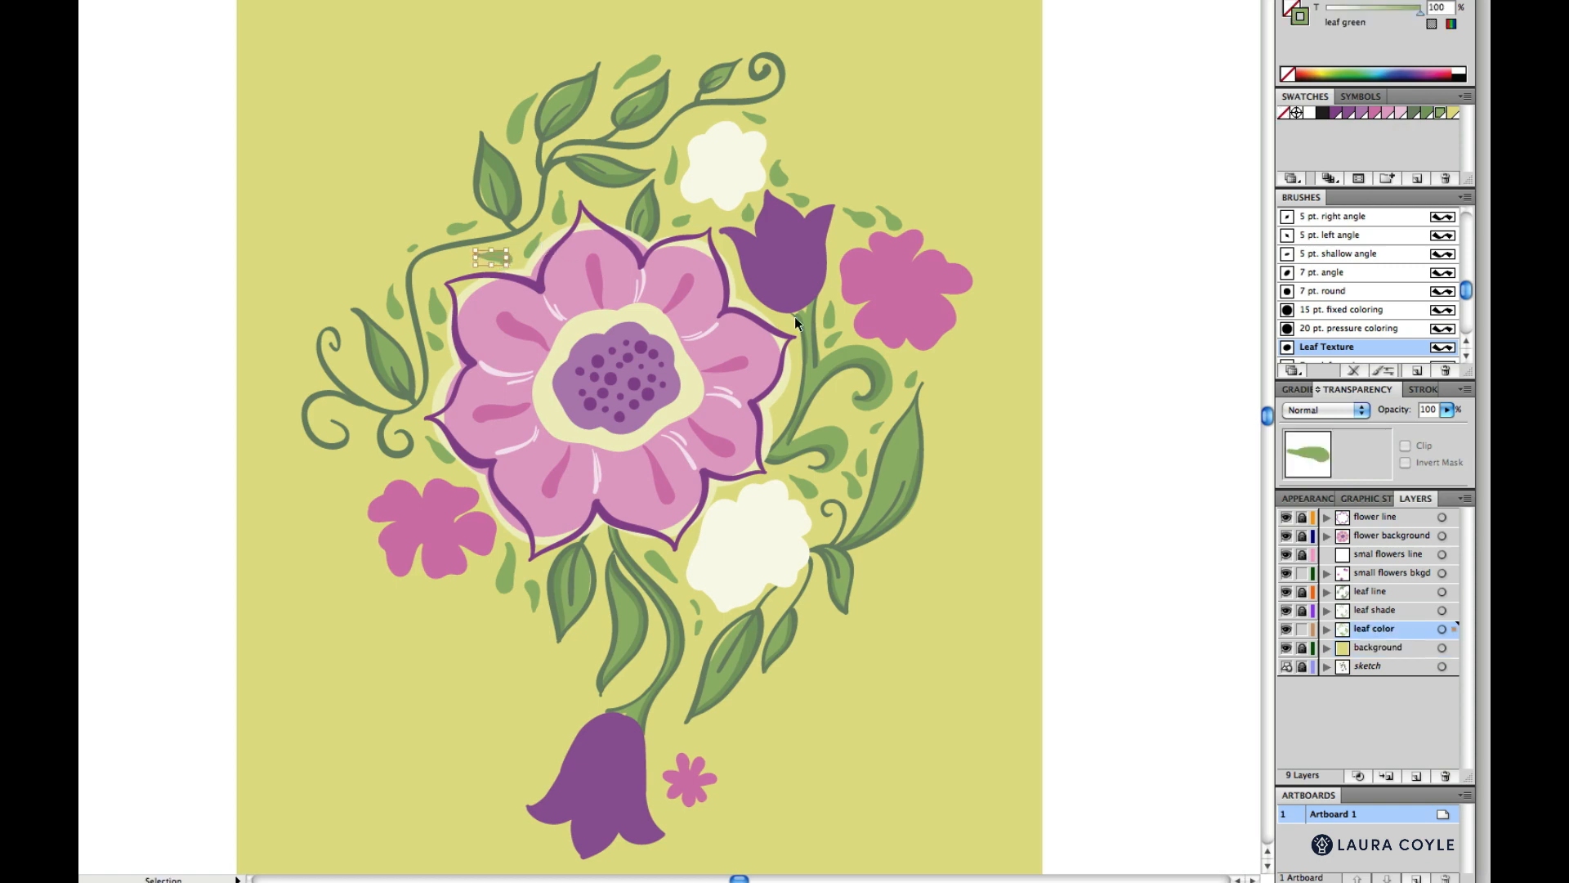
# - Paint a solid green gold center in the pale flower above the tulip on the small flowers bkgd layer, using the 5 pt. round brush
pyautogui.click(1119, 513)
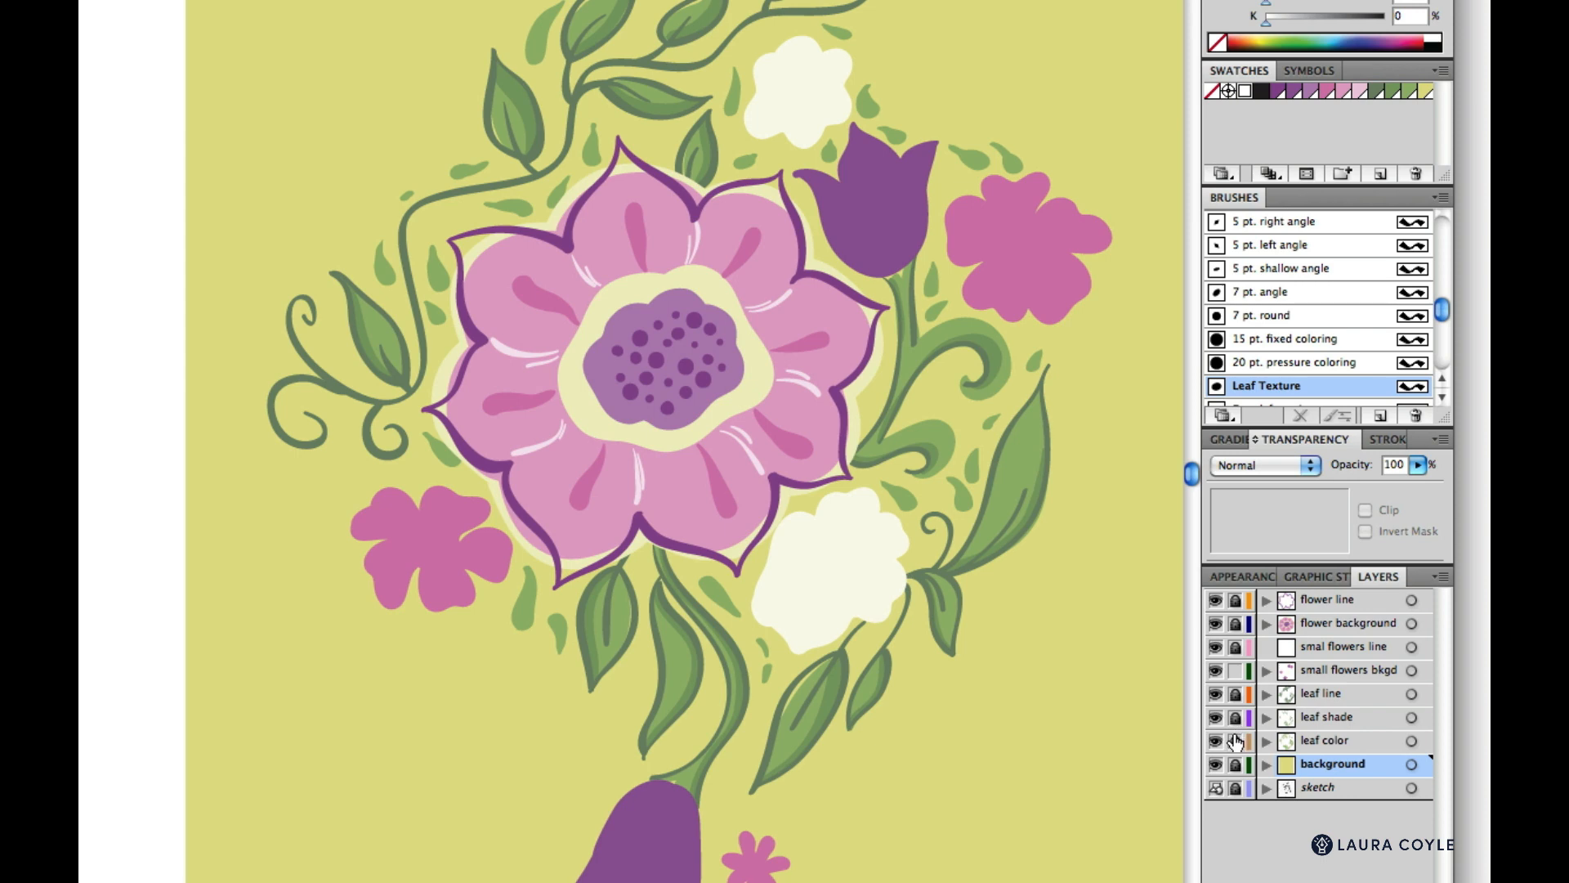
pyautogui.click(1364, 668)
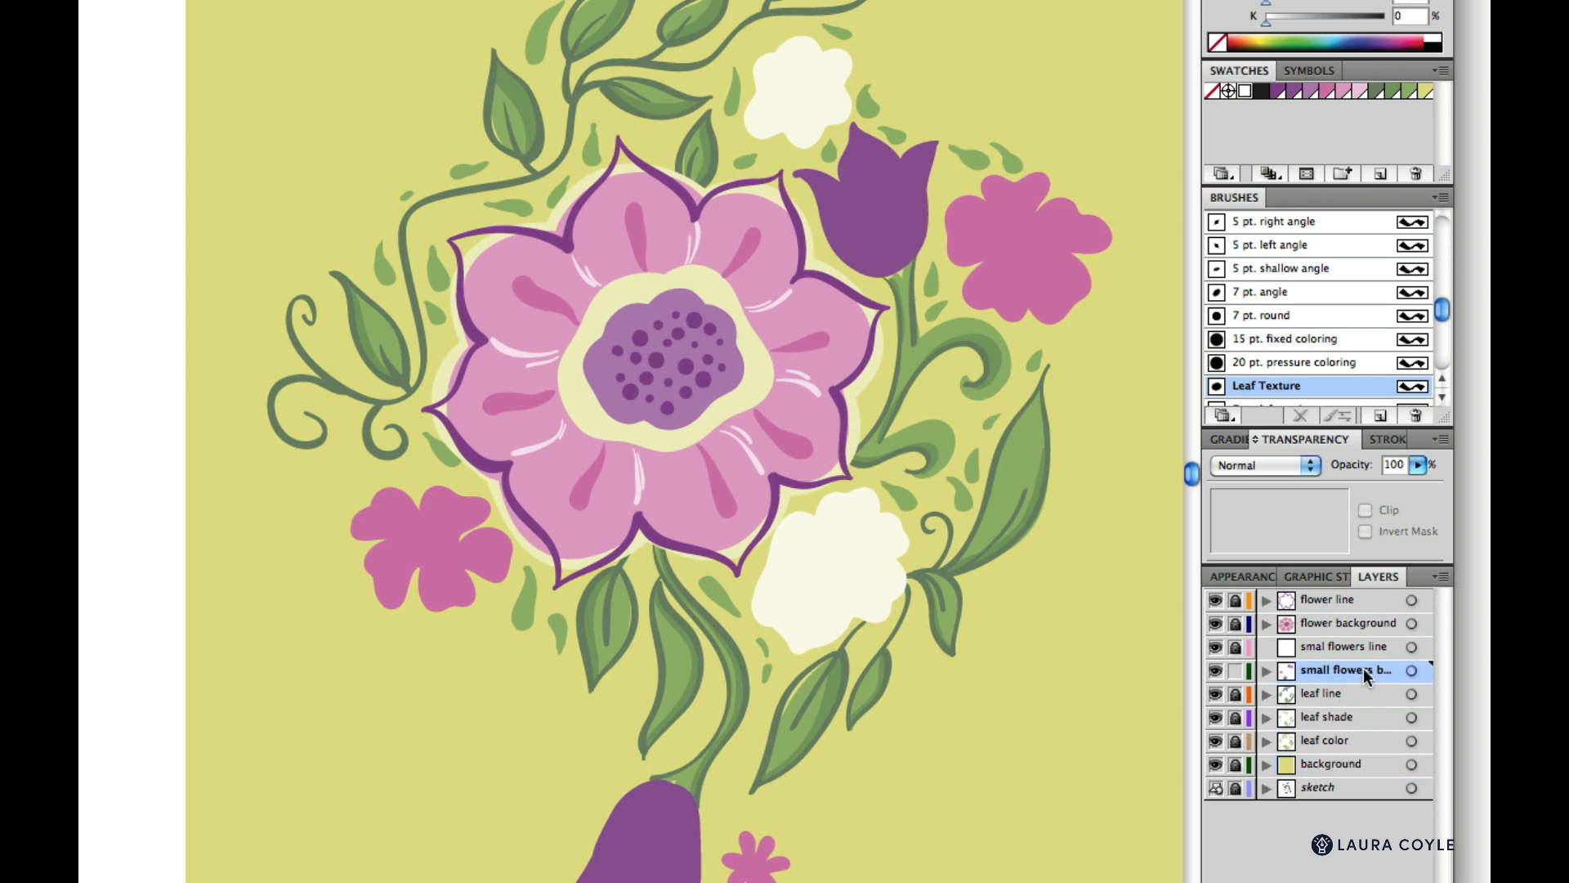
pyautogui.press('super+plus')
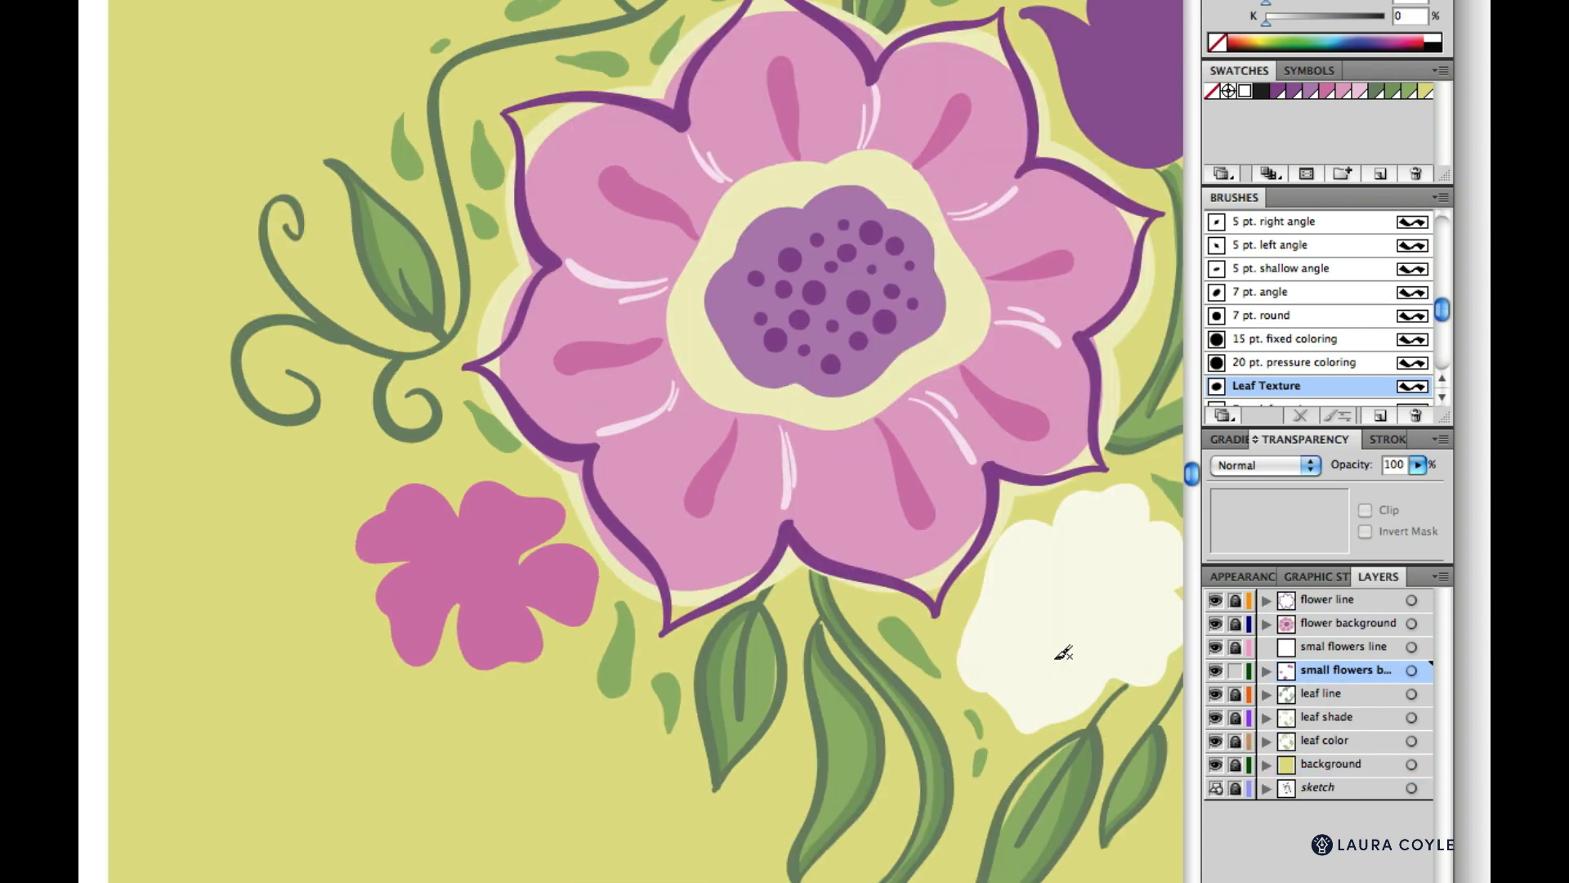
pyautogui.moveTo(826, 242)
pyautogui.mouseDown()
pyautogui.moveTo(545, 439)
pyautogui.moveTo(462, 553)
pyautogui.mouseUp()
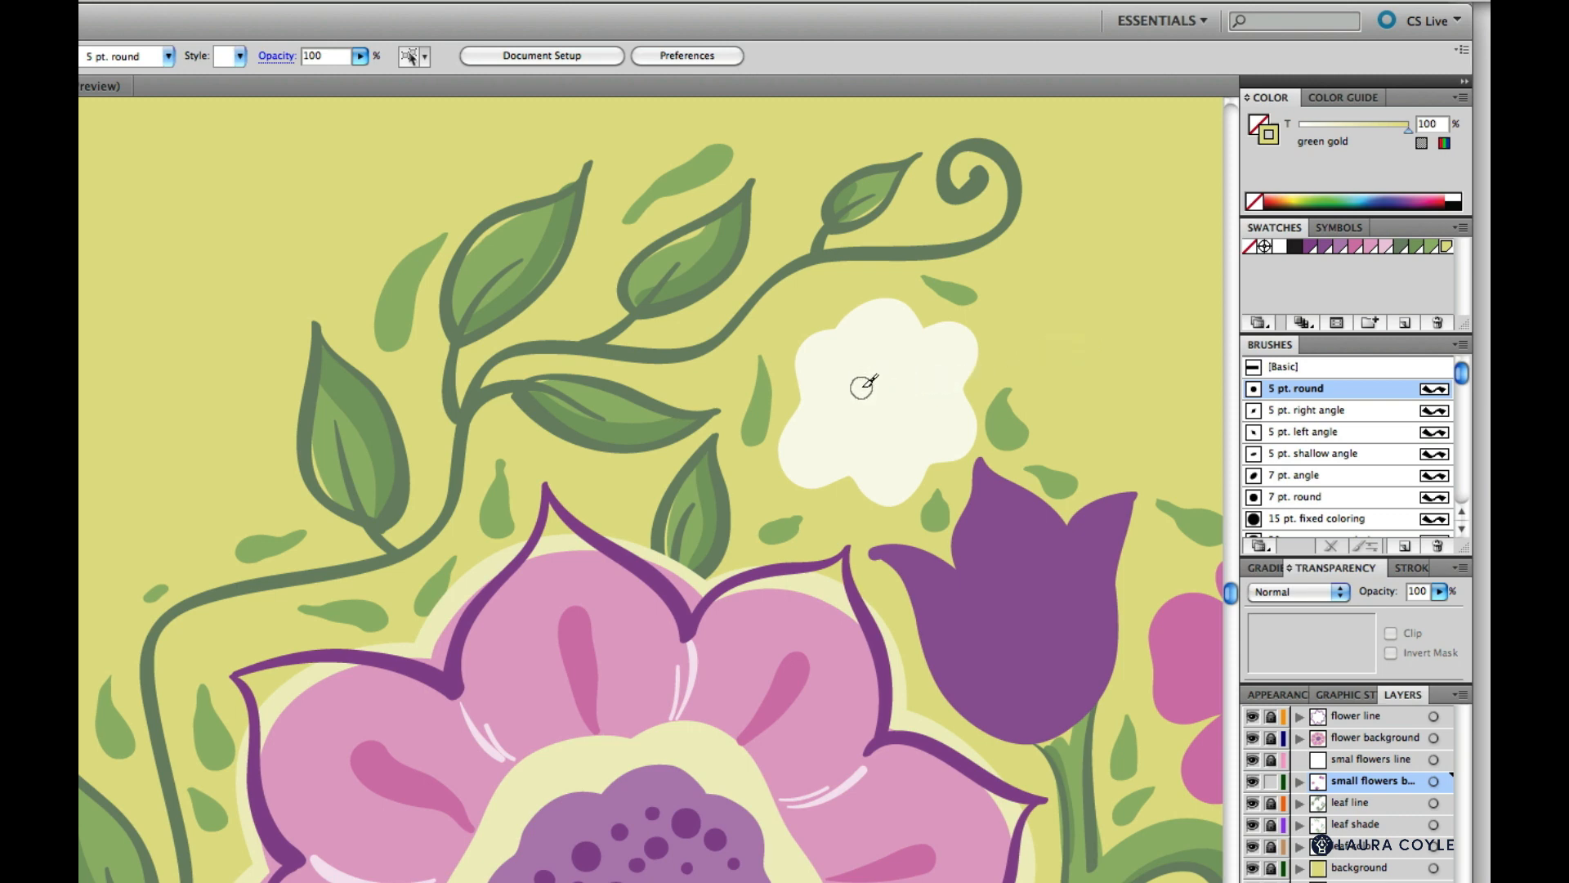
pyautogui.moveTo(863, 386)
pyautogui.mouseDown()
pyautogui.moveTo(876, 350)
pyautogui.moveTo(924, 359)
pyautogui.moveTo(935, 373)
pyautogui.moveTo(917, 412)
pyautogui.mouseUp()
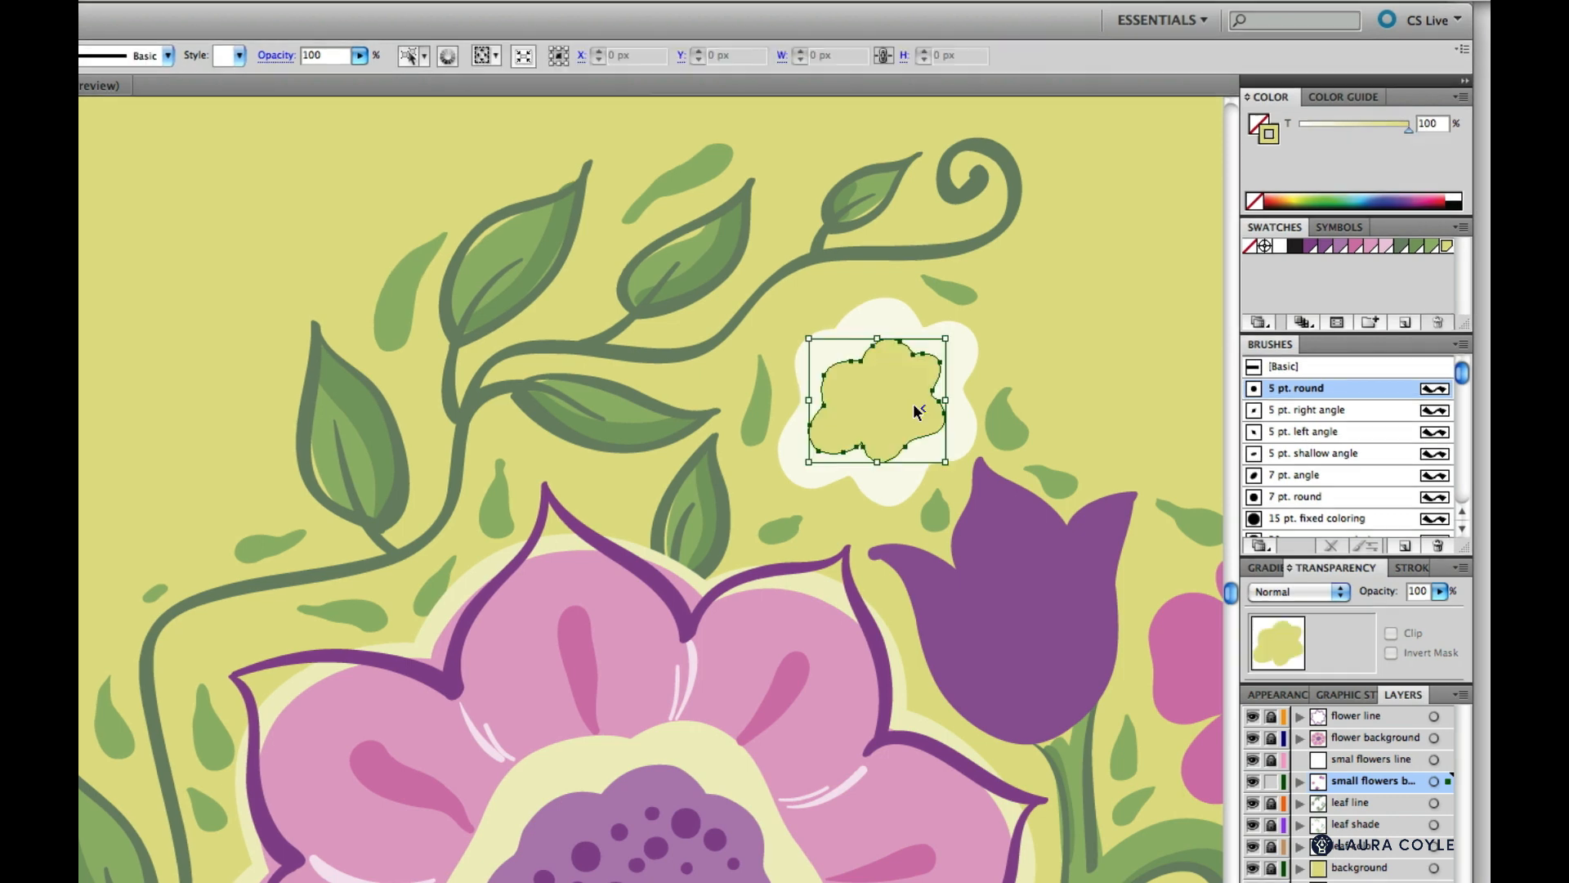
# - Set the new flower center's green gold fill tint to 50%
pyautogui.doubleClick(1443, 124)
pyautogui.write('5')
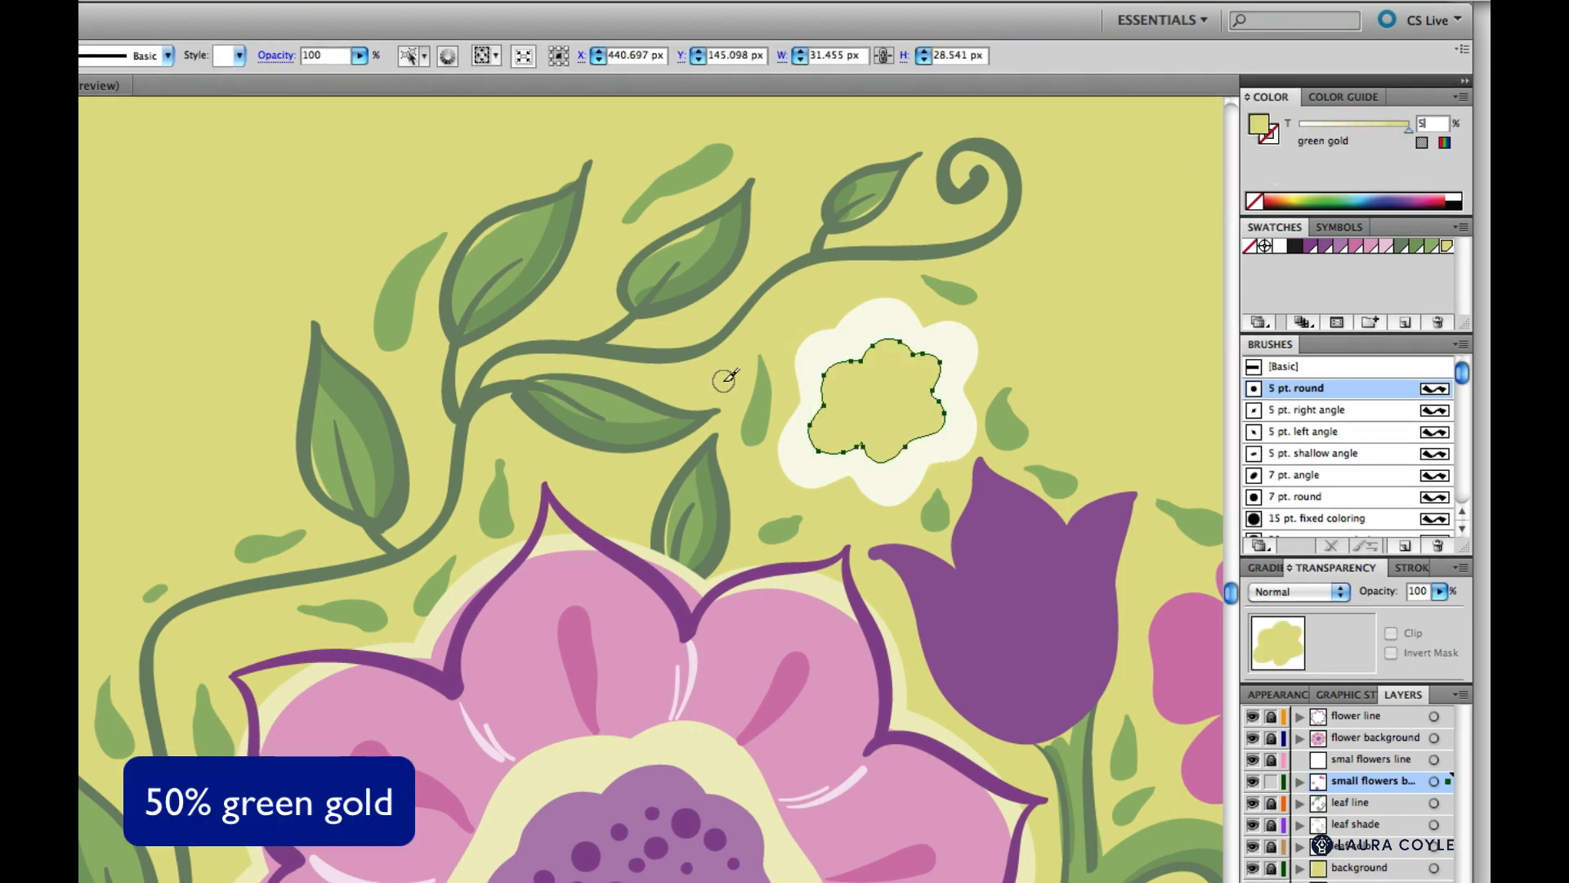
pyautogui.write('0')
pyautogui.press('Return')
# - Paint a 50% green gold center in the large pale flower below the main flower, using the 5 pt. round brush
pyautogui.moveTo(829, 804); pyautogui.dragTo(523, 262)
pyautogui.moveTo(683, 683); pyautogui.dragTo(728, 467)
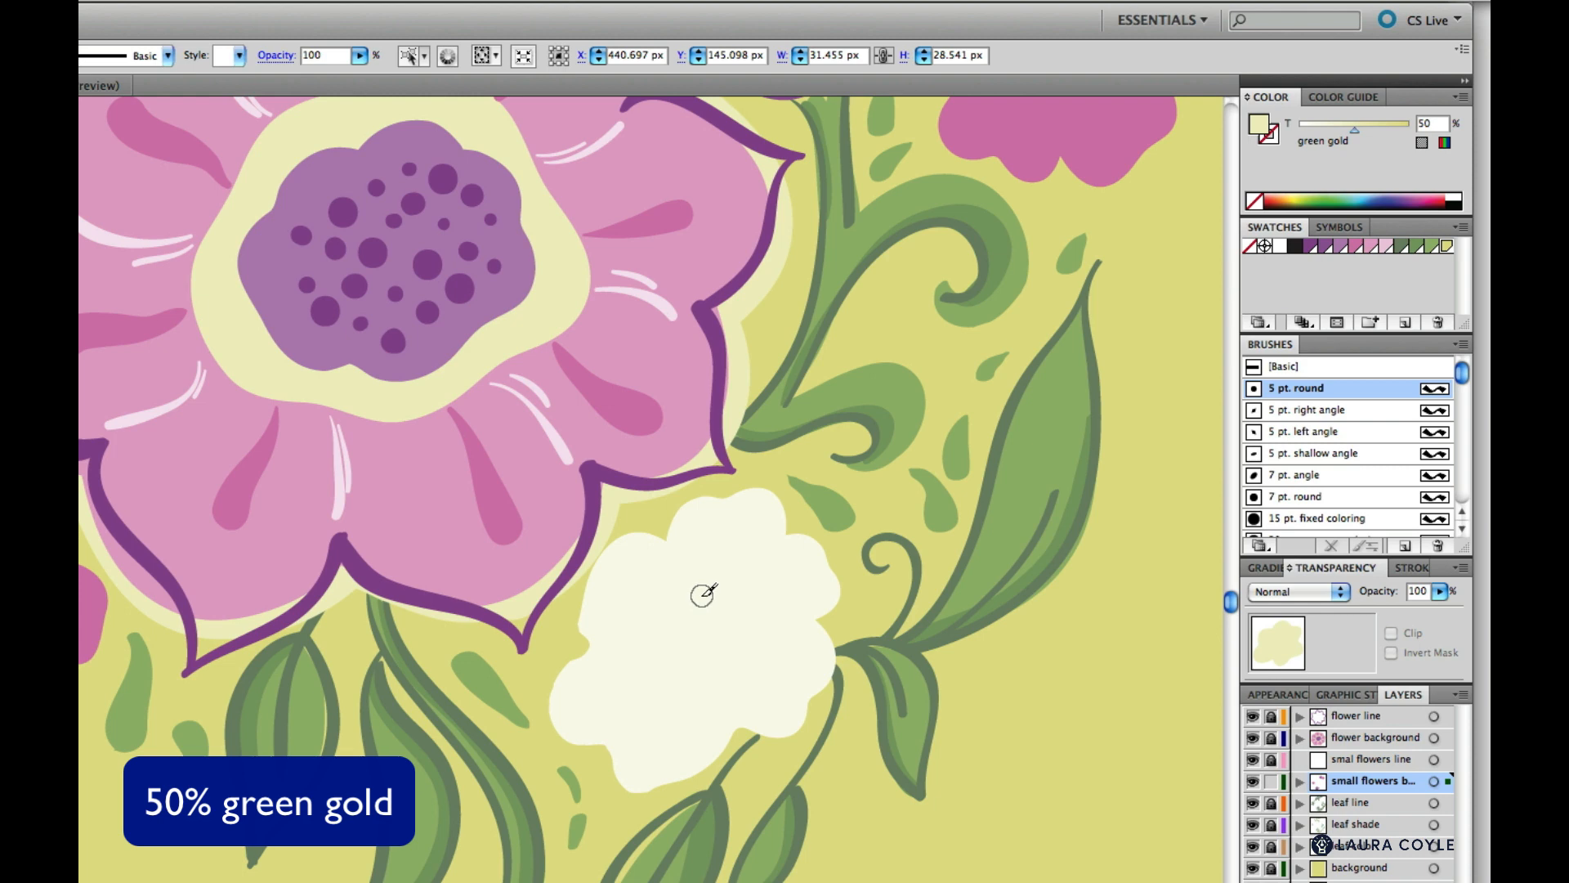
pyautogui.moveTo(702, 595)
pyautogui.mouseDown()
pyautogui.moveTo(759, 539)
pyautogui.moveTo(739, 583)
pyautogui.moveTo(795, 580)
pyautogui.mouseUp()
pyautogui.moveTo(794, 581); pyautogui.dragTo(772, 594)
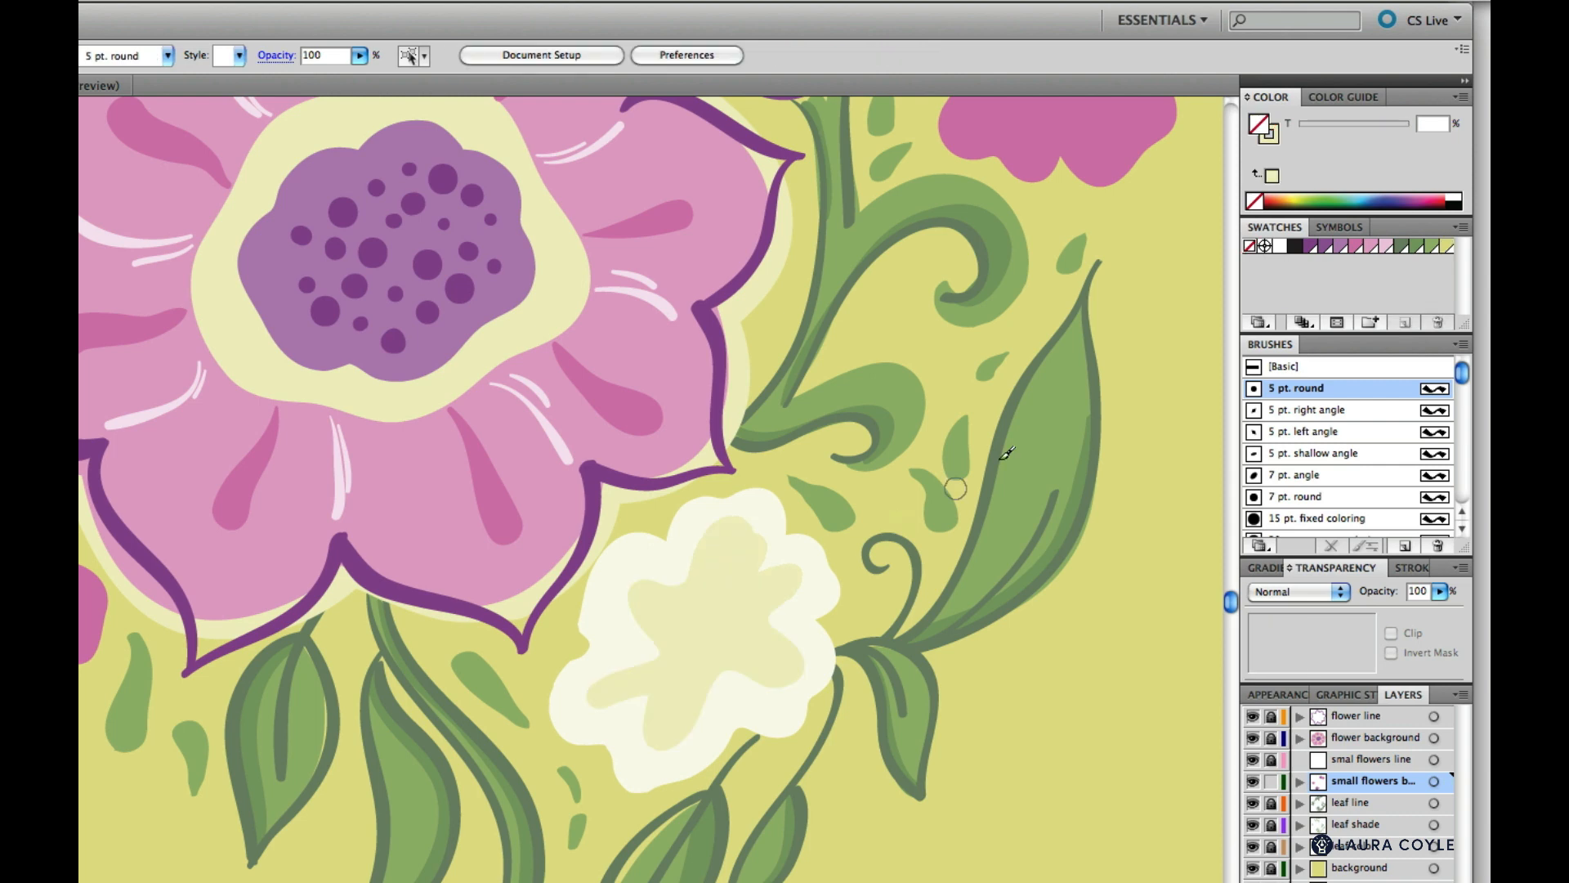
# - Set the brush color to 50% leaf green and paint a smaller inner center in both pale flowers
pyautogui.click(1277, 137)
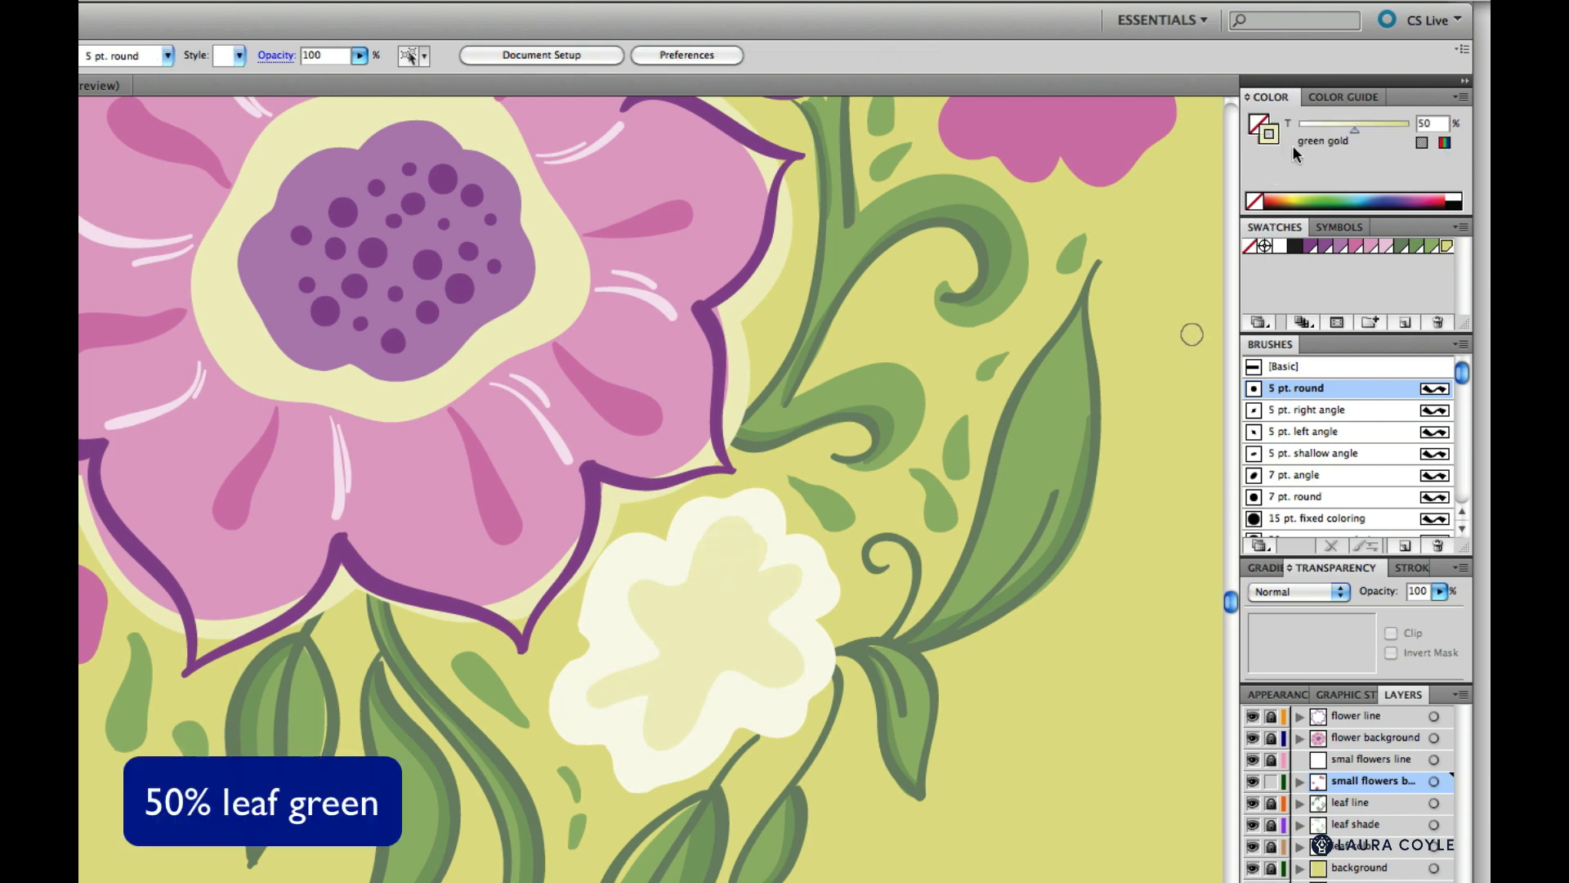
pyautogui.click(1431, 246)
pyautogui.moveTo(689, 602)
pyautogui.mouseDown()
pyautogui.moveTo(704, 610)
pyautogui.moveTo(706, 590)
pyautogui.moveTo(679, 559)
pyautogui.moveTo(701, 613)
pyautogui.moveTo(675, 617)
pyautogui.mouseUp()
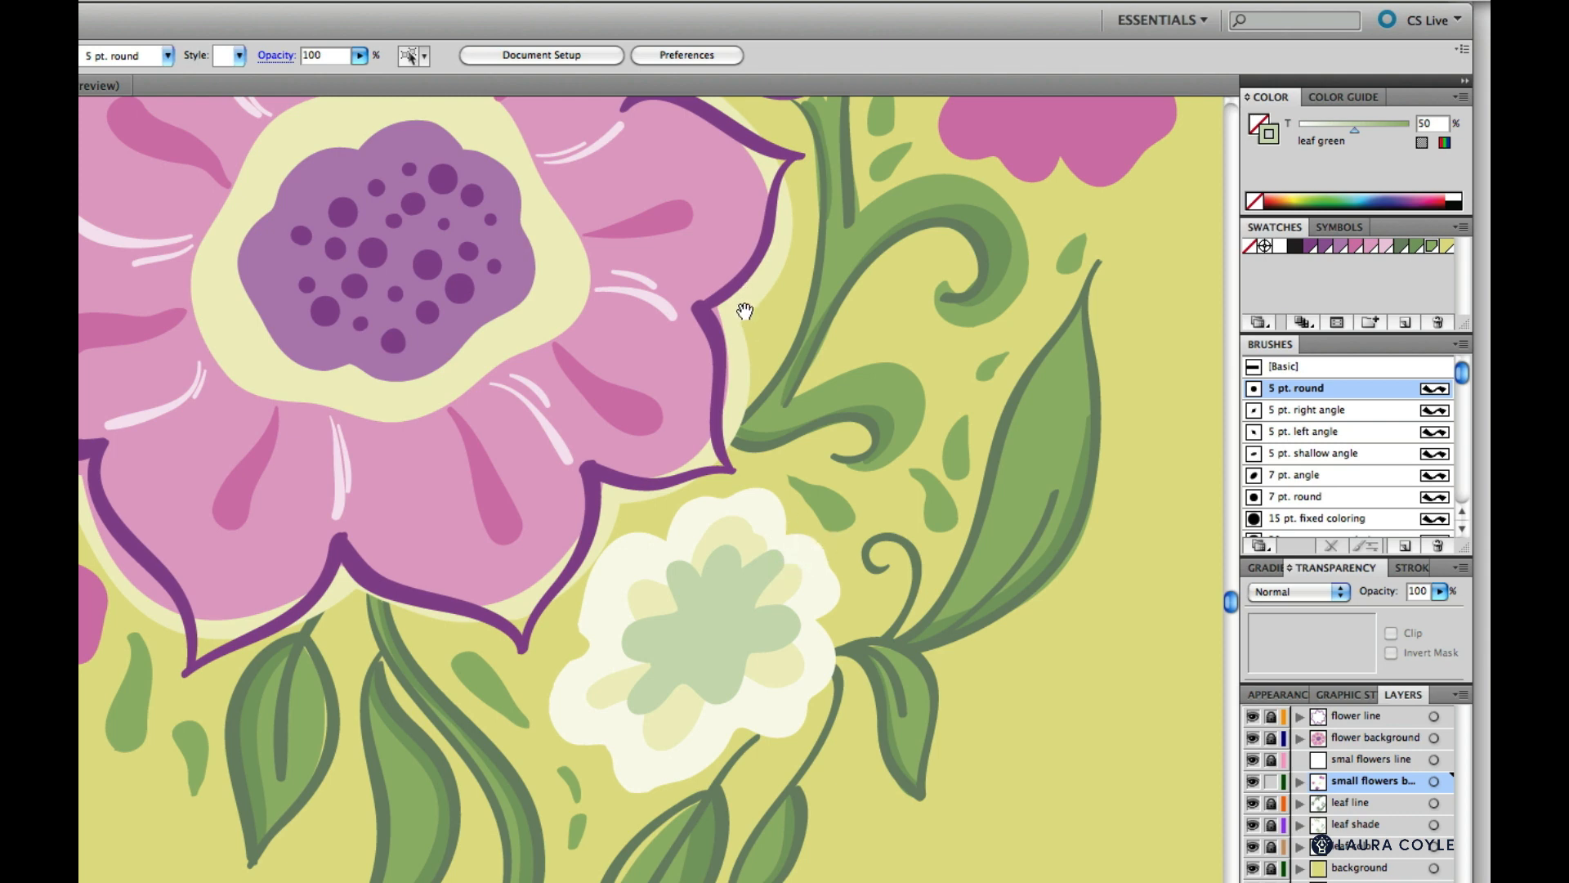
pyautogui.scroll(10, 743, 318)
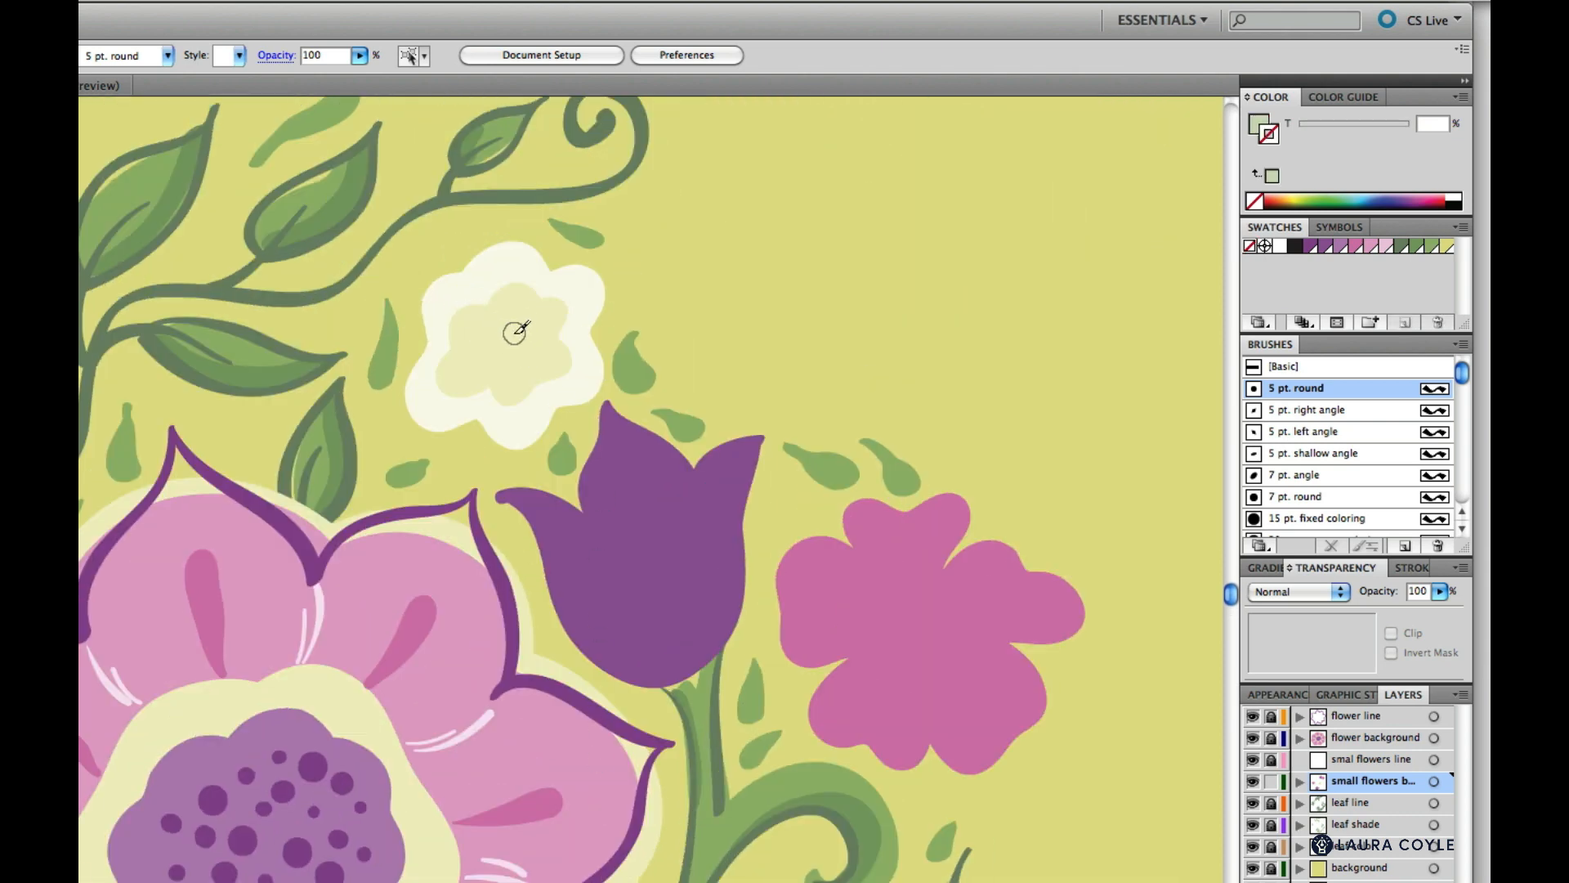
pyautogui.moveTo(500, 342)
pyautogui.mouseDown()
pyautogui.moveTo(486, 292)
pyautogui.moveTo(508, 321)
pyautogui.moveTo(544, 298)
pyautogui.moveTo(527, 331)
pyautogui.mouseUp()
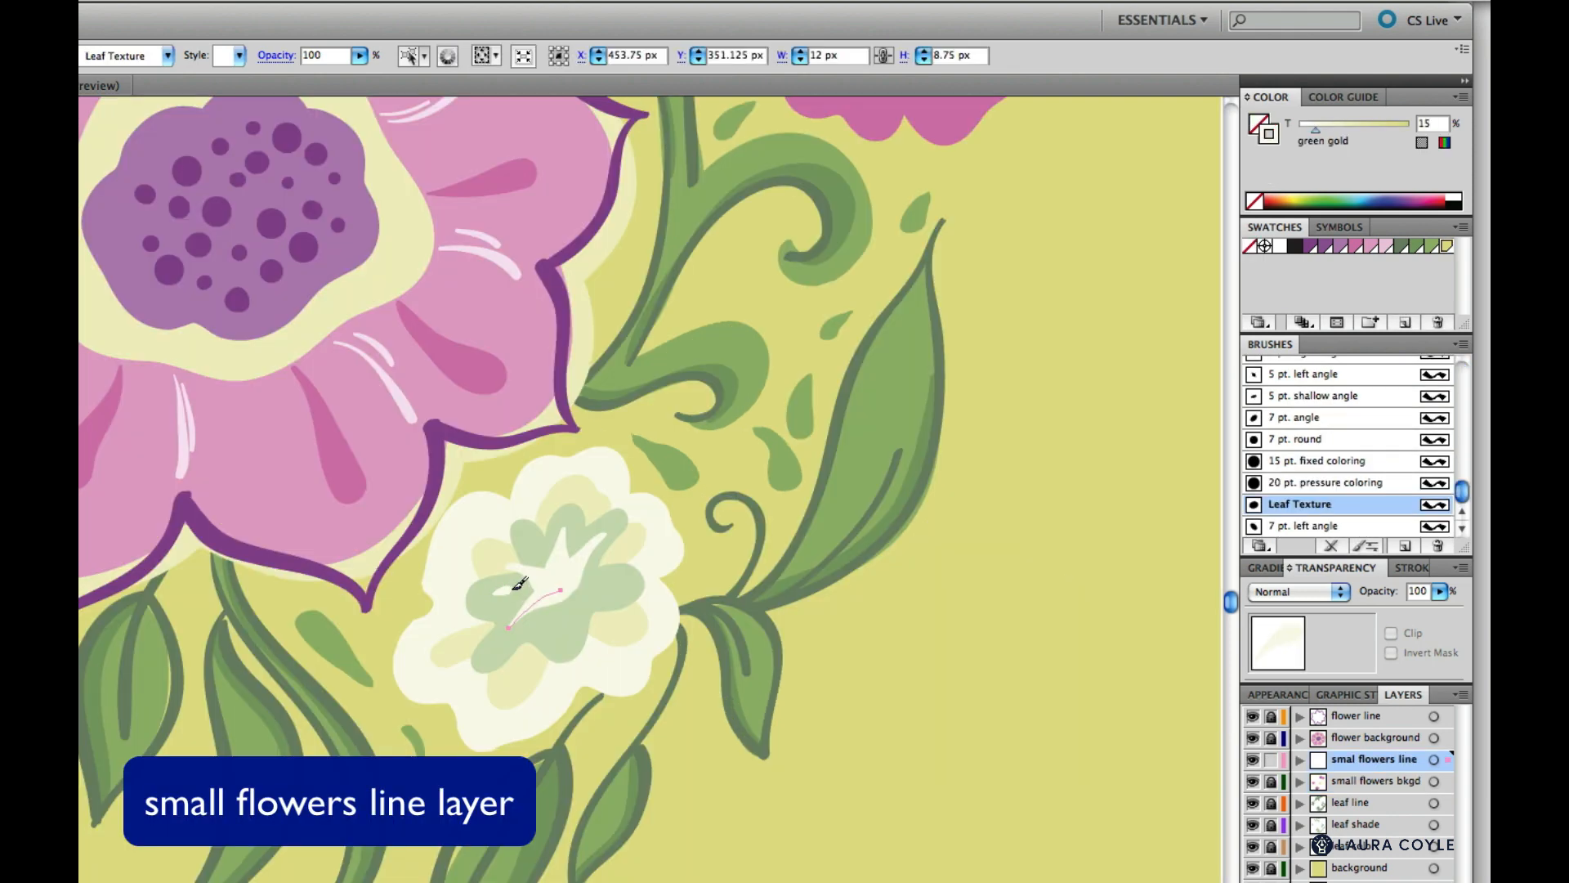
# - On the smal flowers line layer, paint 15% green gold rays in the lower pale flower's center using the Leaf Texture and 5 pt. left angle brushes
pyautogui.moveTo(494, 594); pyautogui.dragTo(539, 590)
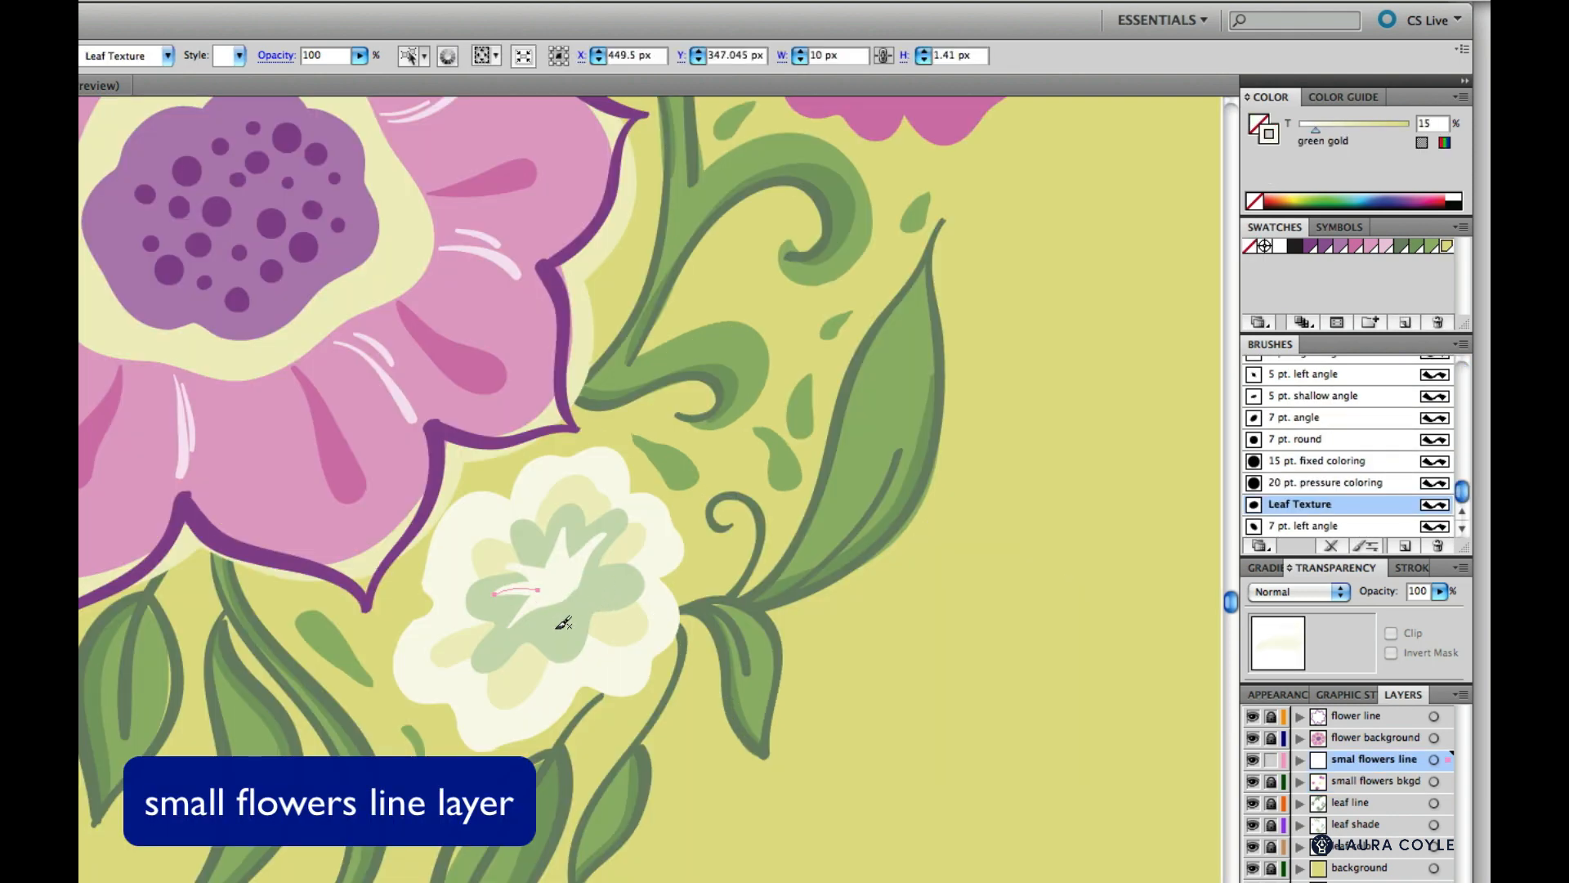
pyautogui.moveTo(556, 632); pyautogui.dragTo(558, 603)
pyautogui.press('super+shift+a')
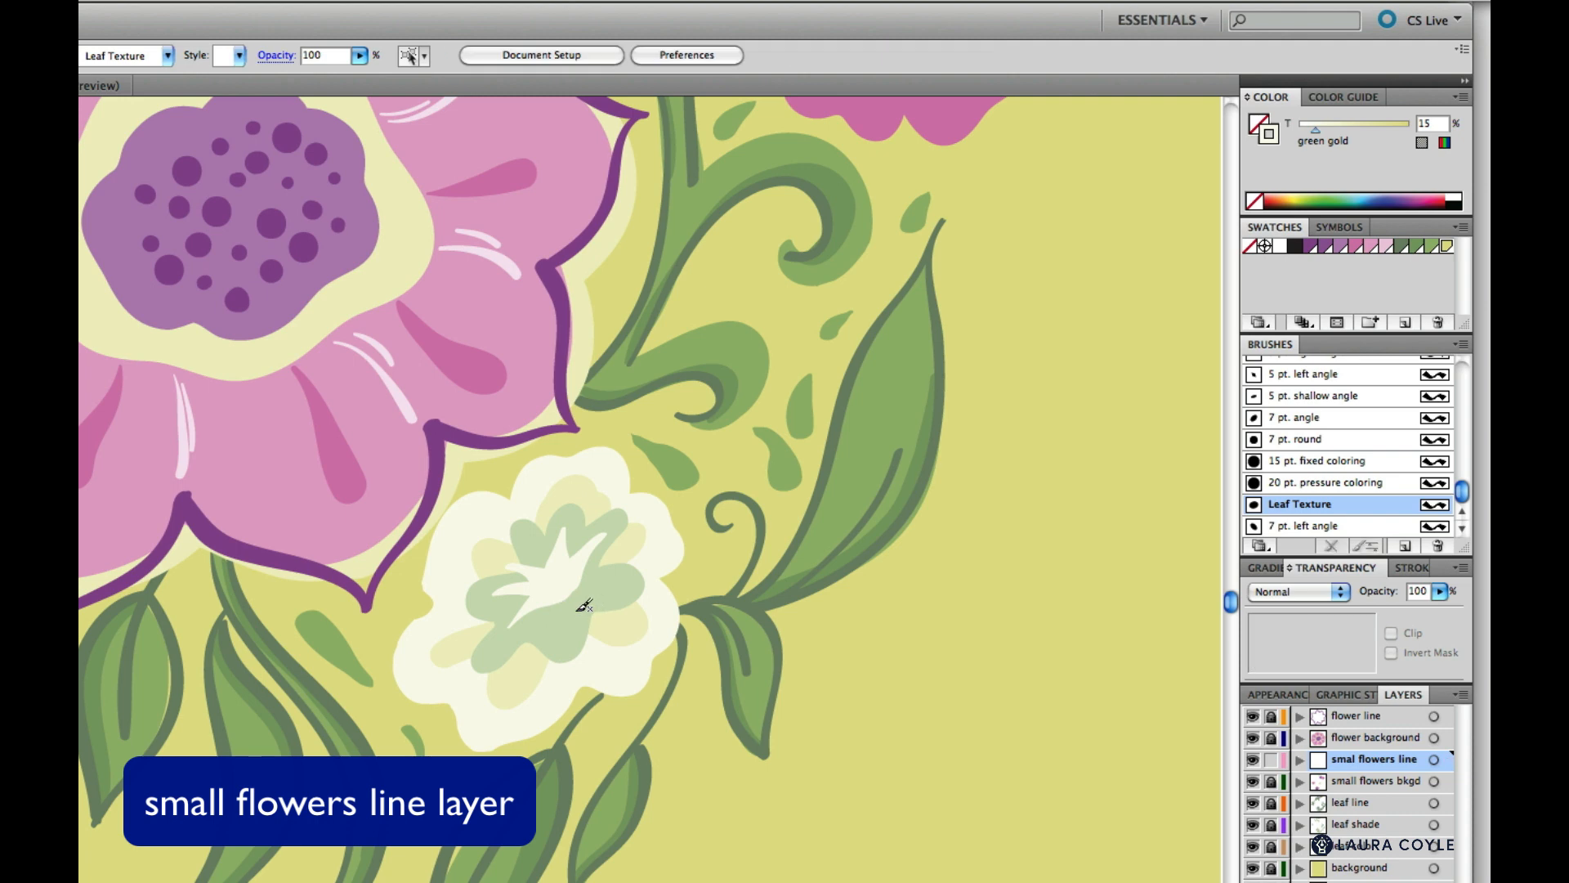
pyautogui.click(1287, 376)
pyautogui.moveTo(558, 609)
pyautogui.mouseDown()
pyautogui.moveTo(549, 580)
pyautogui.moveTo(616, 586)
pyautogui.moveTo(561, 594)
pyautogui.mouseUp()
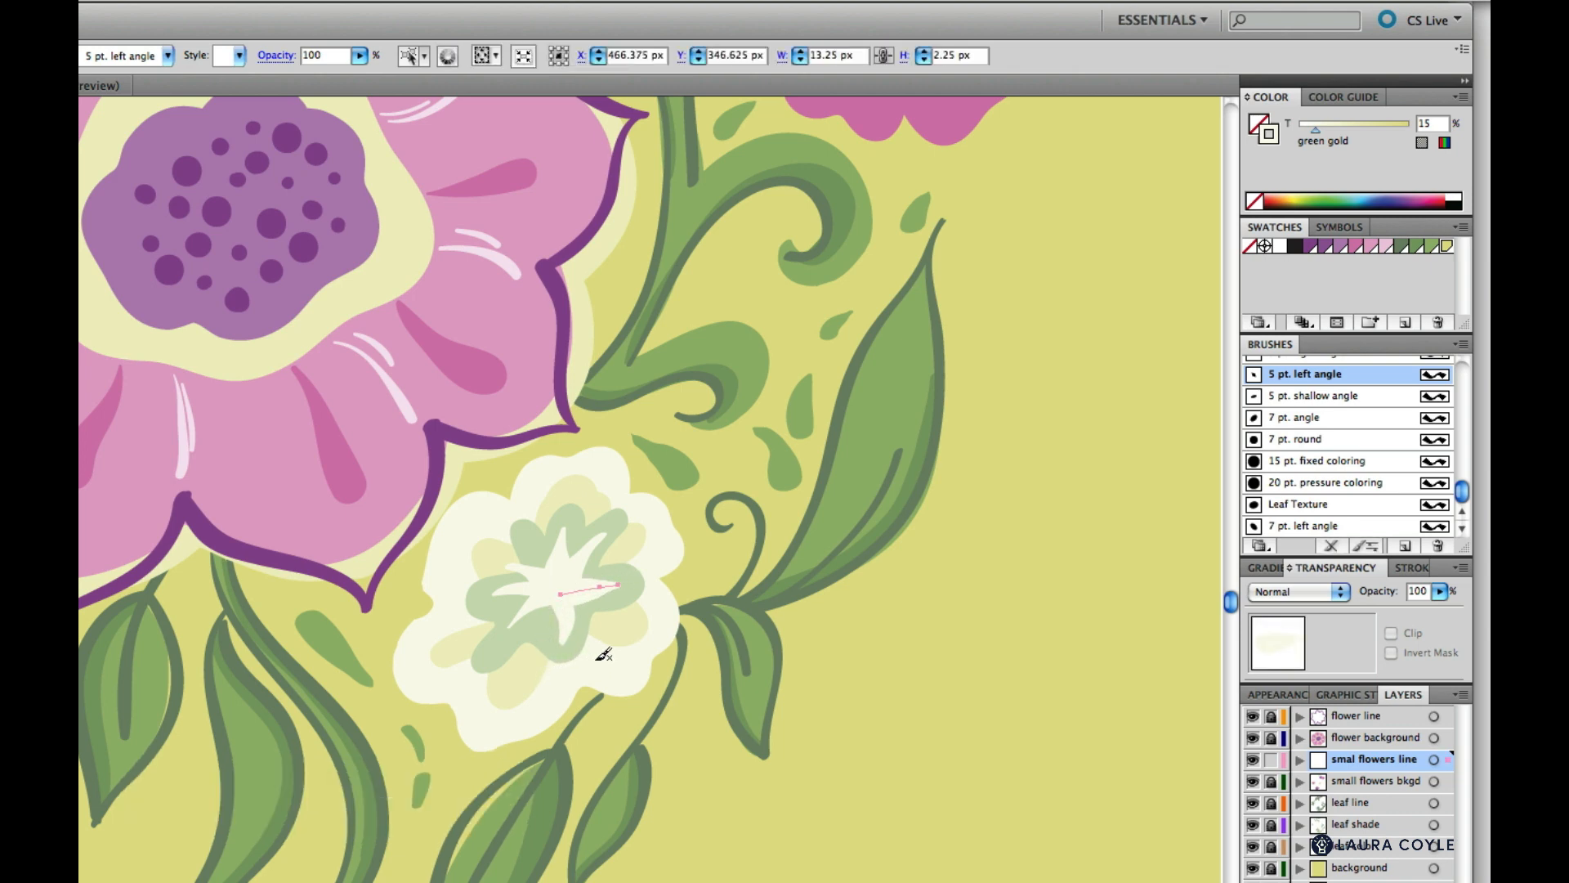
# - Inspect the blending mode and opacity of the dark inner shading on the pink flower beside the tulip
pyautogui.press('v')
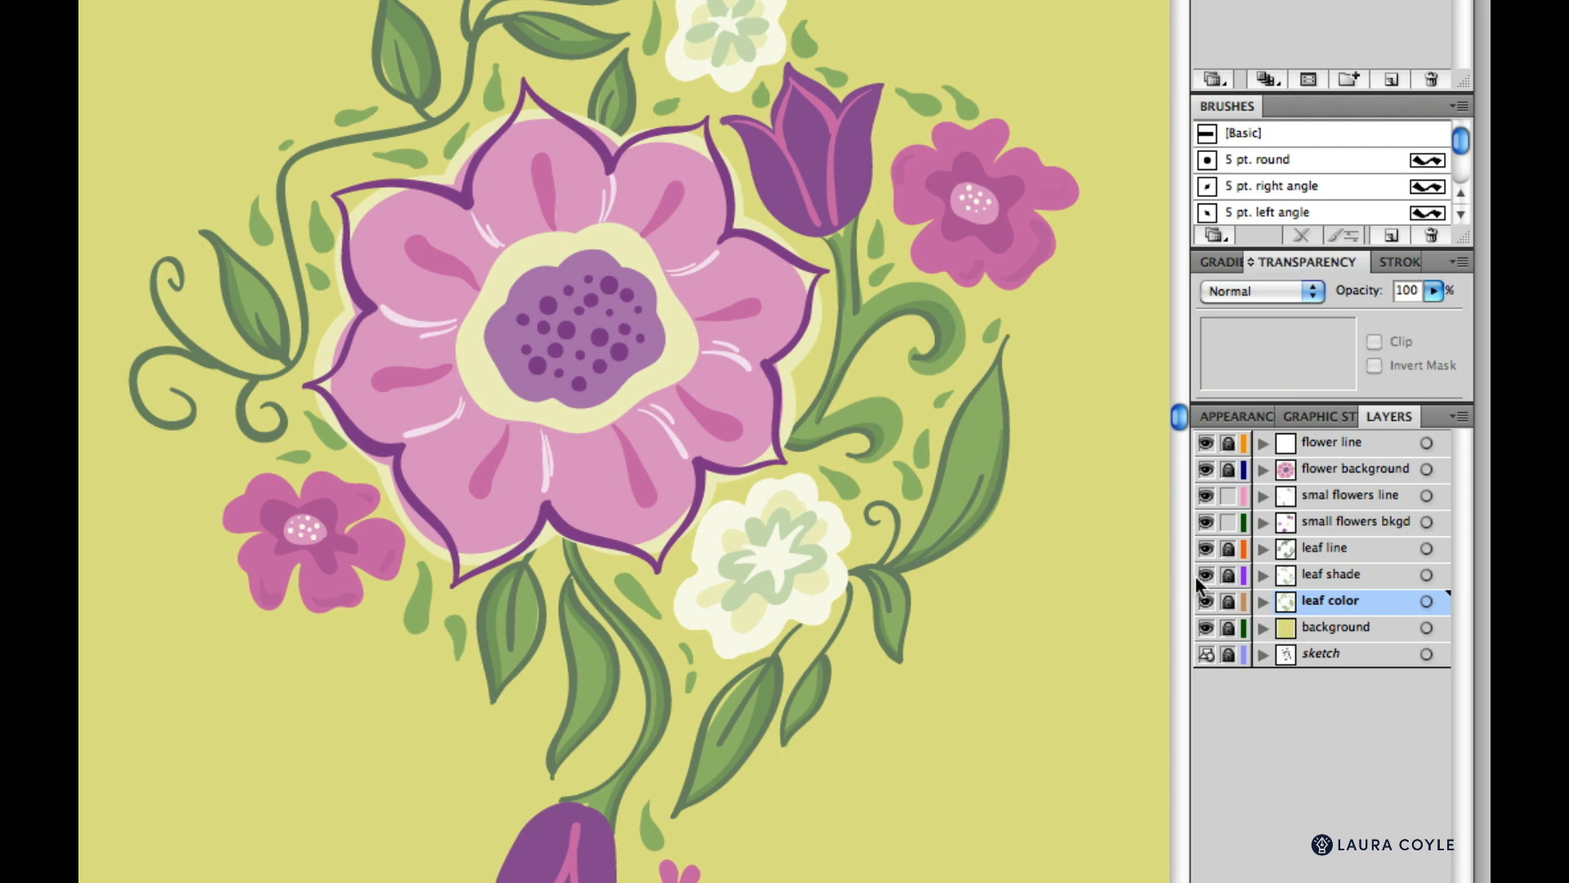
pyautogui.click(1364, 521)
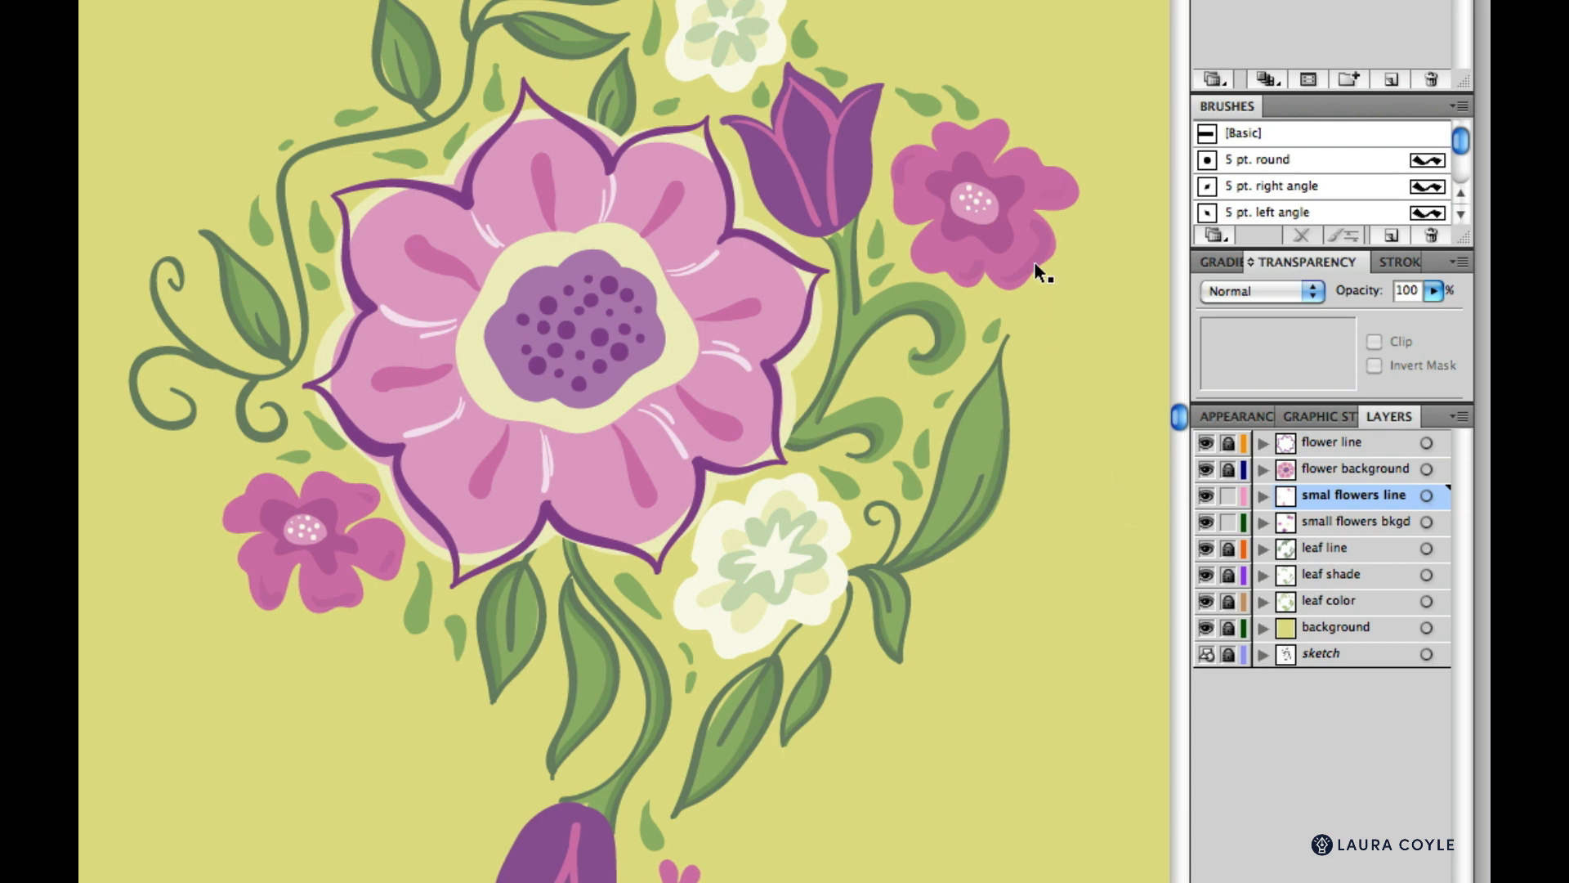
pyautogui.click(998, 241)
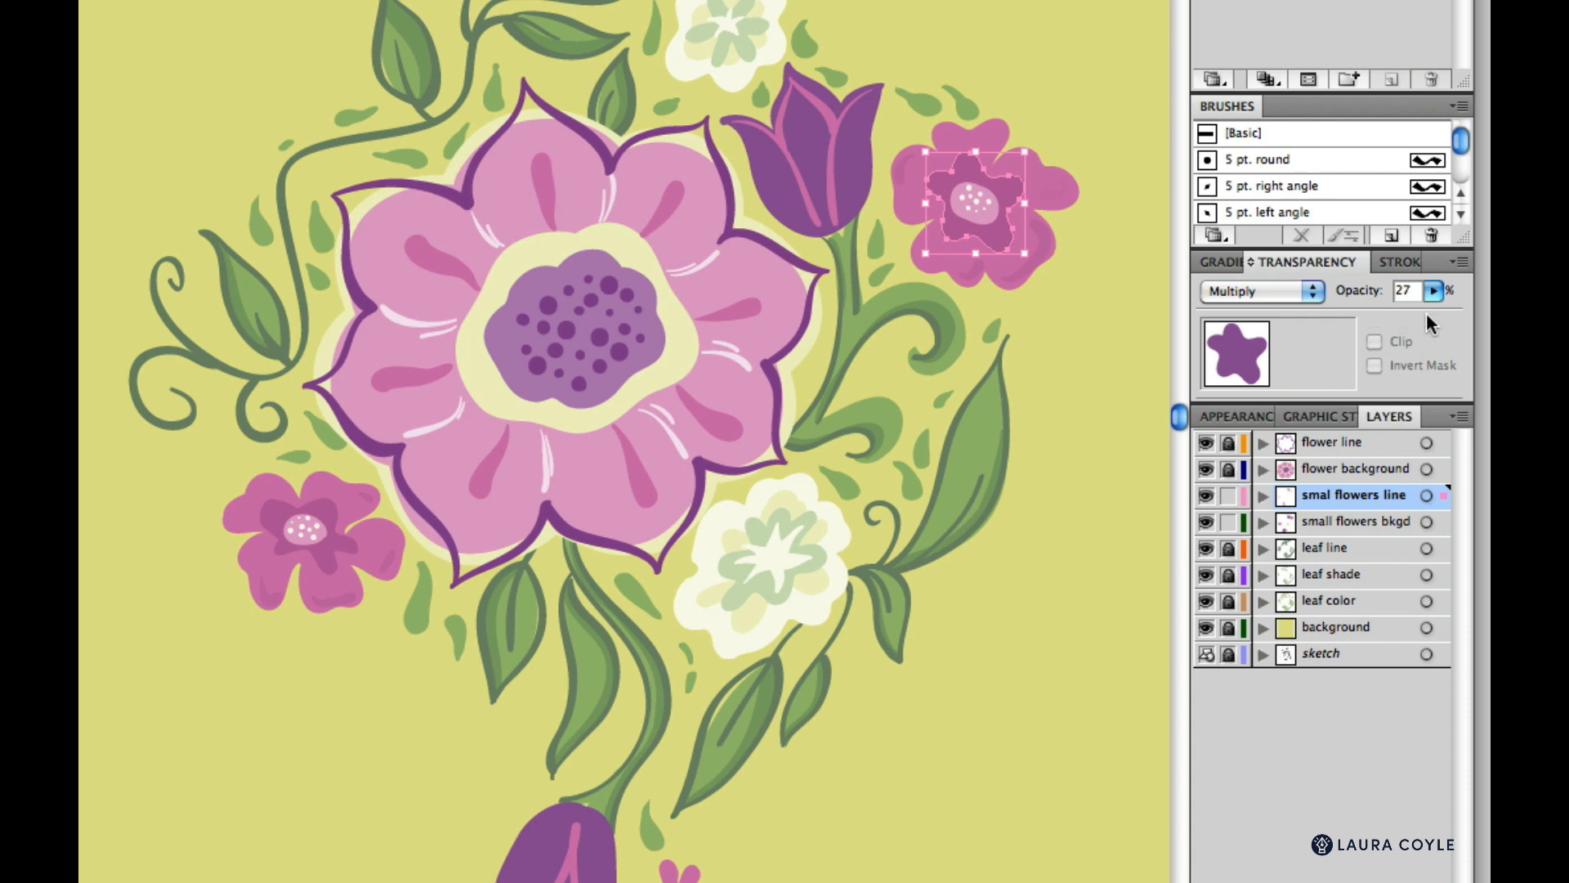
pyautogui.click(1041, 287)
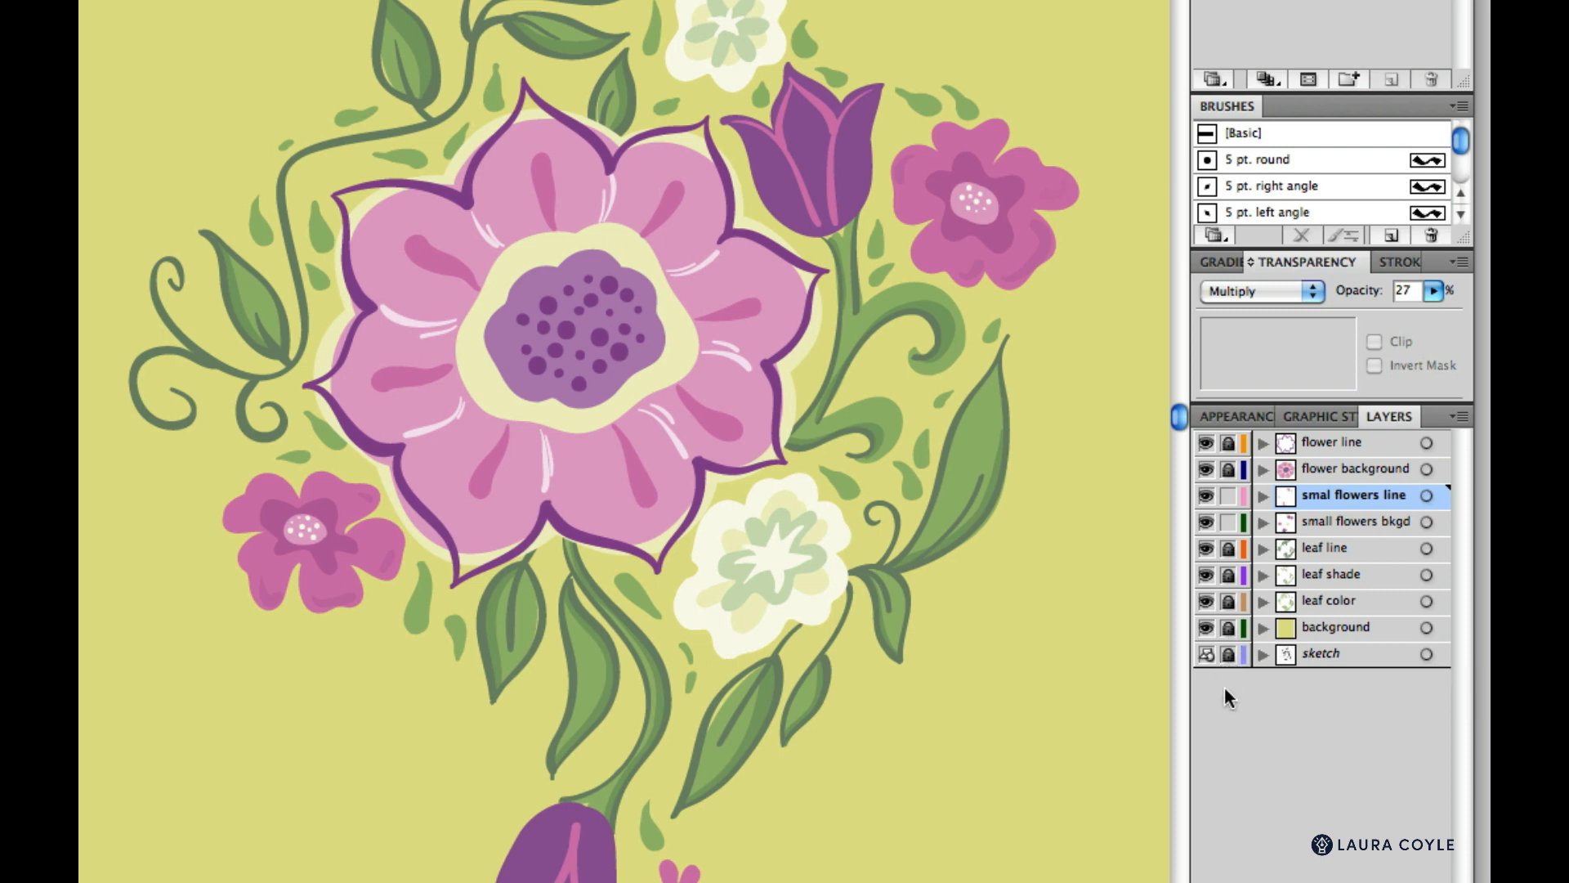
# - Unlock the leaf color, leaf shade, leaf line, flower background and flower line layers
pyautogui.click(1228, 600)
pyautogui.click(1228, 574)
pyautogui.click(1228, 547)
pyautogui.click(1228, 469)
pyautogui.click(1229, 442)
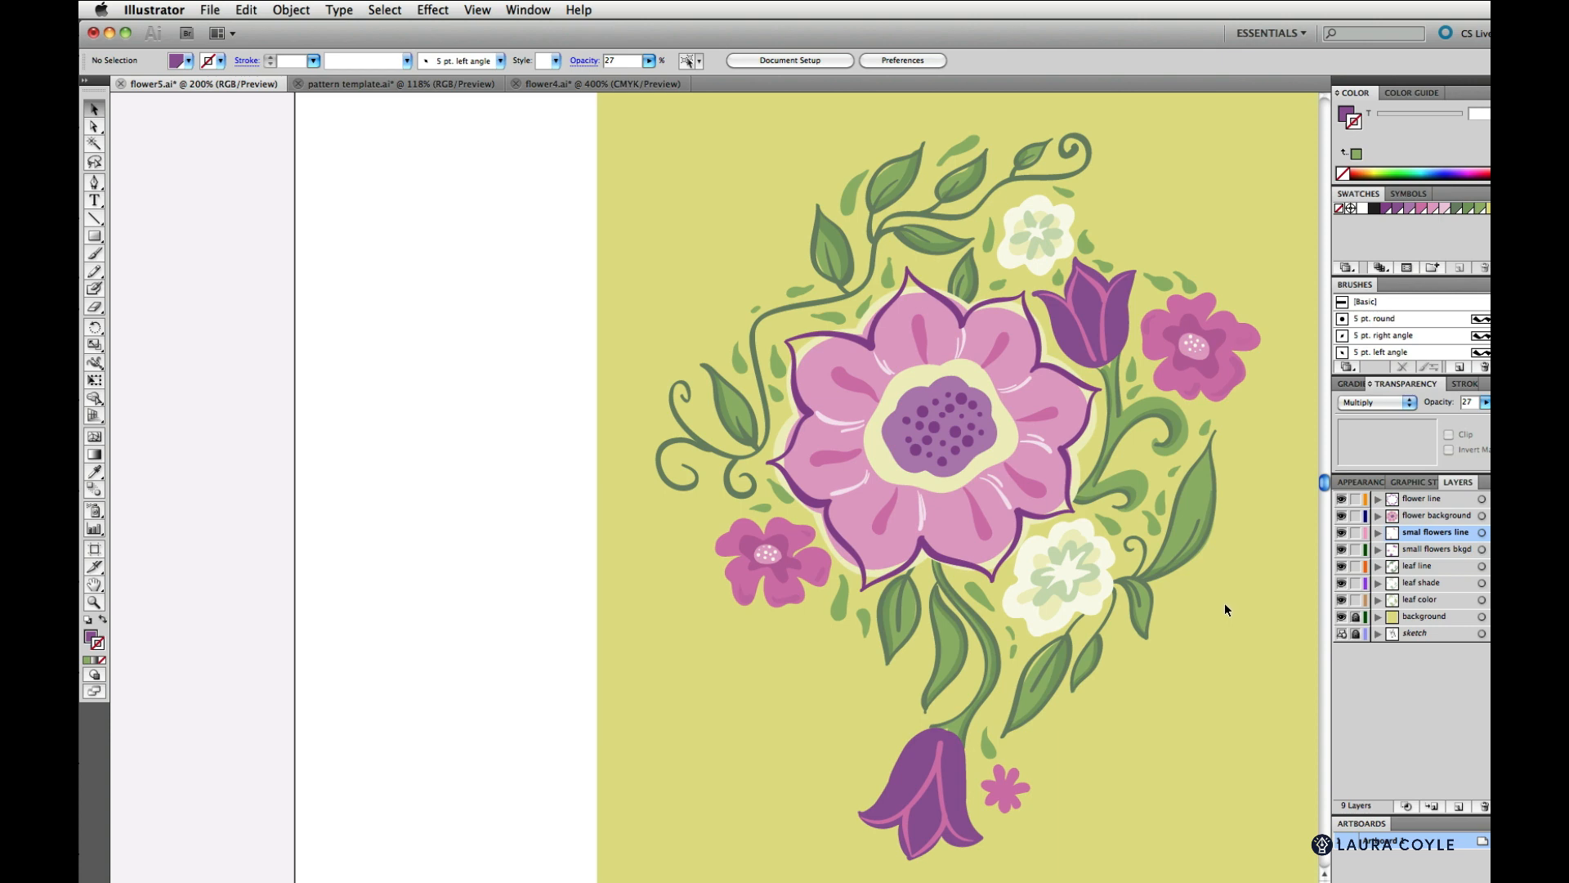
# - Copy all the unlocked flower artwork and switch to the pattern template.ai document
pyautogui.press('super+a')
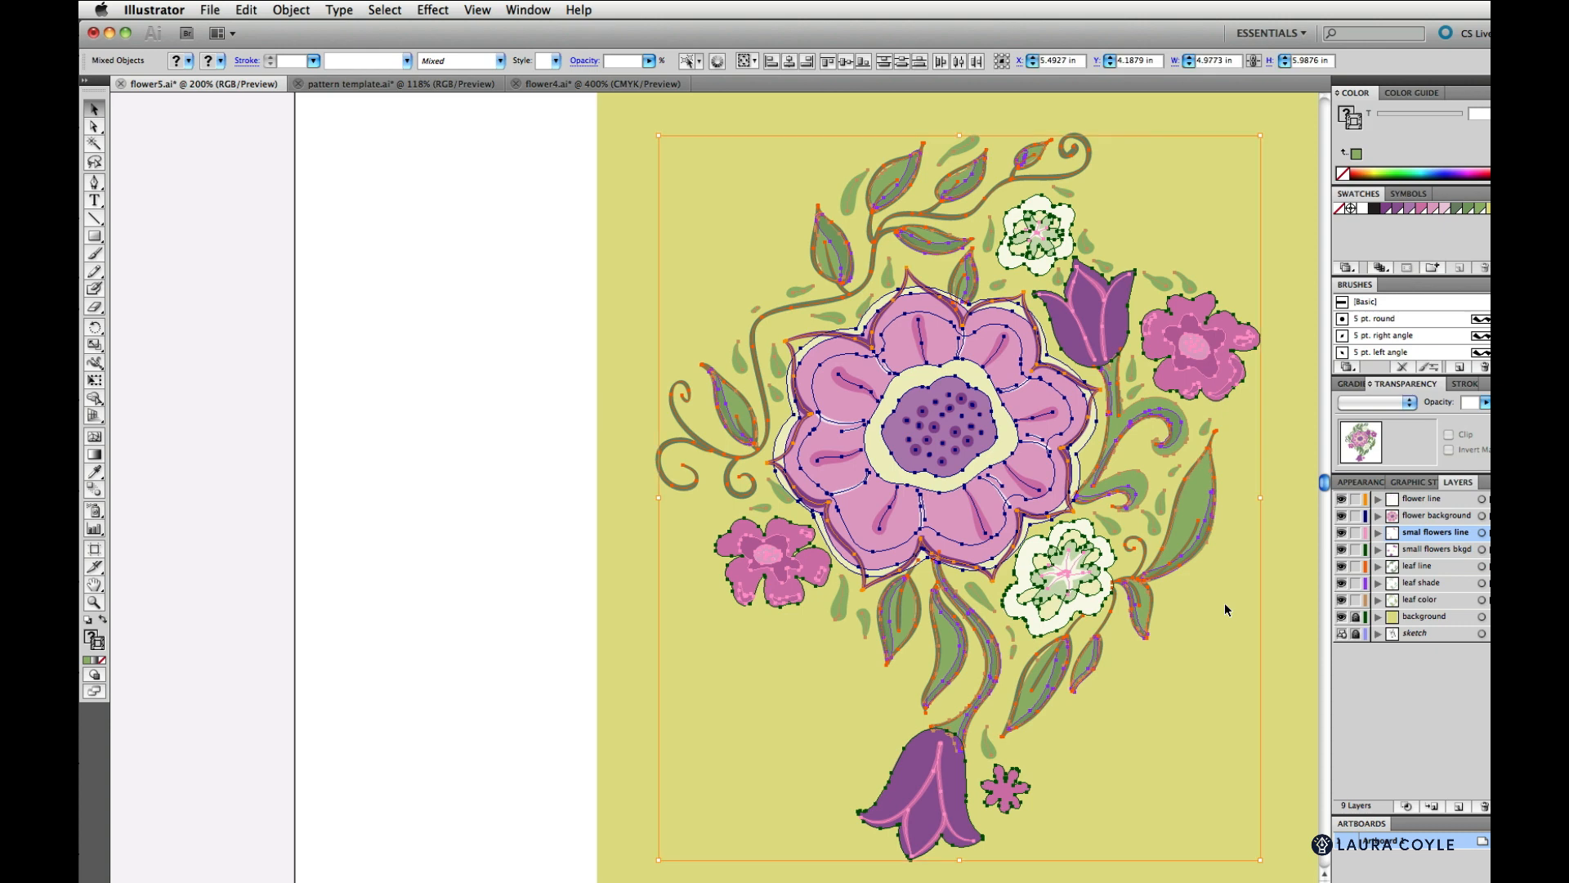
pyautogui.press('super+c')
pyautogui.click(364, 84)
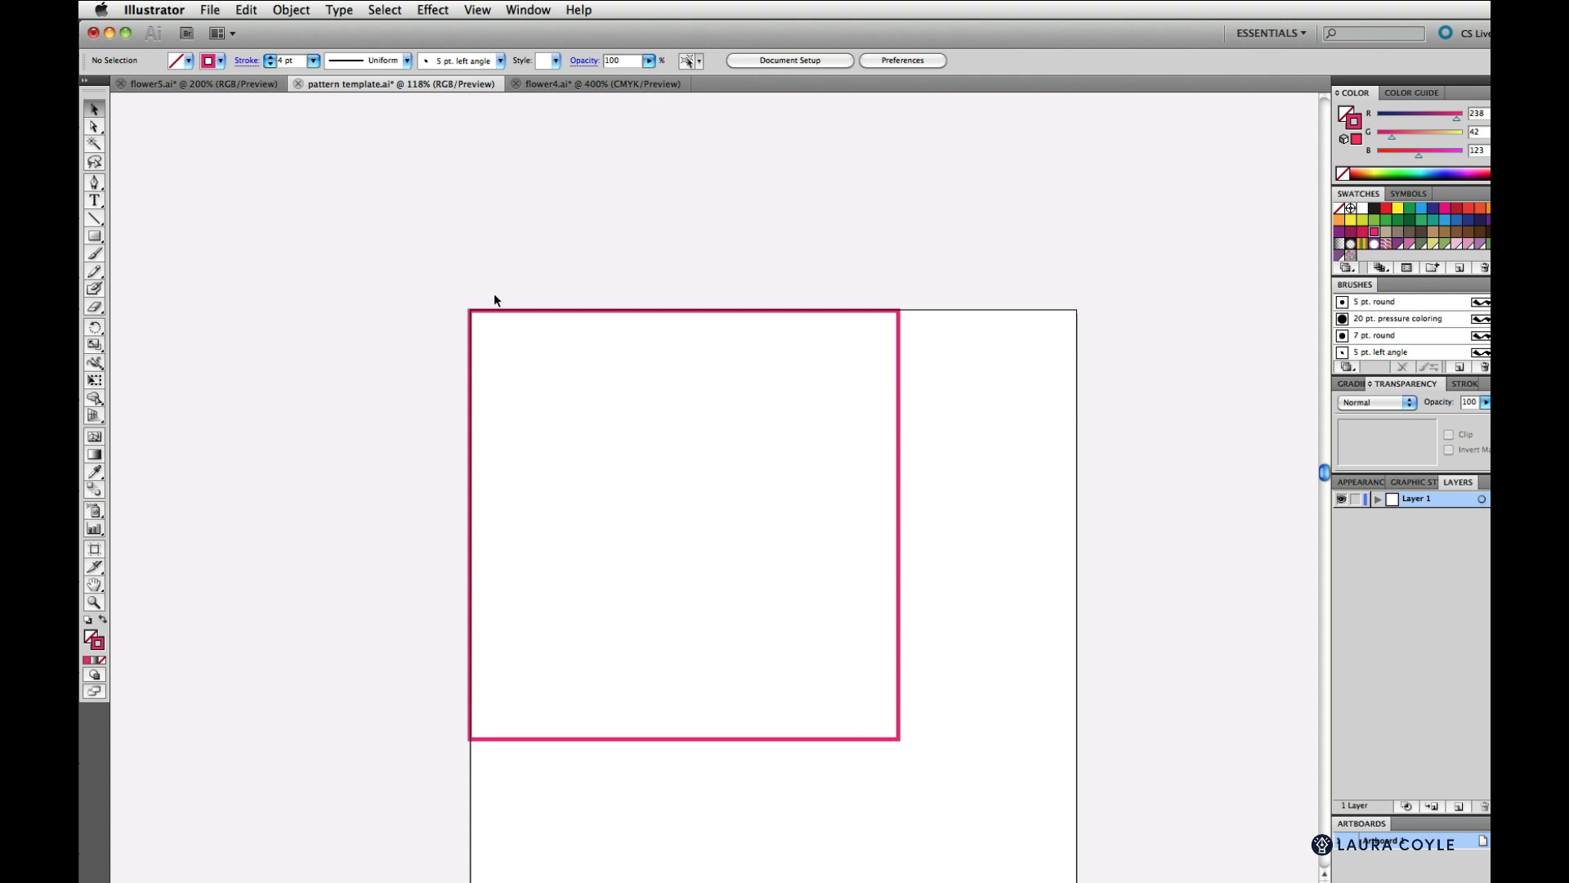
# - Check the pink square's coordinates using its upper-left corner as the reference point
pyautogui.moveTo(493, 300); pyautogui.dragTo(505, 344)
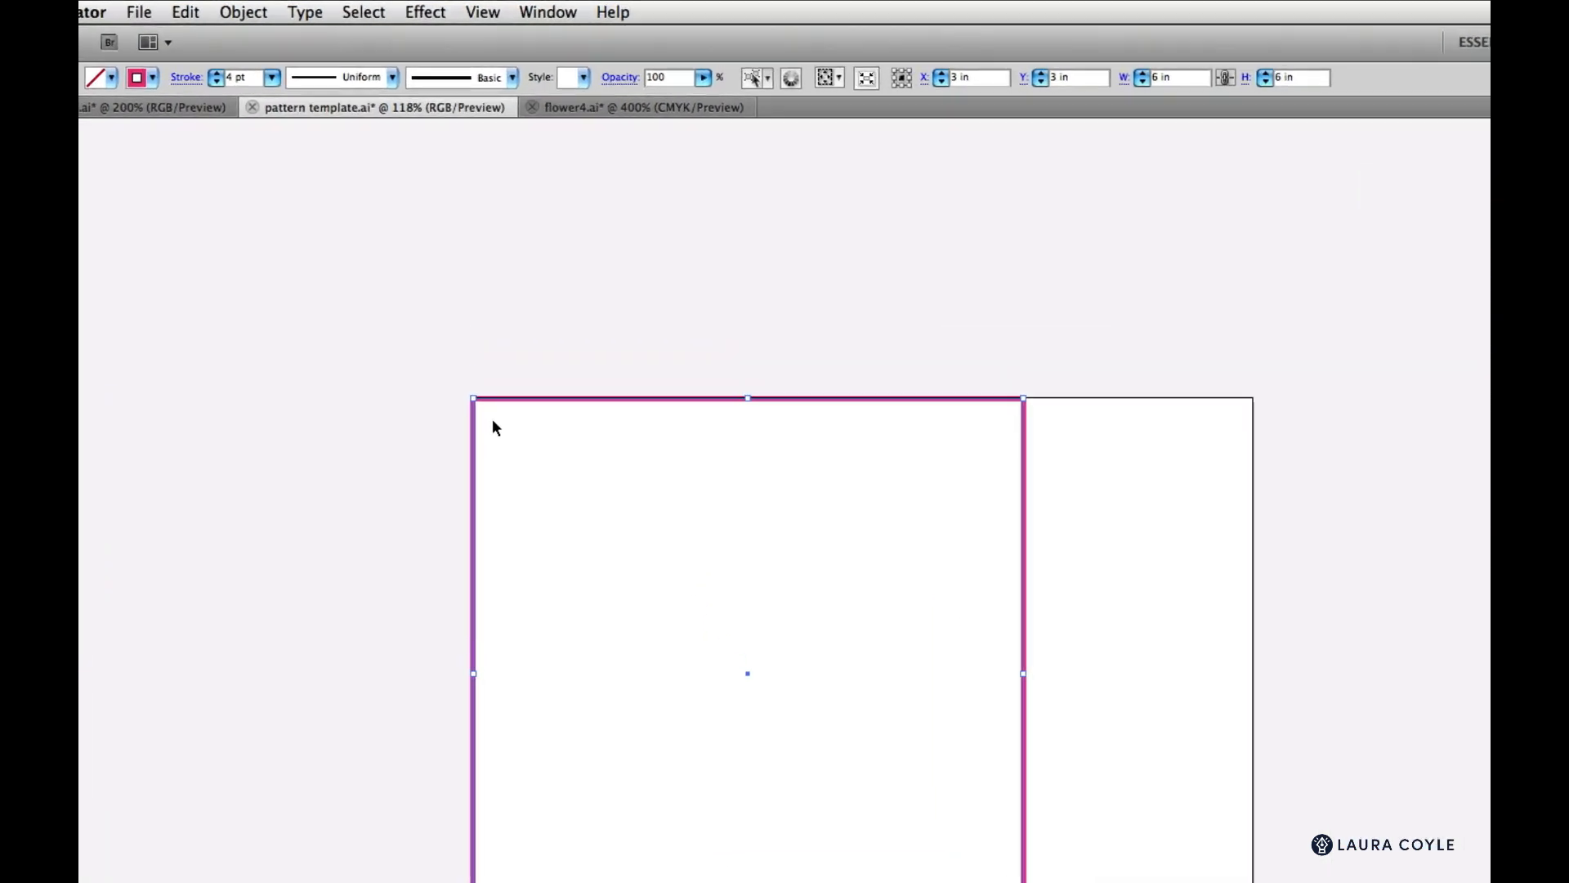
pyautogui.click(855, 64)
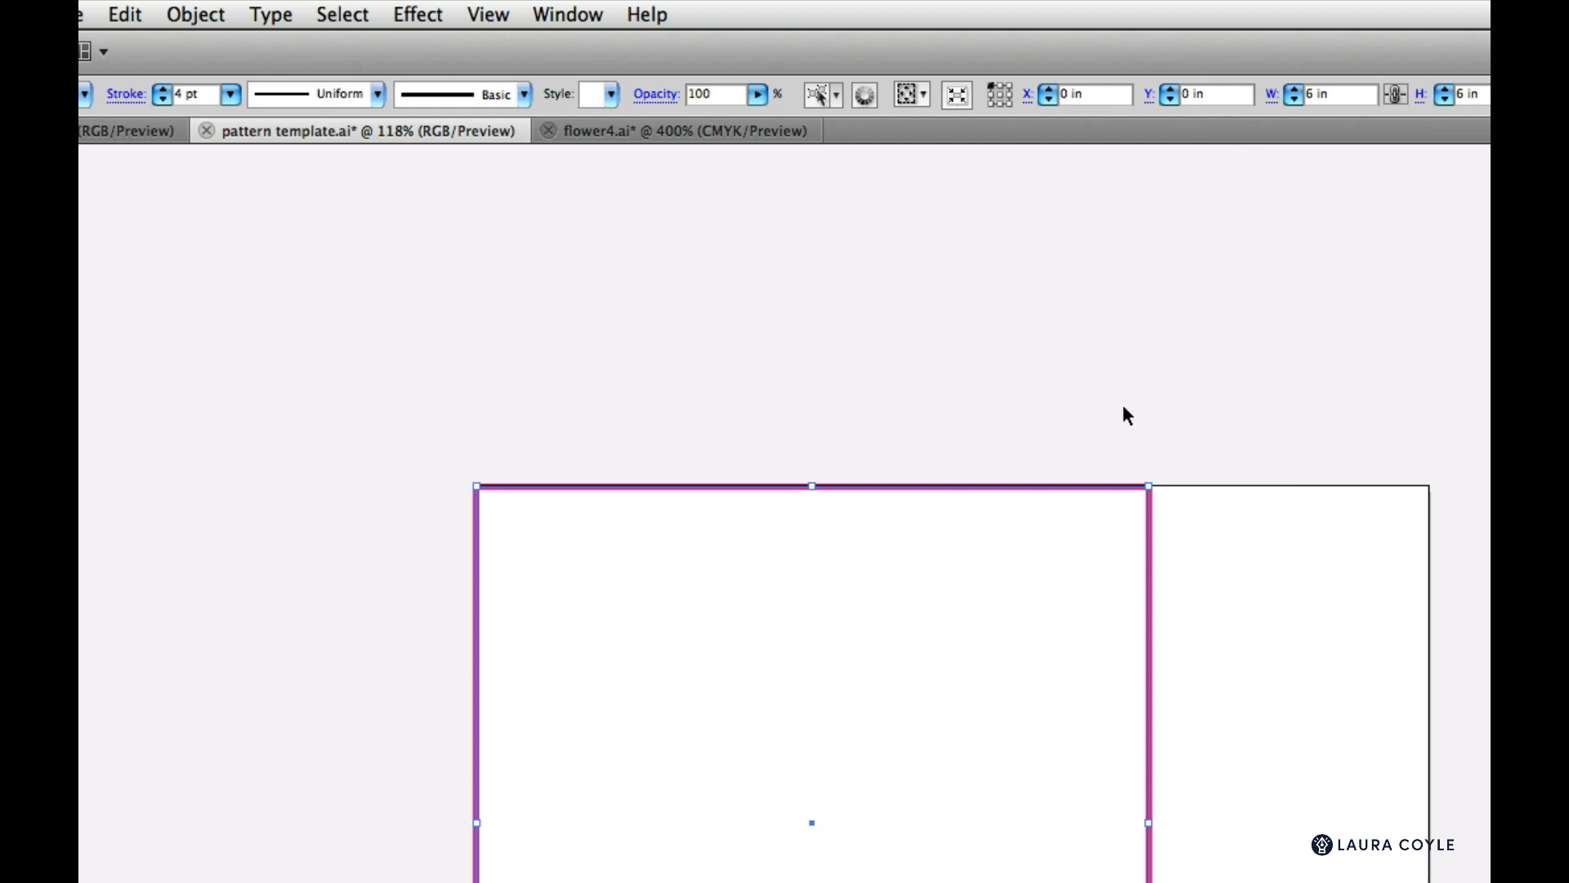
# - Paste the flower artwork into the pattern template and group it
pyautogui.press('a')
pyautogui.press('super+v')
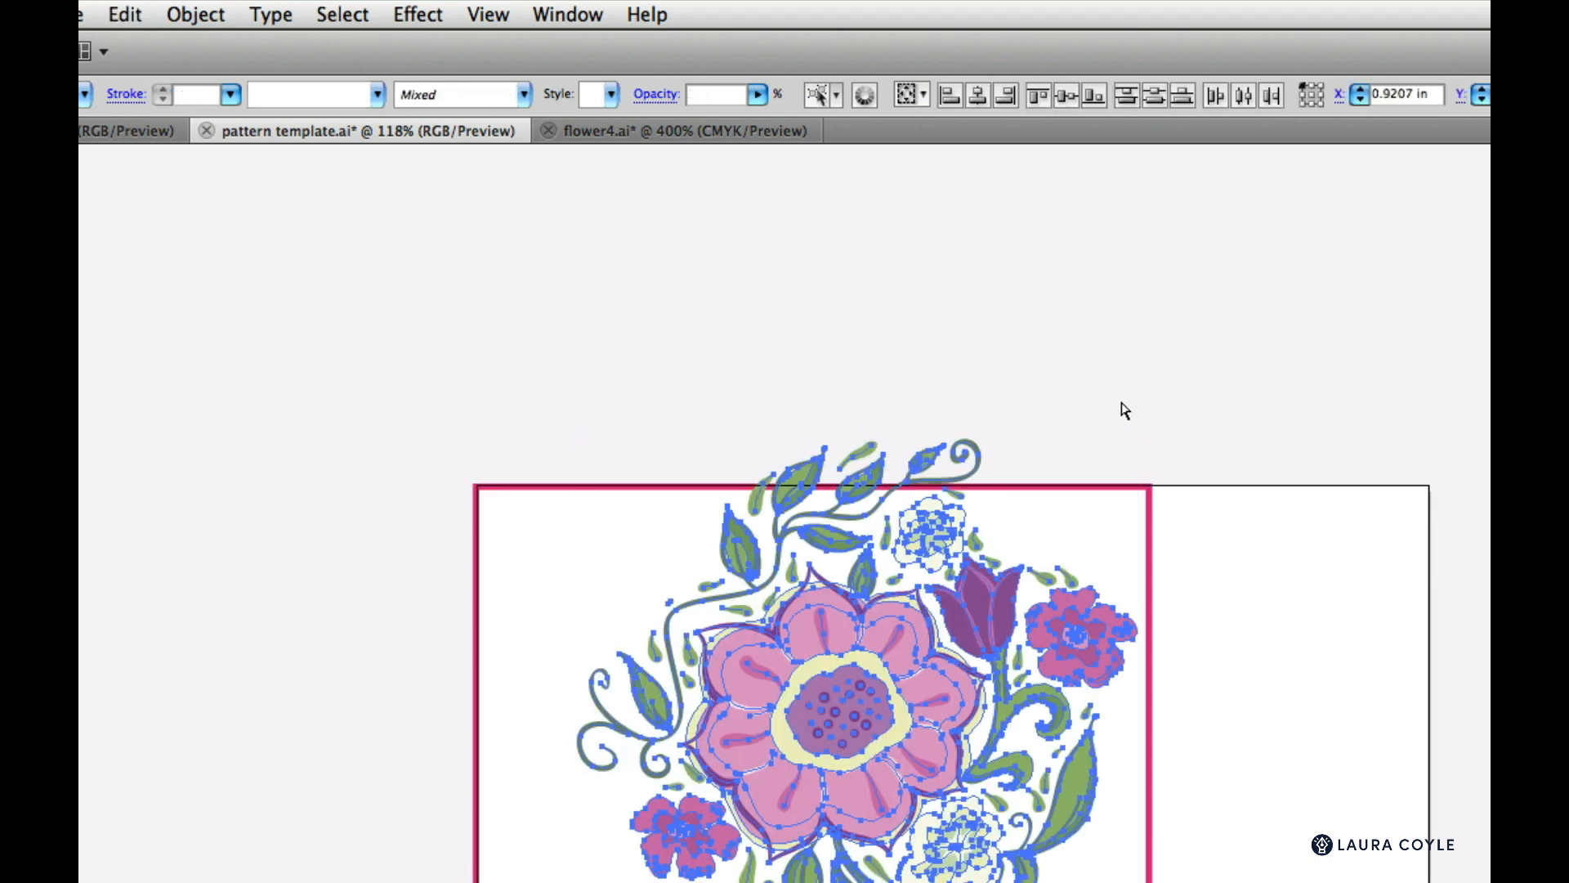
pyautogui.press('super+g')
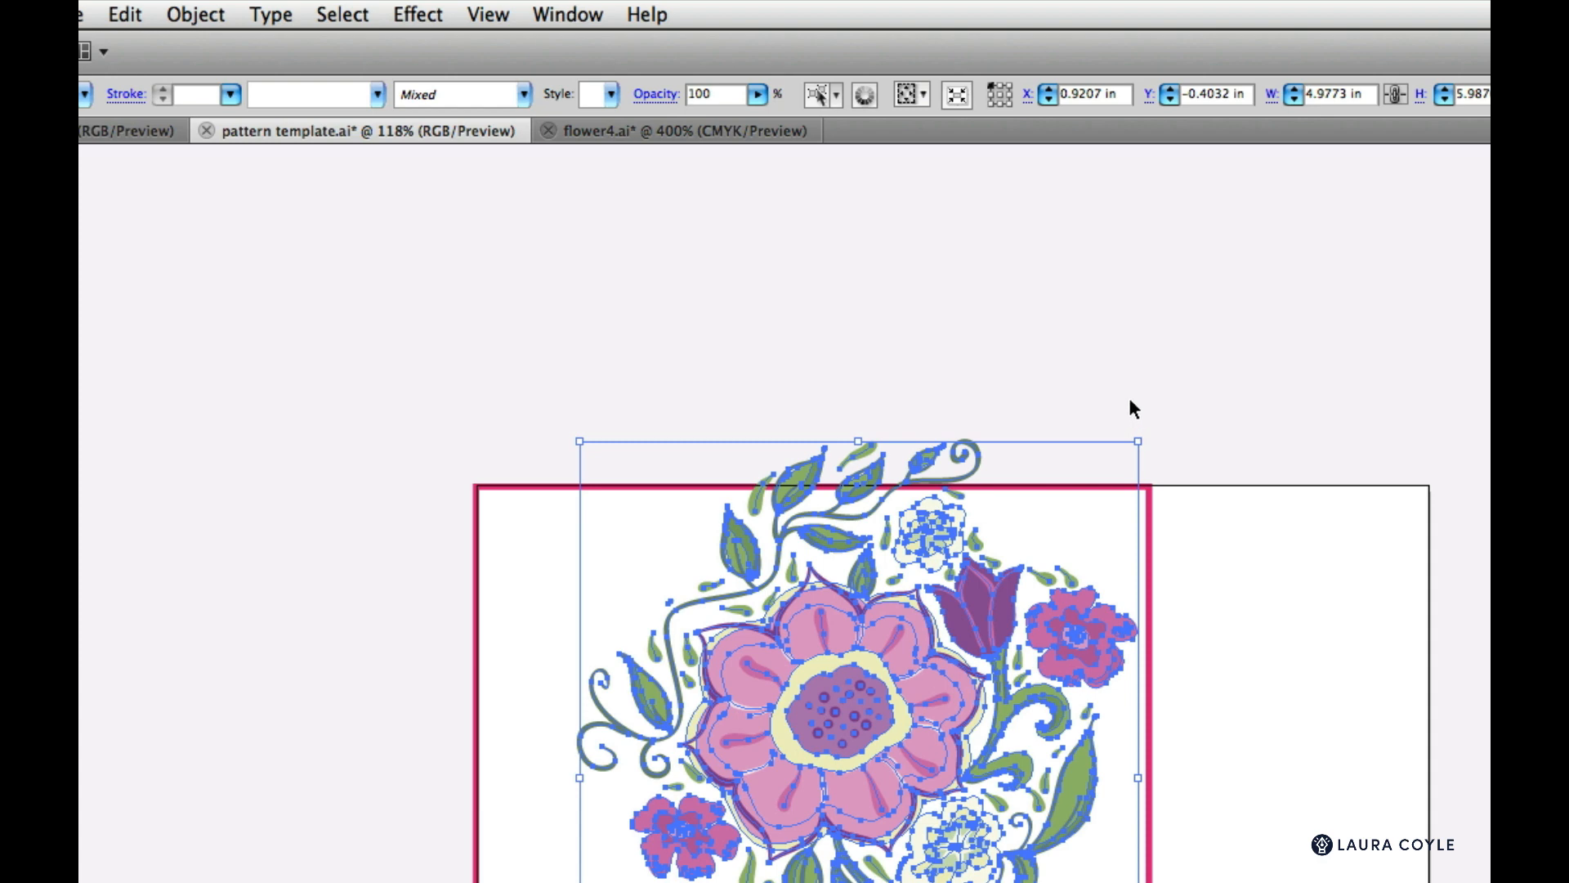
# - Set the flower group's reference point to its center, position it at X 0 and Y 0, and deselect it
pyautogui.click(999, 95)
pyautogui.moveTo(1104, 97); pyautogui.dragTo(1066, 98)
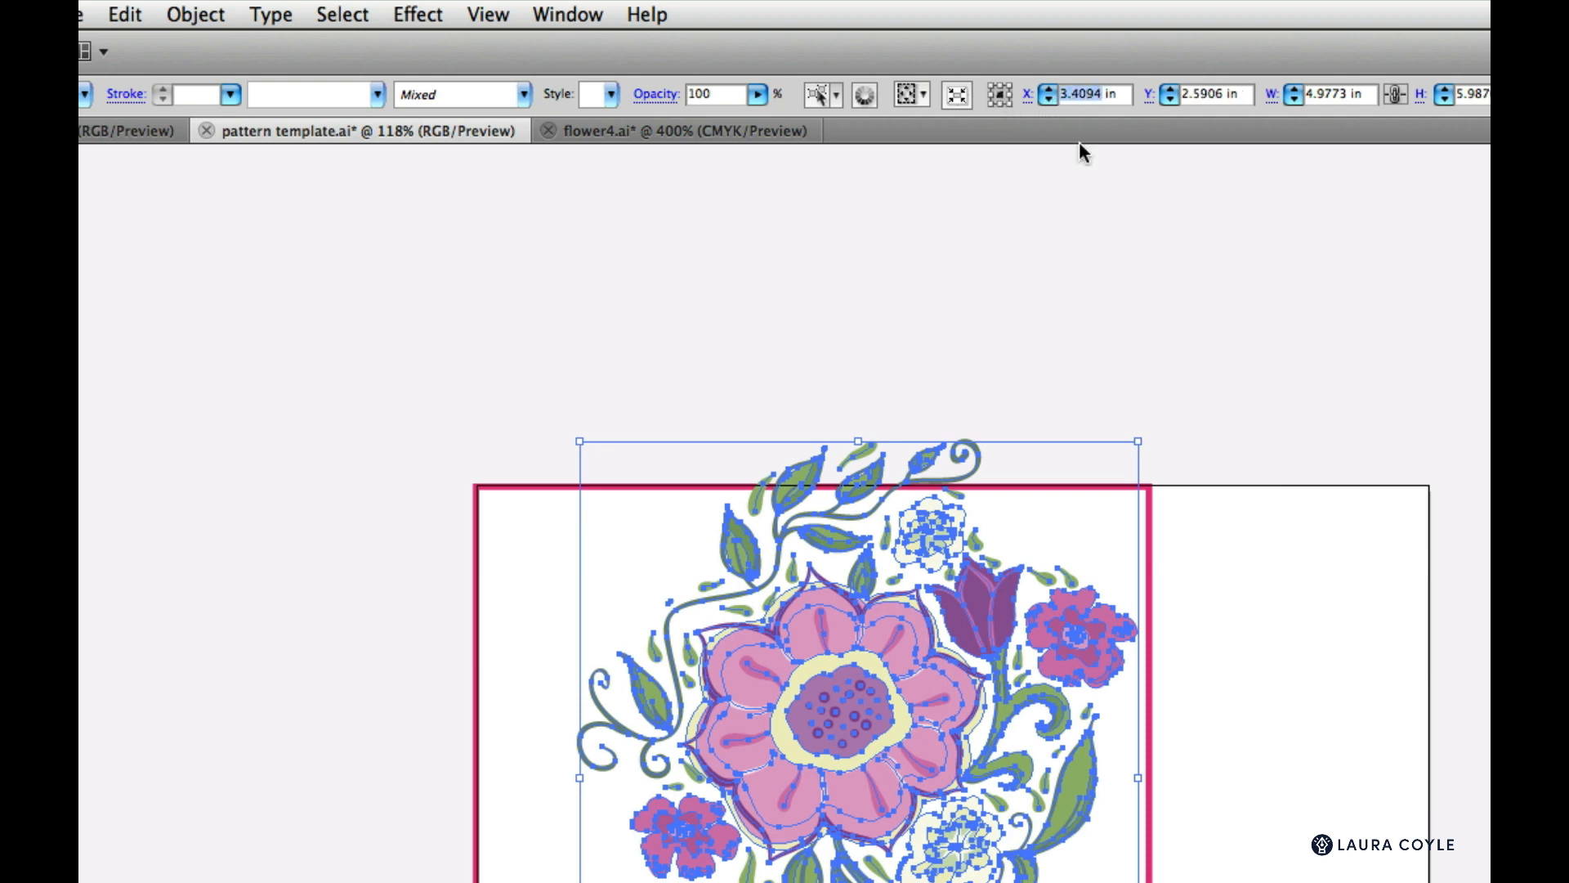
pyautogui.write('0')
pyautogui.press('Return')
pyautogui.moveTo(1218, 96); pyautogui.dragTo(1182, 96)
pyautogui.write('0')
pyautogui.press('Return')
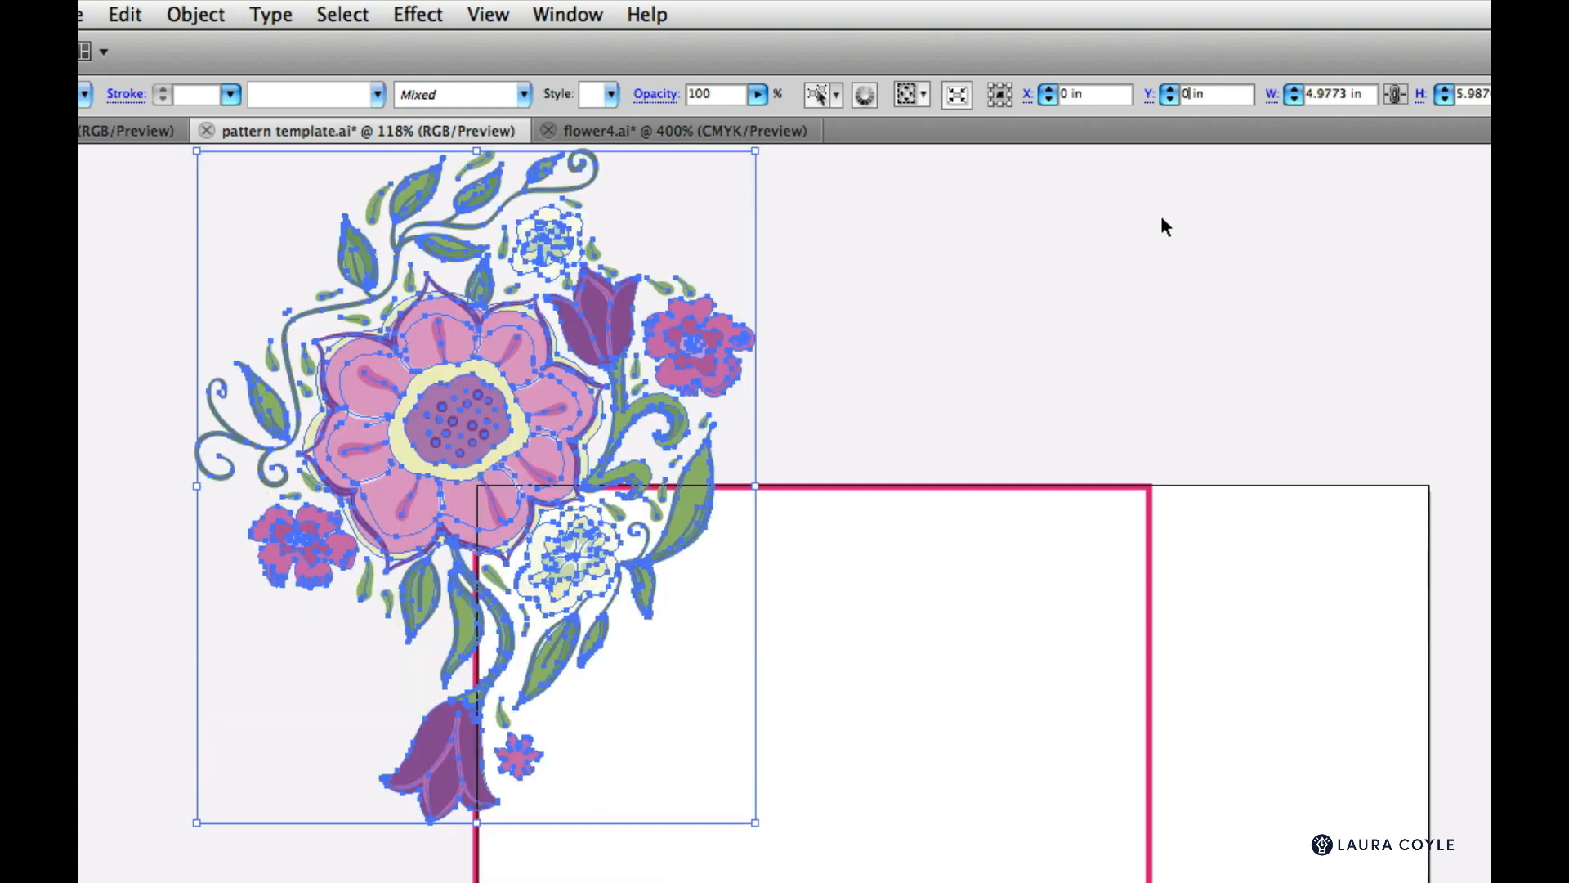
pyautogui.press('Tab')
pyautogui.click(1118, 254)
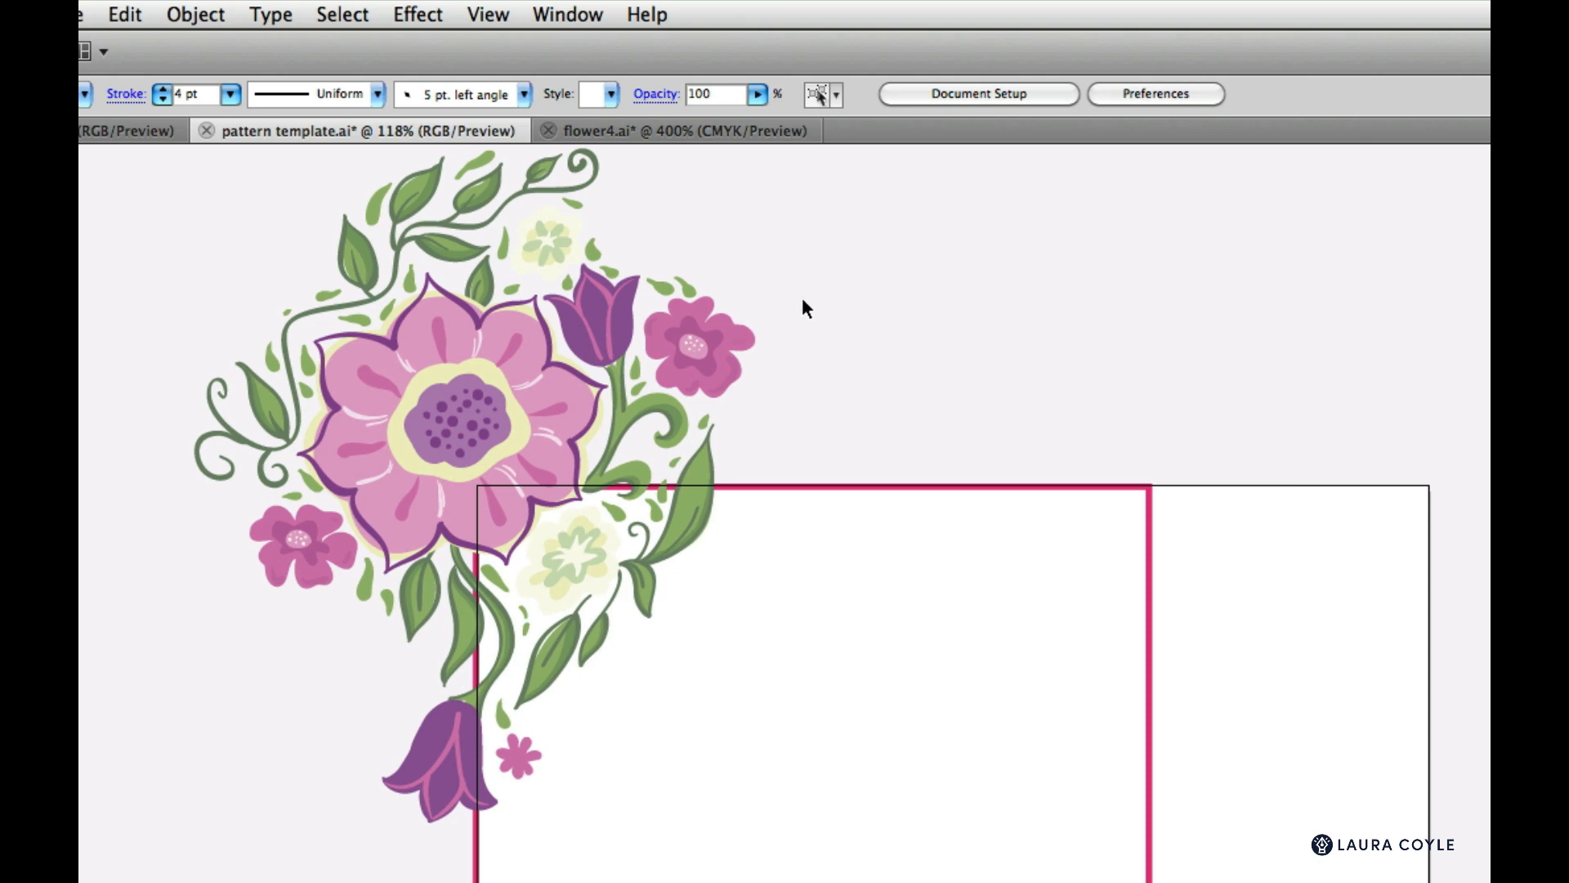
# - Duplicate the flower group in place and move the copy horizontally to the right until X is about 6 in
pyautogui.press('super+=')
pyautogui.moveTo(751, 413); pyautogui.dragTo(752, 413)
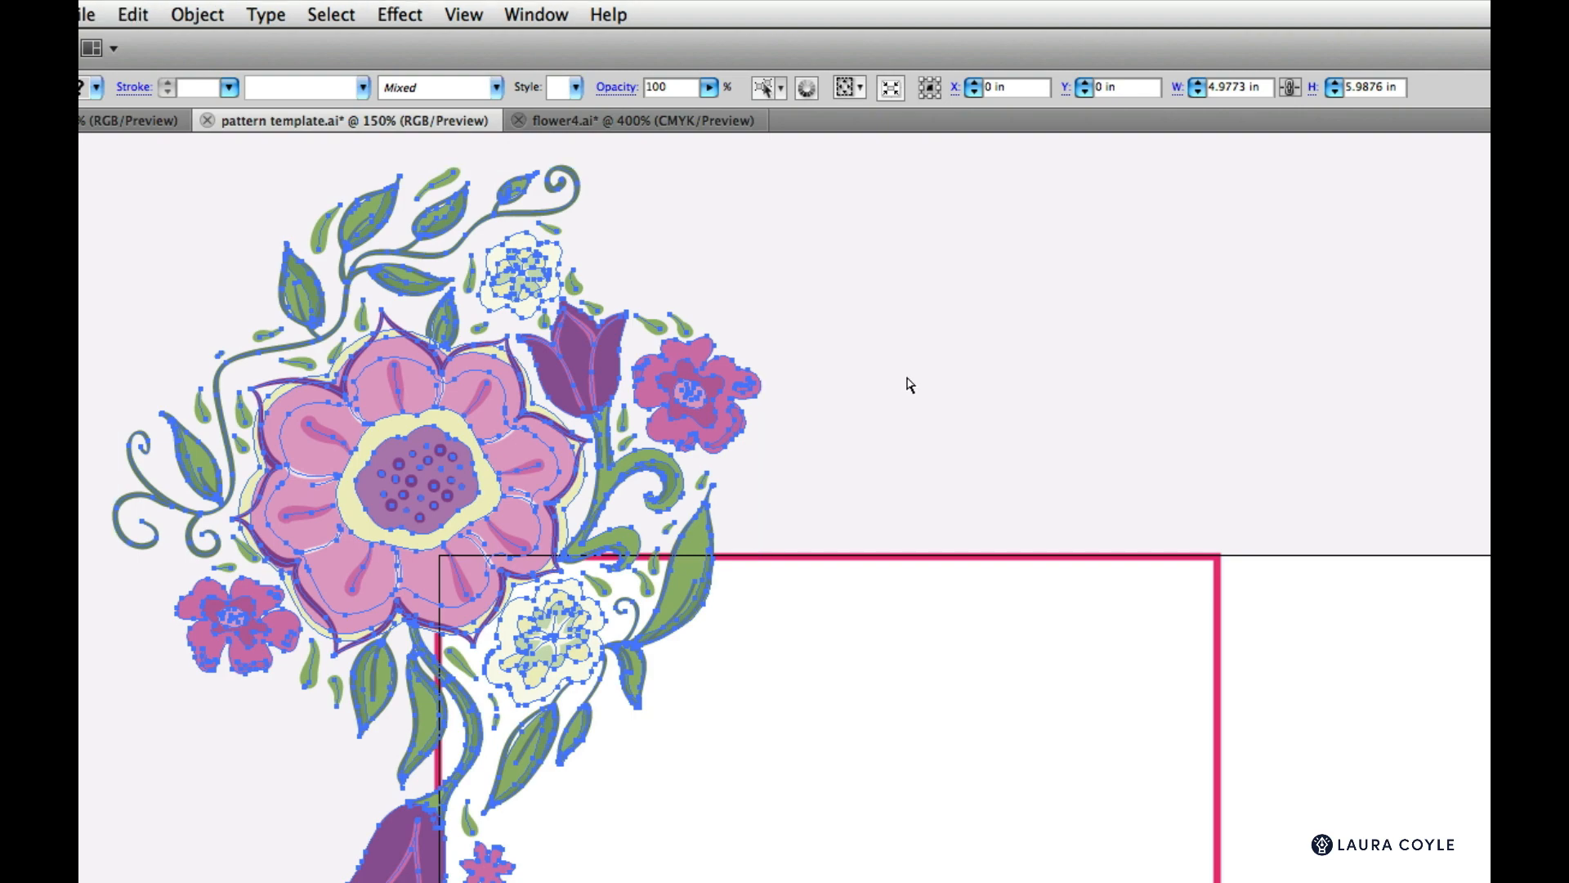
pyautogui.press('super+c')
pyautogui.press('super+f')
pyautogui.hotkey('shift', 'Right')
pyautogui.hotkey('shift', 'Right')
pyautogui.hotkey('shift', 'Right')
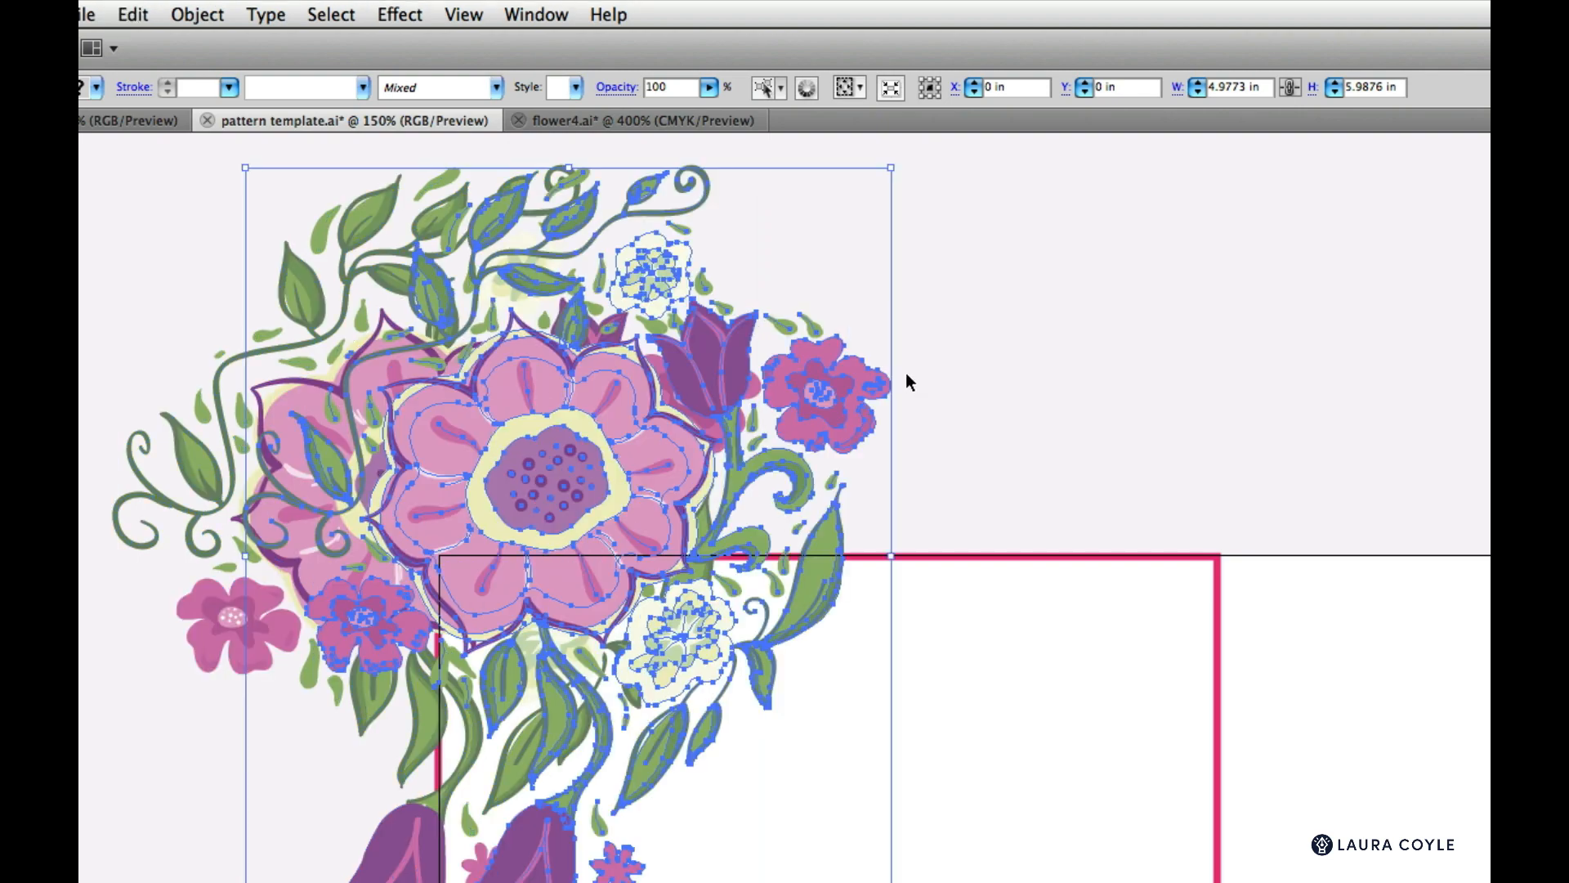
pyautogui.hotkey('shift', 'Right')
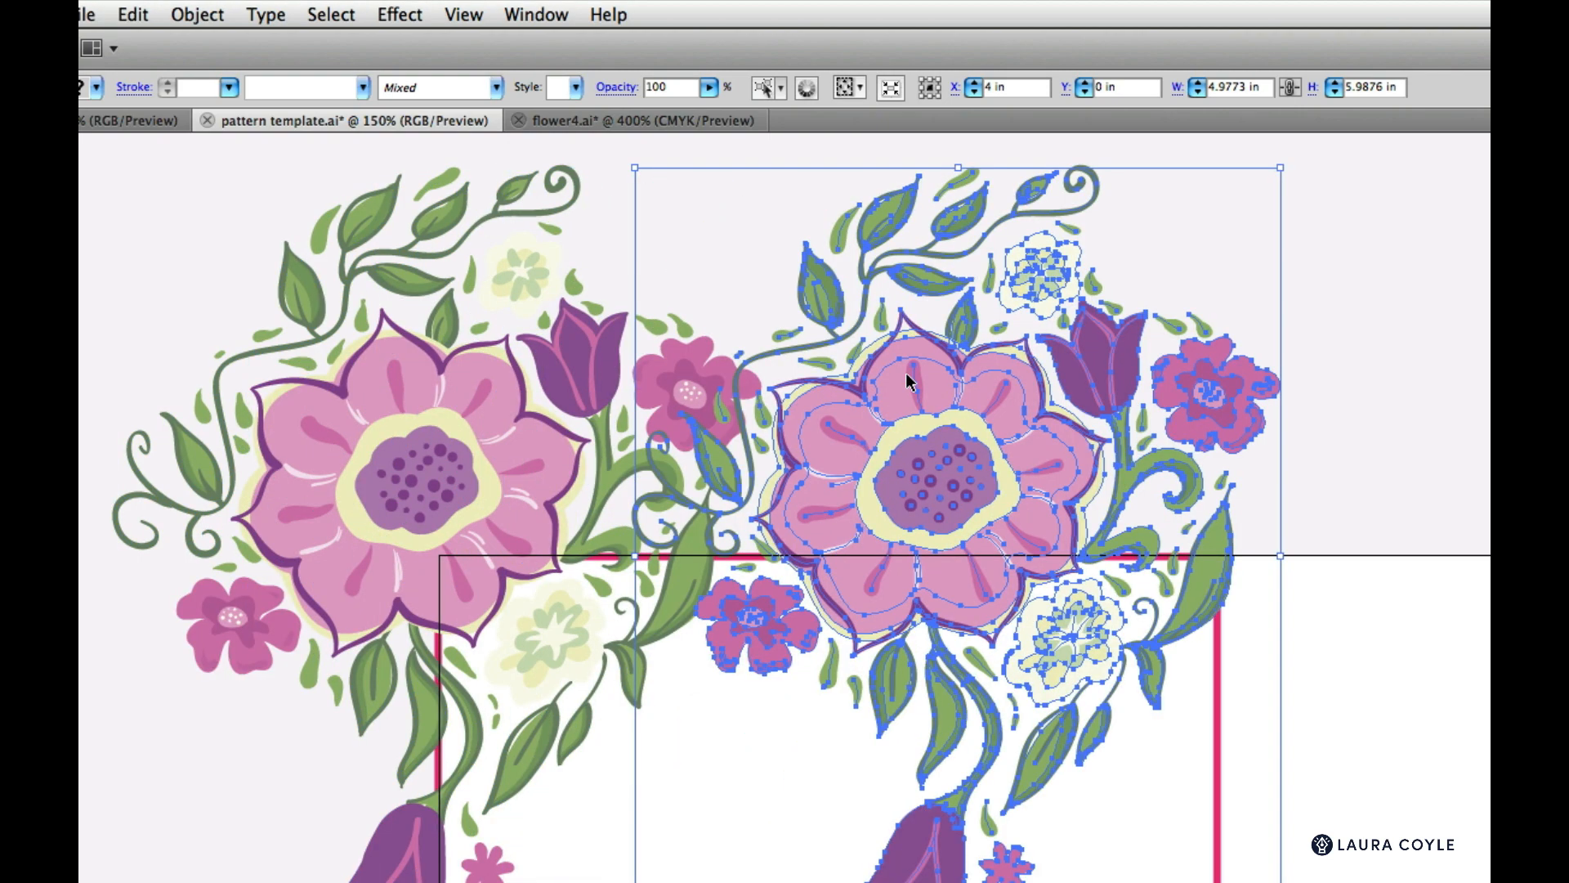
pyautogui.hotkey('shift', 'Right')
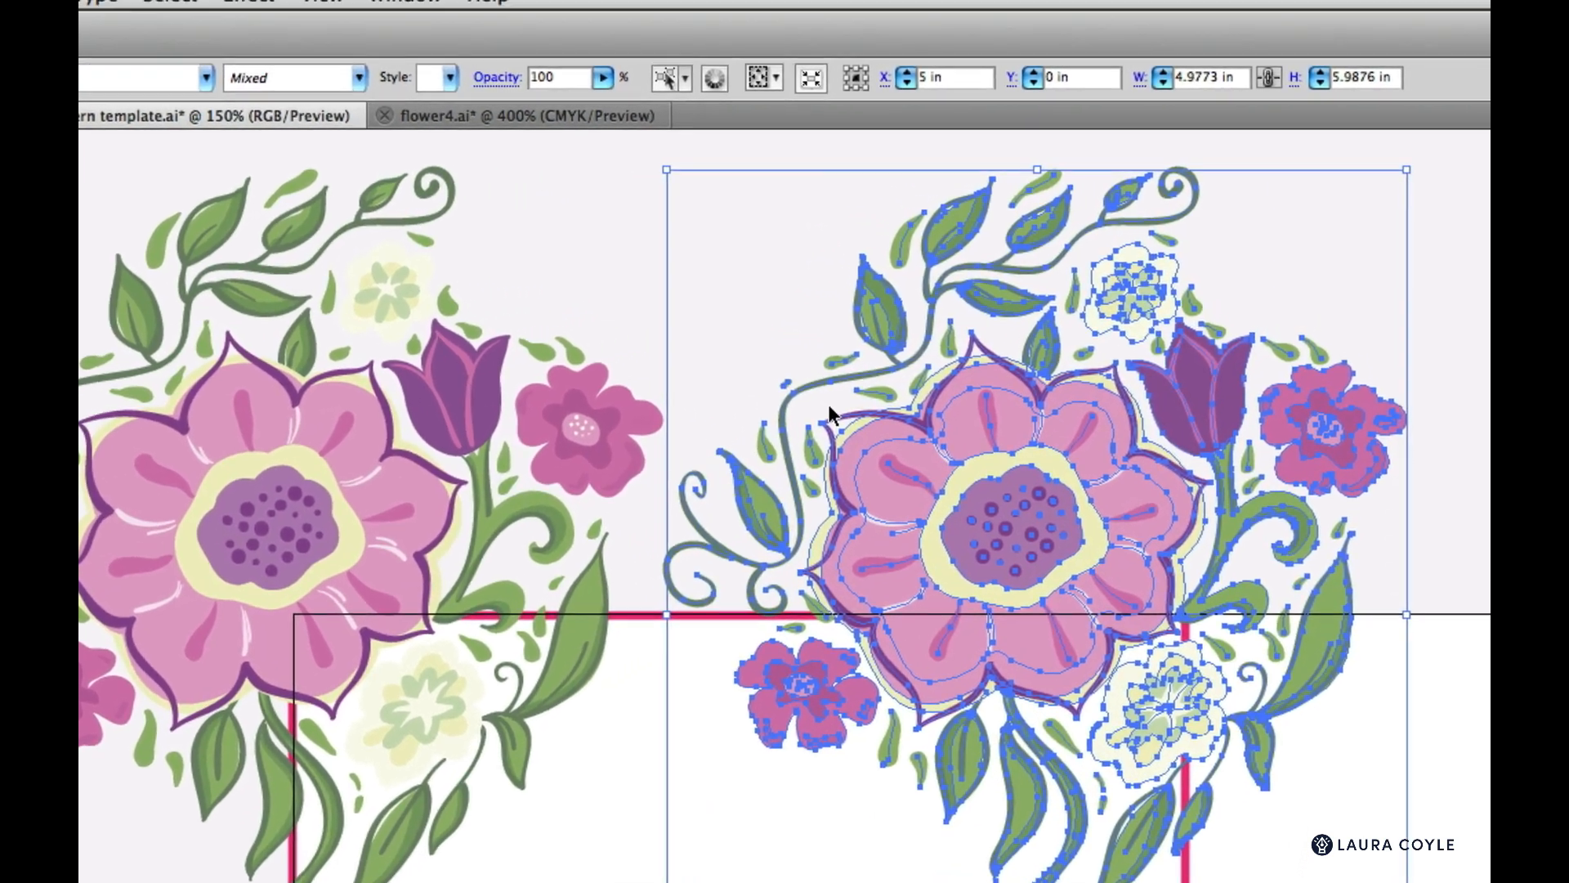
pyautogui.hotkey('shift', 'Right')
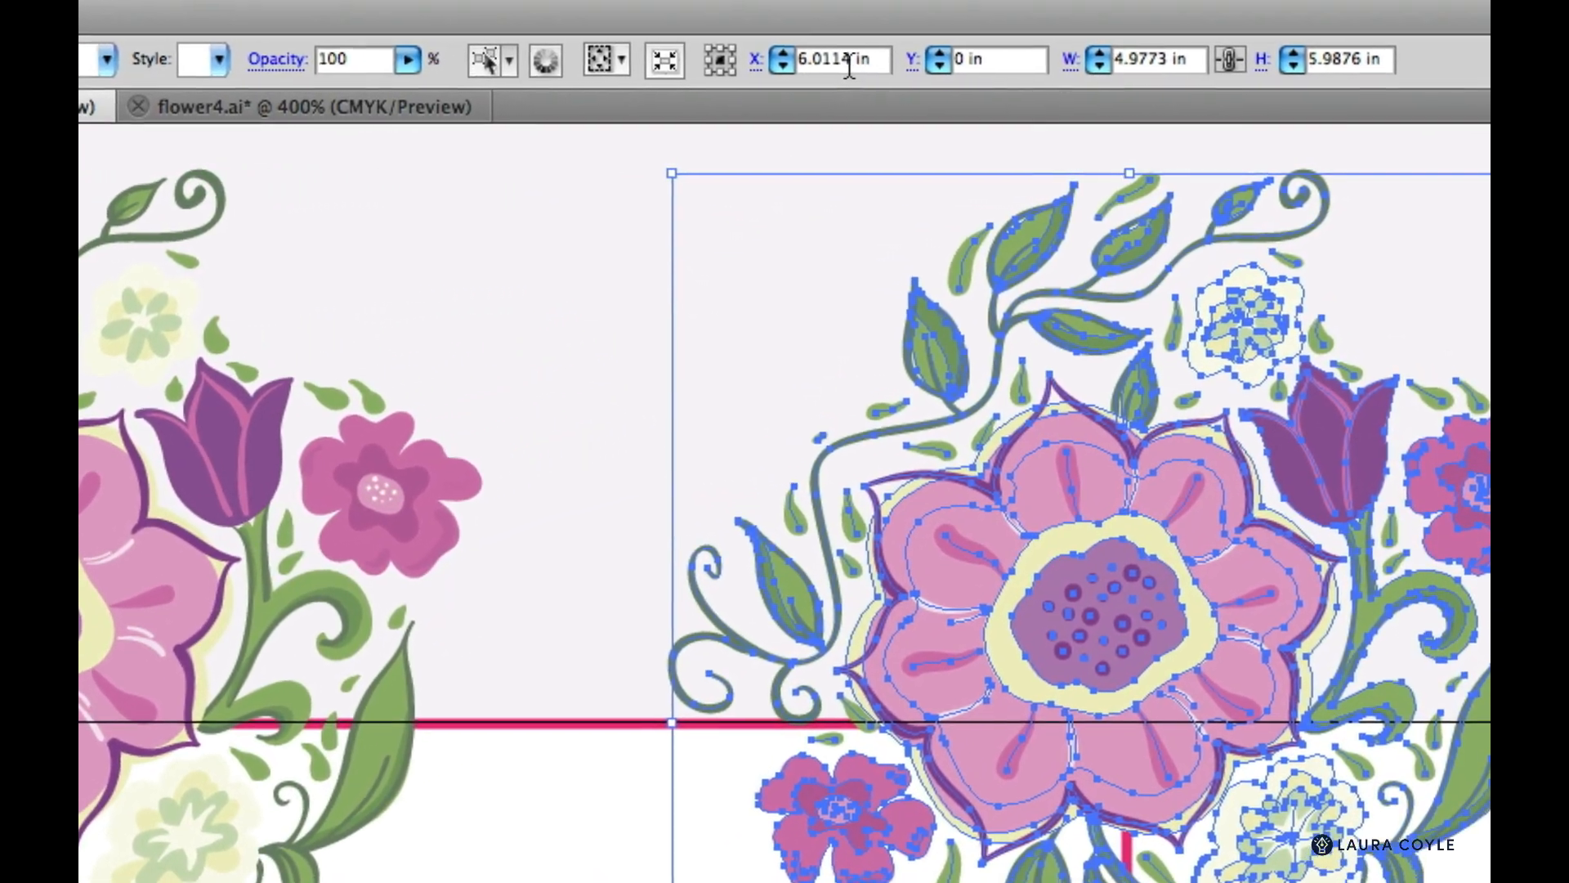
# - Set the copied flower group's X position to exactly 6 in and deselect it
pyautogui.moveTo(874, 67); pyautogui.dragTo(847, 72)
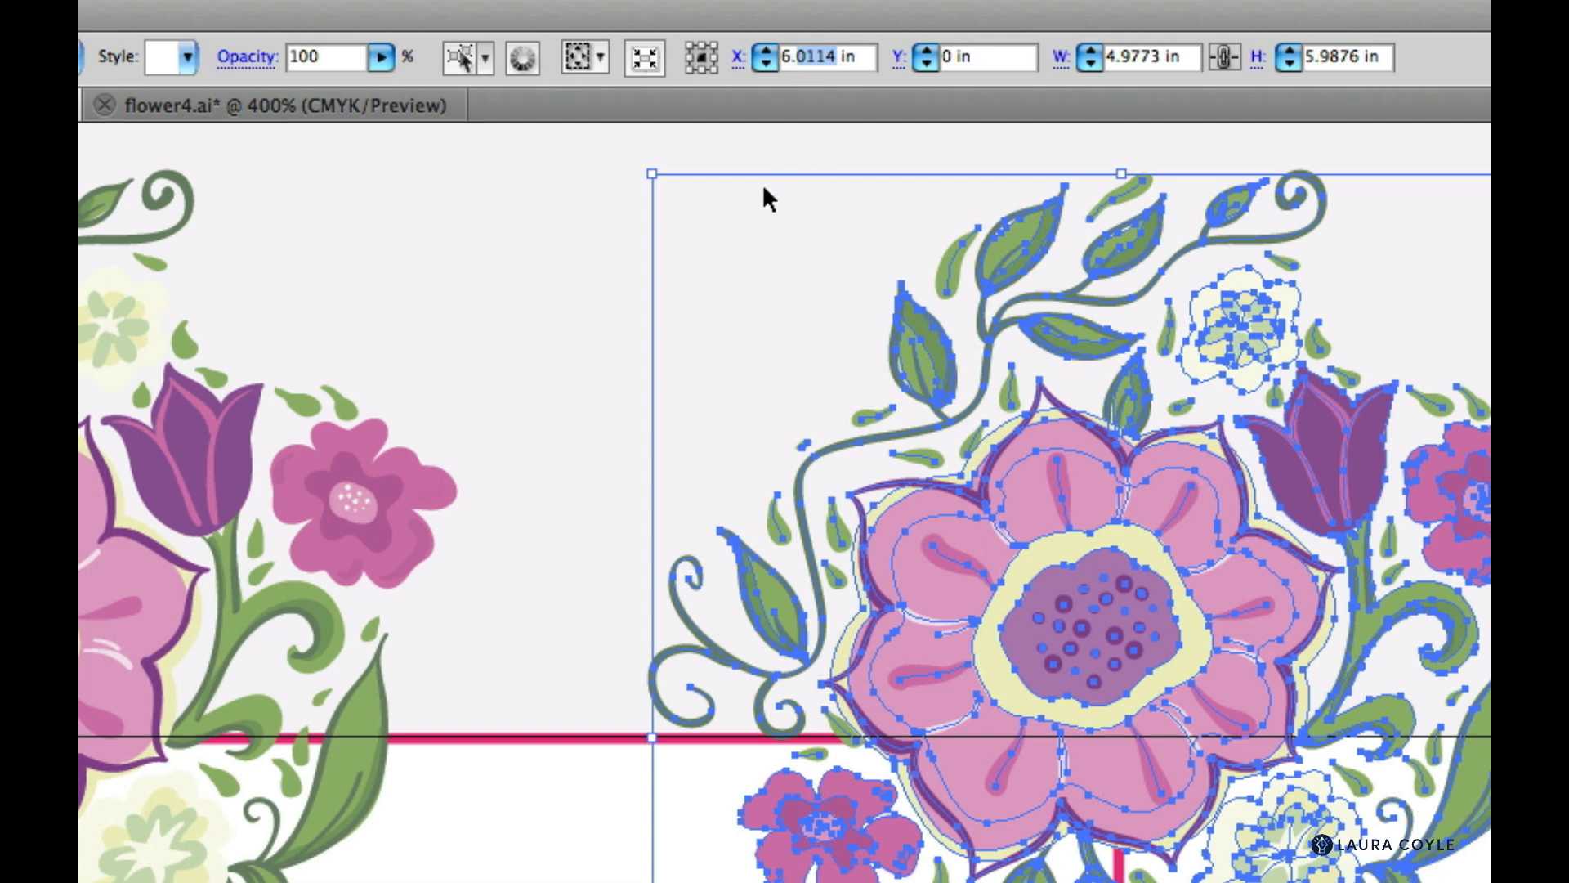
pyautogui.press('BackSpace')
pyautogui.press('BackSpace')
pyautogui.press('Tab')
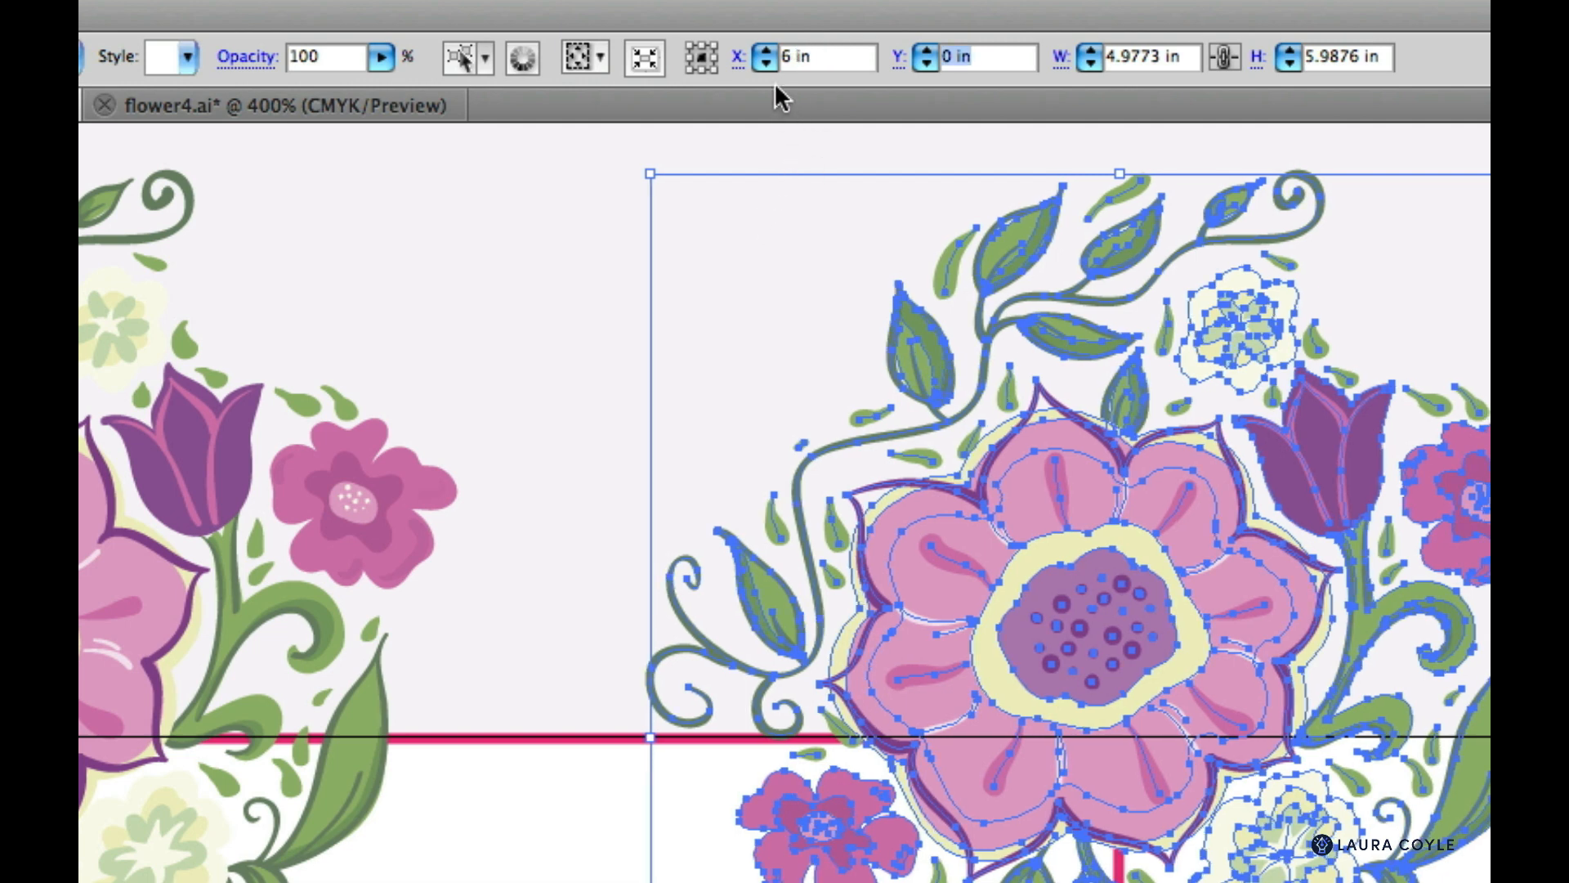
pyautogui.click(598, 297)
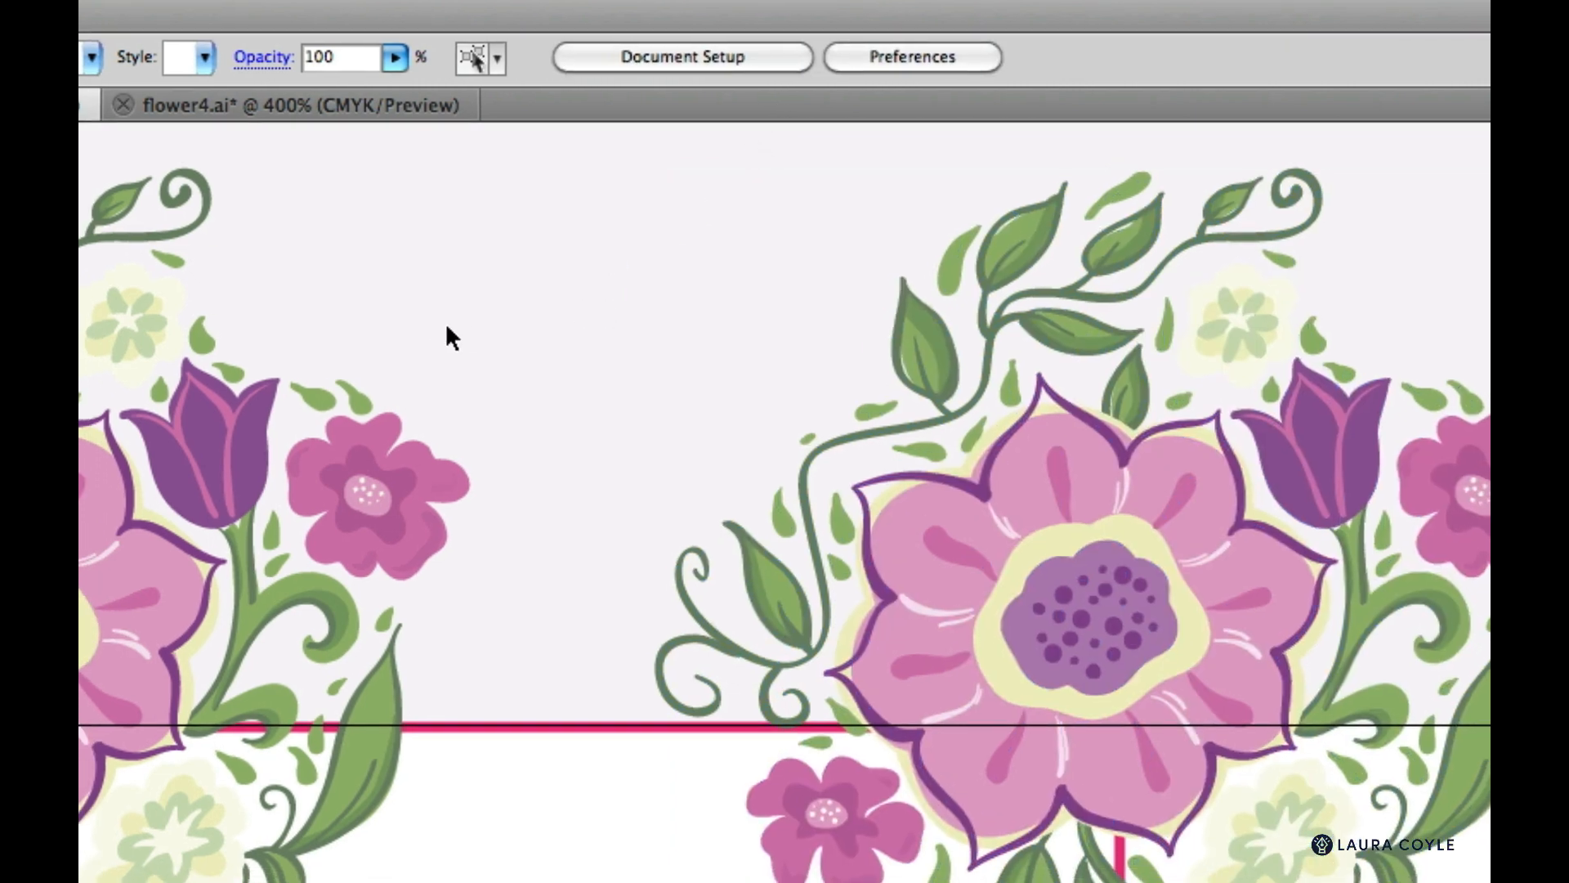
# - Duplicate both flower groups in place, move the copies straight down to Y 6 in, and check the lower-right copy's position
pyautogui.moveTo(339, 351); pyautogui.dragTo(842, 541)
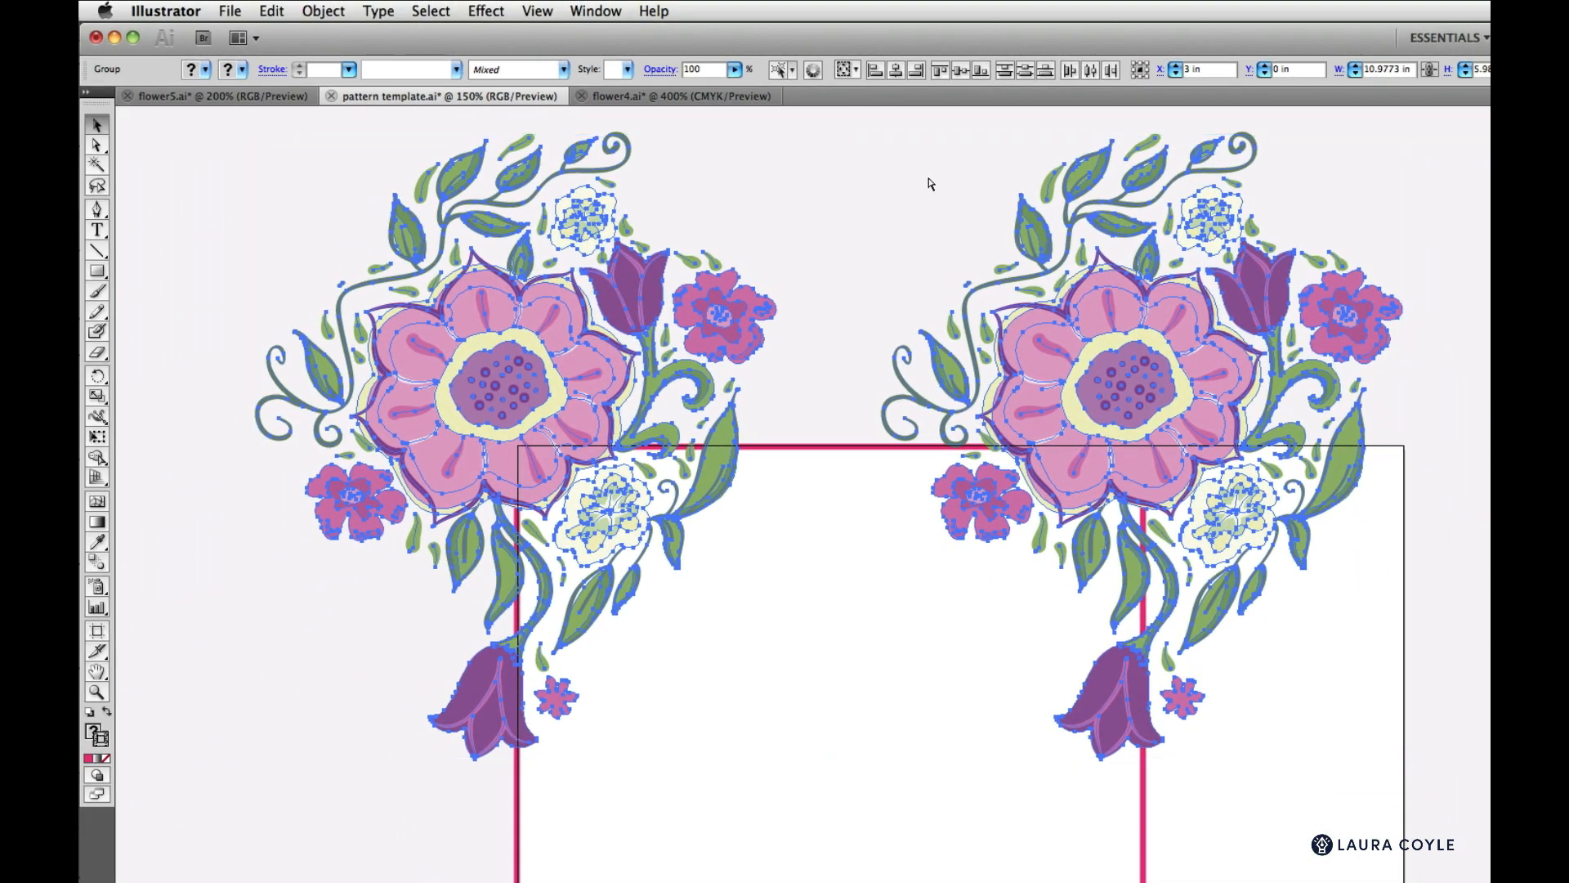
pyautogui.press('super+c')
pyautogui.press('super+f')
pyautogui.hotkey('shift', 'Down')
pyautogui.hotkey('shift', 'Down')
pyautogui.hotkey('shift', 'Down')
pyautogui.hotkey('shift', 'Down')
pyautogui.hotkey('shift', 'Down')
pyautogui.hotkey('shift', 'Down')
pyautogui.hotkey('shift', 'Down')
pyautogui.hotkey('shift', 'Down')
pyautogui.hotkey('shift', 'Down')
pyautogui.hotkey('shift', 'Down')
pyautogui.hotkey('shift', 'Down')
pyautogui.hotkey('shift', 'Down')
pyautogui.hotkey('shift', 'Down')
pyautogui.hotkey('shift', 'Down')
pyautogui.hotkey('shift', 'Down')
pyautogui.hotkey('shift', 'Down')
pyautogui.hotkey('shift', 'Down')
pyautogui.hotkey('shift', 'Down')
pyautogui.hotkey('shift', 'Down')
pyautogui.hotkey('shift', 'Down')
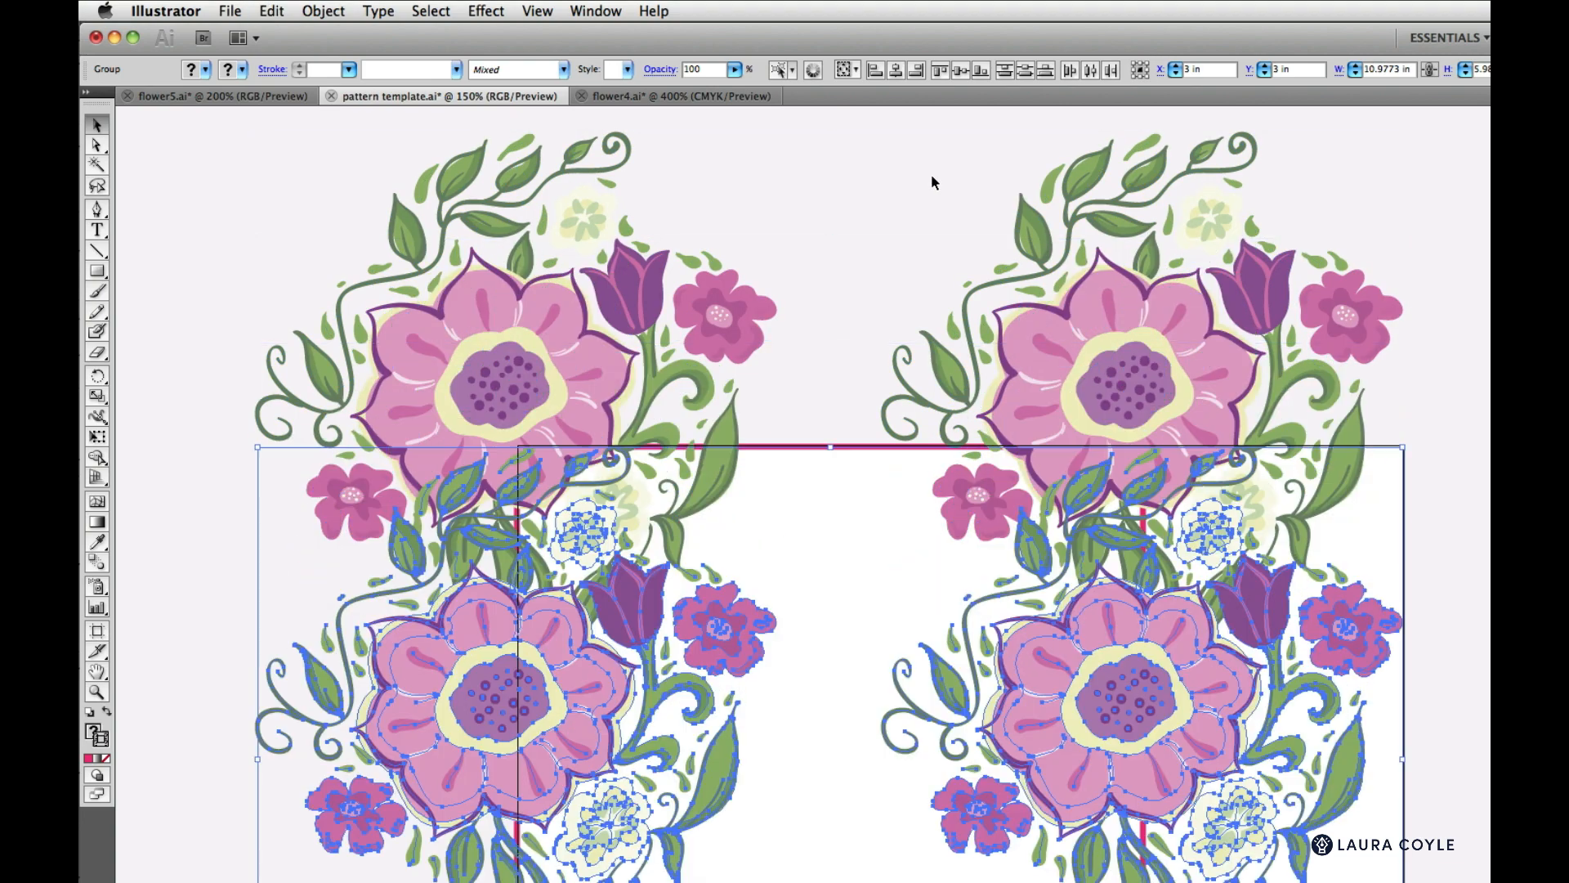
pyautogui.hotkey('shift', 'Down')
pyautogui.hotkey('shift', 'Down')
pyautogui.hotkey('shift', 'Down')
pyautogui.hotkey('shift', 'Down')
pyautogui.hotkey('shift', 'Down')
pyautogui.hotkey('shift', 'Down')
pyautogui.hotkey('shift', 'Down')
pyautogui.hotkey('shift', 'Down')
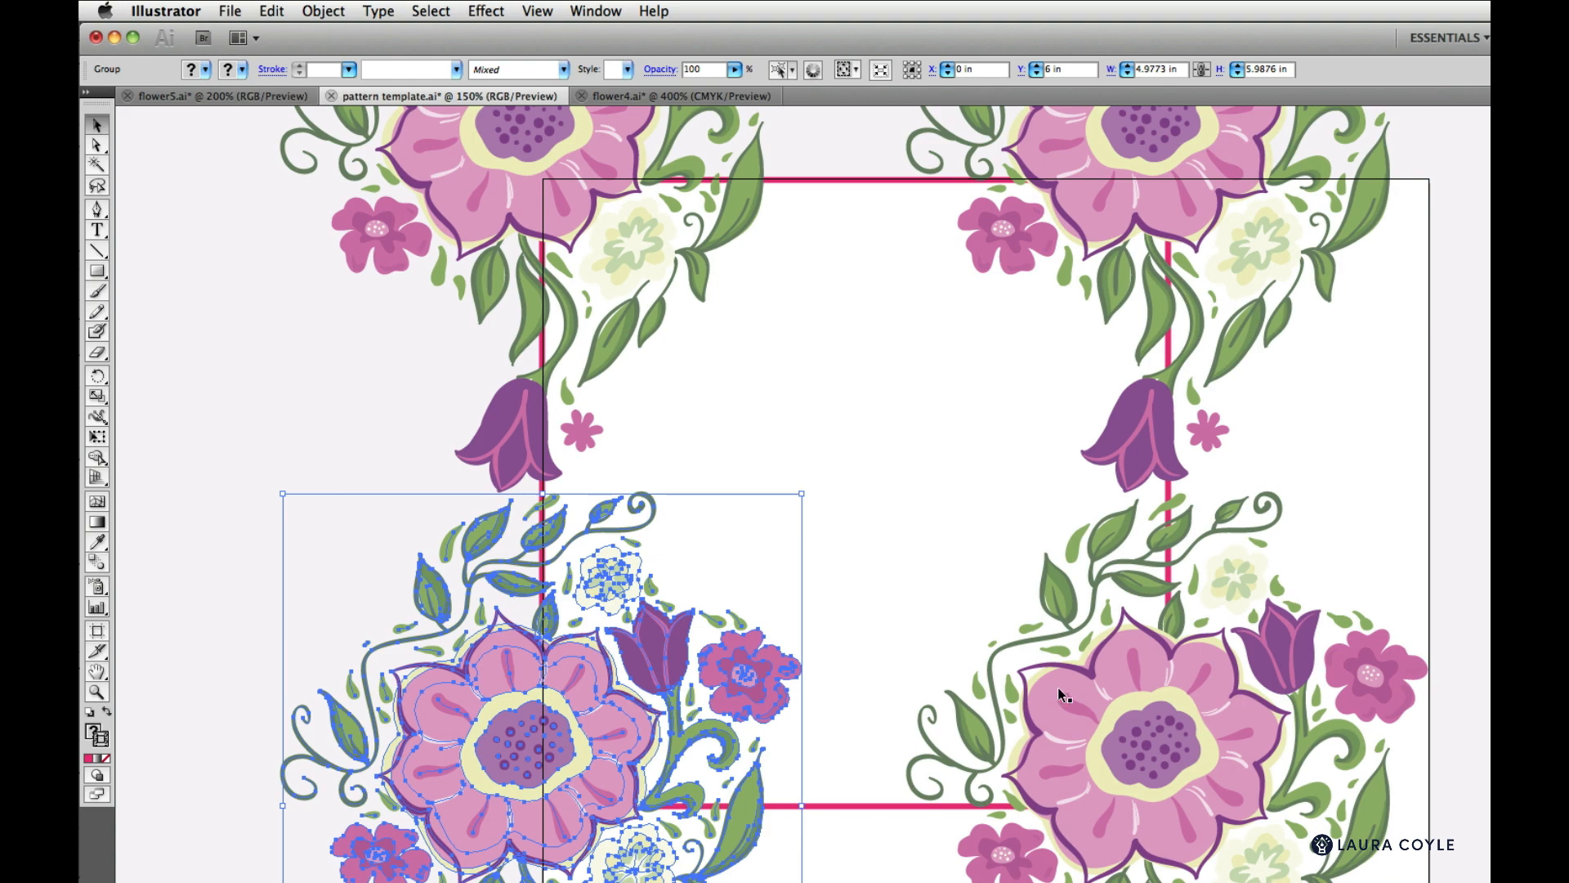
pyautogui.click(1058, 689)
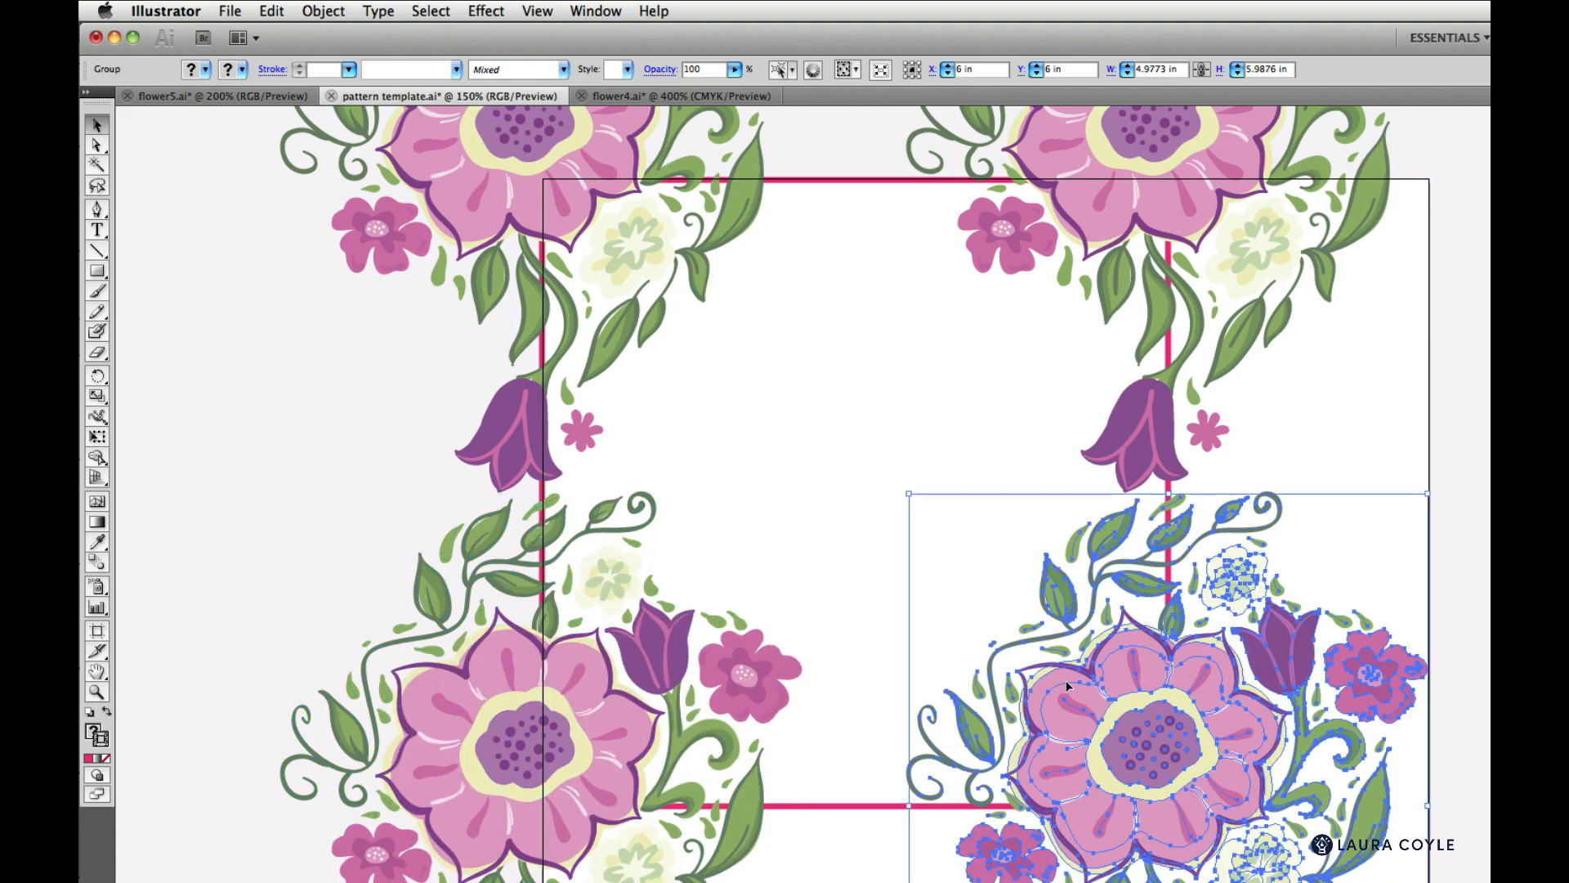
# - Duplicate the upper-left flower group in place and move the copy to the square's center at X 3 in, Y 3 in
pyautogui.click(868, 657)
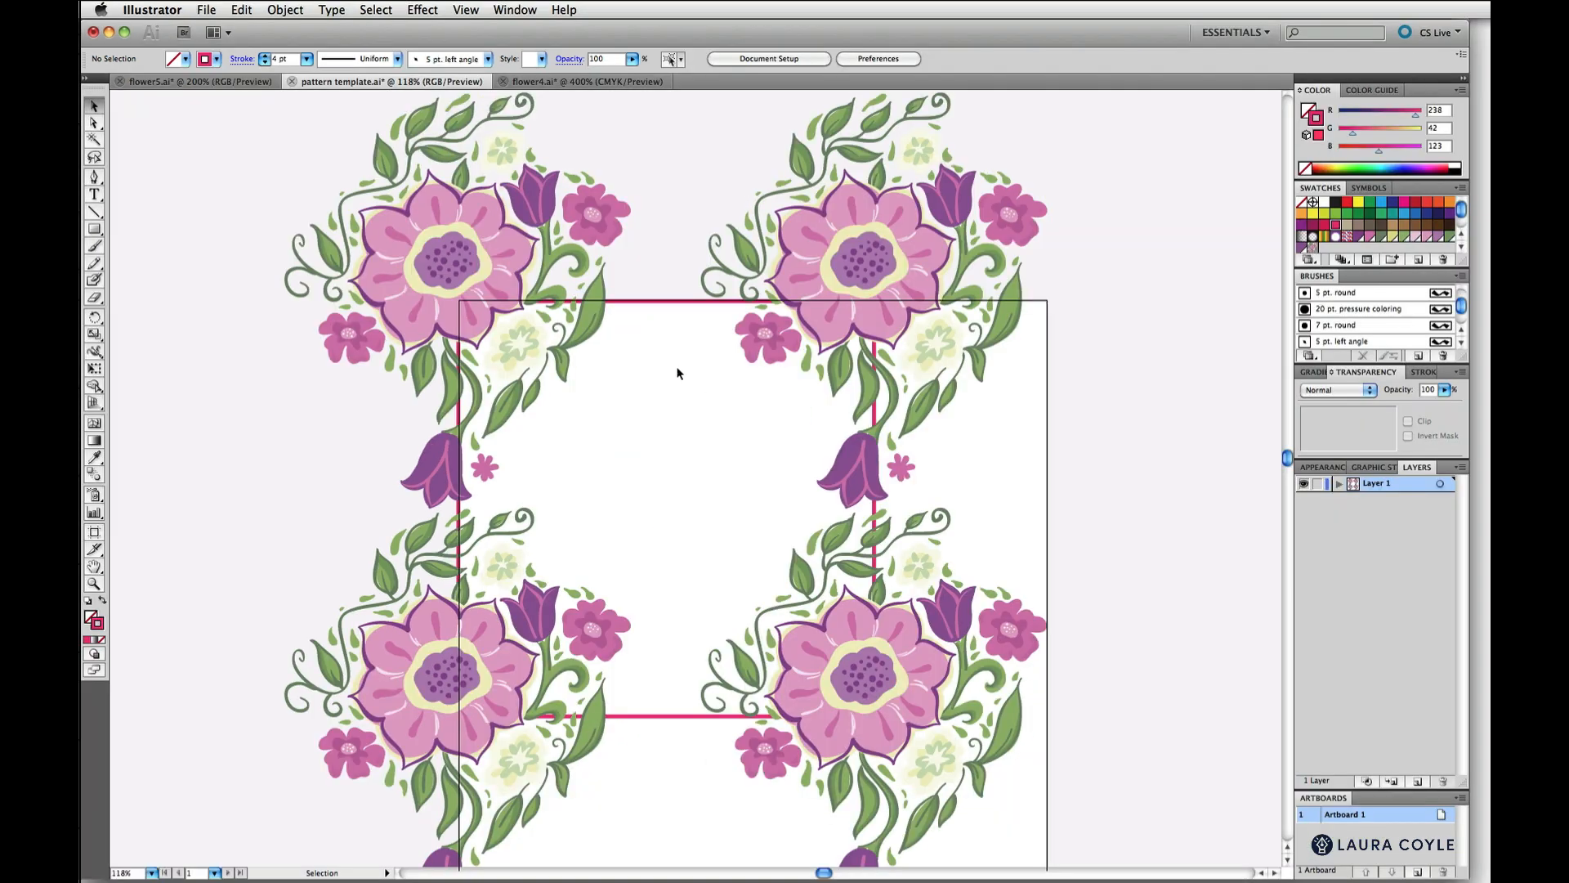
pyautogui.click(445, 261)
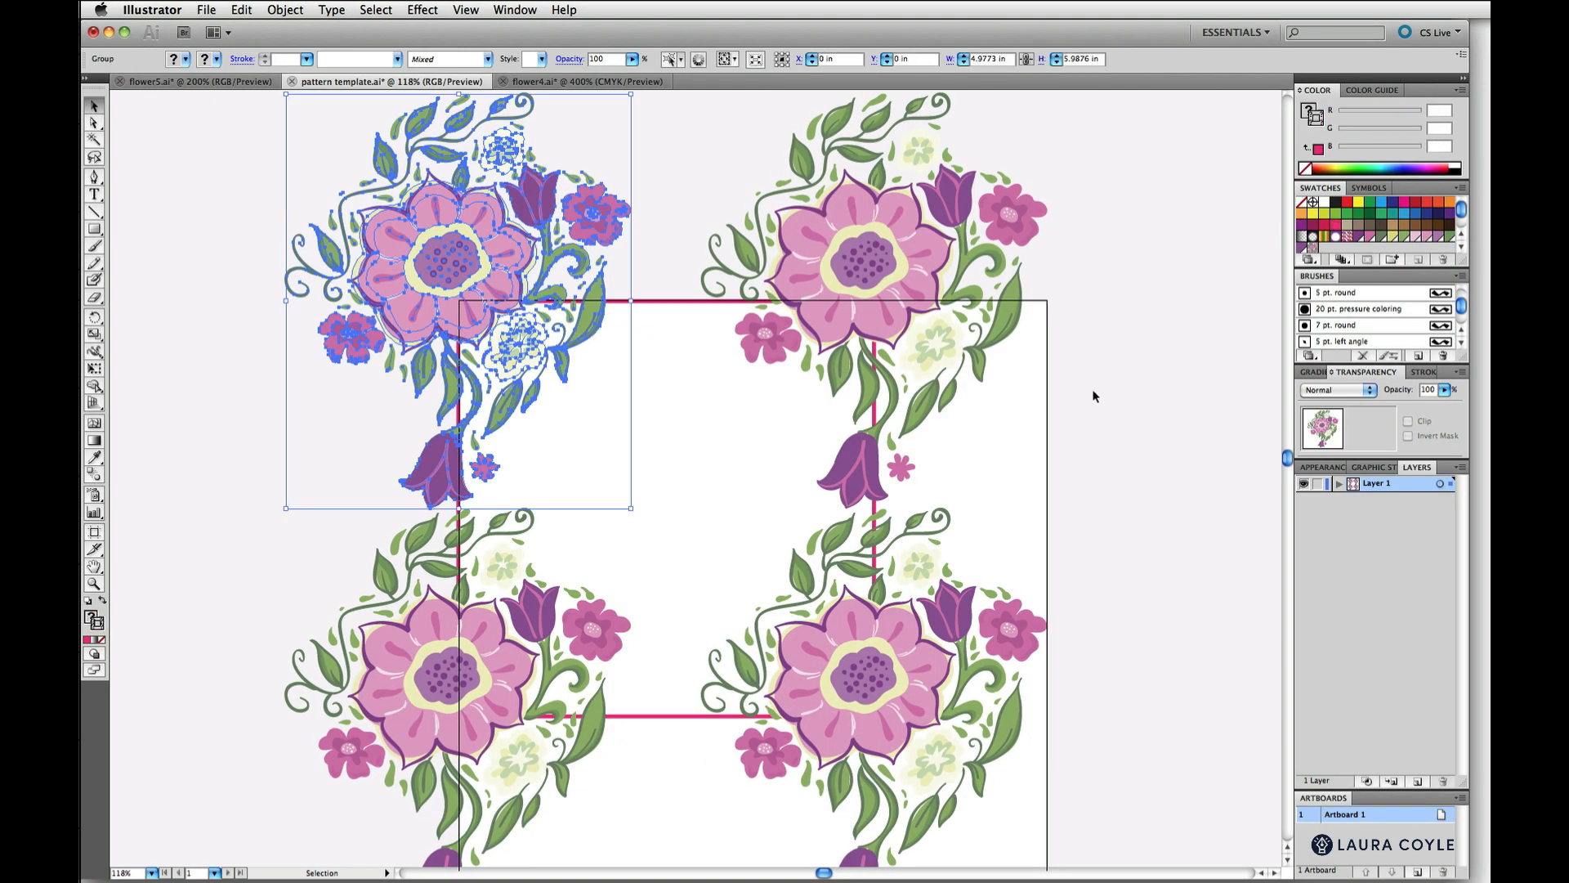
pyautogui.press('super+c')
pyautogui.press('super+f')
pyautogui.press('Right')
pyautogui.press('Right')
pyautogui.press('Right')
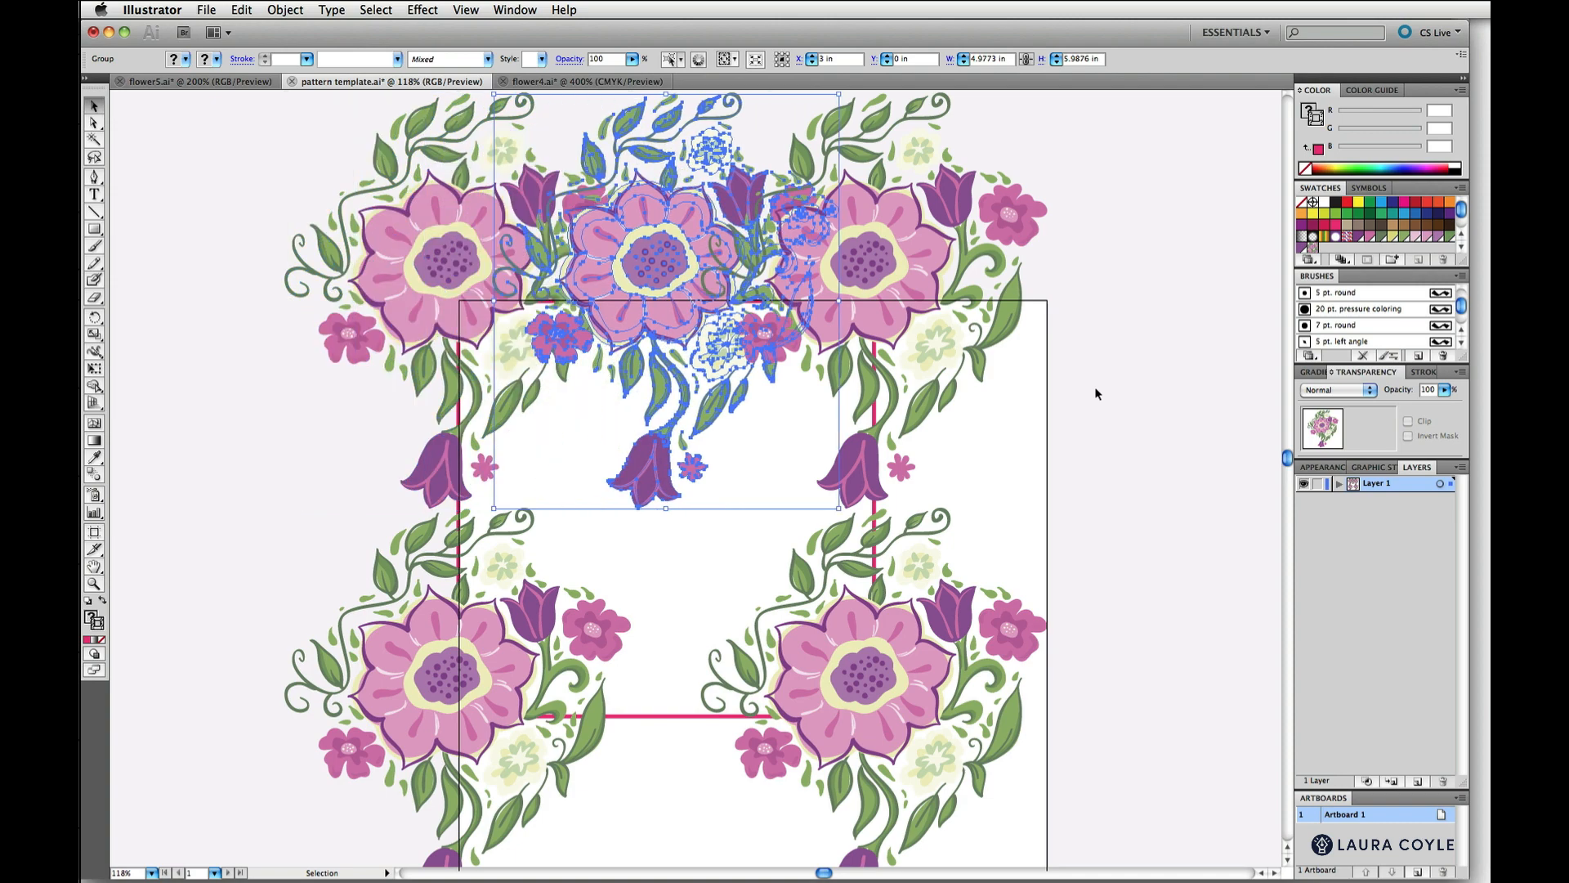
pyautogui.press('Down')
pyautogui.press('Down')
pyautogui.press('Down')
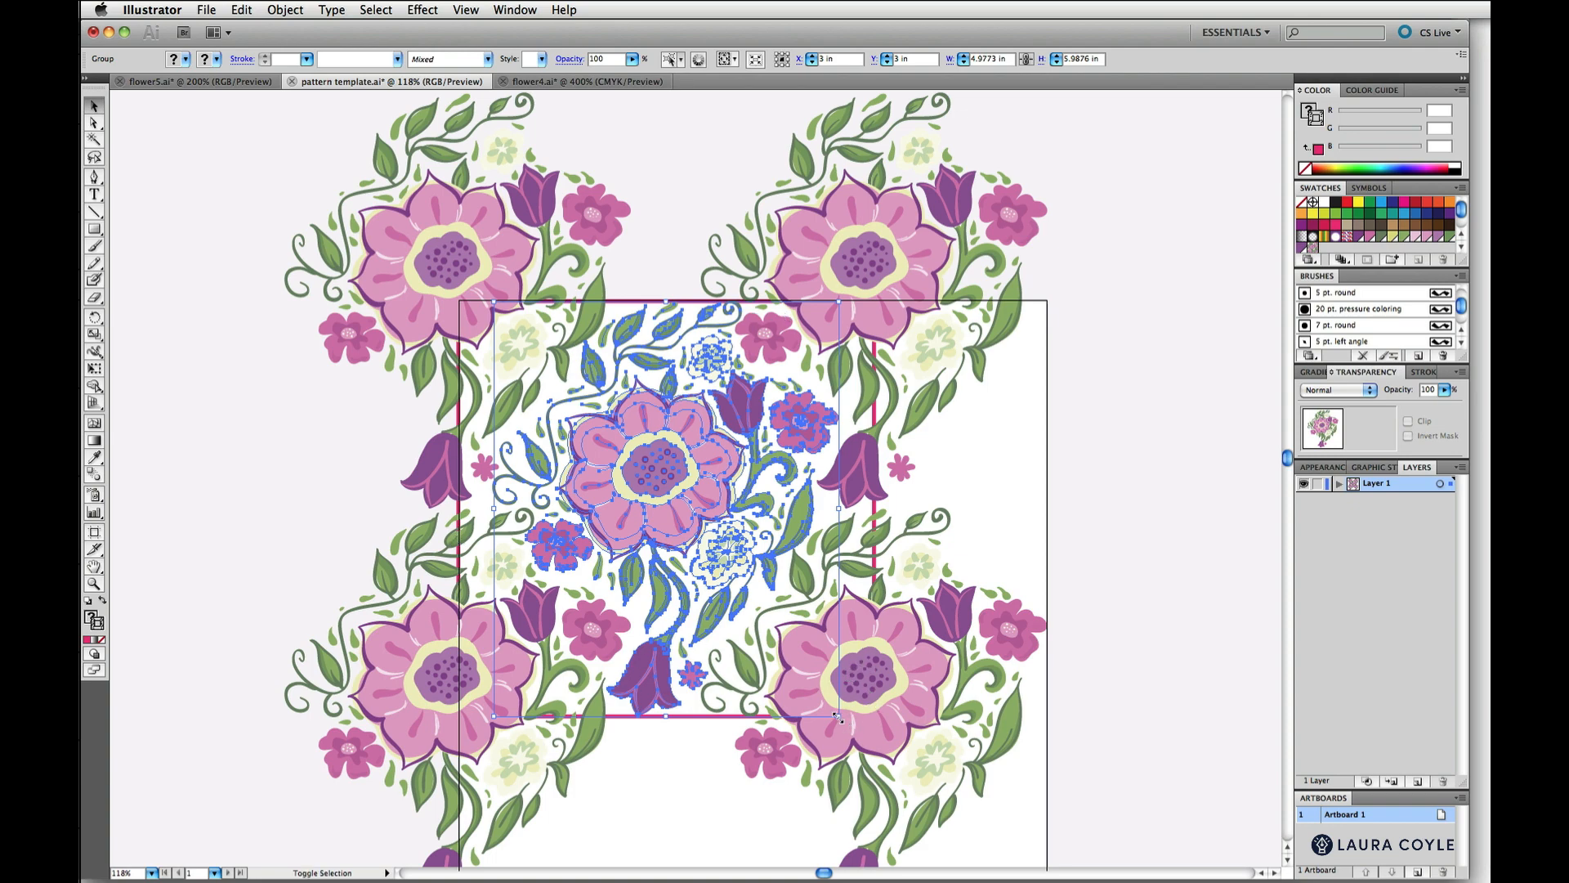
# - Scale the center flower group down proportionally about its center to about 4.81 by 5.79 in, and deselect it
pyautogui.moveTo(838, 715); pyautogui.dragTo(833, 709)
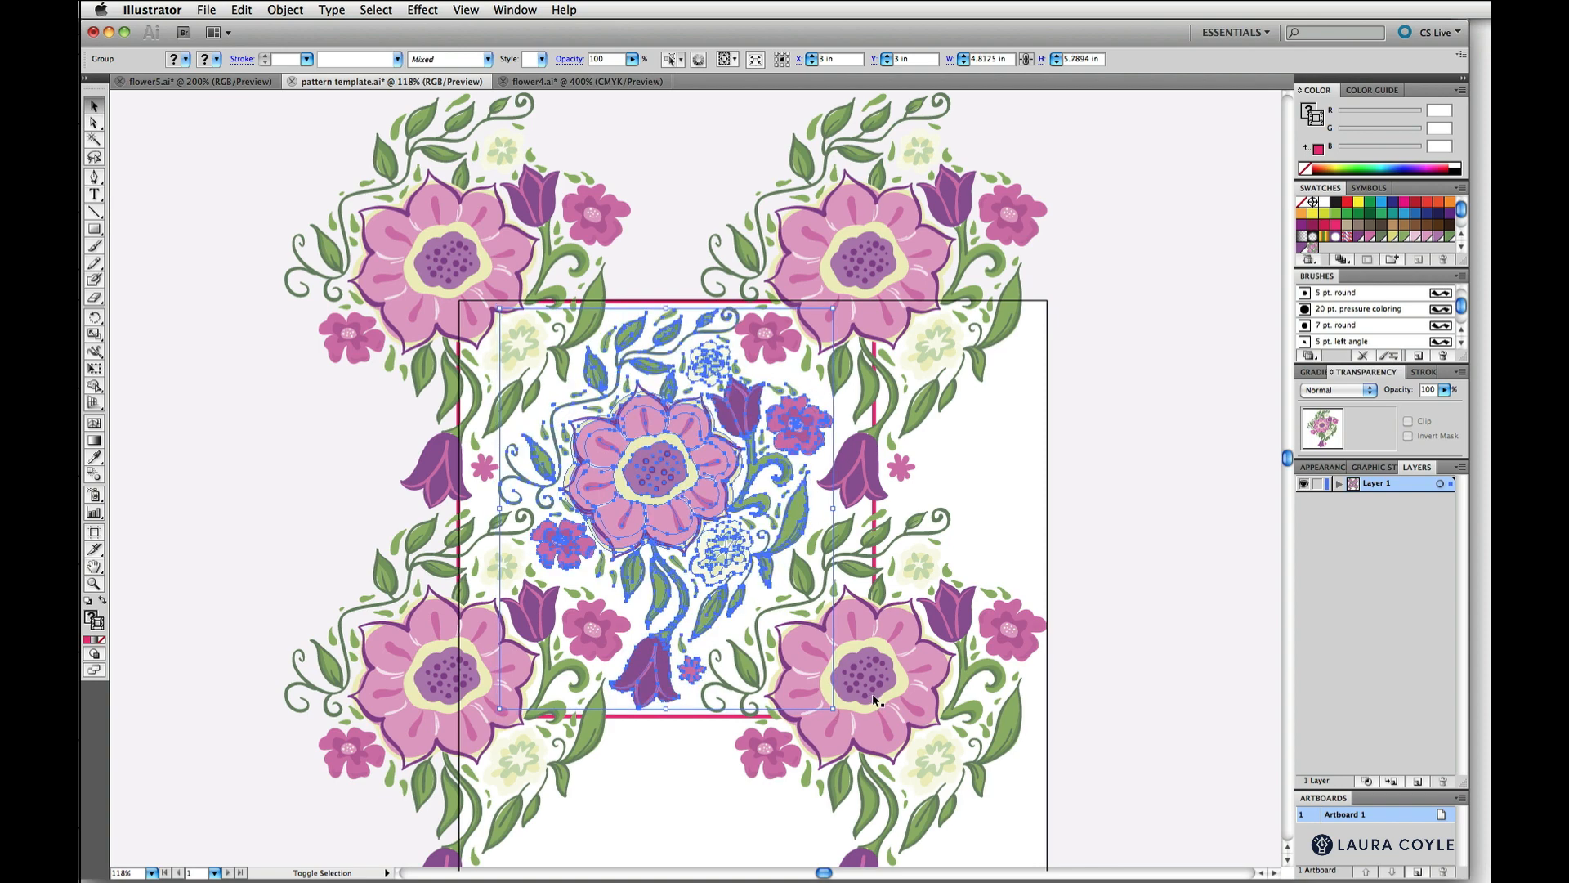
pyautogui.click(1028, 544)
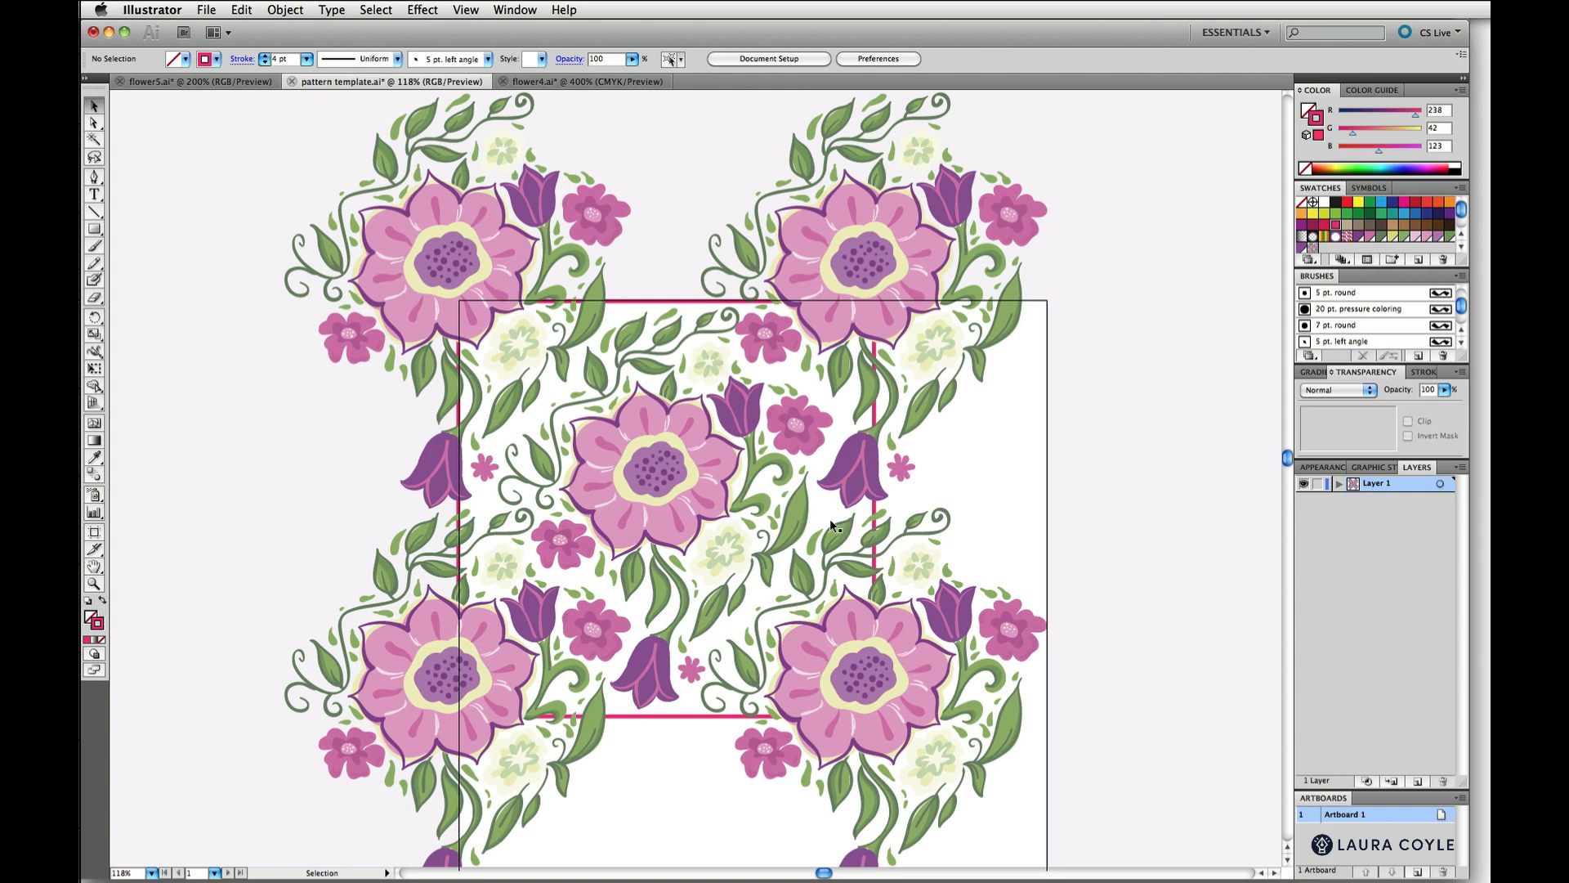
pyautogui.click(671, 669)
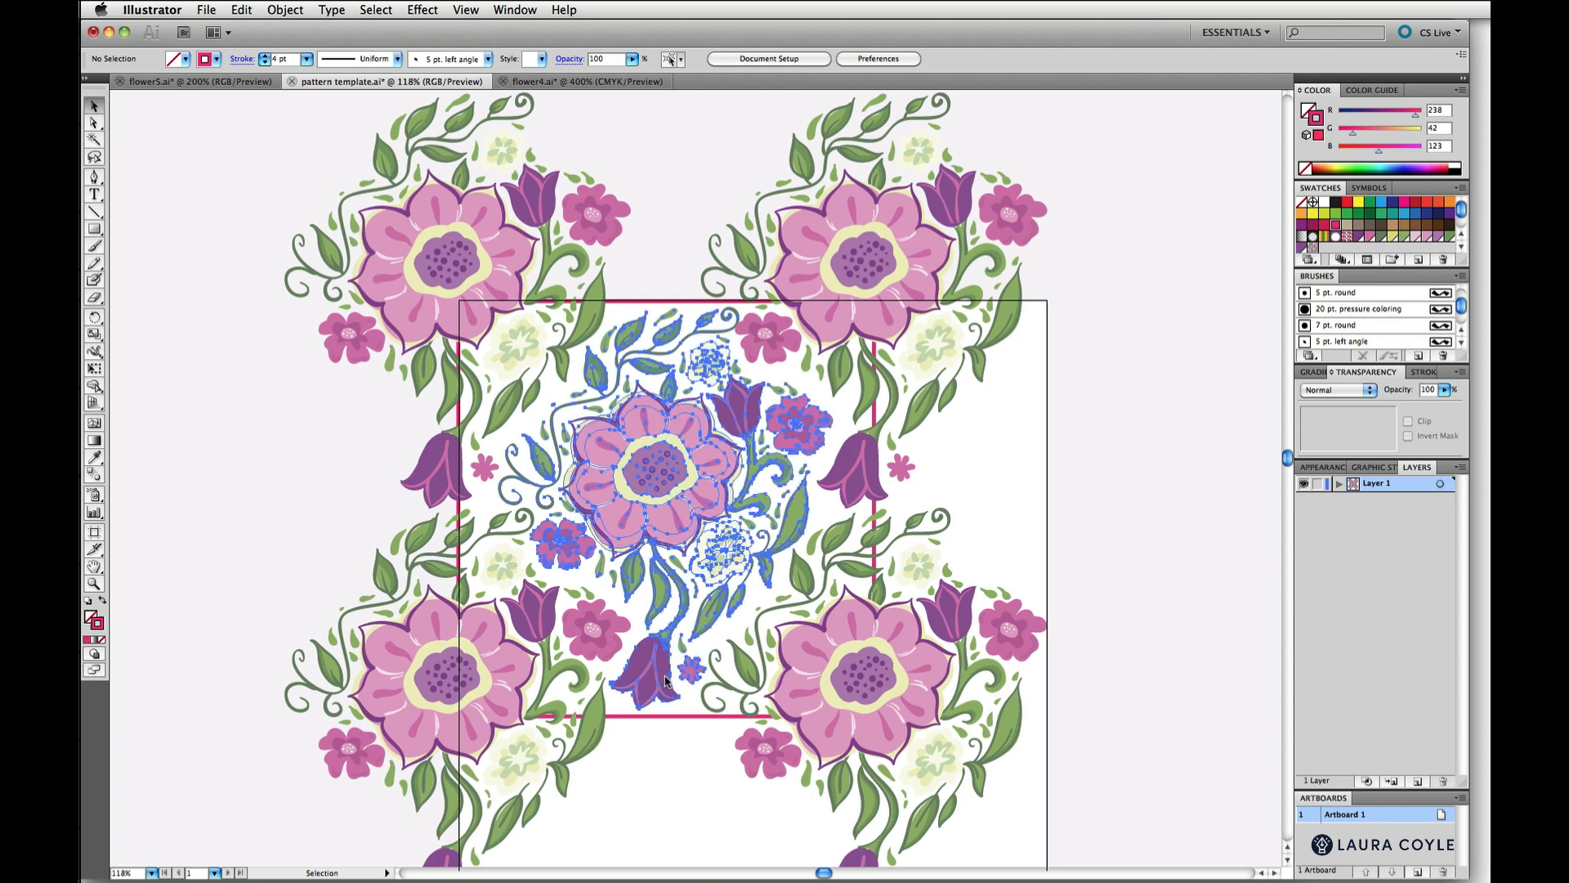
pyautogui.click(644, 731)
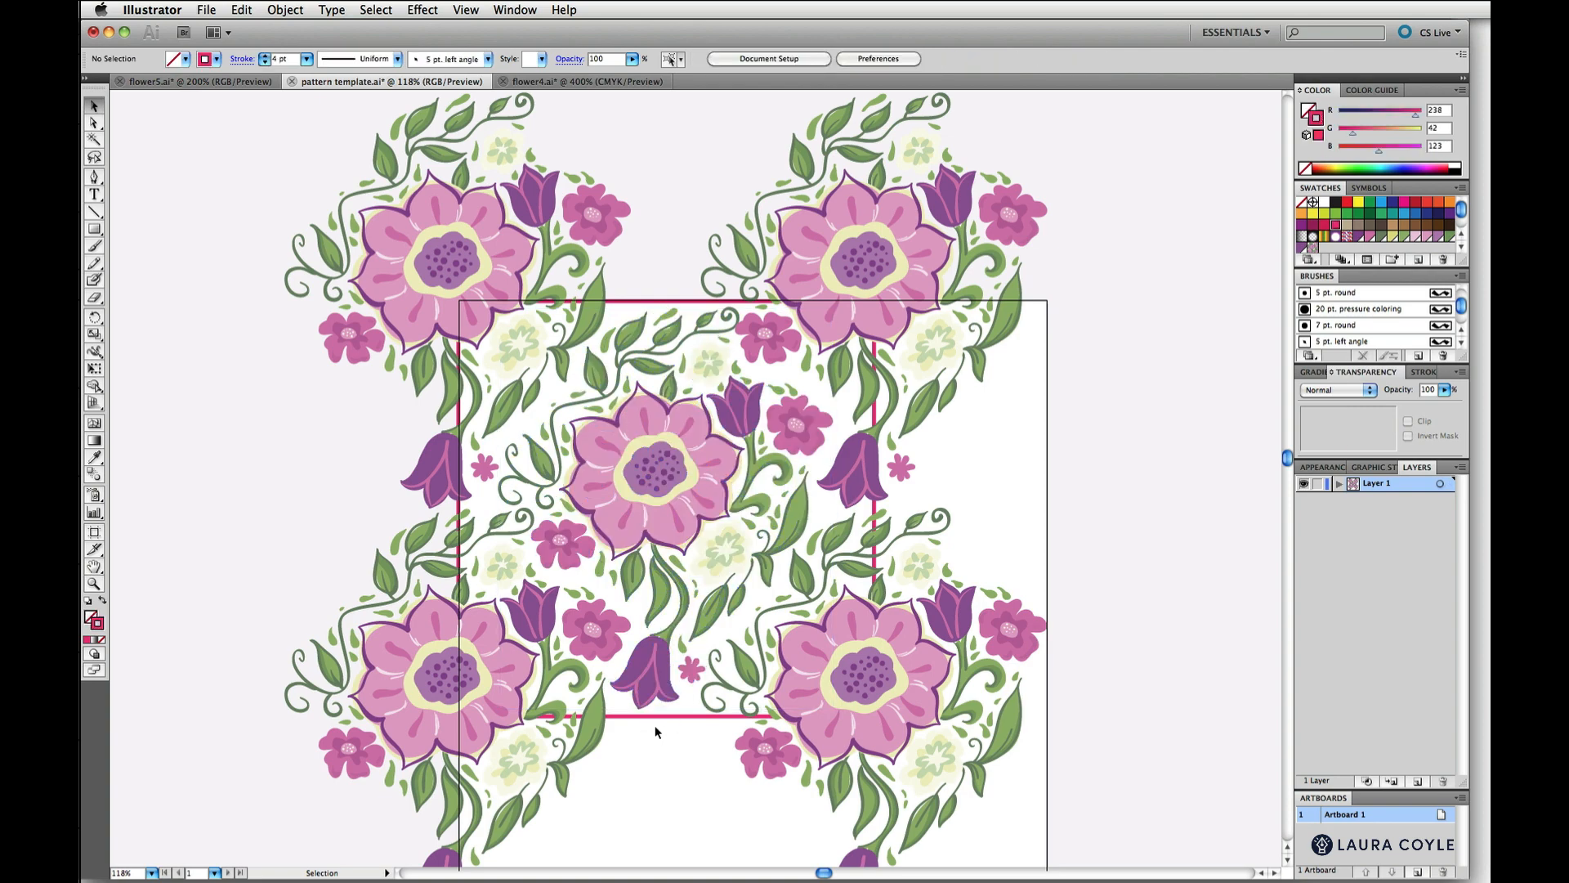
# - Remove the stroke from the 6-inch square and send it behind all the flower groups
pyautogui.click(696, 718)
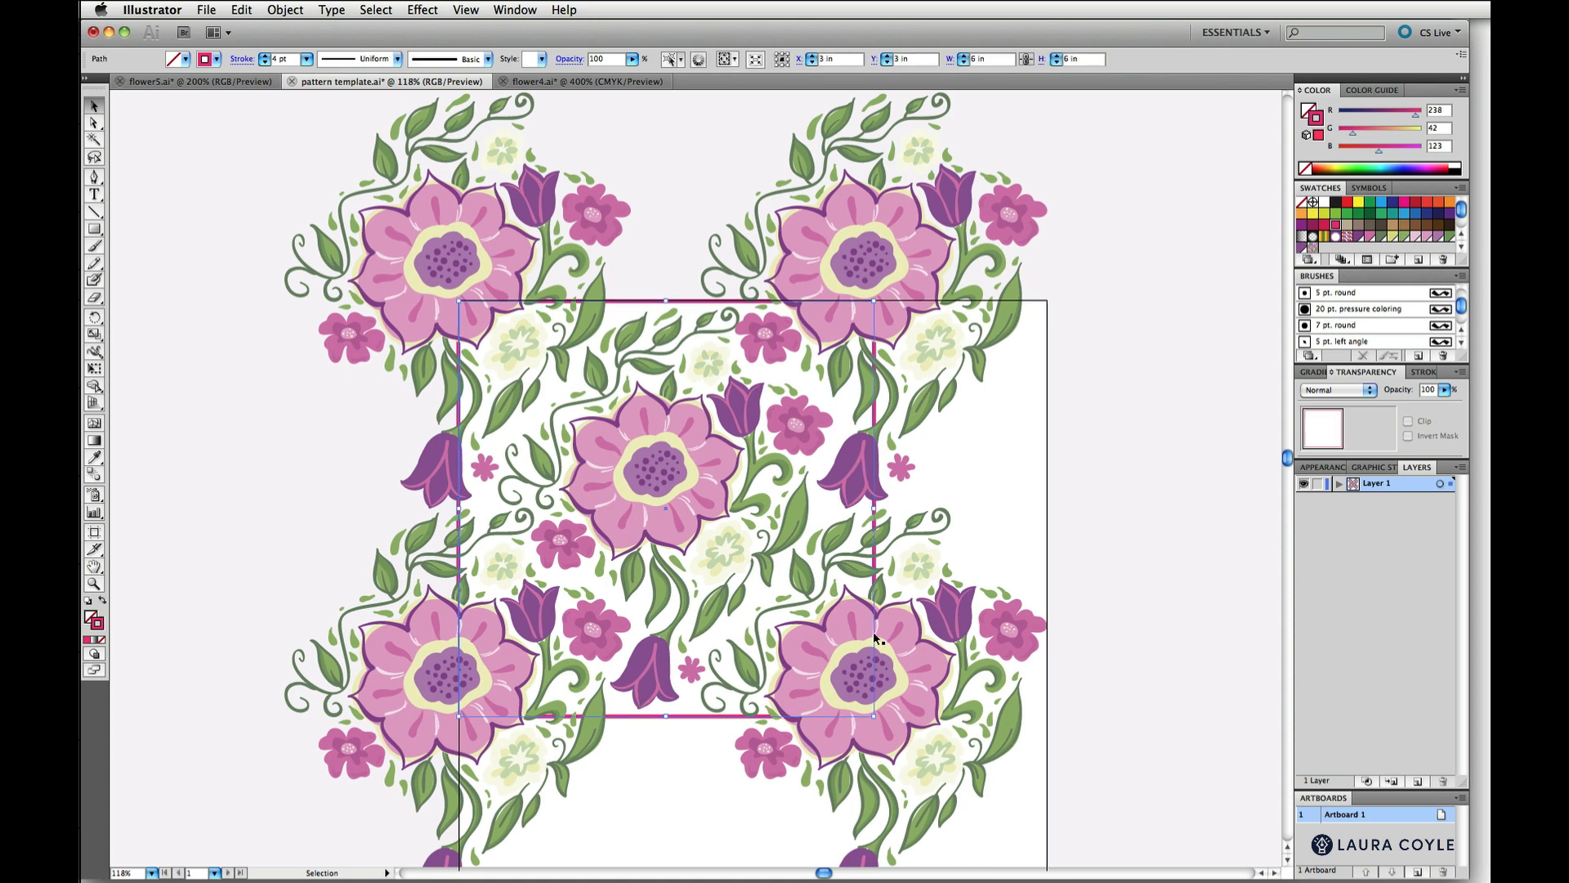
pyautogui.click(1304, 169)
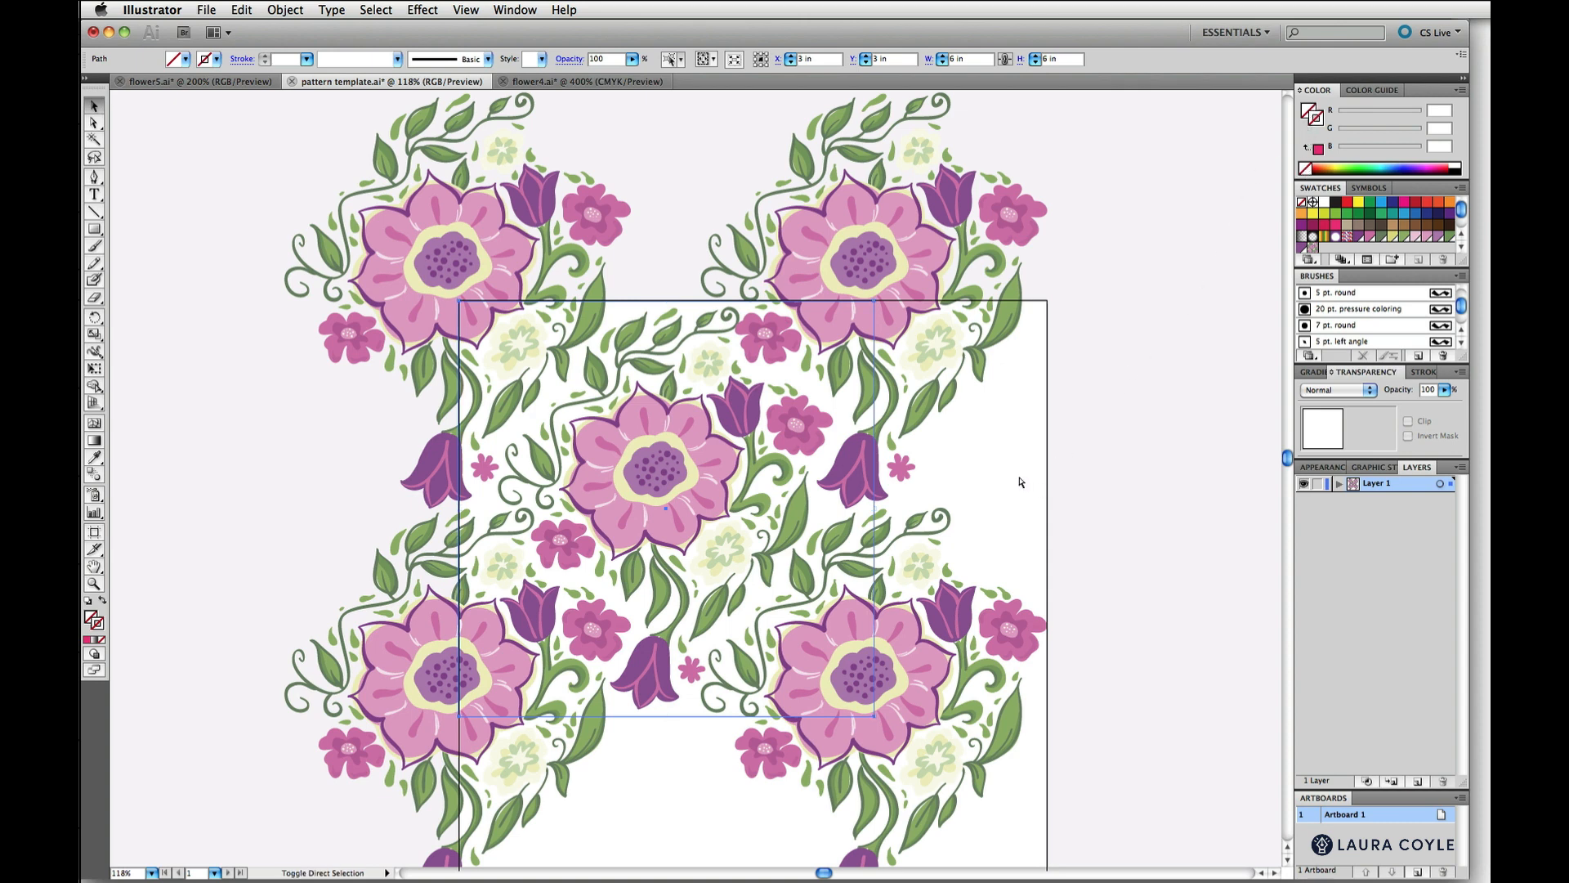
pyautogui.press('super+shift+[')
pyautogui.press('super+shift+[')
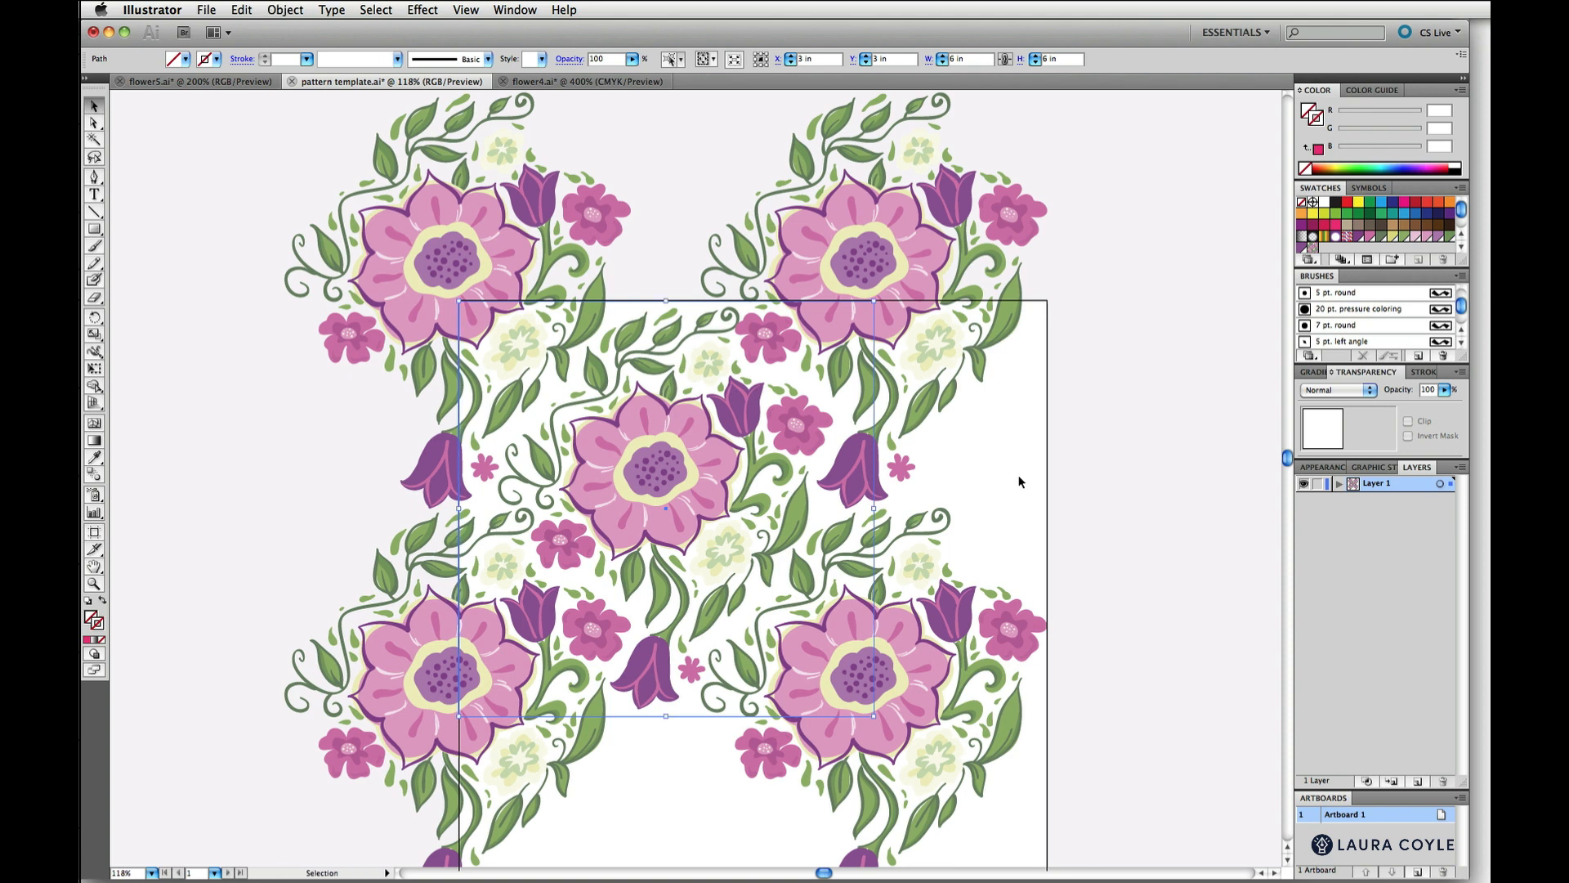
pyautogui.click(985, 507)
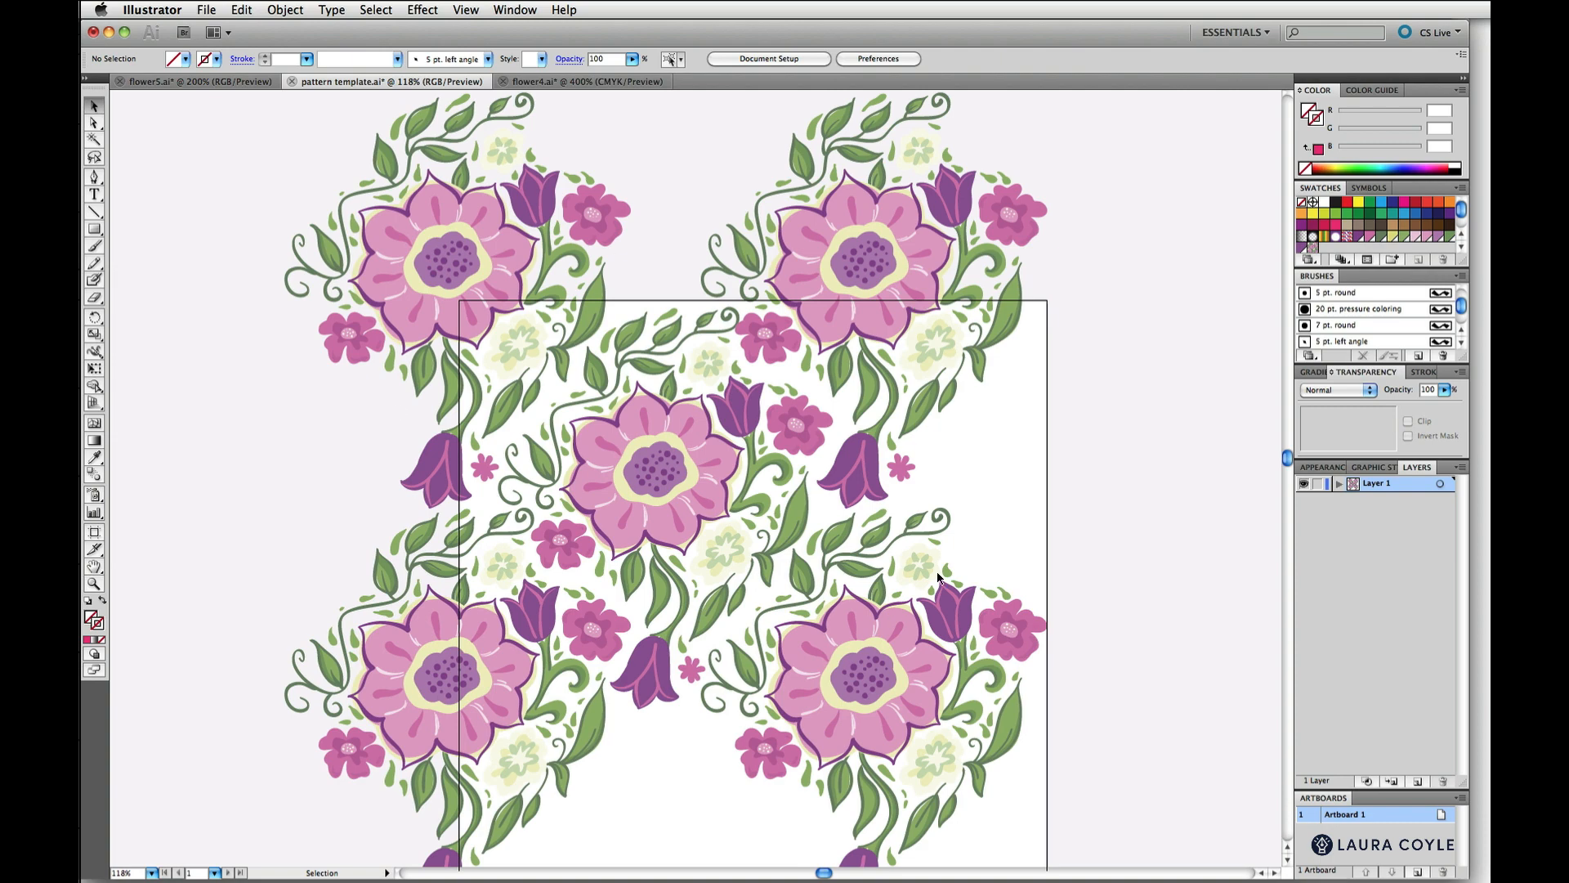
# - Group all five flower groups with the invisible square and save the group as a pattern swatch
pyautogui.moveTo(1121, 217); pyautogui.dragTo(339, 666)
pyautogui.press('super+g')
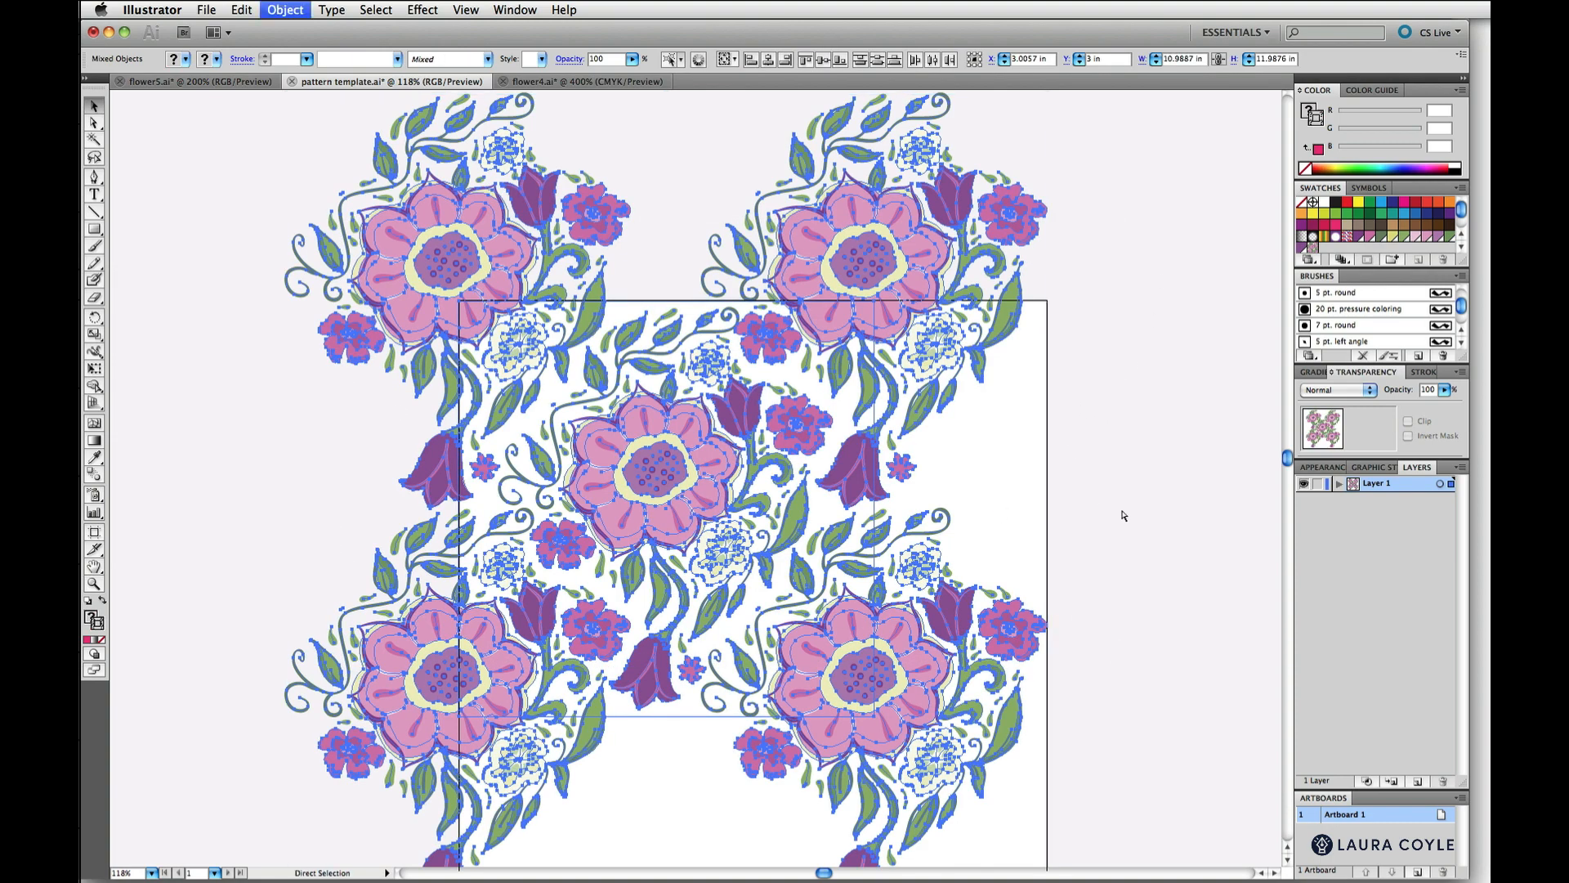
pyautogui.click(1119, 513)
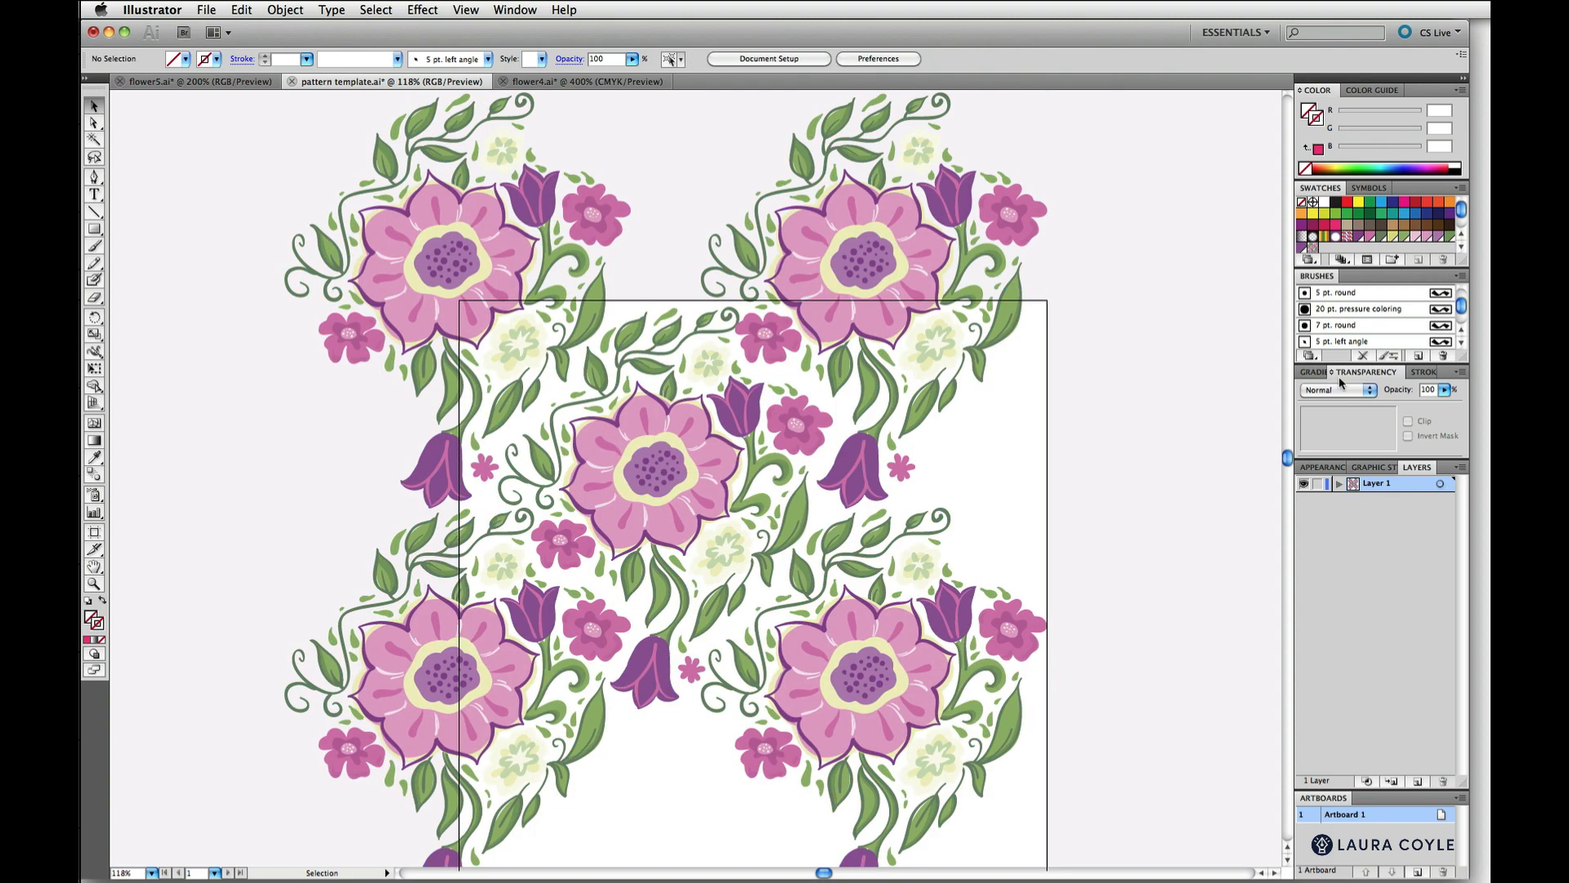
pyautogui.moveTo(1461, 263); pyautogui.dragTo(1461, 322)
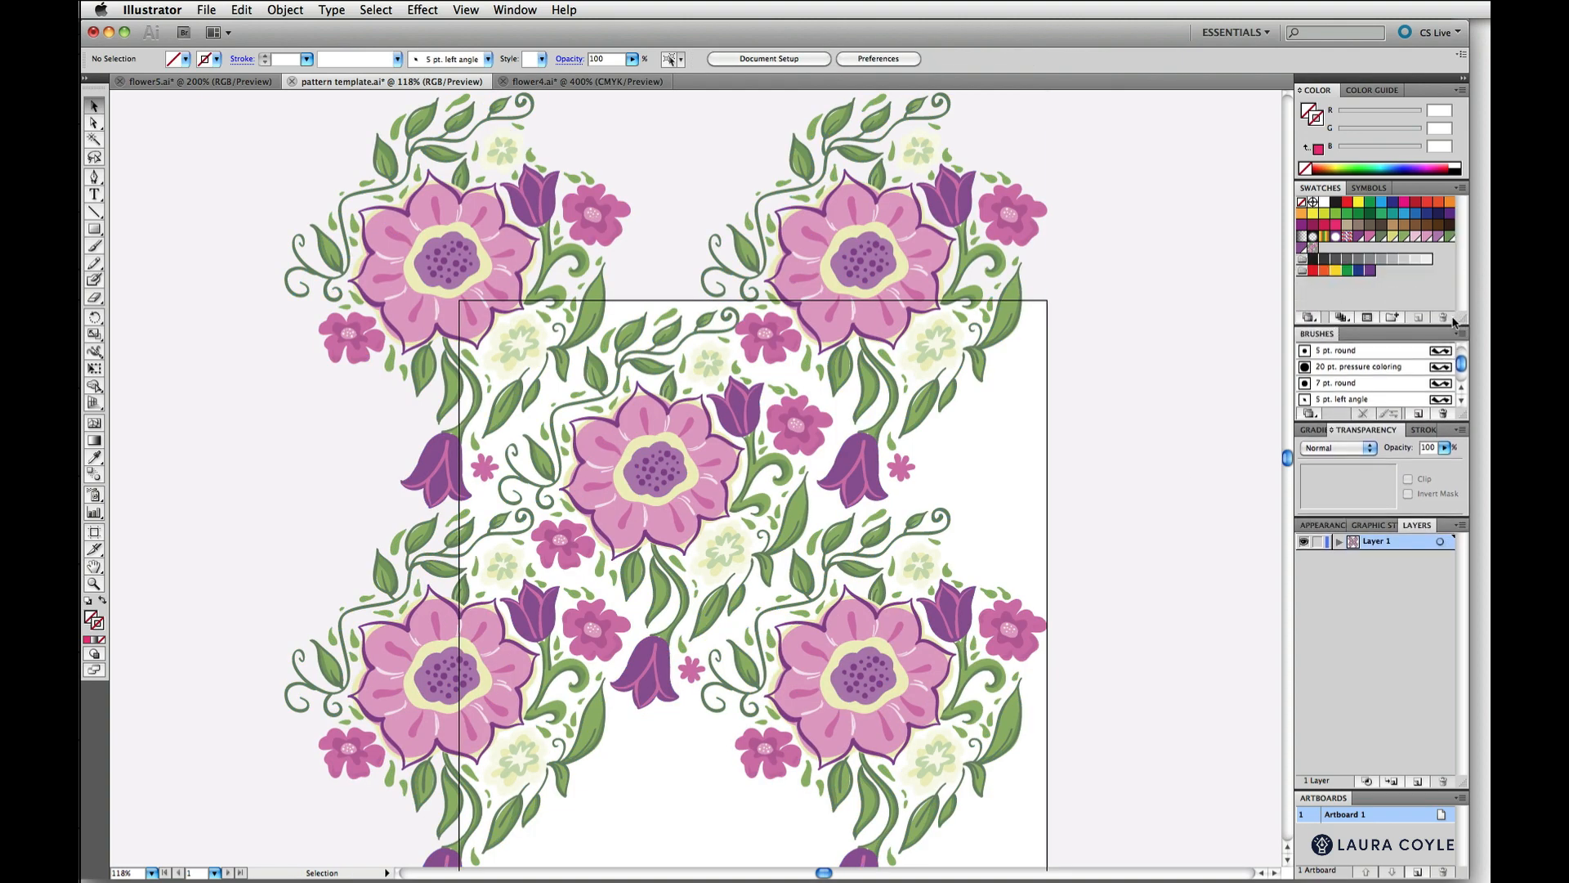
pyautogui.moveTo(858, 281); pyautogui.dragTo(1404, 301)
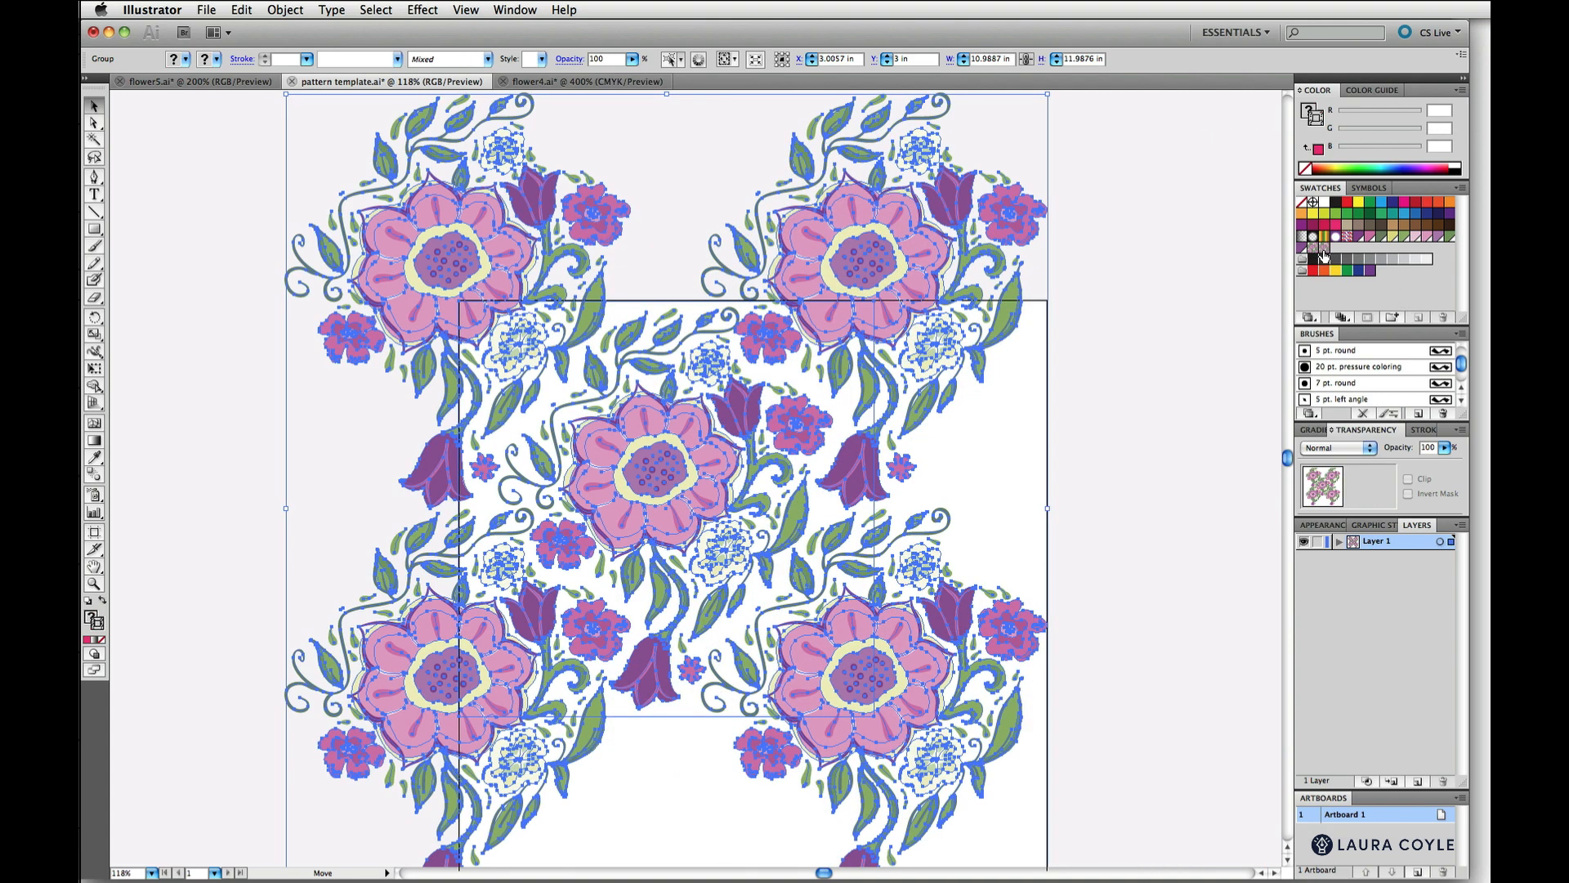
pyautogui.click(1198, 444)
# - Draw a rectangle about 7.09 by 8.89 in beside the artboard and fill it with the new floral pattern swatch
pyautogui.moveTo(1112, 442); pyautogui.dragTo(595, 354)
pyautogui.moveTo(678, 277); pyautogui.dragTo(1151, 814)
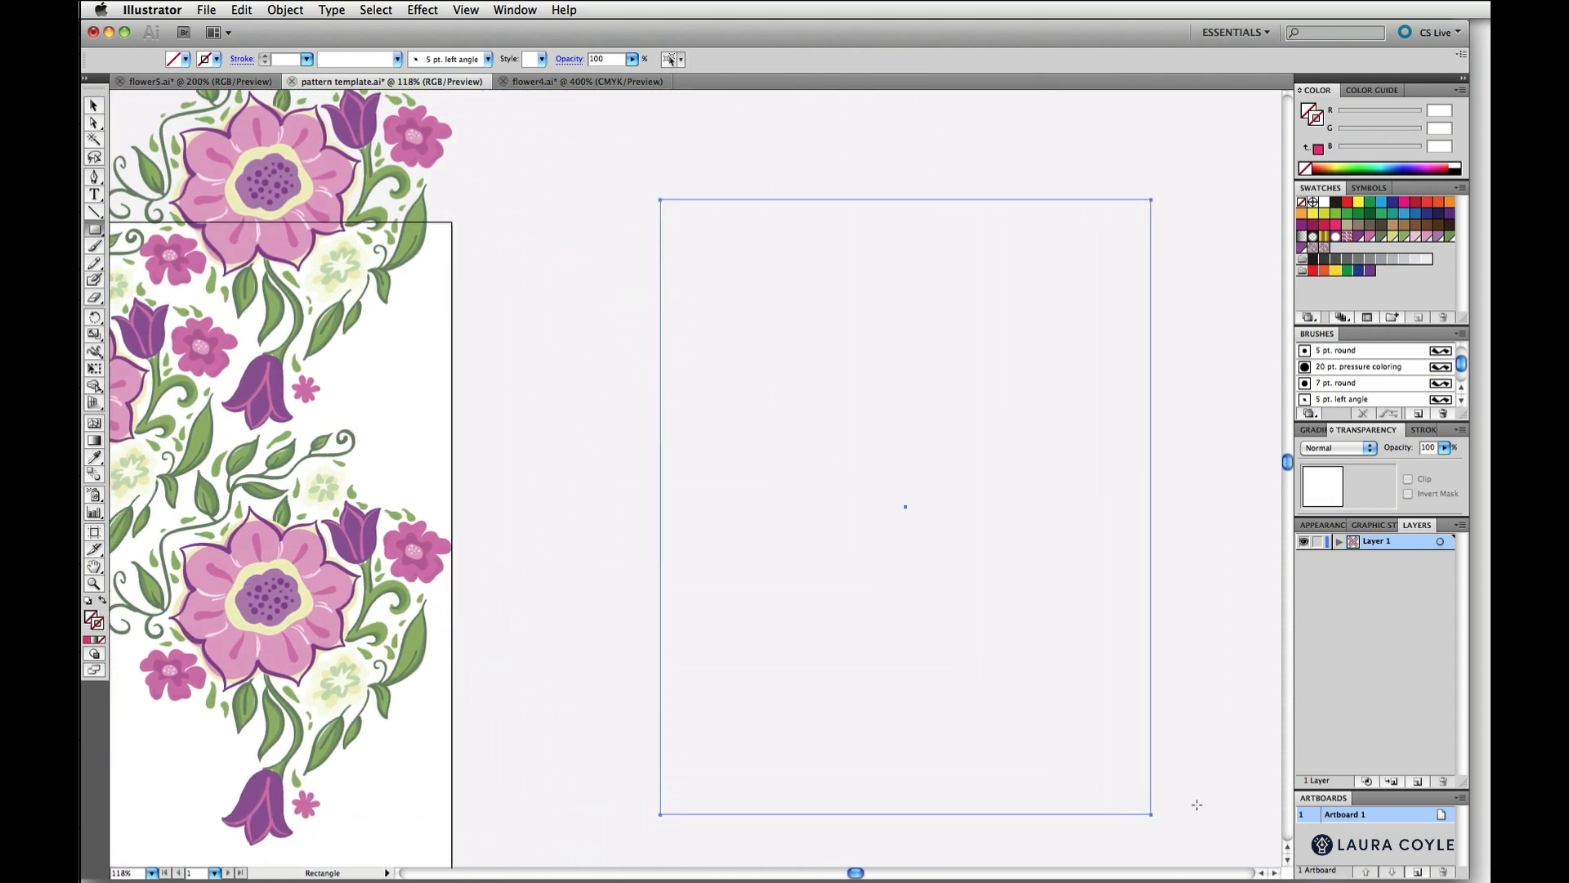
pyautogui.click(1307, 109)
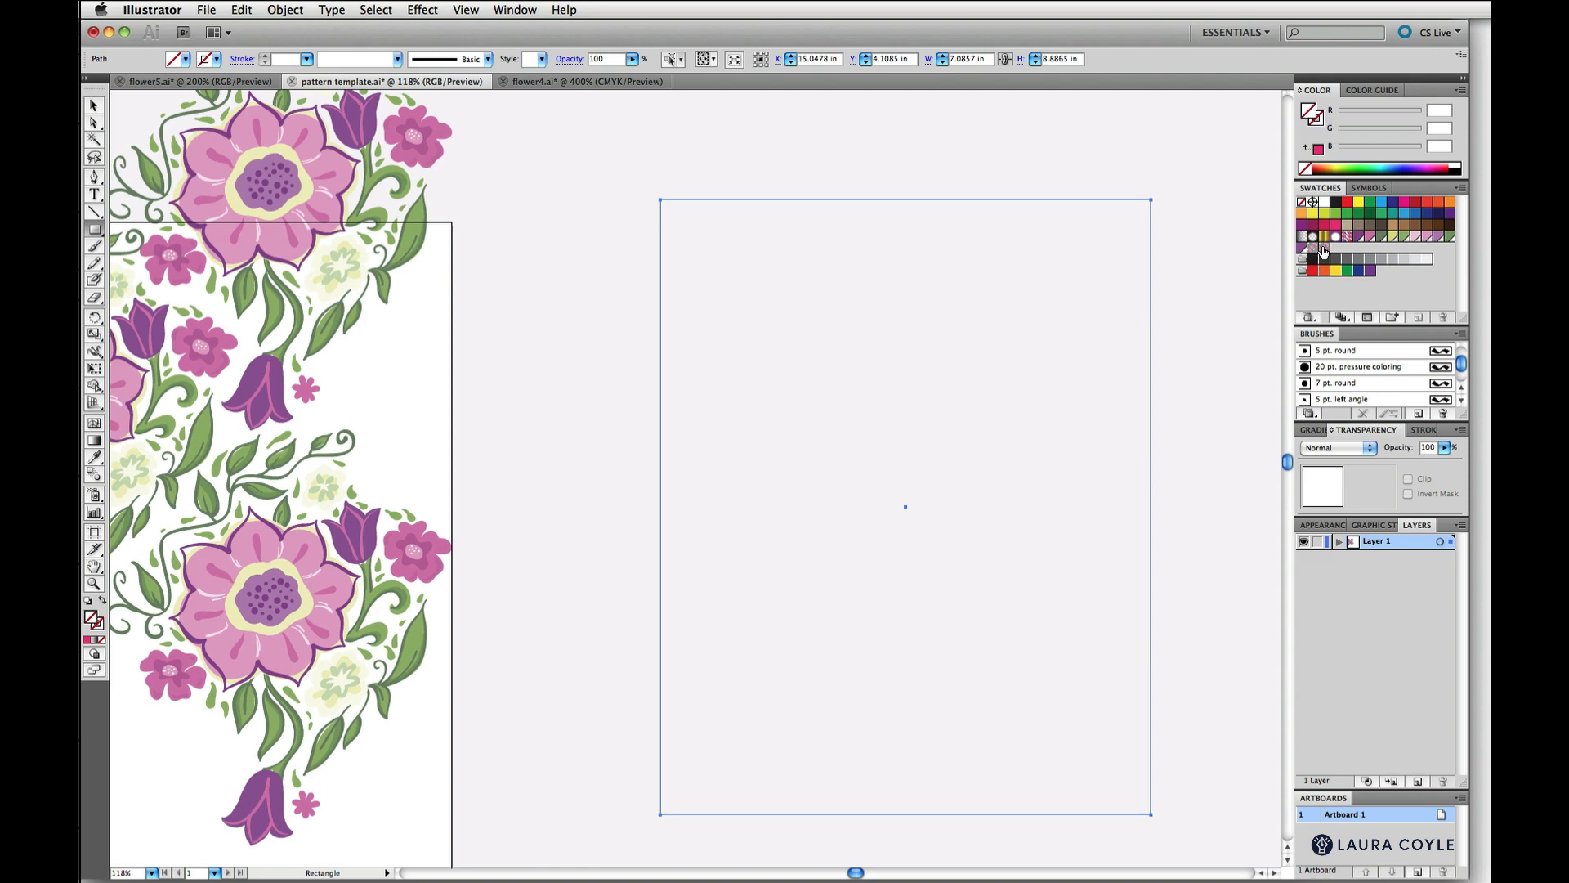
pyautogui.click(1324, 247)
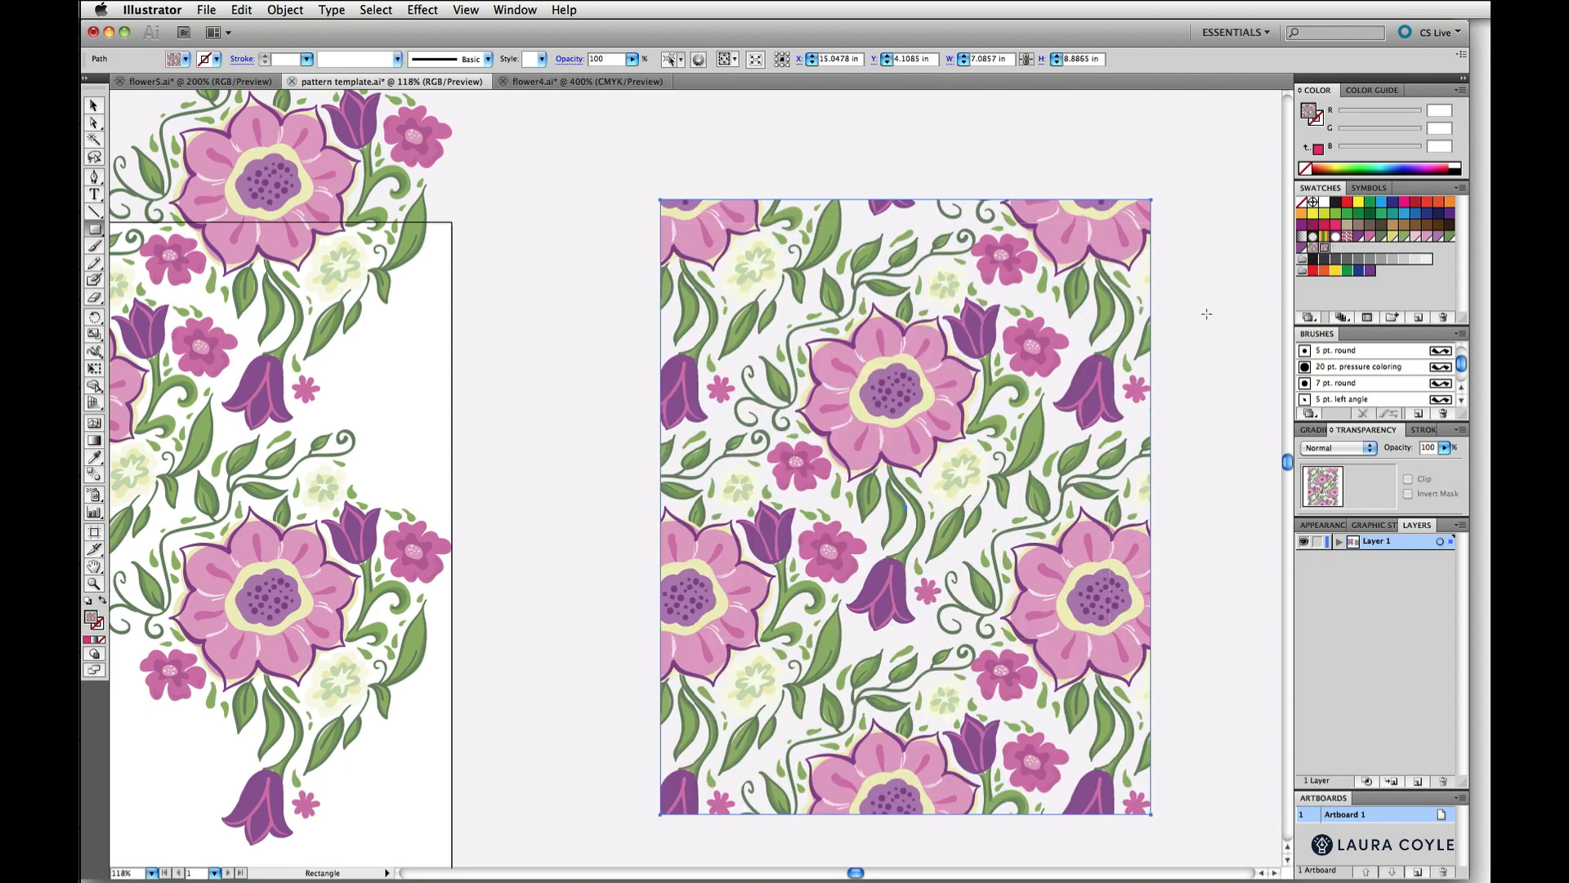
# - Place a copy of the pattern-filled rectangle directly behind it, filled with the green gold swatch, and deselect it
pyautogui.press('super+c')
pyautogui.press('super+b')
pyautogui.click(1393, 236)
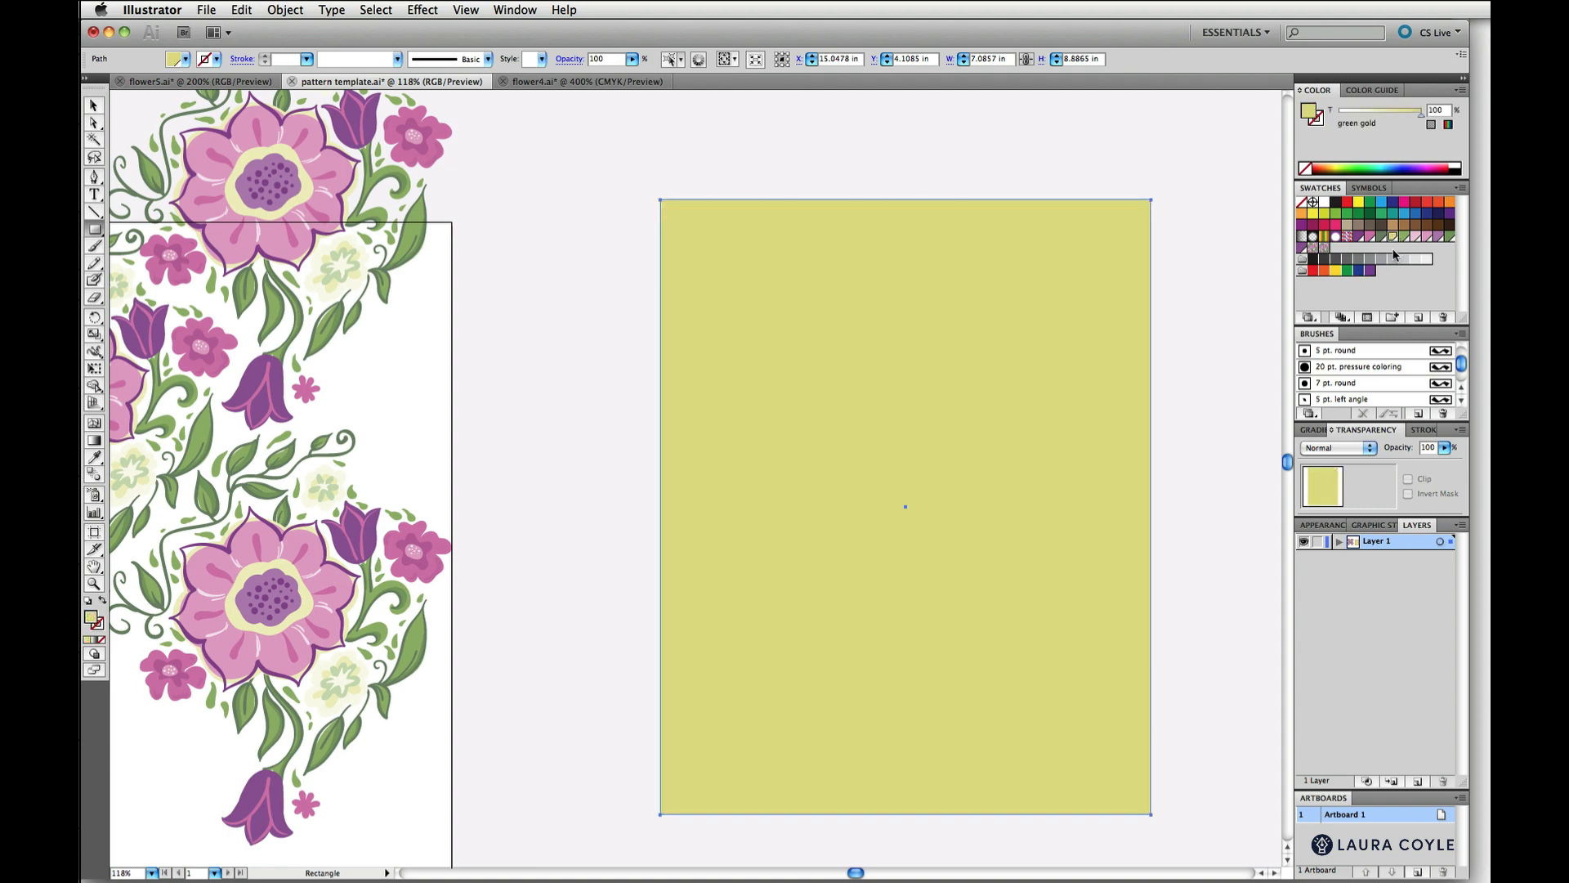
pyautogui.click(1371, 235)
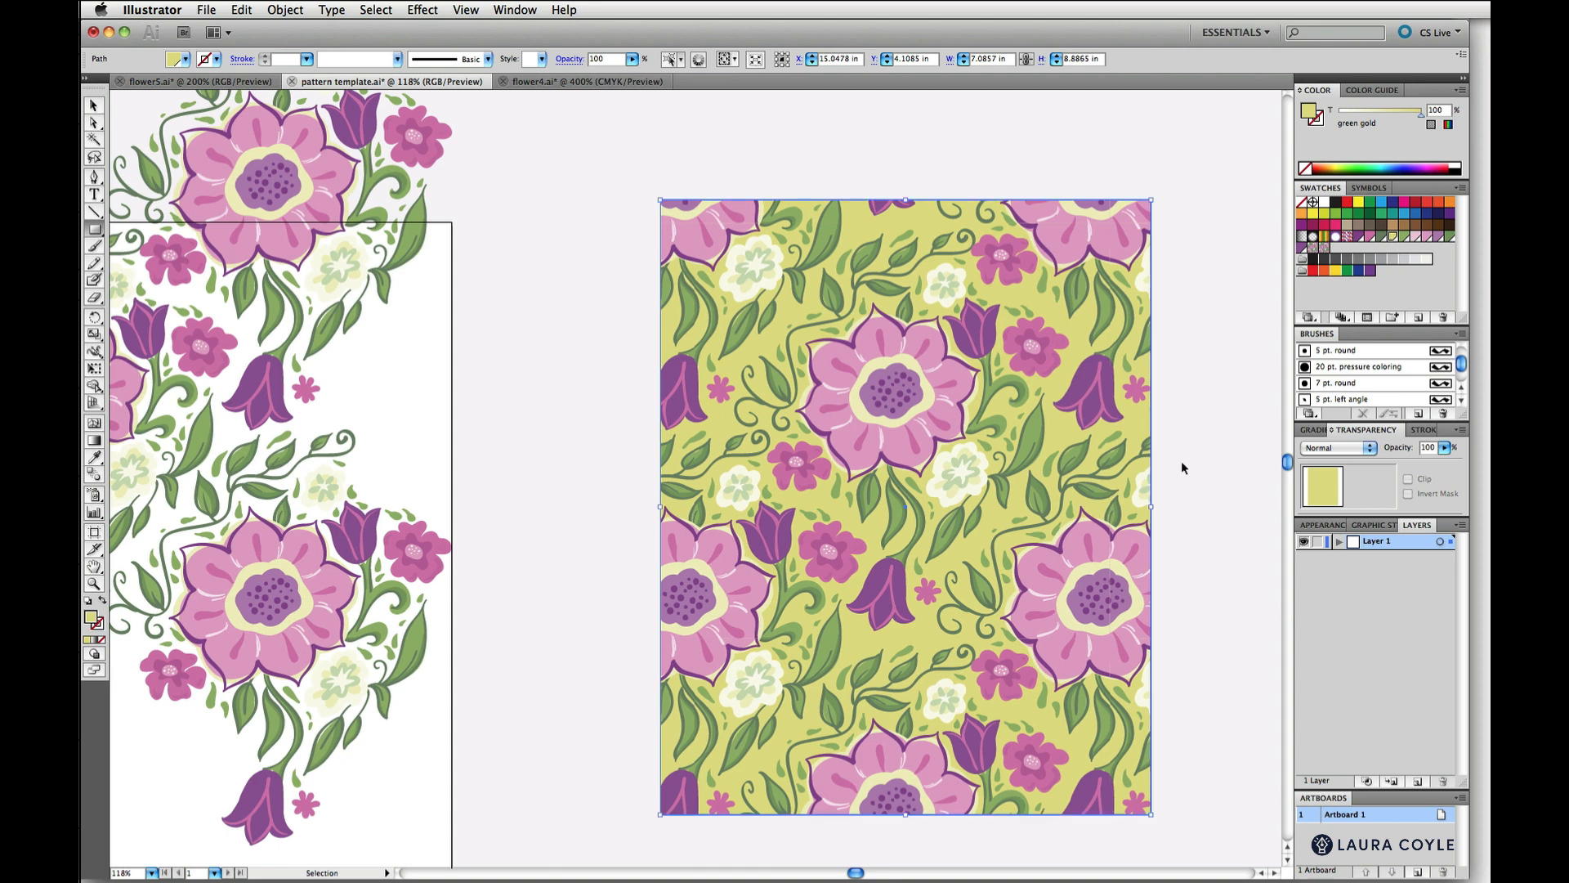
pyautogui.press('super+shift+a')
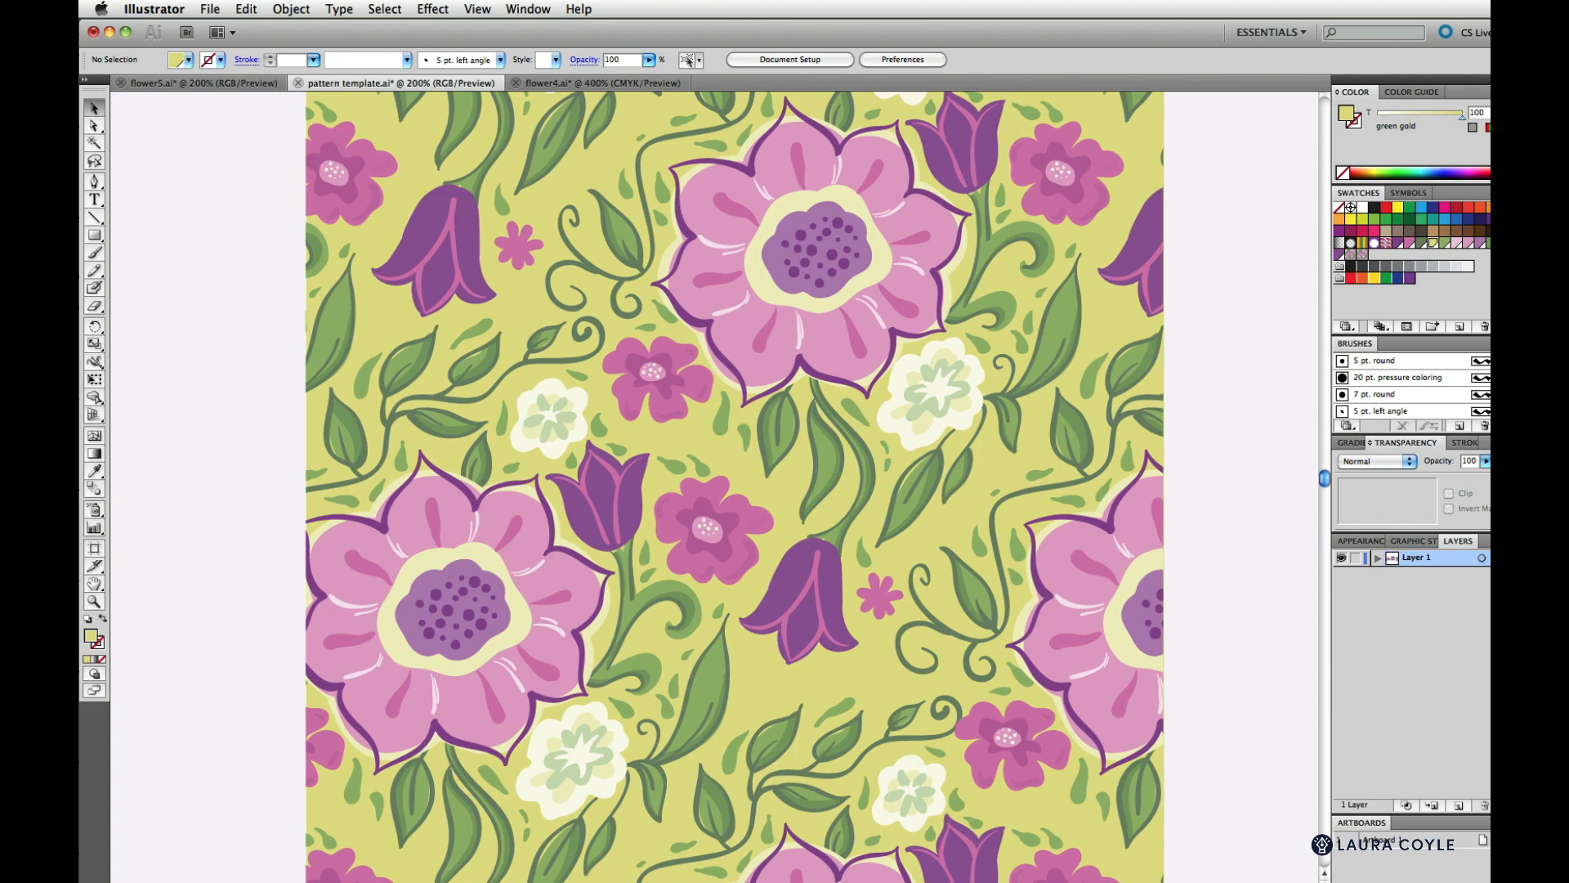
pyautogui.press('super+equal')
pyautogui.press('super+shift+2')
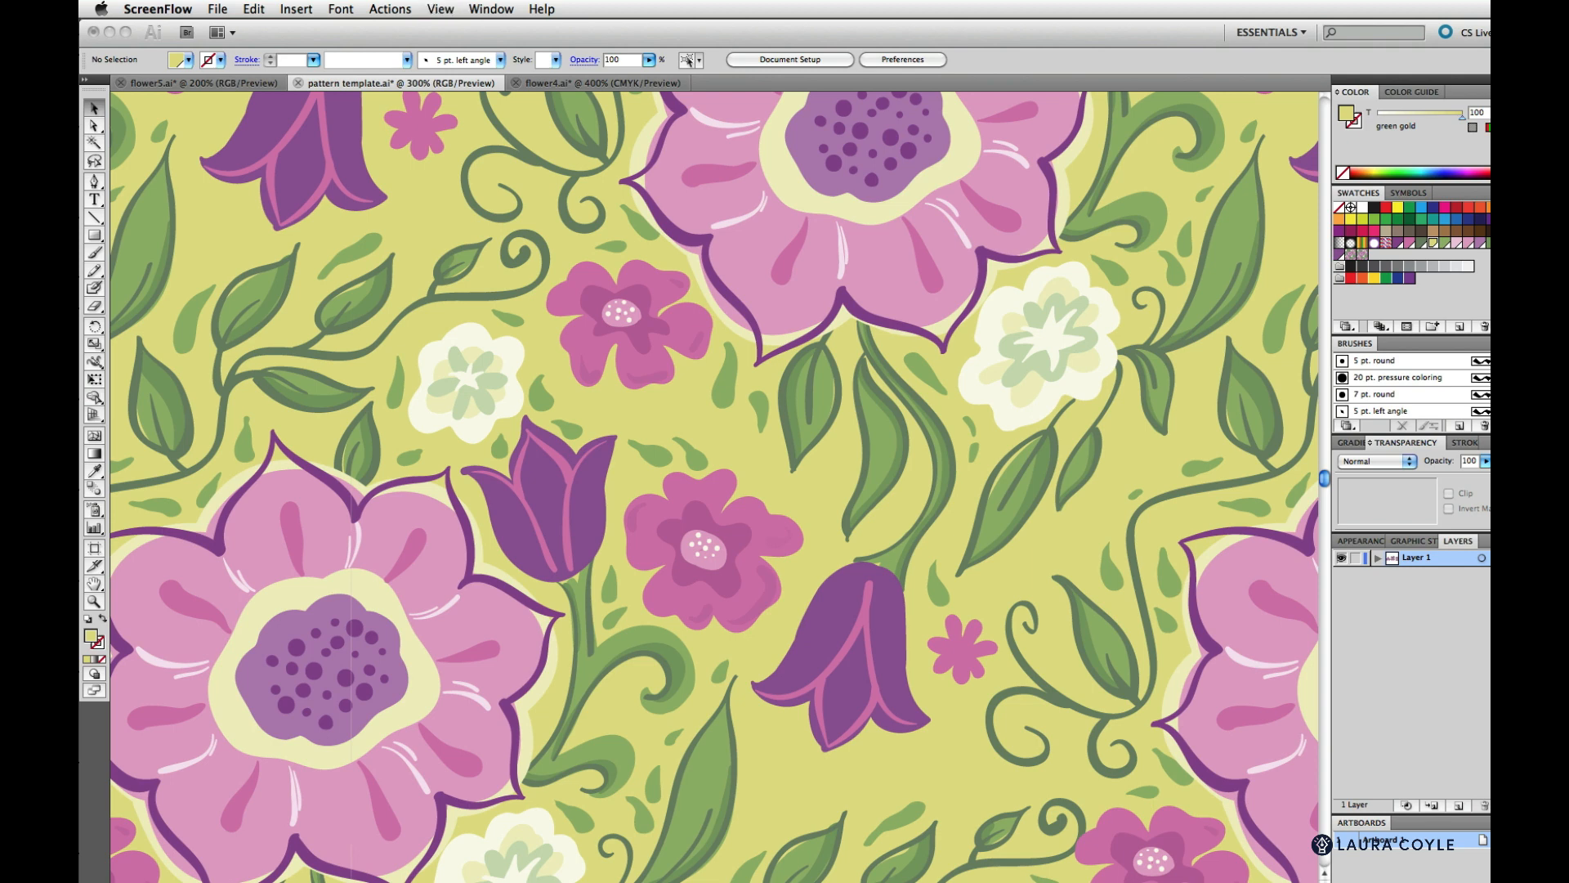
pyautogui.press('super+minus')
pyautogui.click(1398, 880)
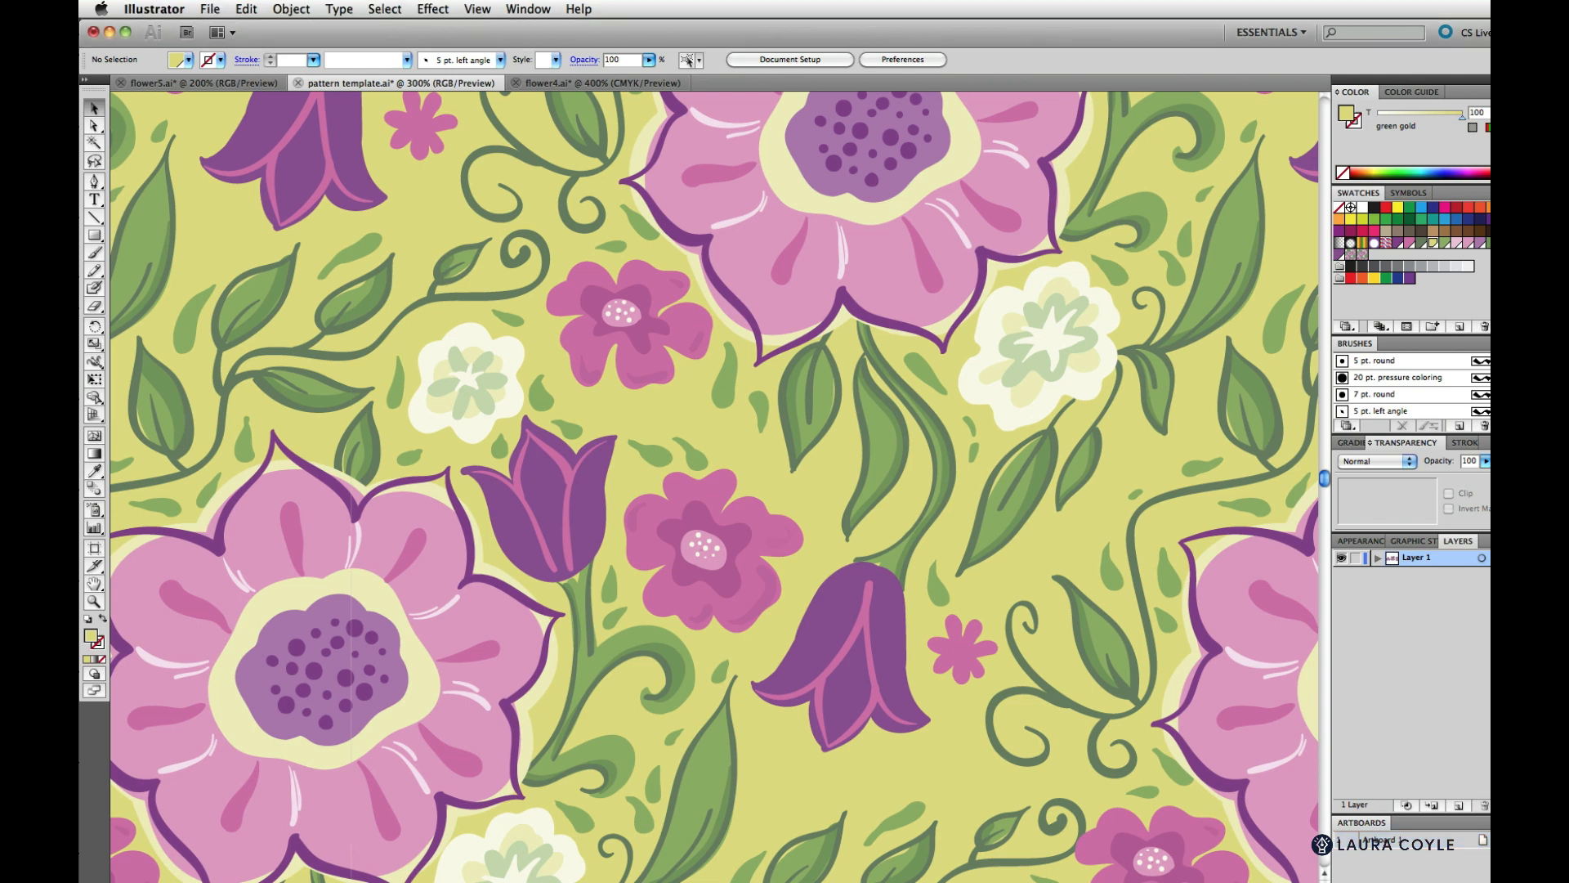